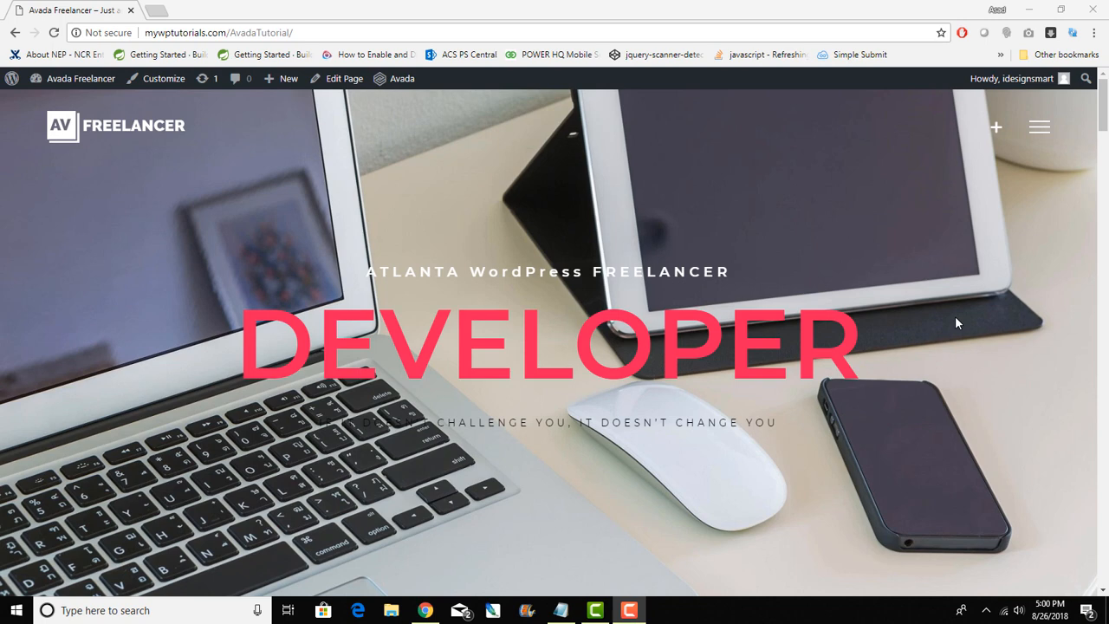
- Look through the Avada Freelancer home page, from the hero banner to the testimonials, and return to the banner
scroll(957, 323, "down", 3)
scroll(957, 322, "up", 3)
scroll(957, 323, "down", 4)
scroll(956, 323, "down", 10)
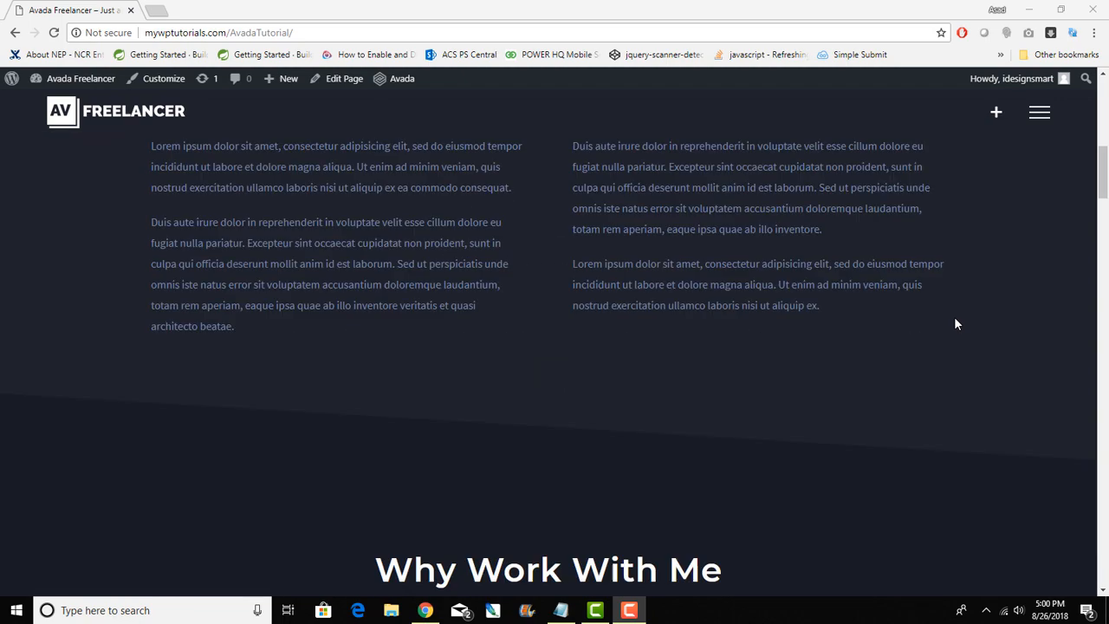
scroll(957, 324, "down", 15)
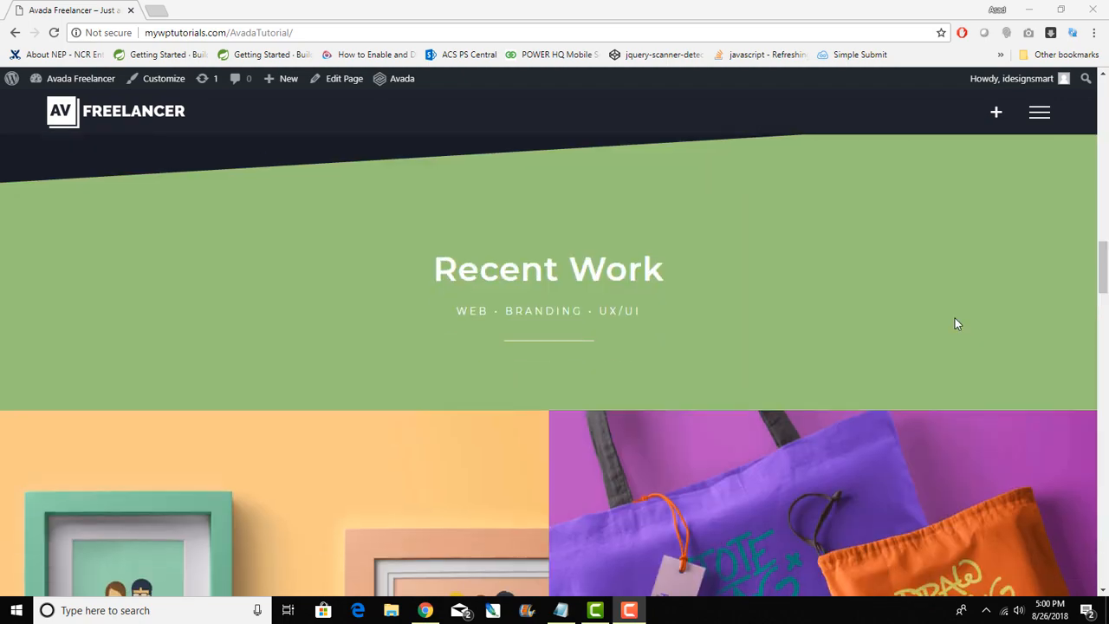
scroll(955, 323, "down", 5)
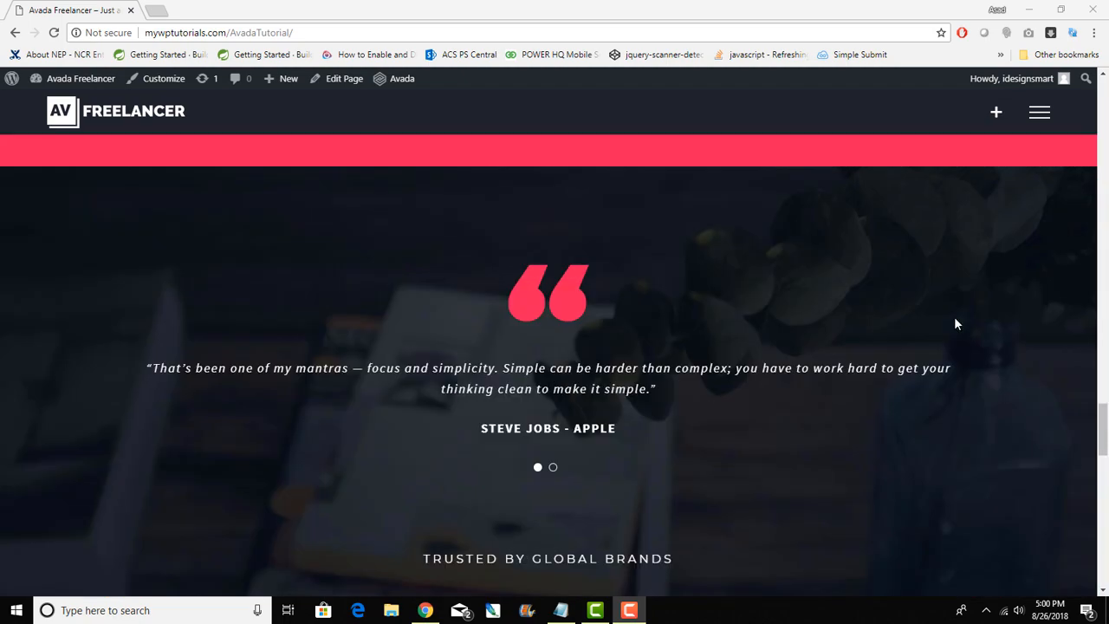
scroll(956, 323, "up", 9)
scroll(956, 324, "up", 15)
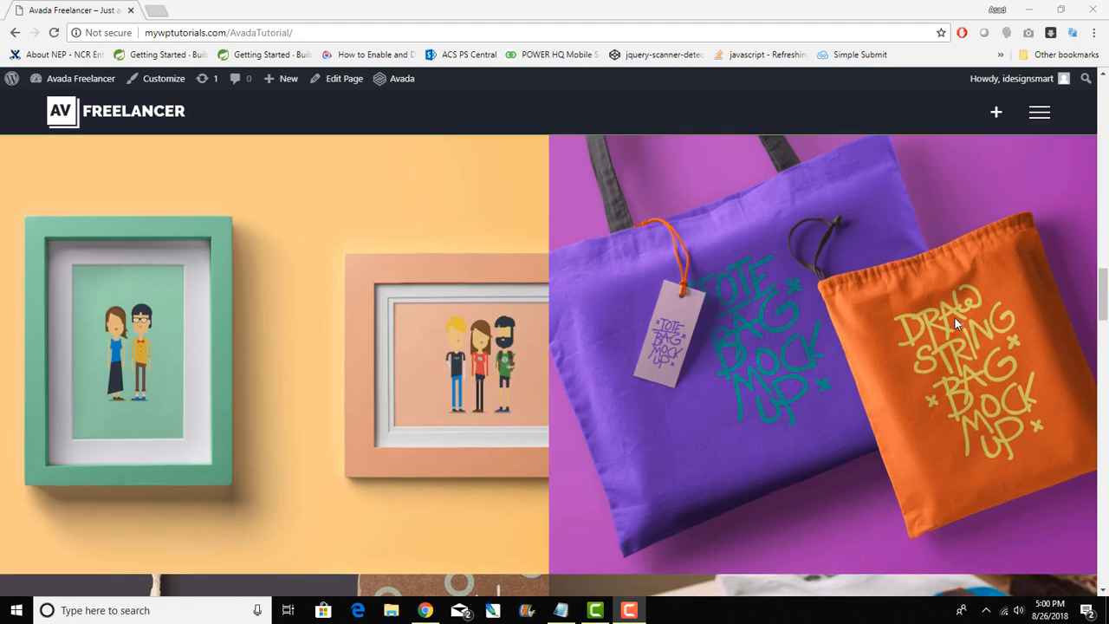
scroll(956, 323, "up", 8)
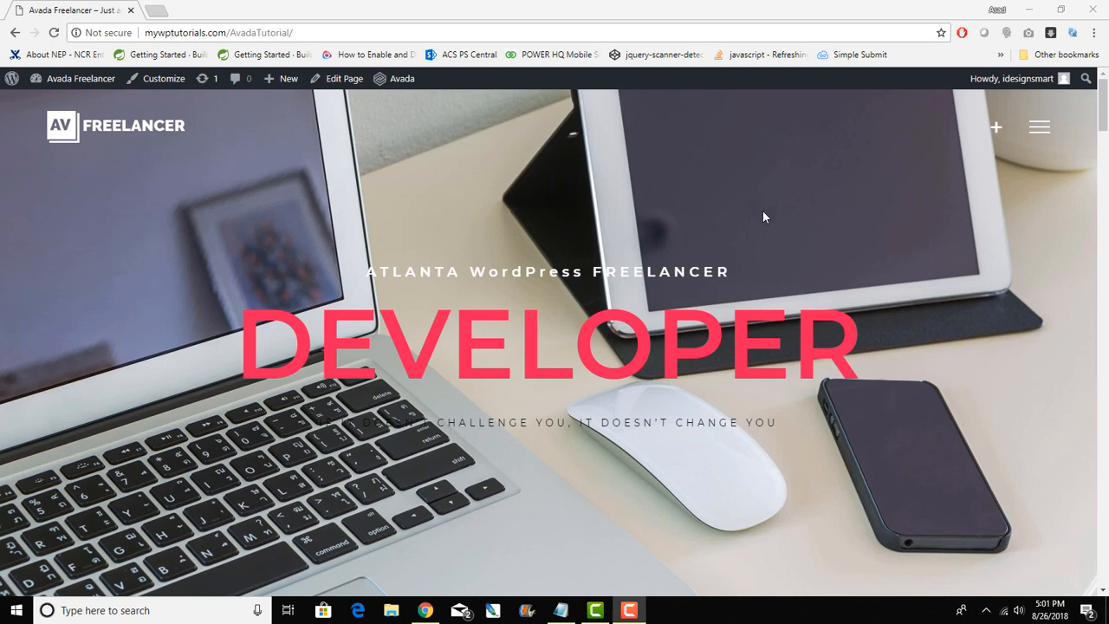
- Open the WordPress admin dashboard of the Avada Freelancer site and locate the Slider Revolution plugin
scroll(779, 229, "down", 1)
scroll(778, 228, "up", 1)
mouse_move(94, 83)
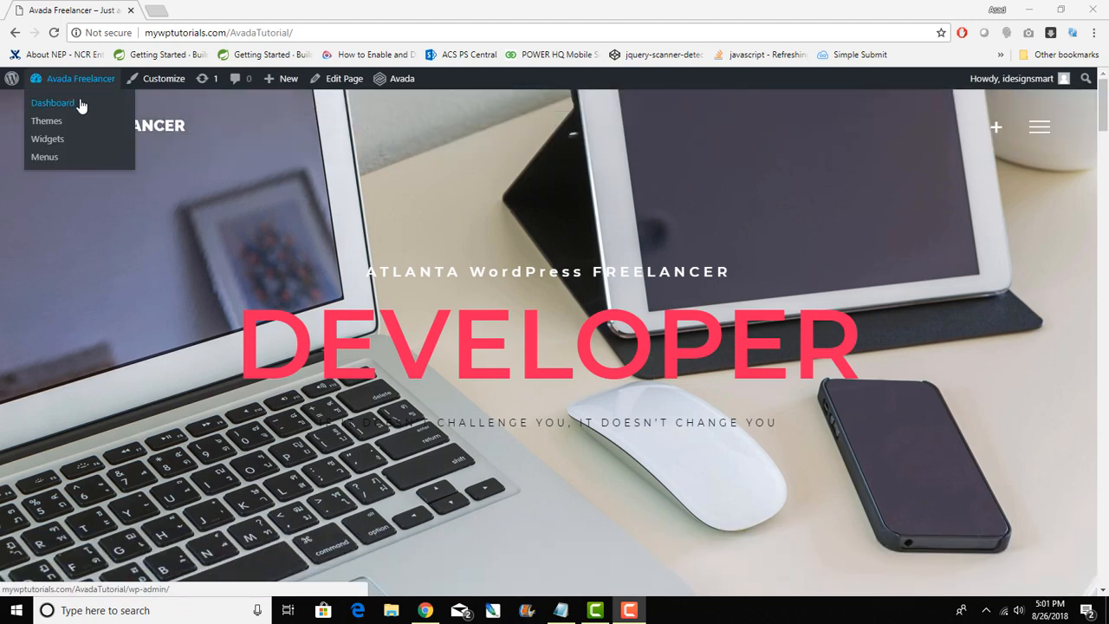
left_click(50, 106)
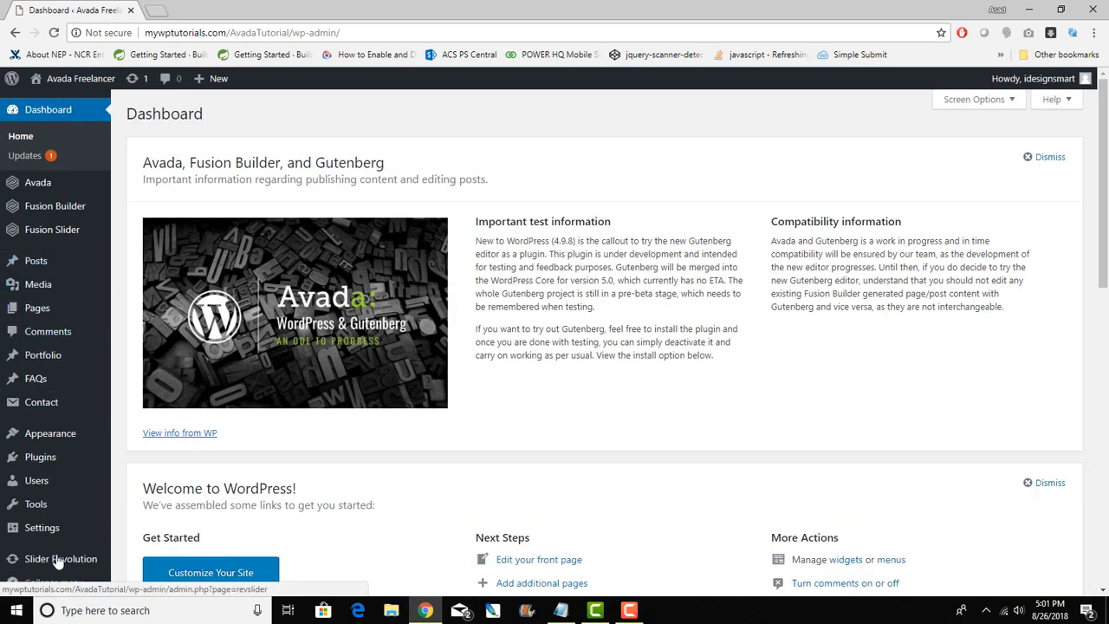
mouse_move(69, 565)
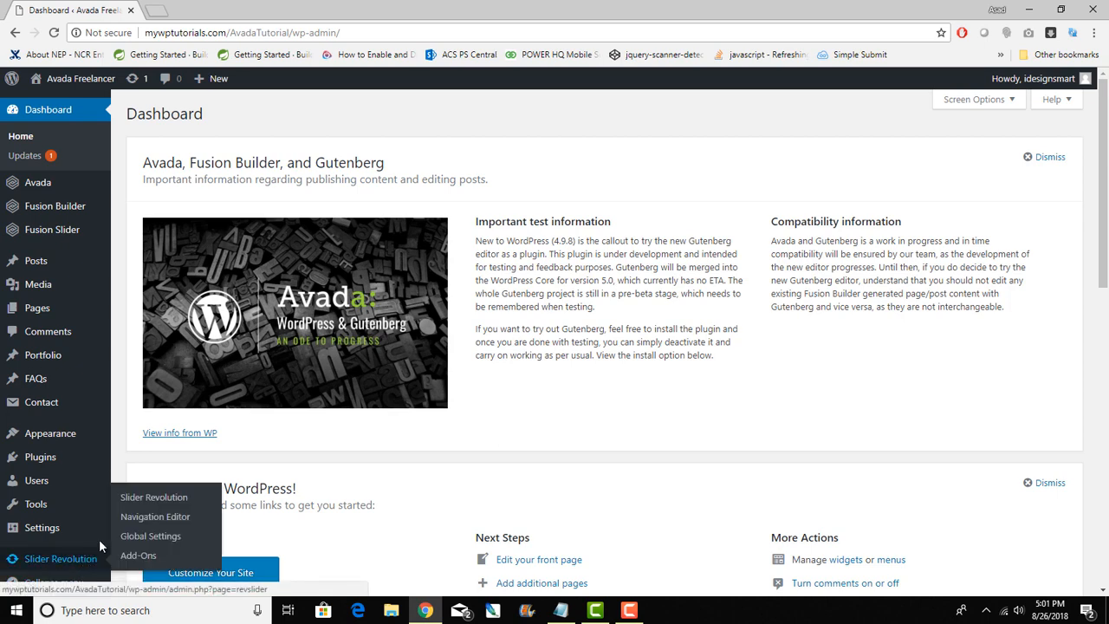
- Open the Free Slider Exchange page at revolution.themepunch.com/free-slider-exchange/ in a new browser tab
left_click(160, 16)
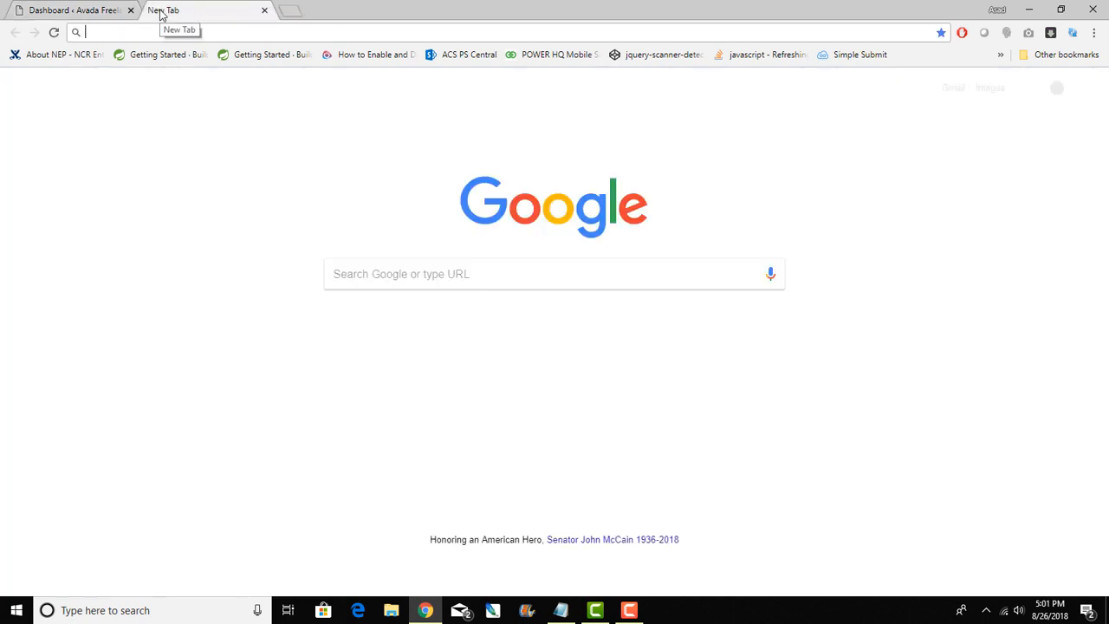
type("free slider e")
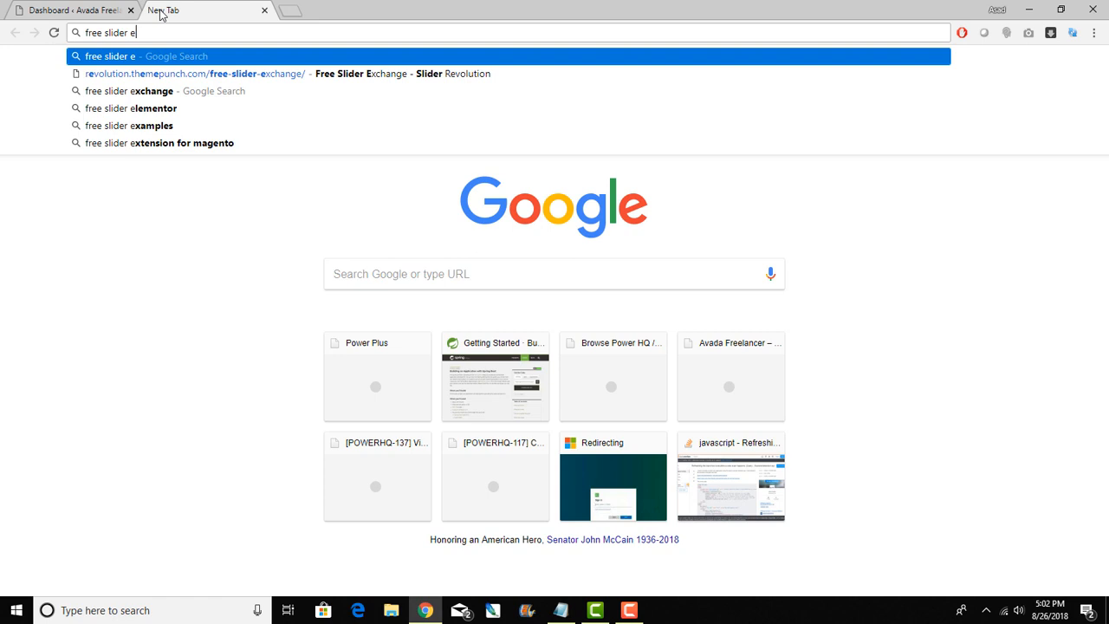
key("Down")
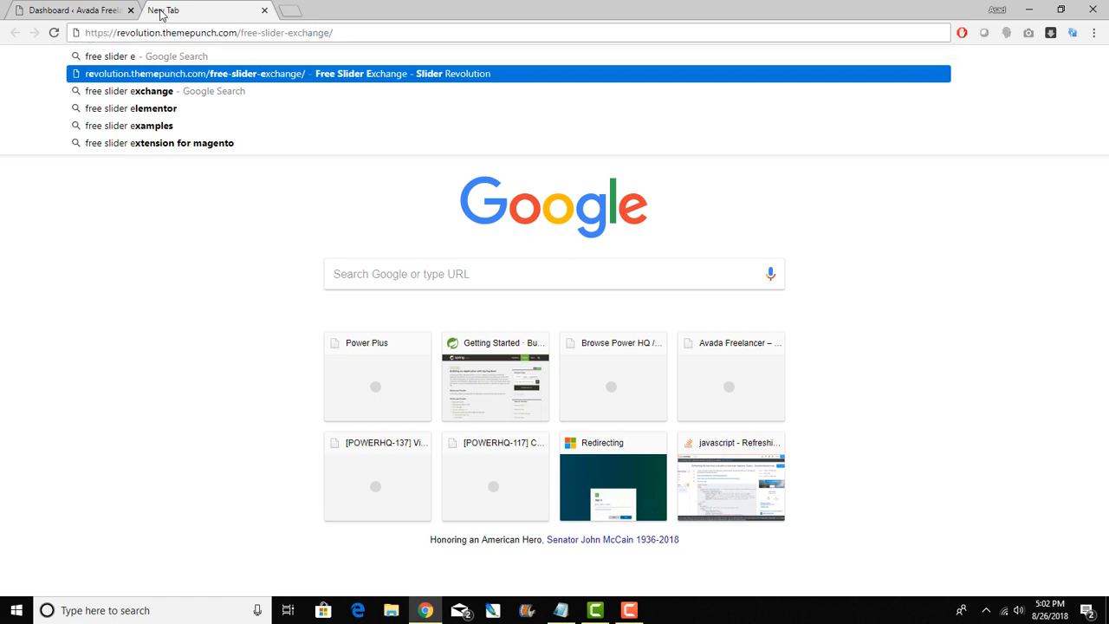
key("Return")
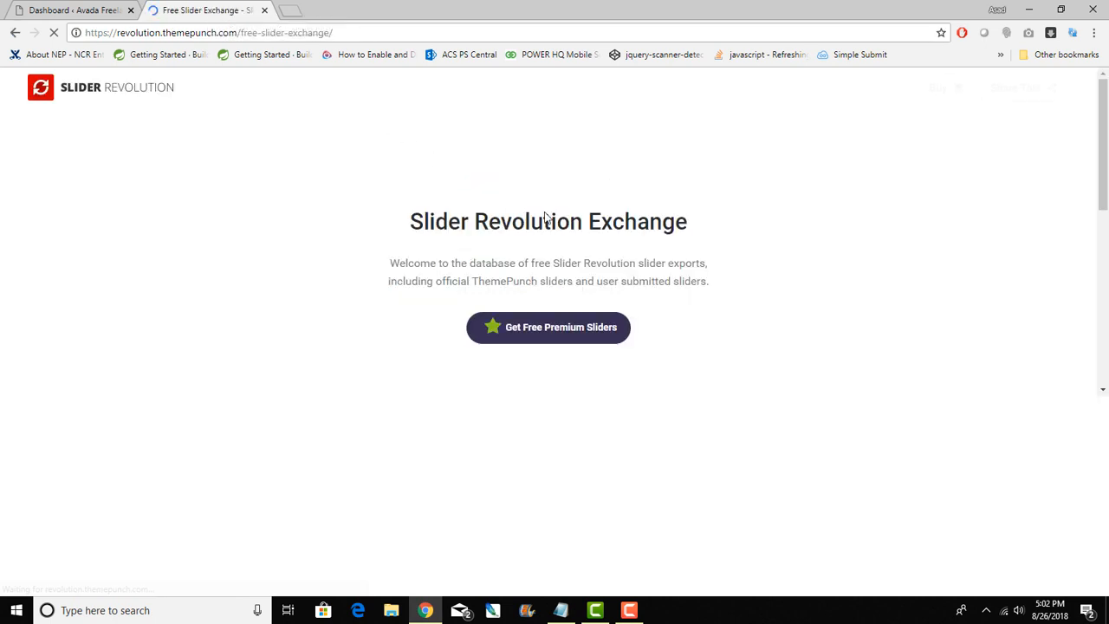
- Browse the free slider templates on the Slider Revolution Exchange page
scroll(828, 298, "down", 2)
scroll(828, 298, "down", 2)
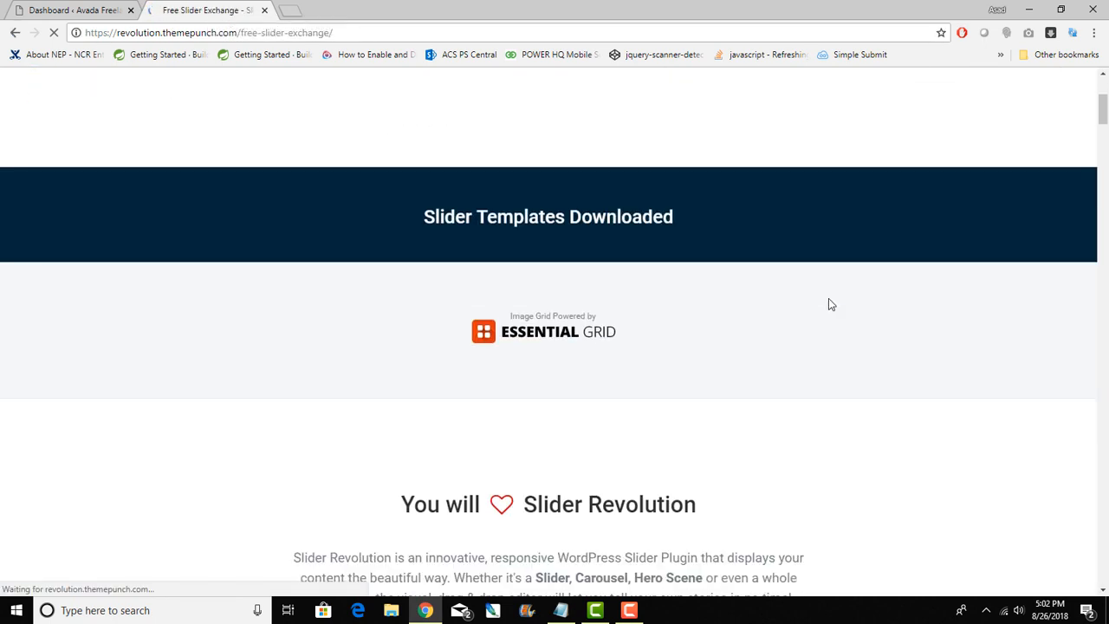
scroll(828, 298, "down", 4)
scroll(829, 298, "up", 3)
scroll(828, 299, "up", 4)
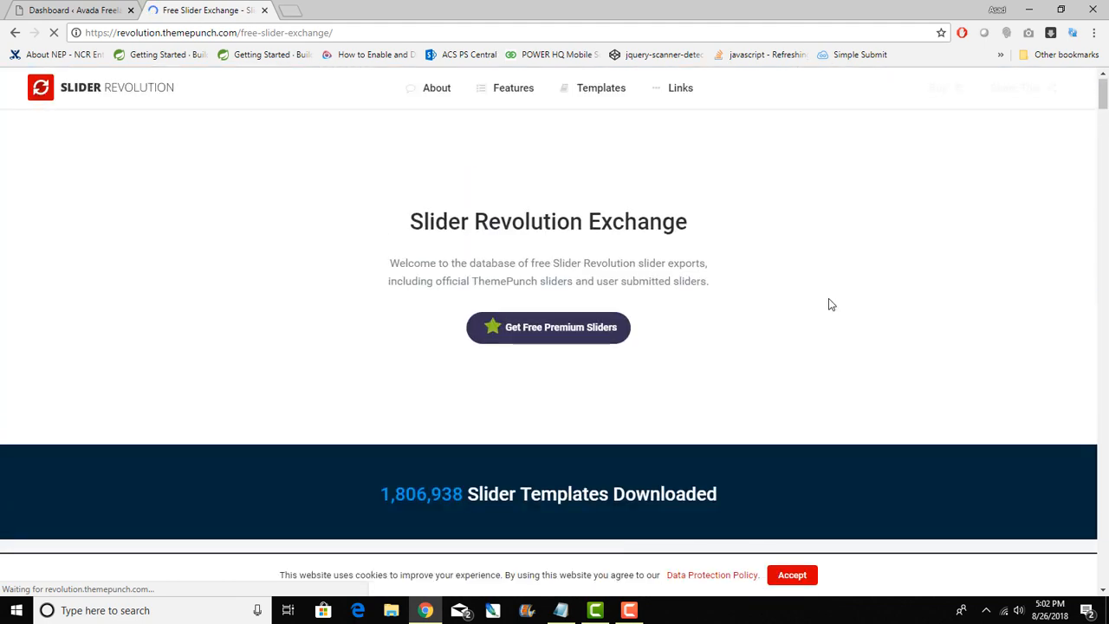
scroll(829, 304, "down", 3)
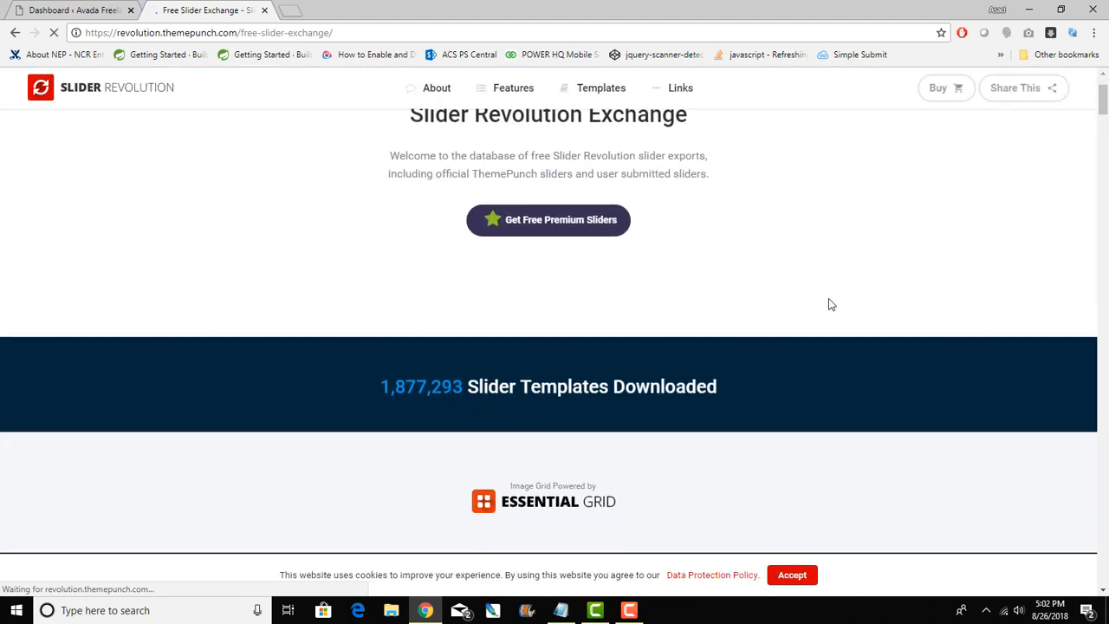
scroll(829, 304, "up", 1)
scroll(829, 297, "up", 2)
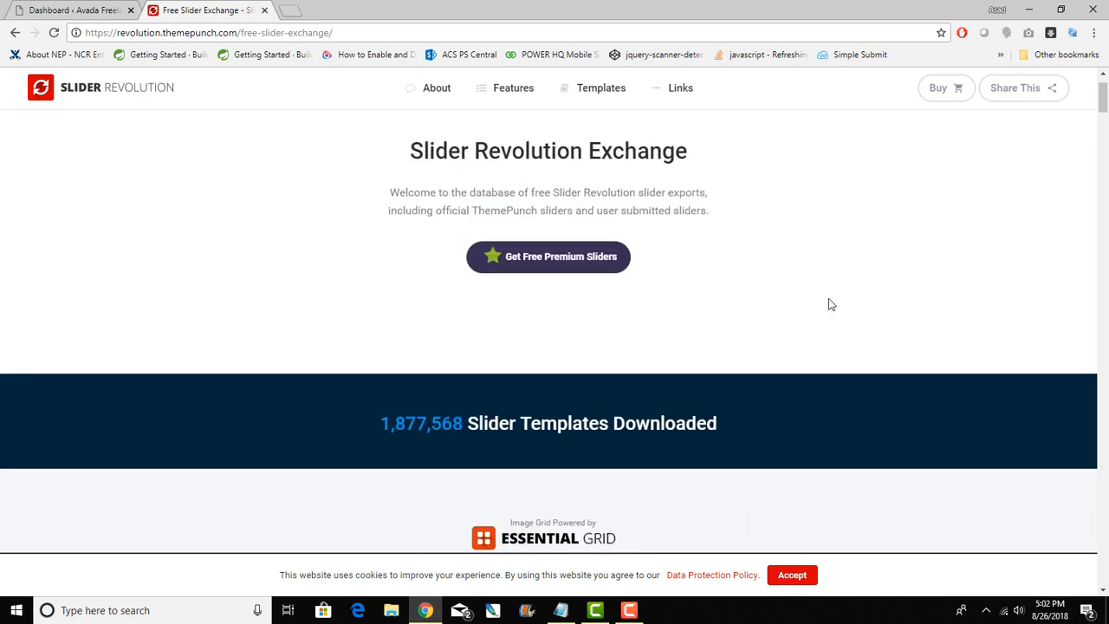
scroll(829, 298, "down", 8)
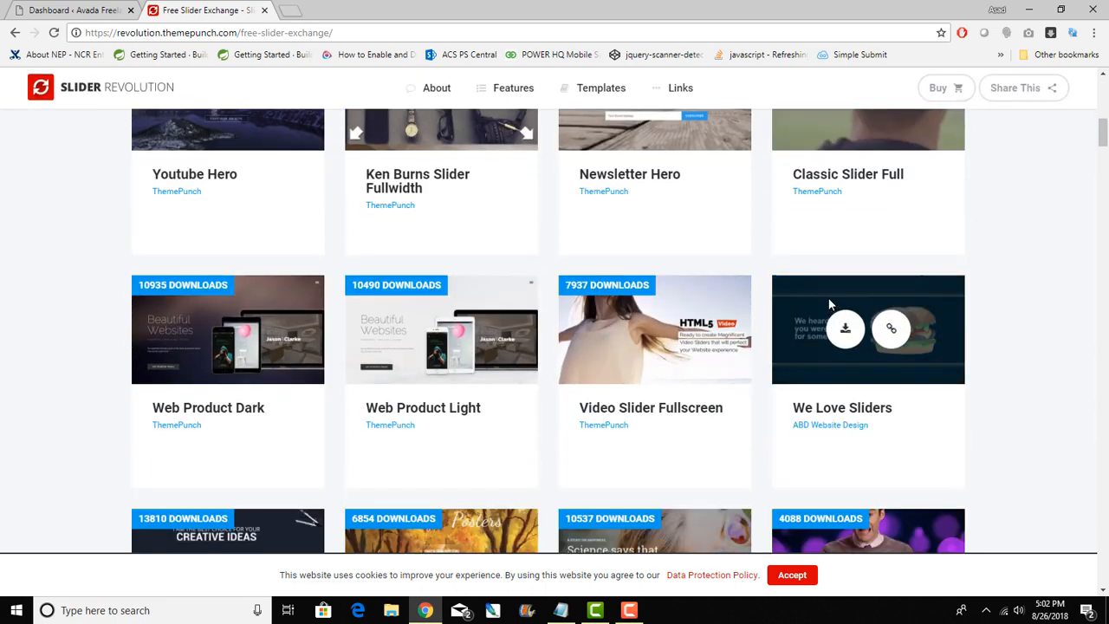
scroll(315, 200, "up", 2)
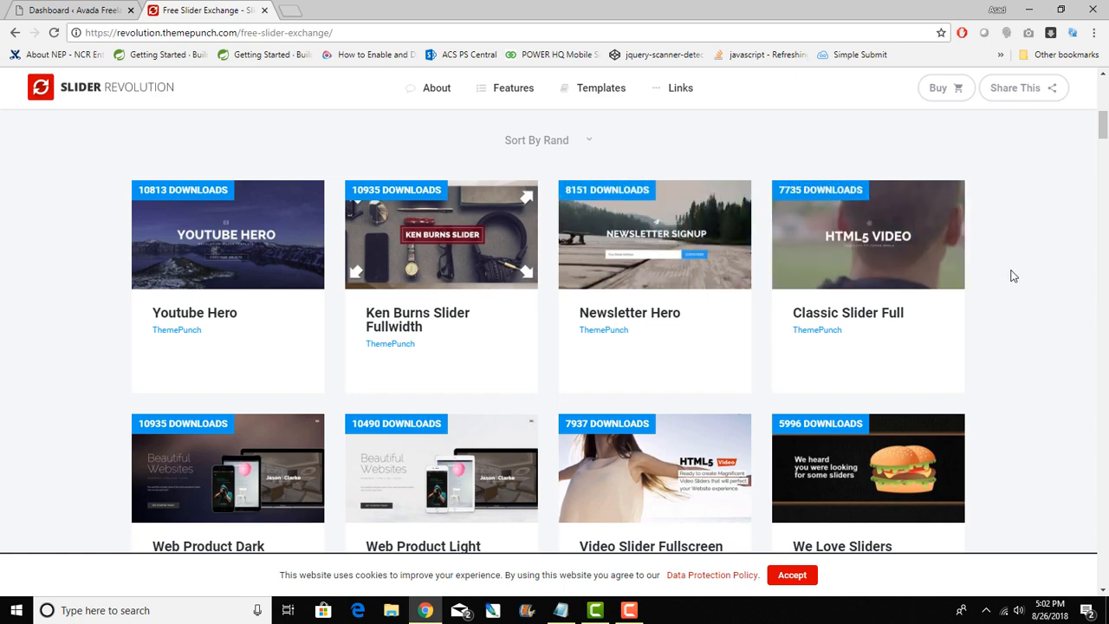
scroll(1014, 275, "down", 4)
scroll(1014, 276, "down", 2)
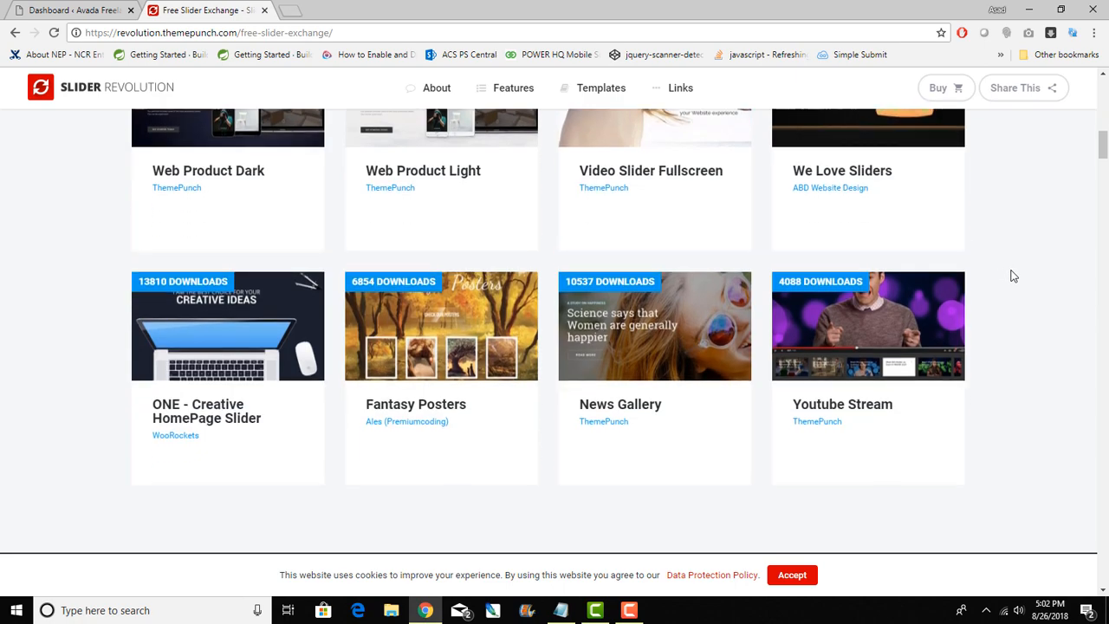
scroll(1013, 275, "down", 2)
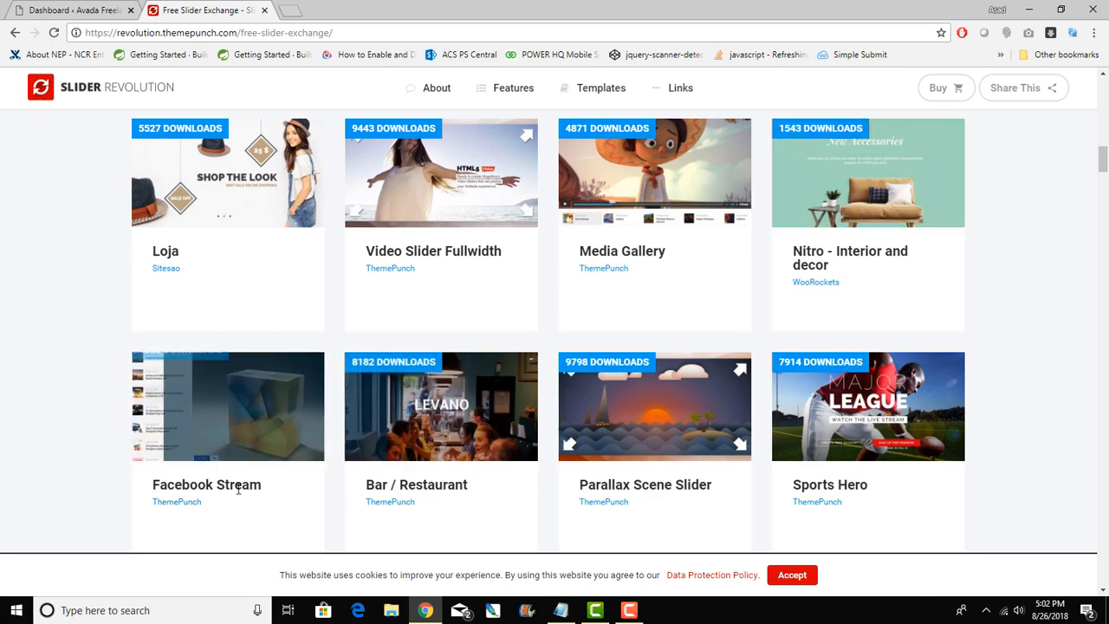
mouse_move(243, 490)
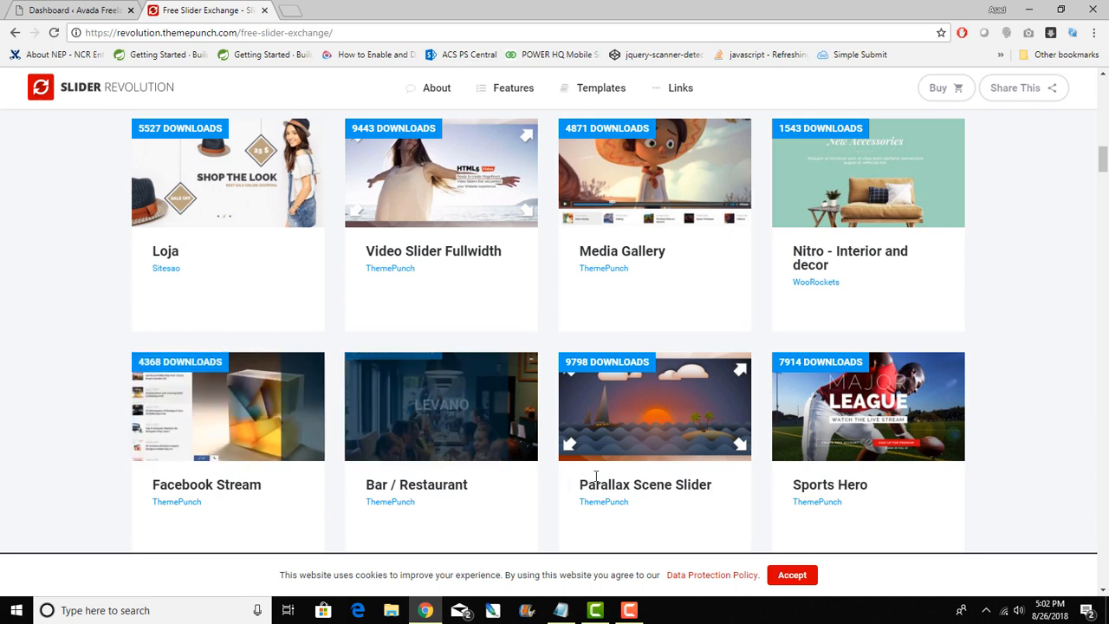
mouse_move(865, 437)
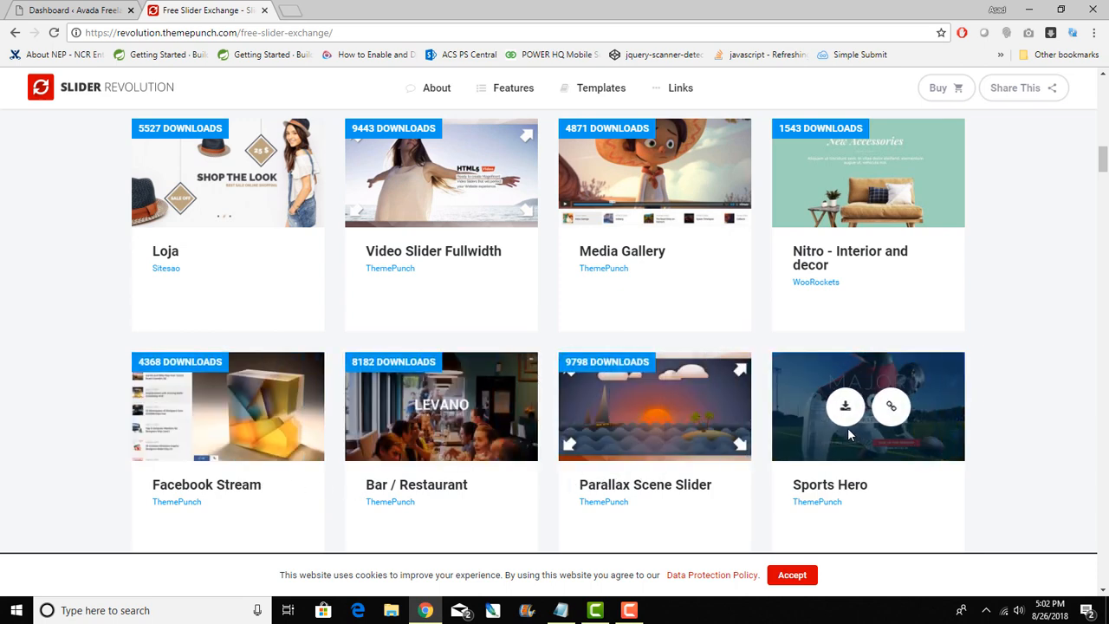
scroll(847, 427, "down", 2)
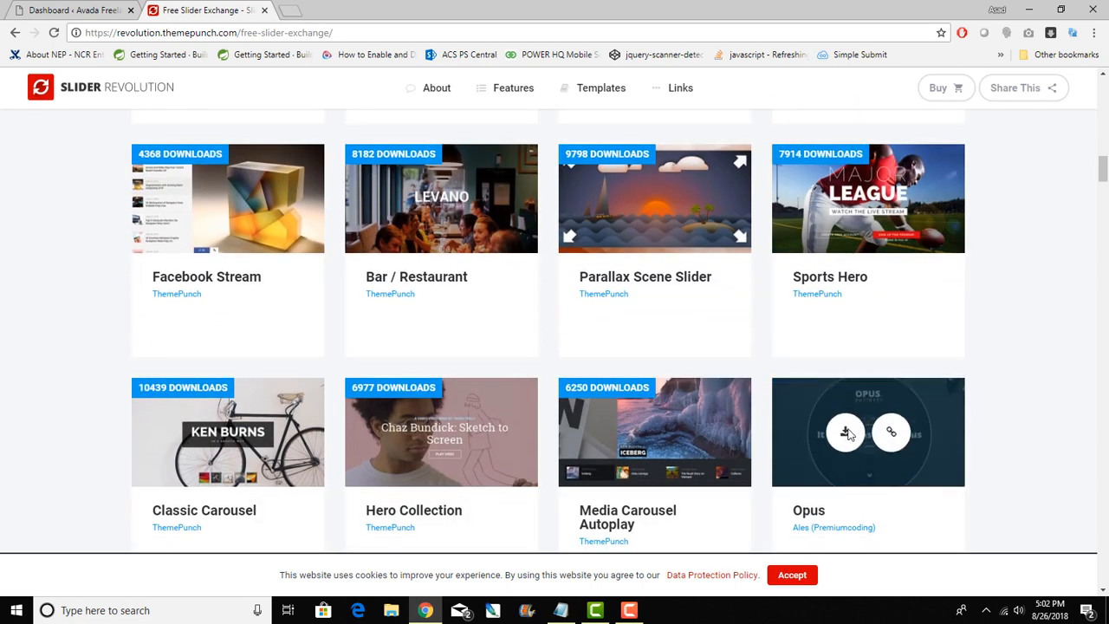
mouse_move(693, 385)
scroll(693, 385, "down", 1)
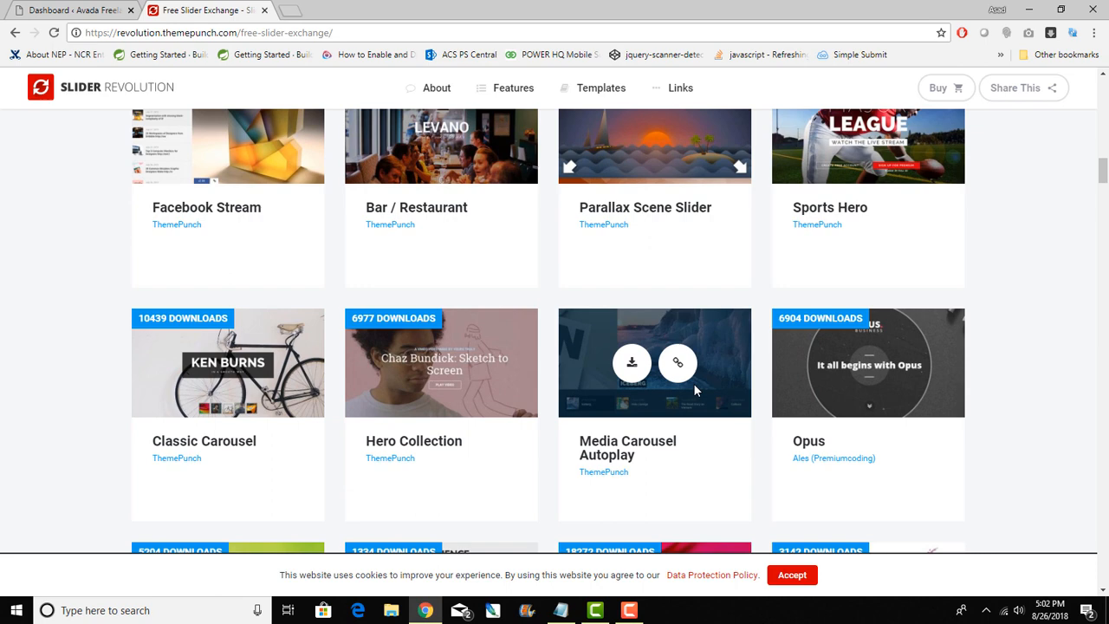
- Download the Classic Carousel template as classic-carousel into the Avada Tutorial folder on the Desktop
mouse_move(344, 379)
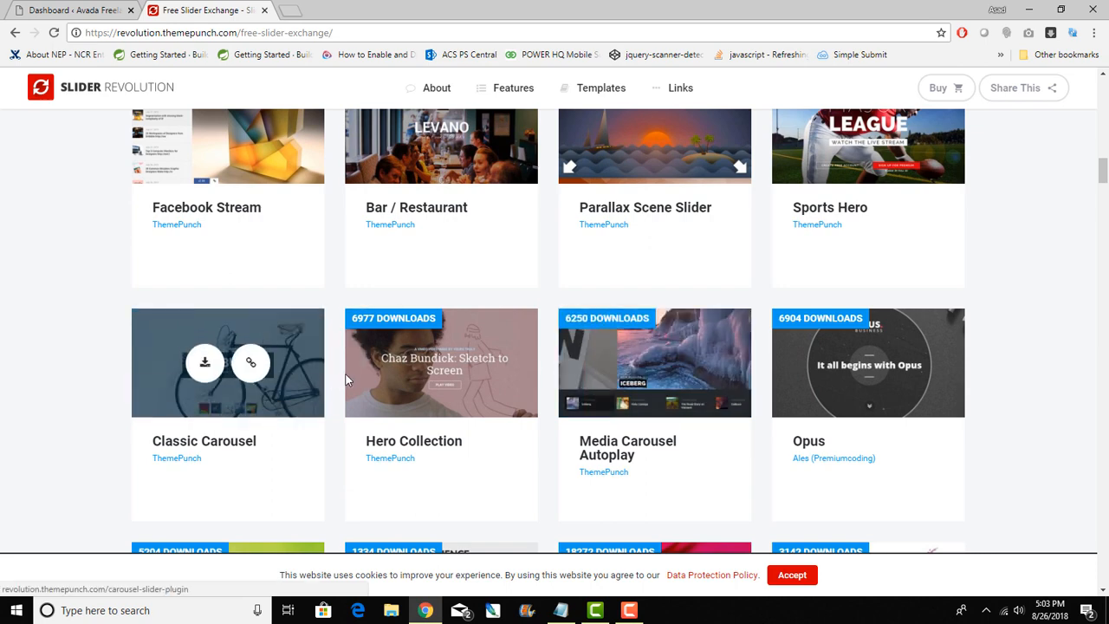
left_click(205, 366)
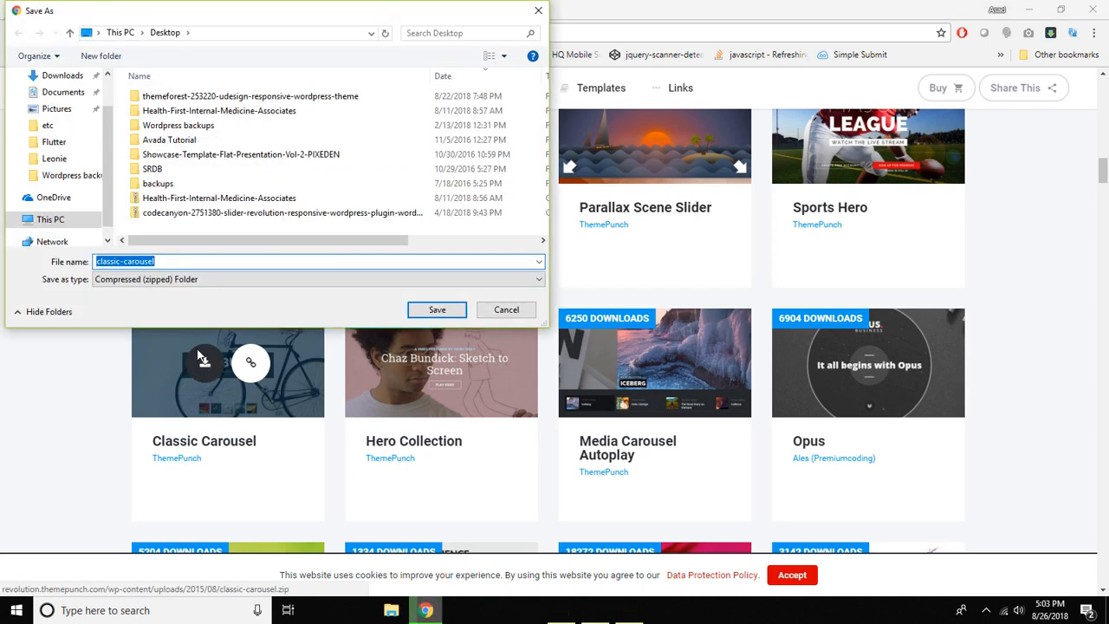
left_click(189, 143)
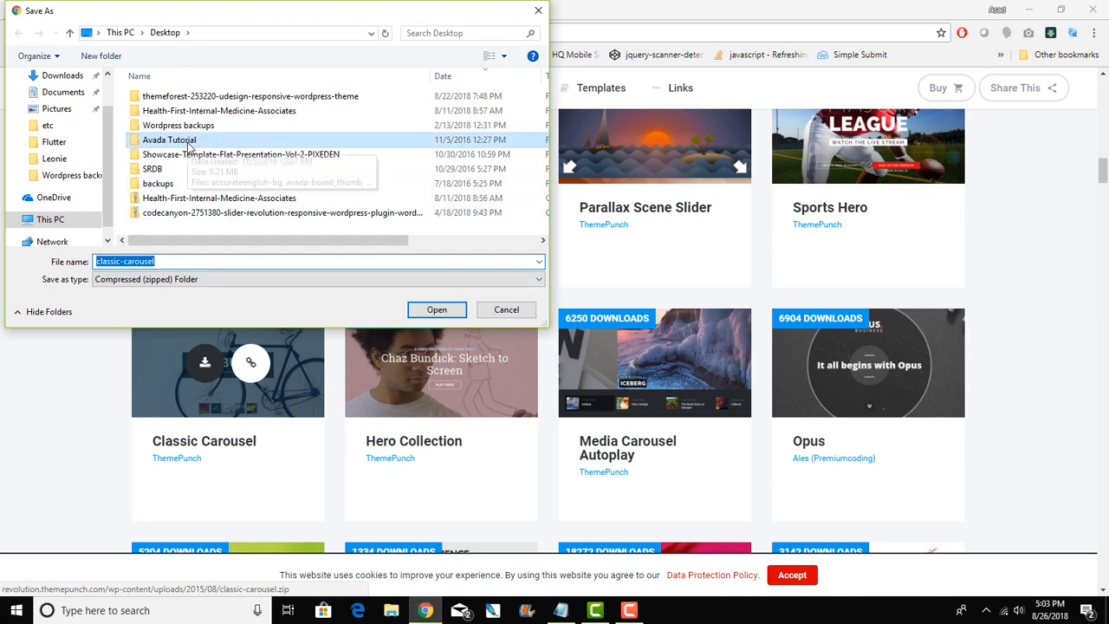
double_click(189, 142)
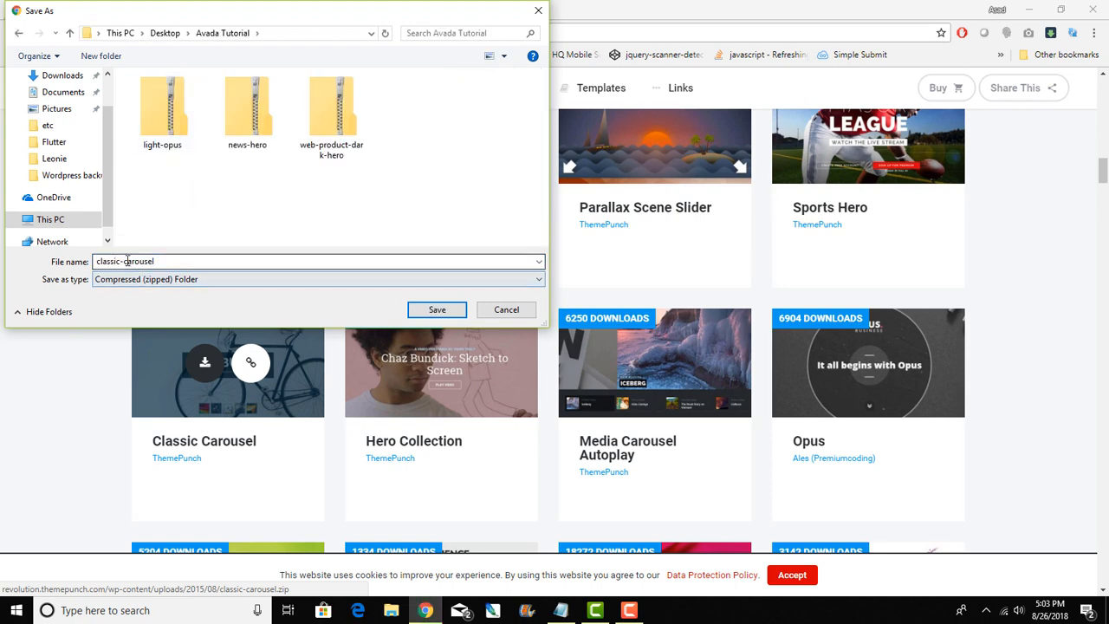
left_click(438, 310)
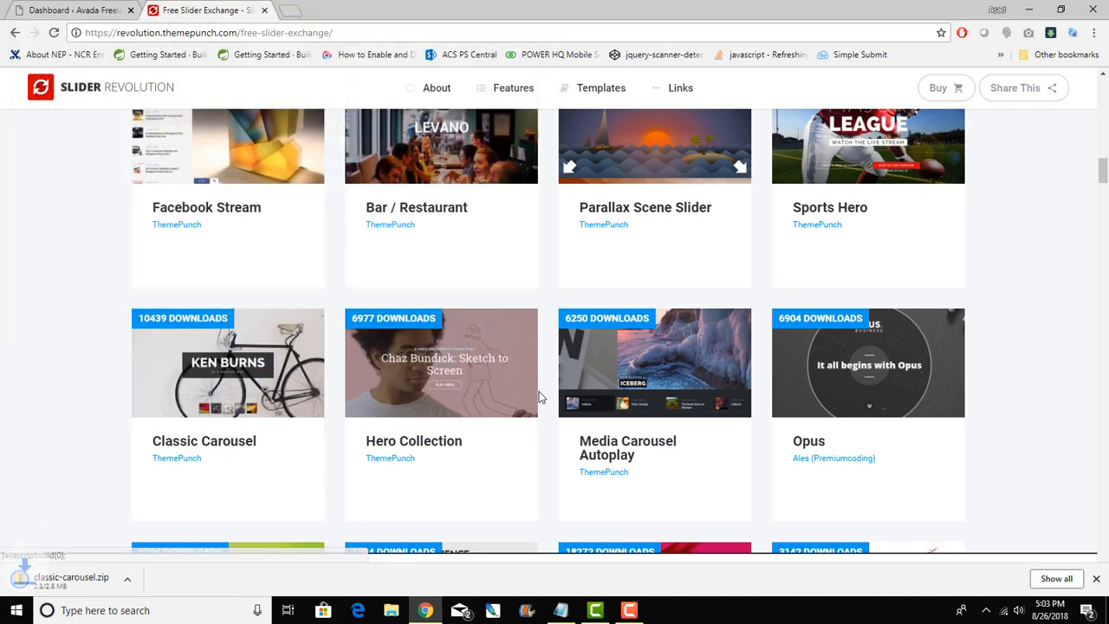
- Download the Classic Slider template and save it as classicslider4.zip
scroll(493, 311, "down", 2)
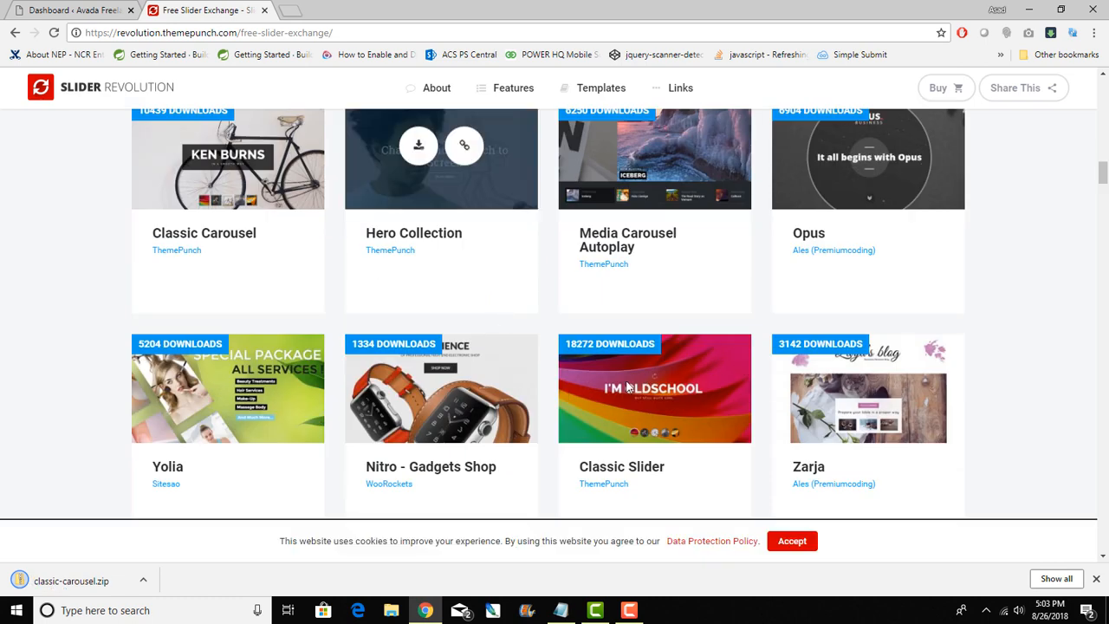
mouse_move(646, 391)
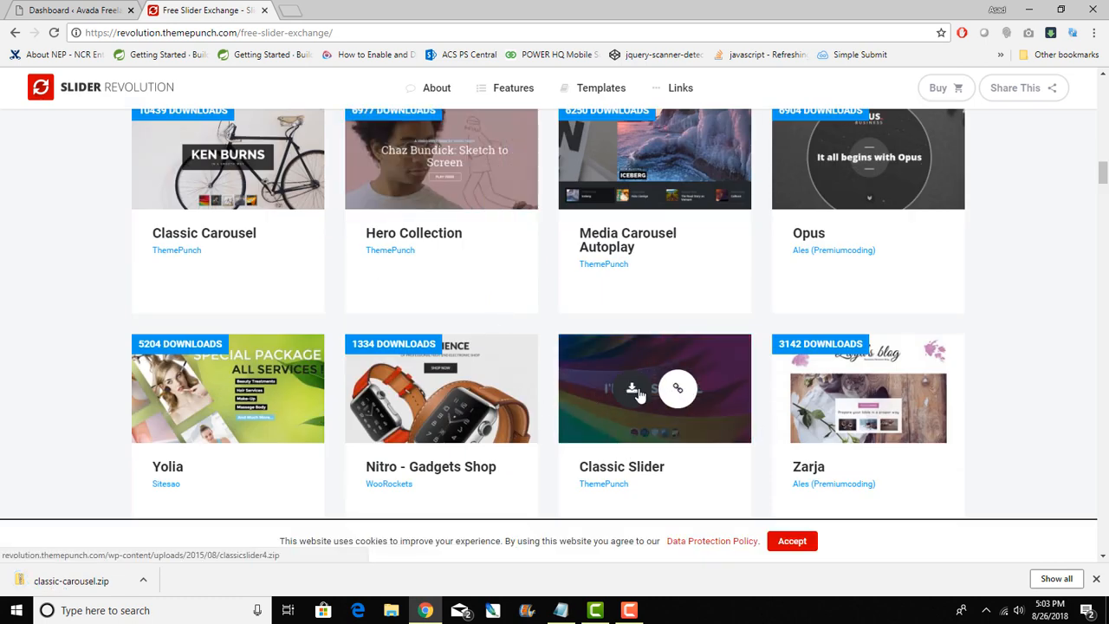
left_click(634, 393)
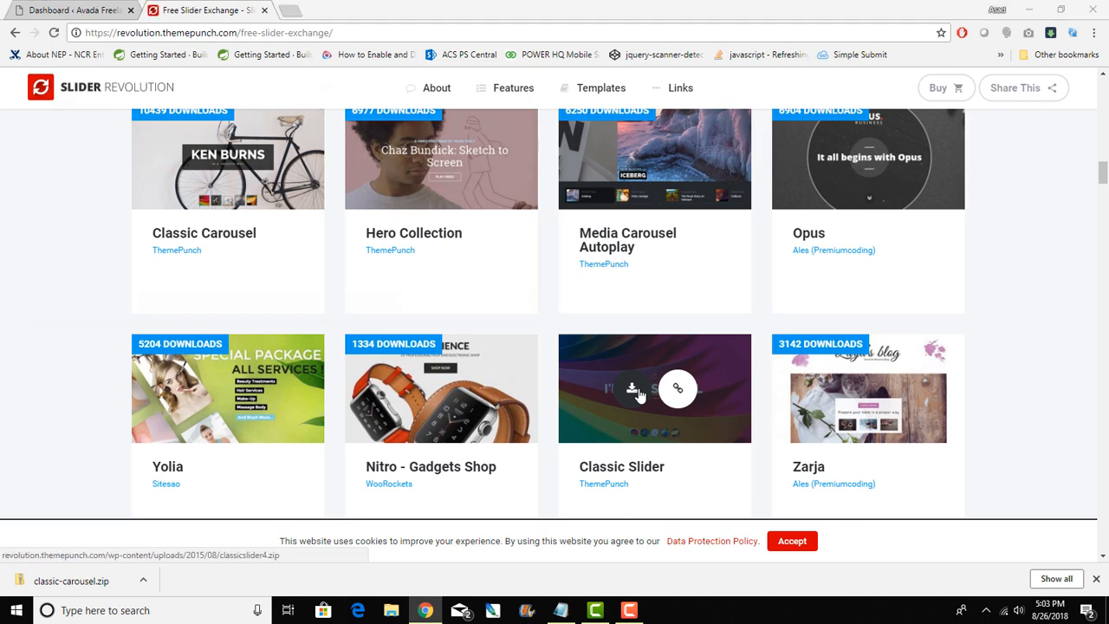
left_click(437, 311)
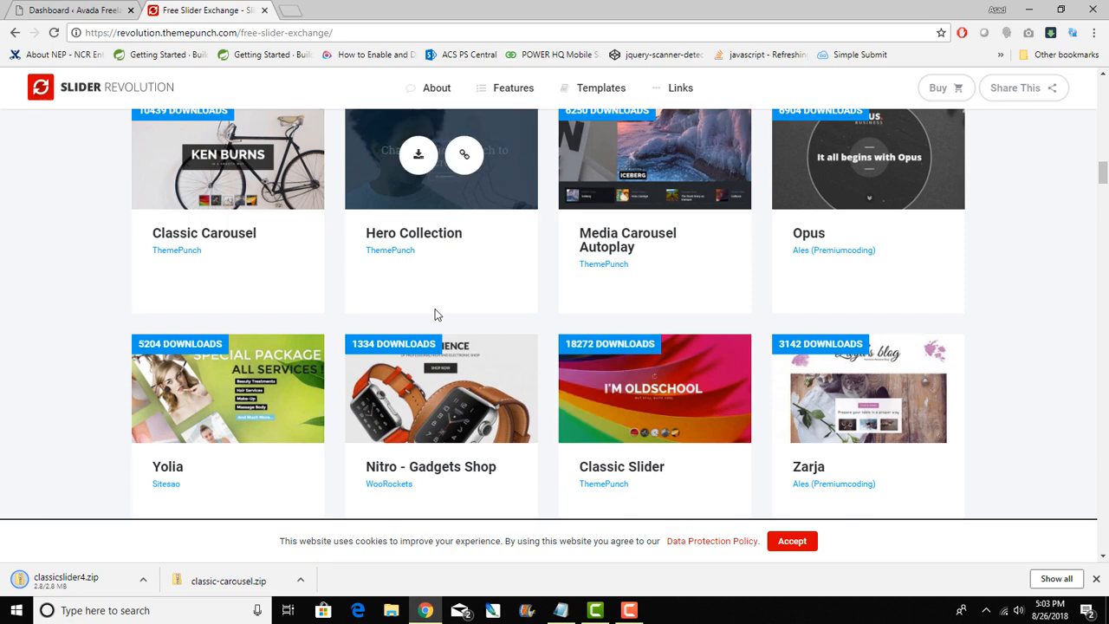
- Return to the WordPress dashboard of the Avada Freelancer site and open the Slider Revolution plugin page
left_click(45, 10)
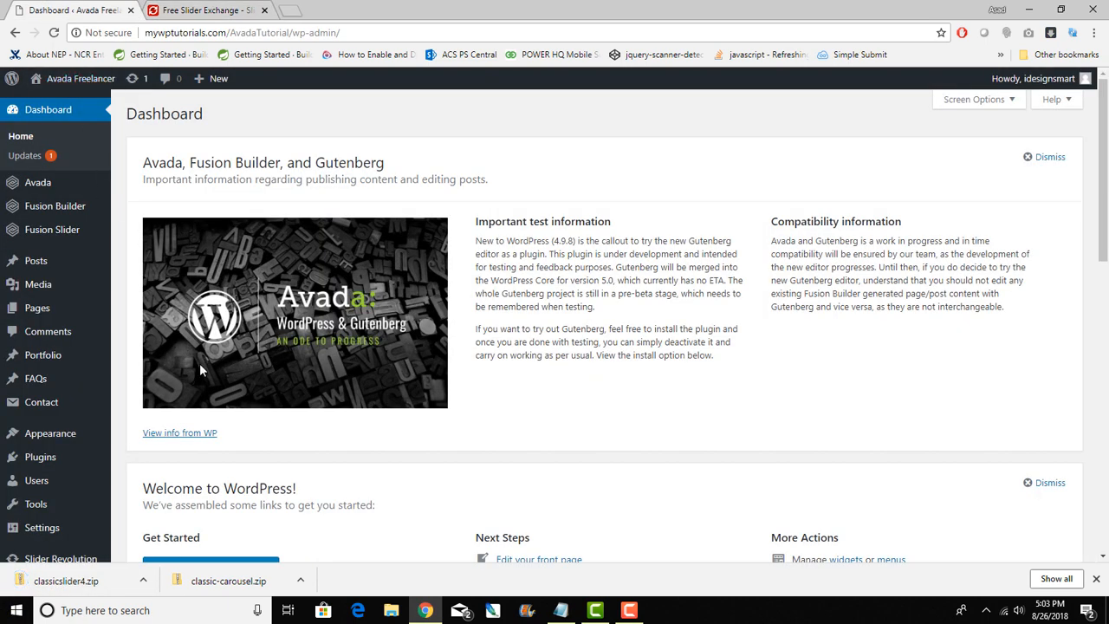
scroll(199, 364, "down", 2)
scroll(199, 364, "down", 5)
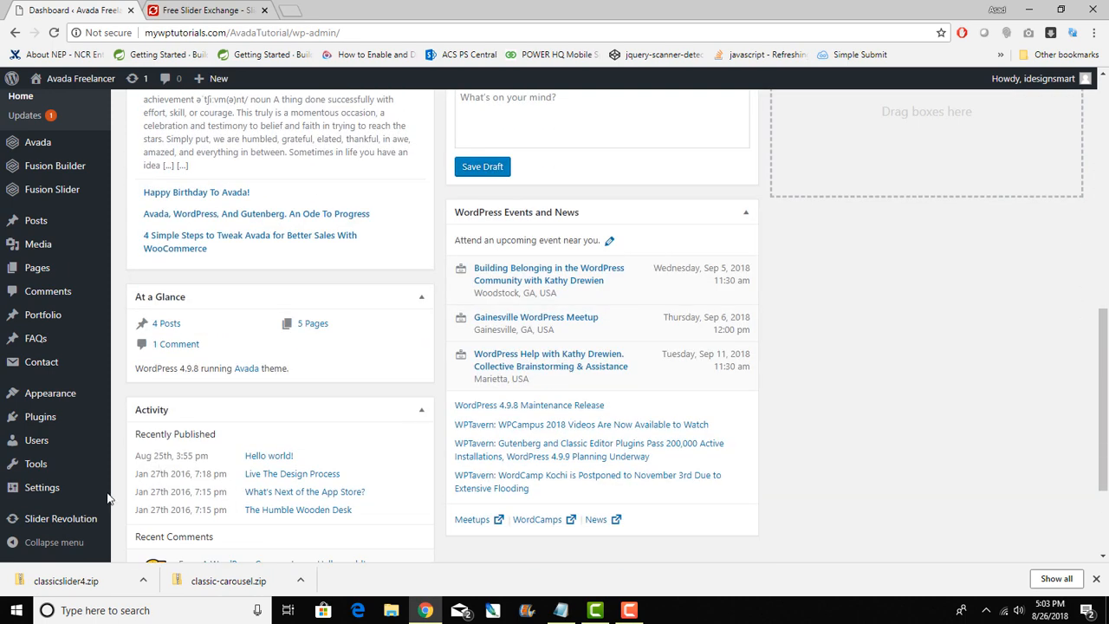
left_click(61, 519)
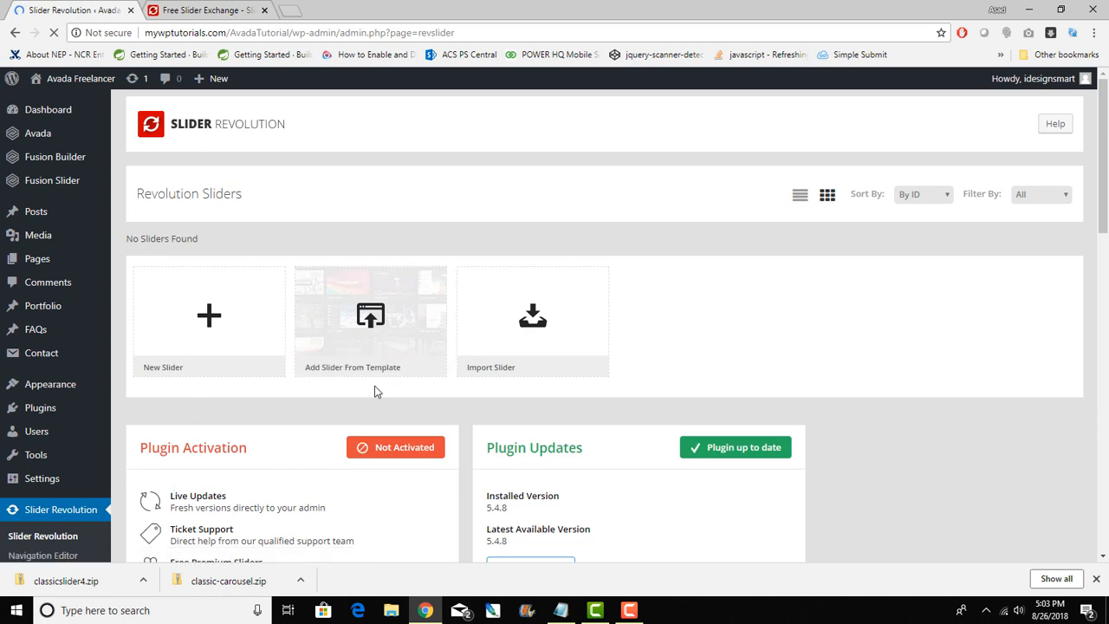
- Import the slider file classicslider4.zip from the Avada Tutorial folder on the Desktop, keeping animations and navigations on Overwrite
left_click(537, 322)
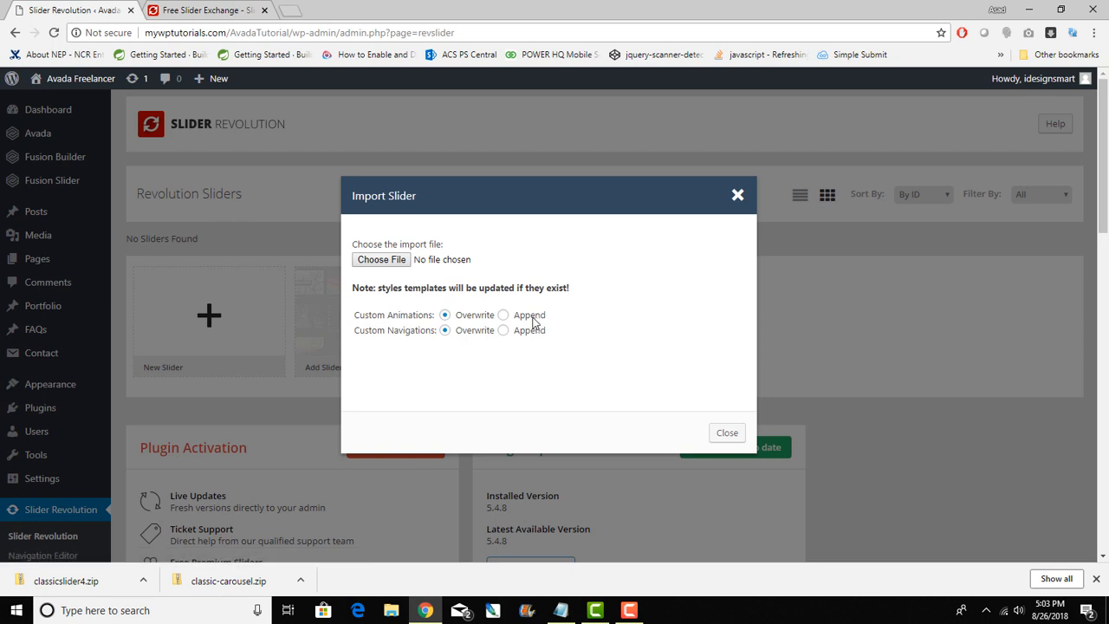
left_click(385, 260)
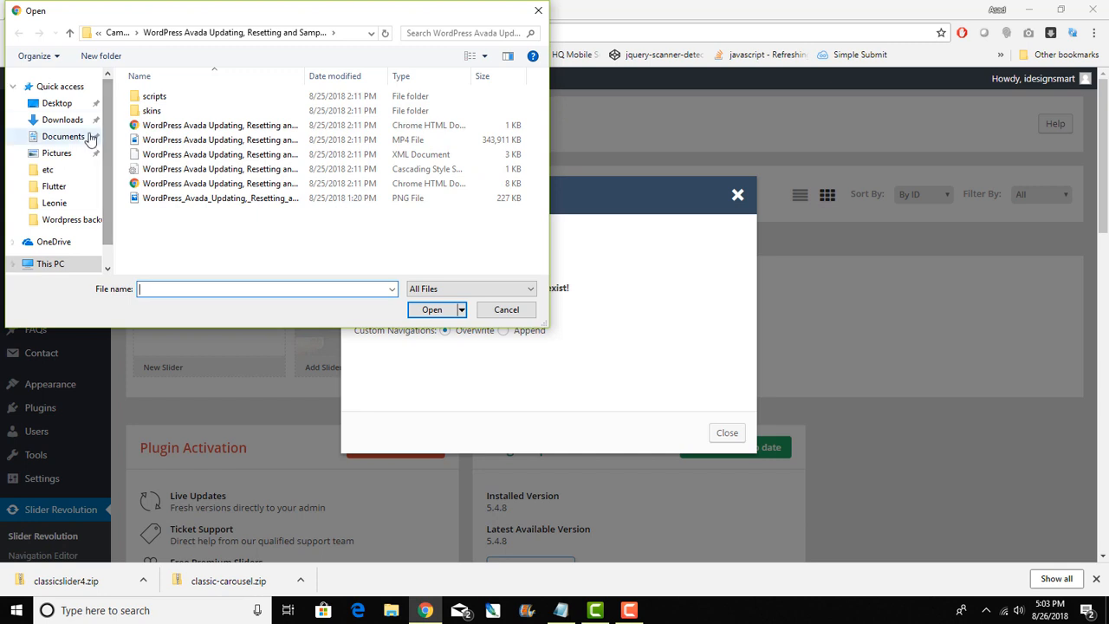
left_click(71, 108)
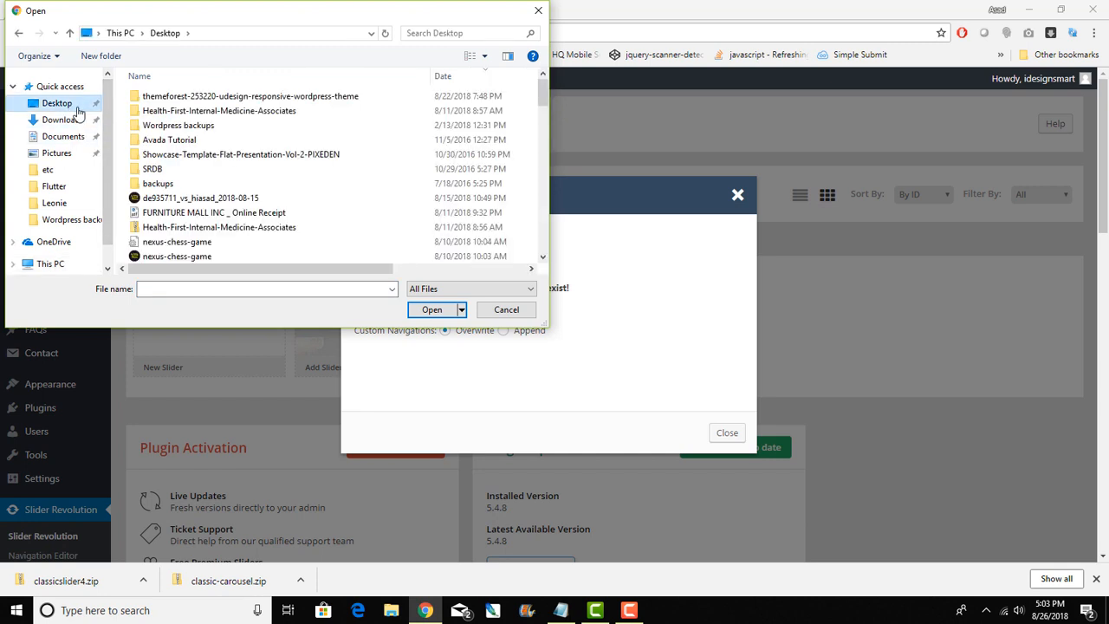
left_click(175, 141)
double_click(173, 141)
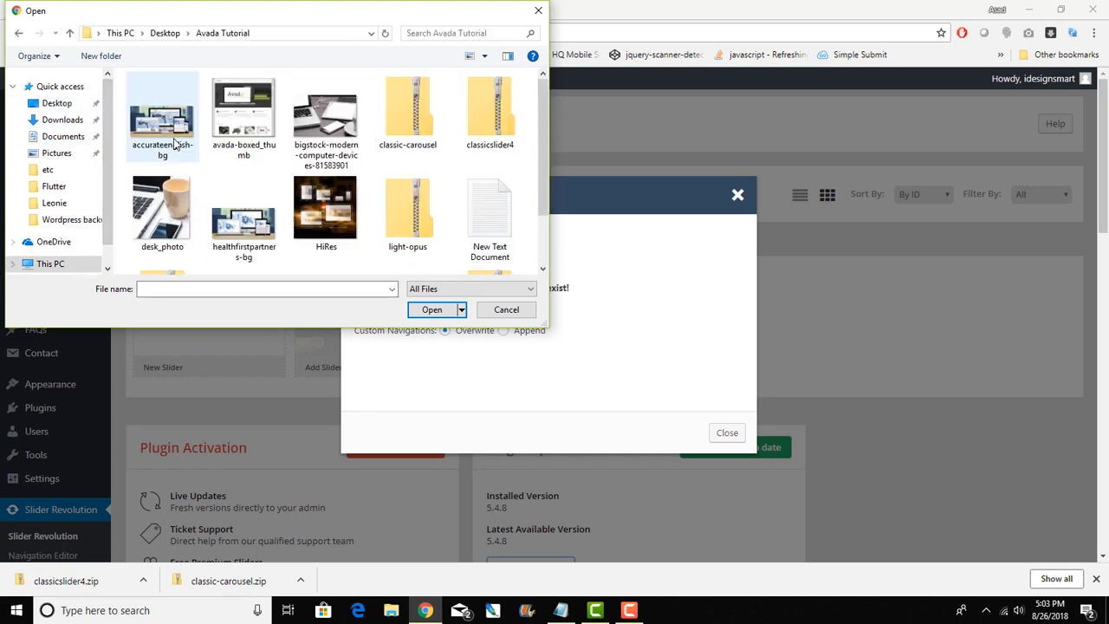
double_click(497, 106)
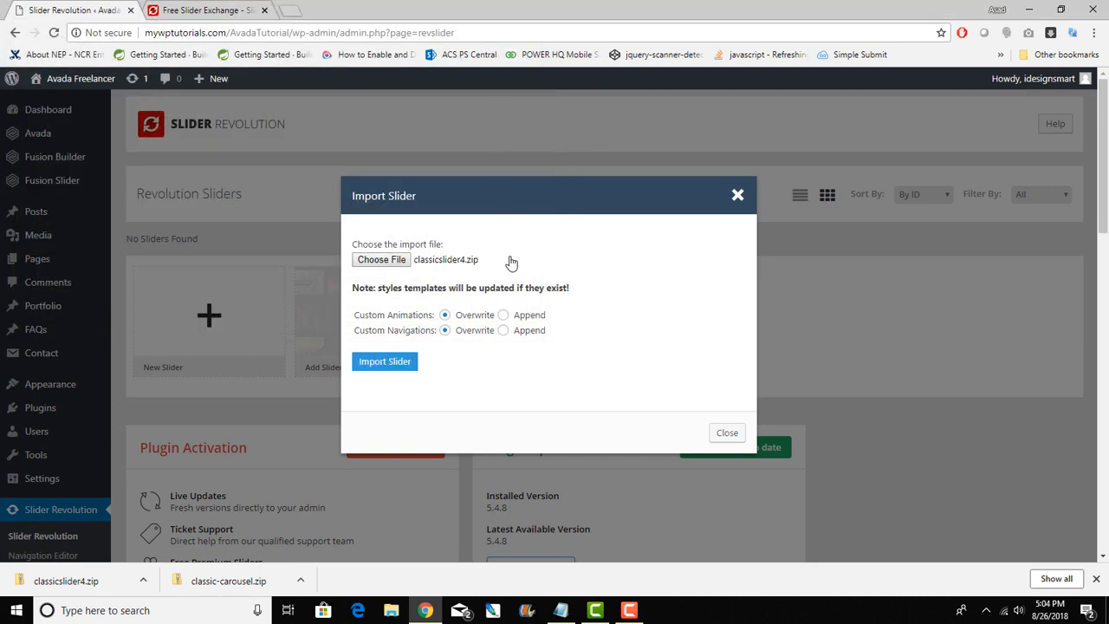
left_click(399, 363)
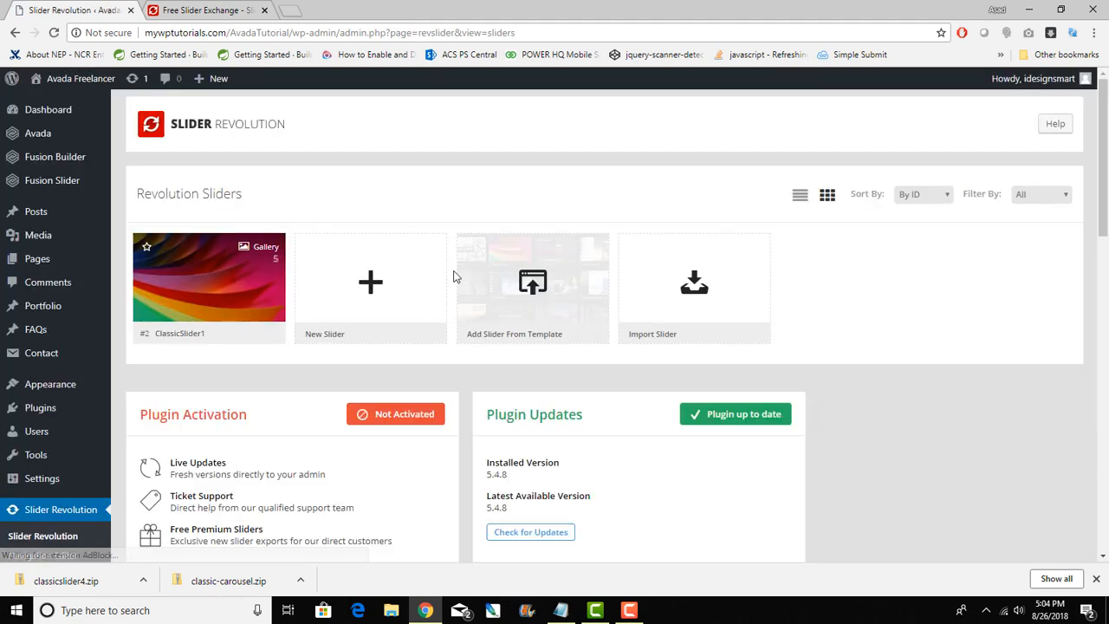
- Open the imported ClassicSlider1 in the slide editor on its Intro slide
scroll(468, 321, "down", 1)
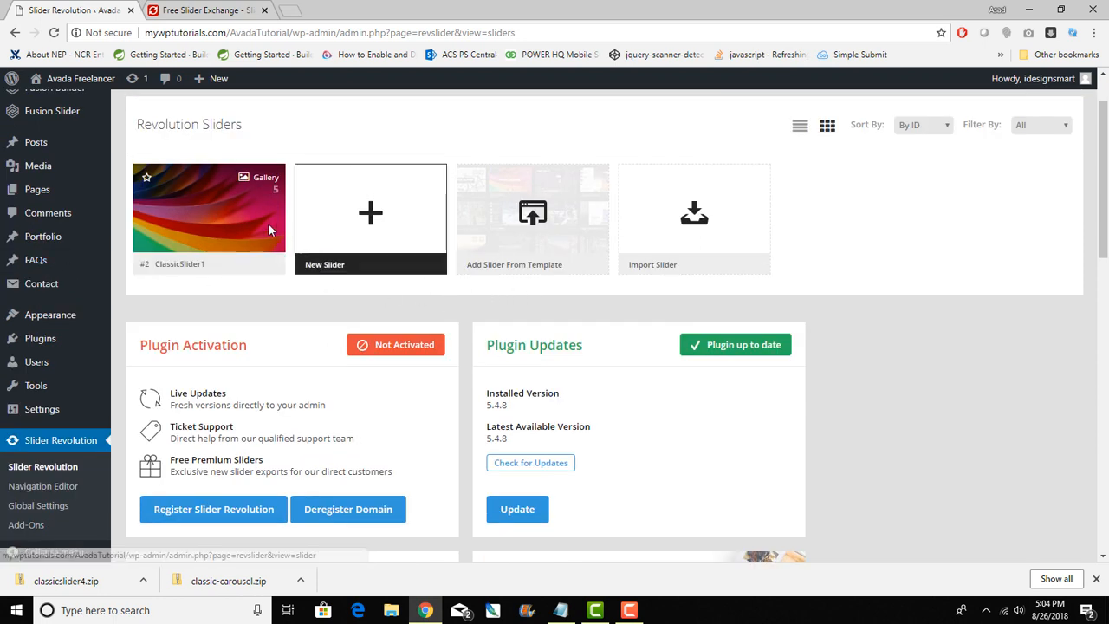
left_click(209, 217)
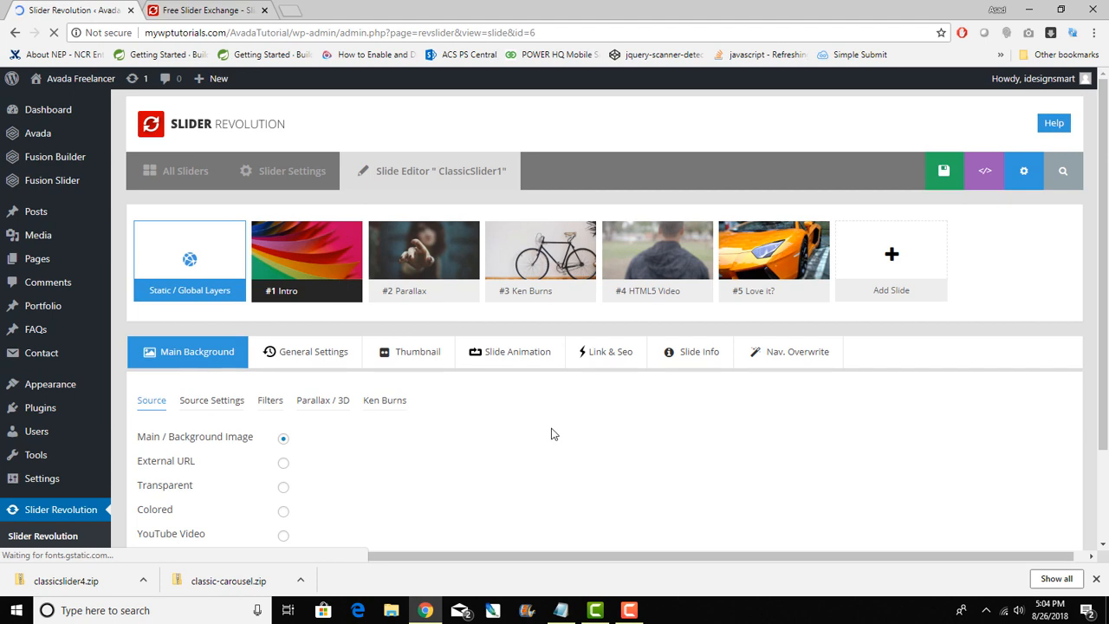
scroll(554, 434, "down", 3)
scroll(396, 299, "up", 4)
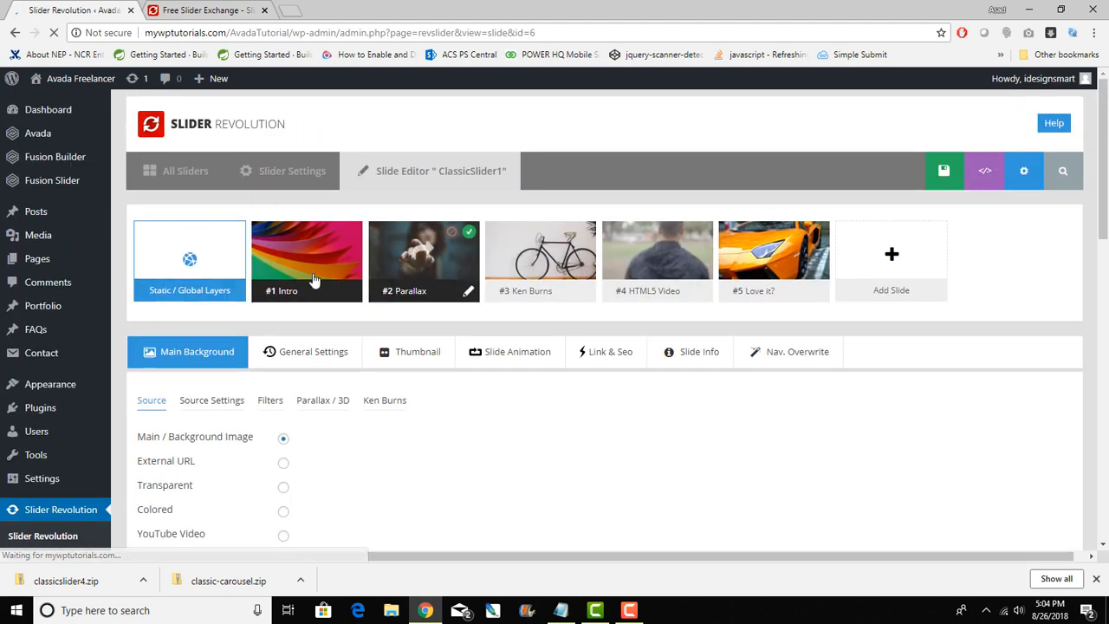
left_click(314, 280)
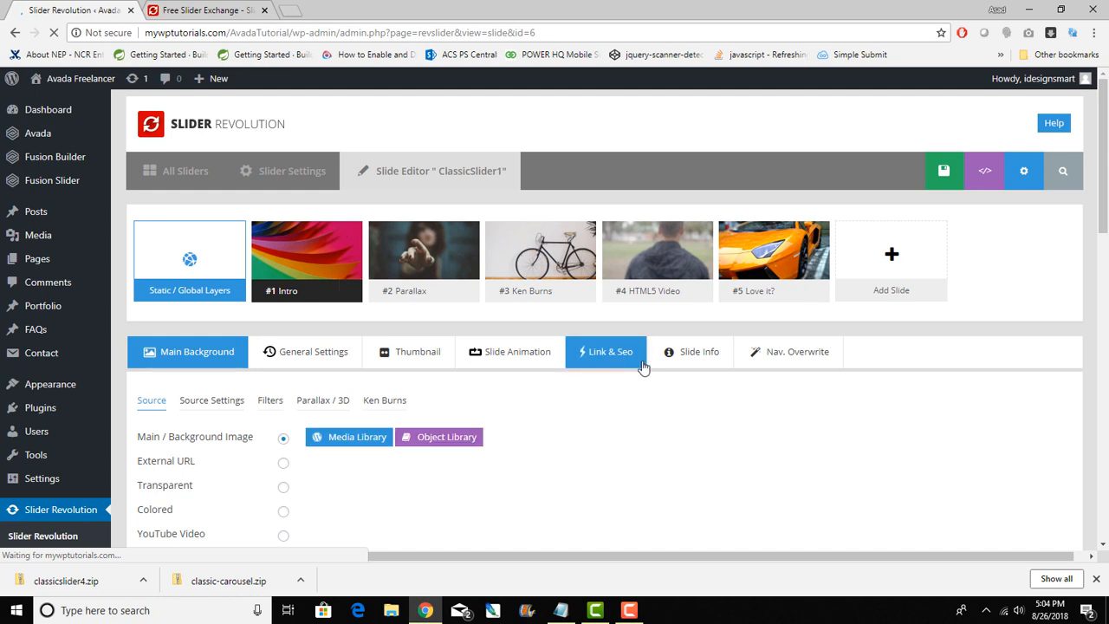
- Open the slider settings of ClassicSlider1 and select its title and embed shortcode for inspection
left_click(300, 177)
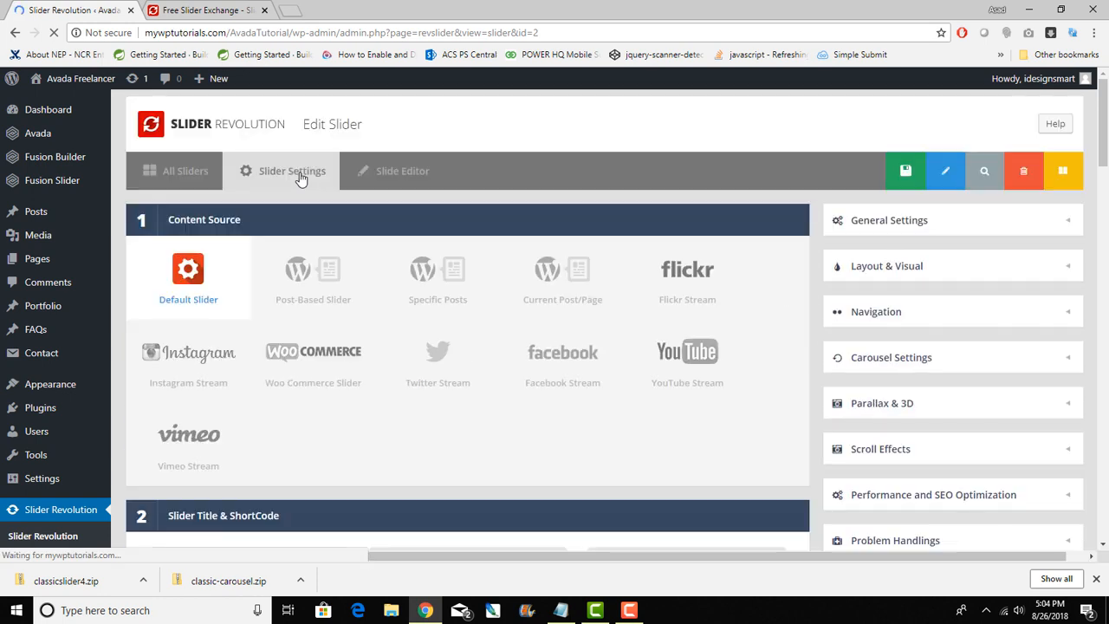
scroll(286, 329, "down", 1)
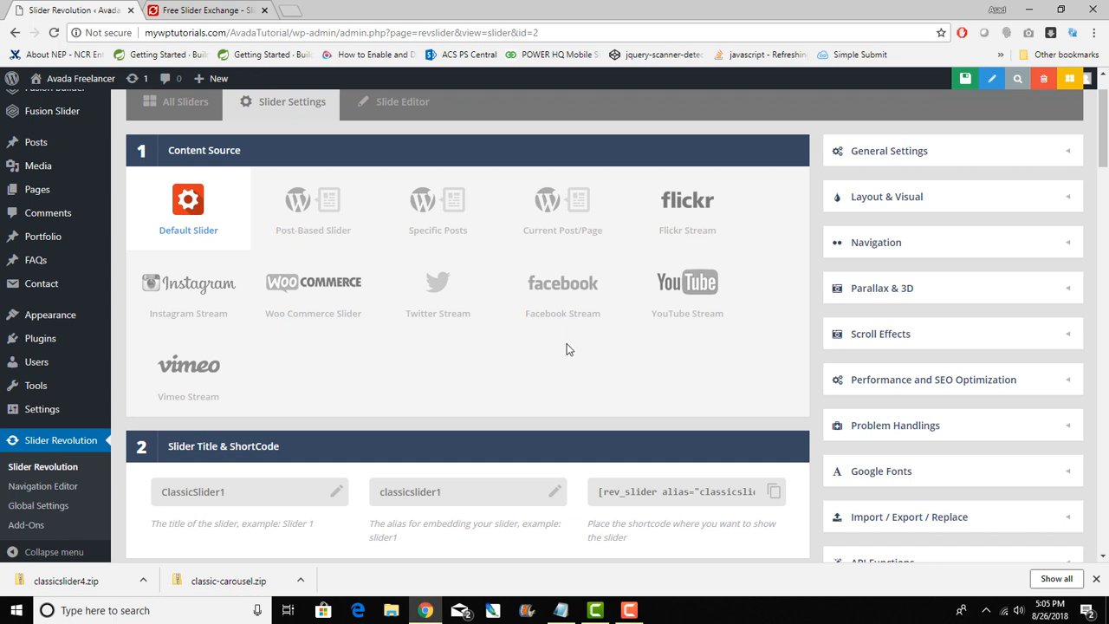
scroll(567, 349, "down", 1)
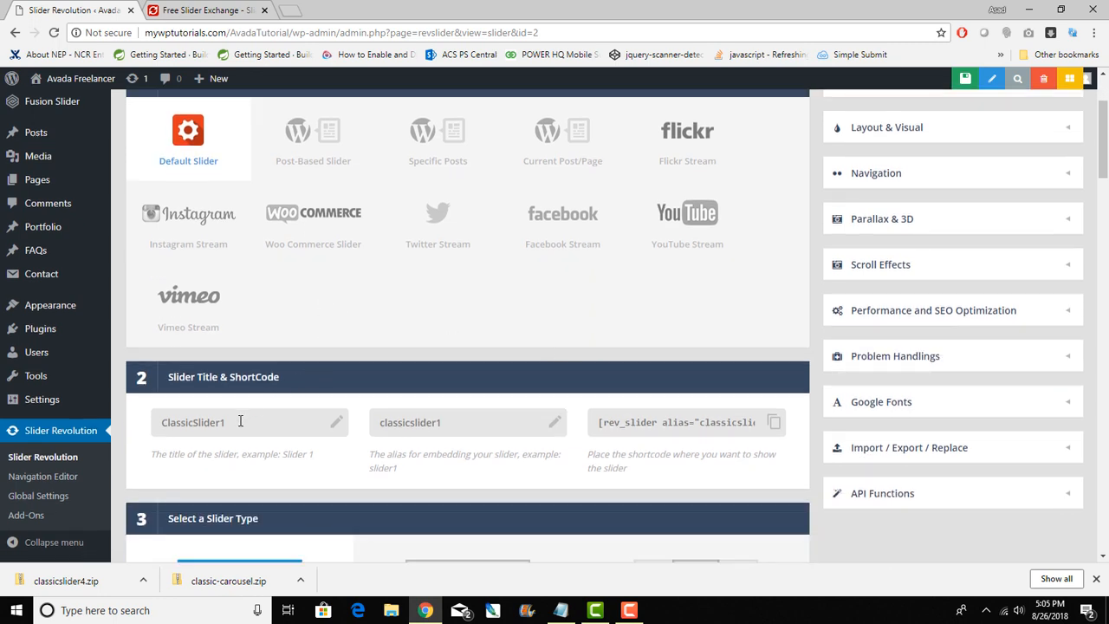
left_click(213, 422)
left_click_drag(227, 422, 139, 429)
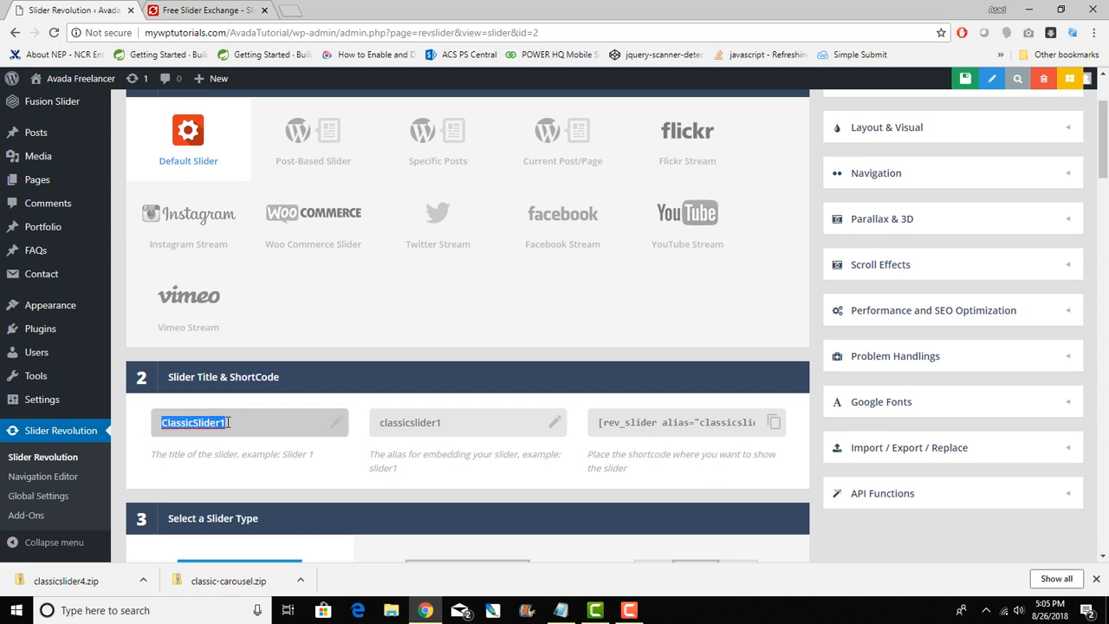
left_click(597, 421)
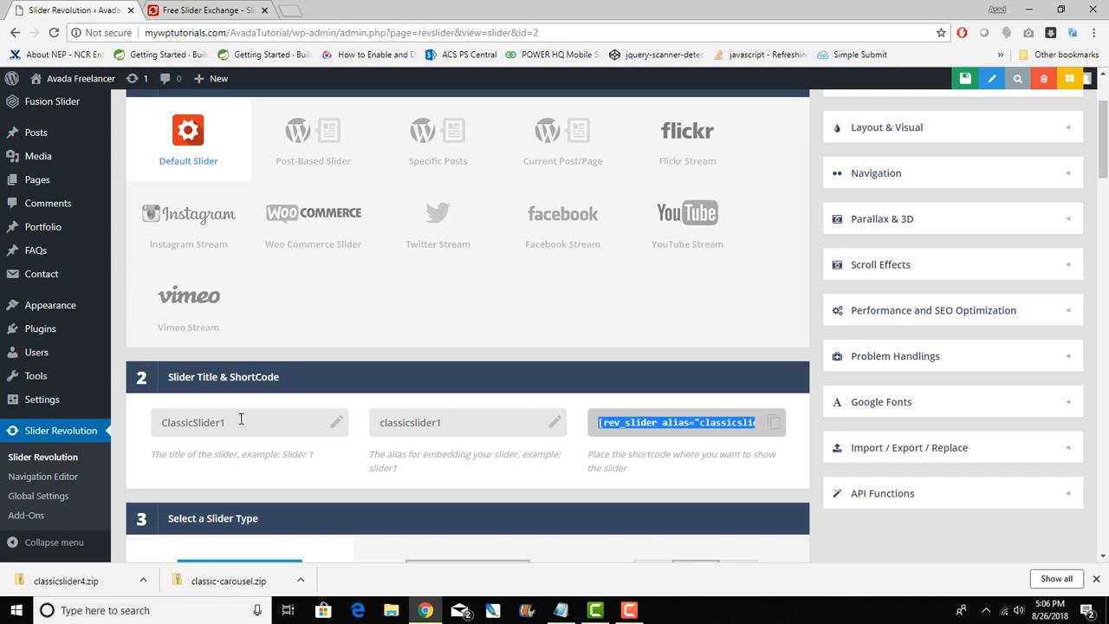
- Examine the slider type, slide layout, layer grid sizes per device, and the customize and build sections of the slider settings
scroll(241, 418, "down", 1)
scroll(241, 419, "down", 1)
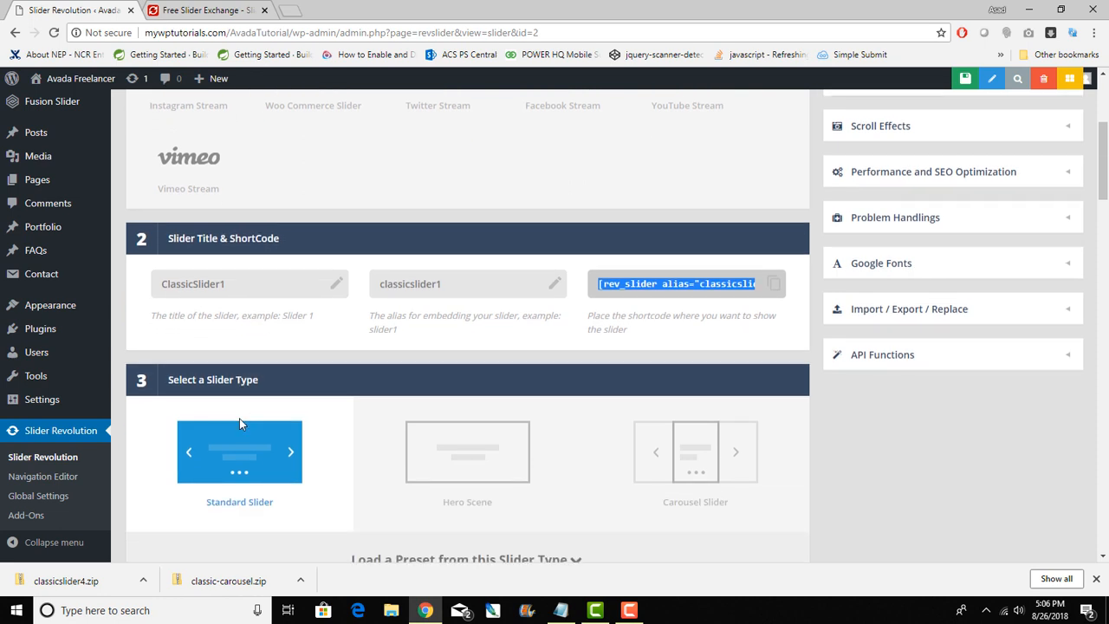
scroll(241, 424, "down", 1)
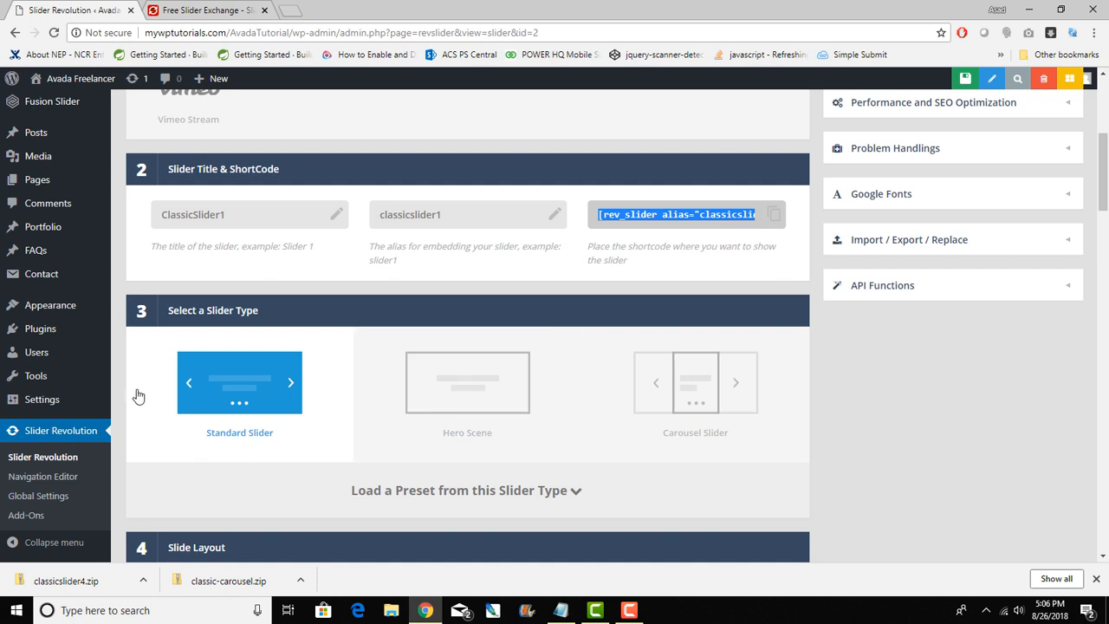
scroll(168, 396, "down", 2)
scroll(171, 397, "down", 2)
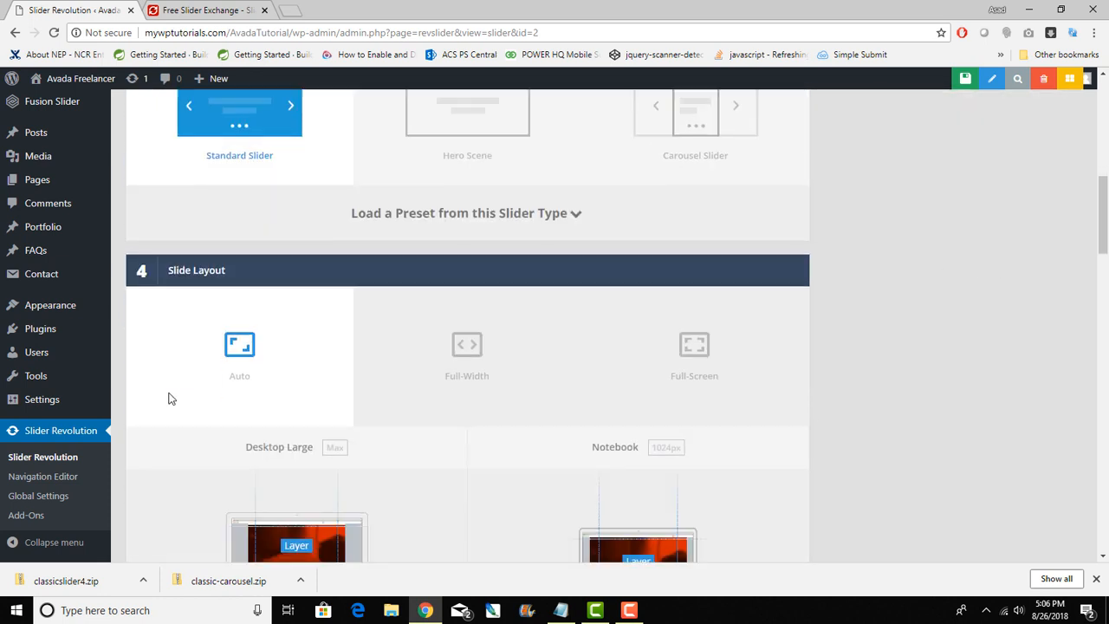
scroll(193, 373, "down", 3)
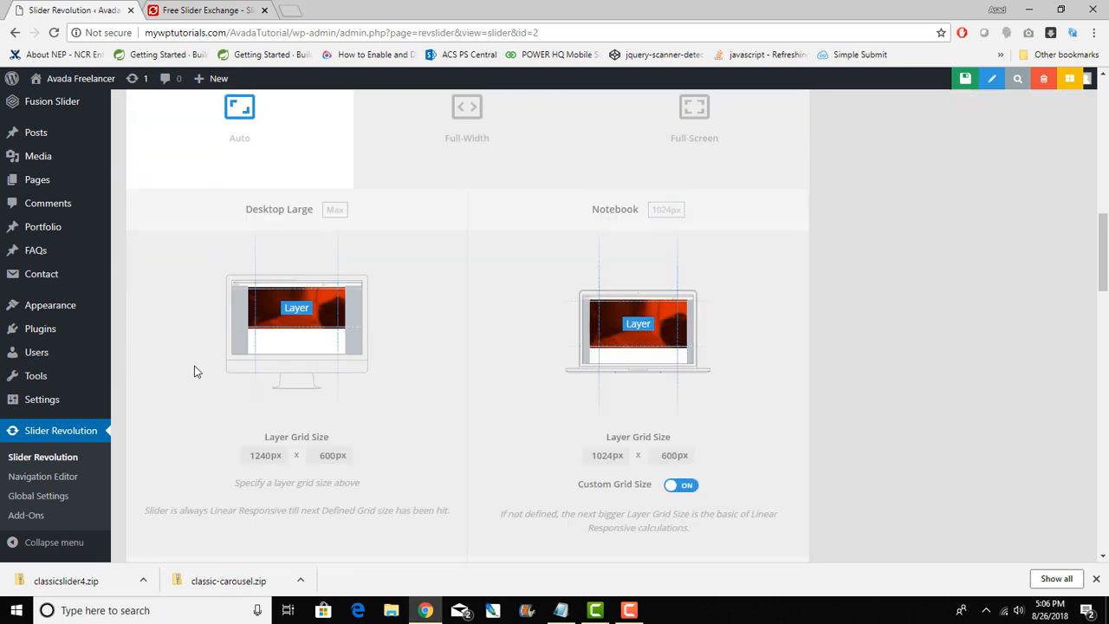
scroll(194, 371, "down", 1)
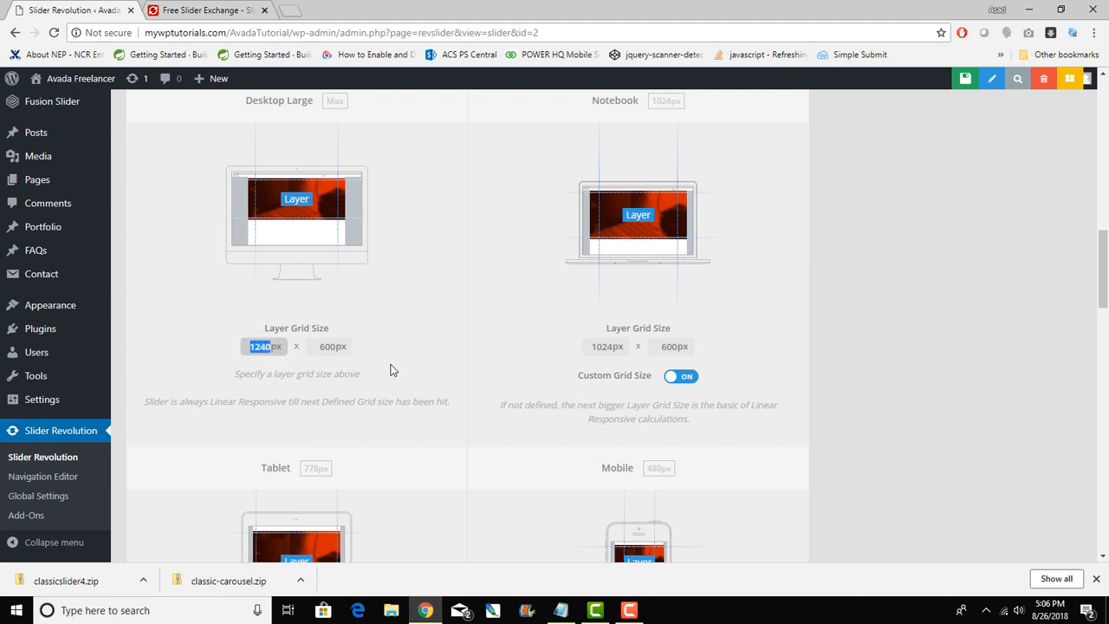
scroll(390, 369, "down", 3)
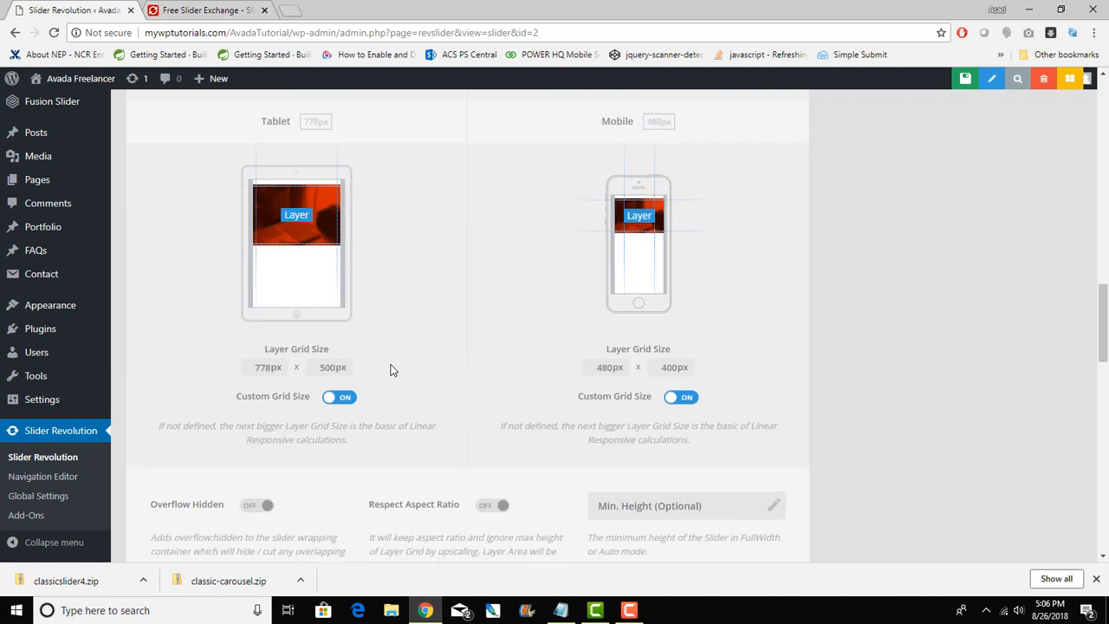
scroll(390, 369, "down", 2)
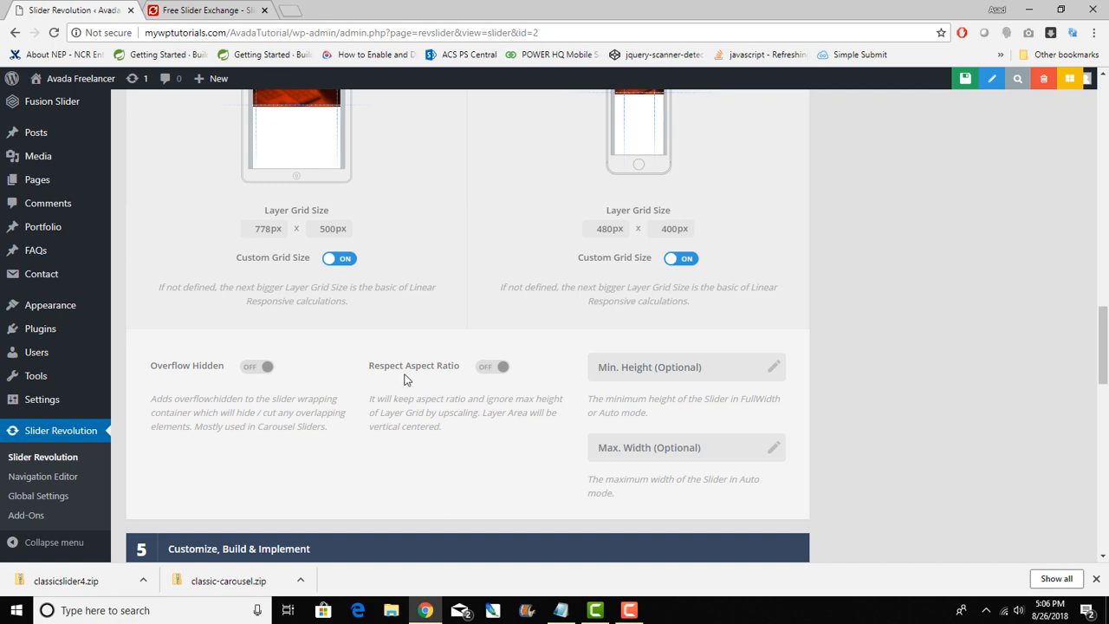
scroll(407, 383, "down", 3)
scroll(408, 383, "down", 2)
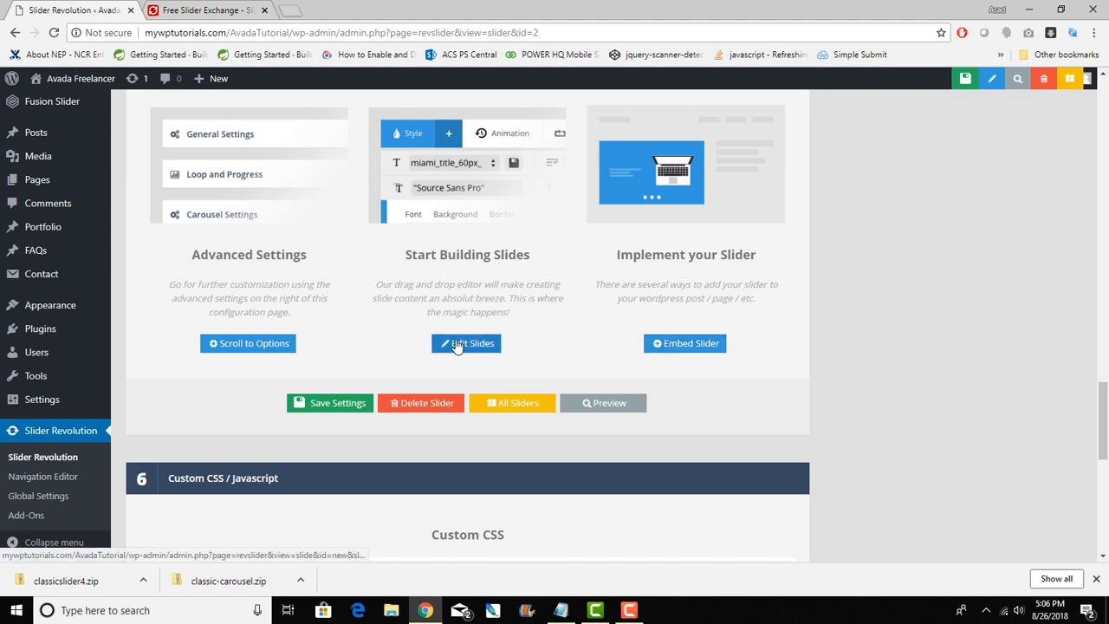
scroll(463, 347, "up", 4)
scroll(459, 347, "up", 12)
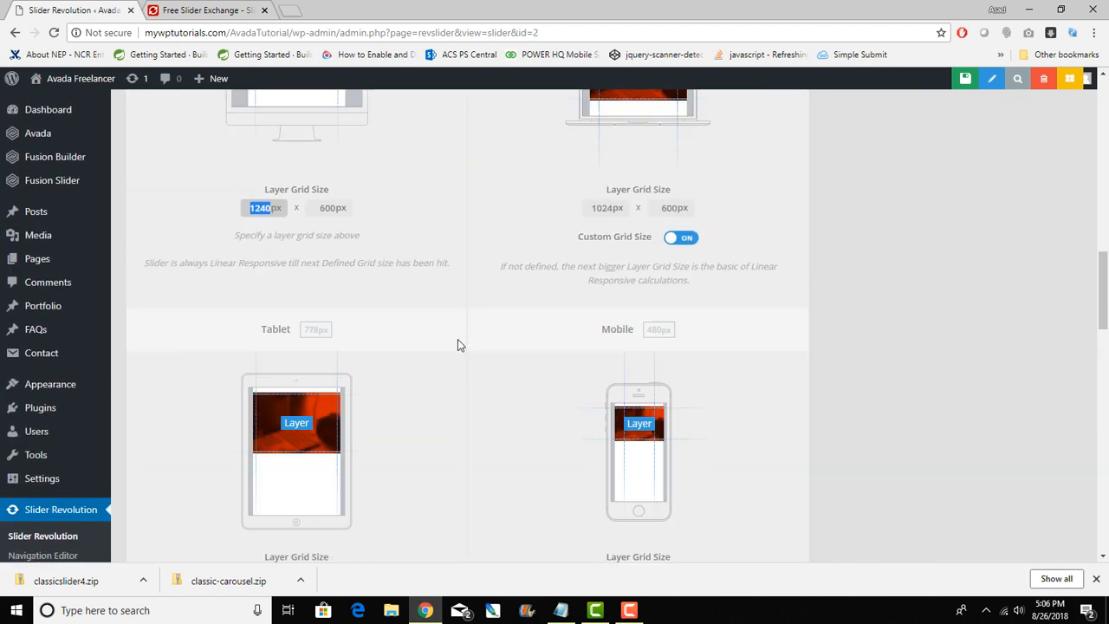
scroll(450, 347, "up", 2)
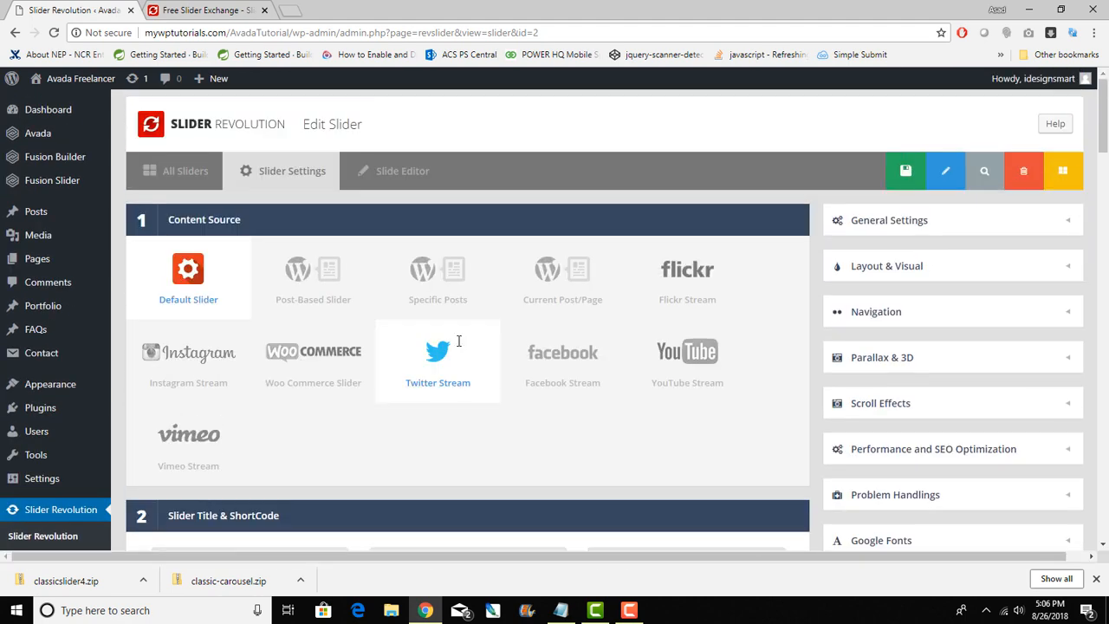
- Examine the Slideshow options in the general settings, including the loop and slide options of Stop Slider After
scroll(910, 364, "down", 1)
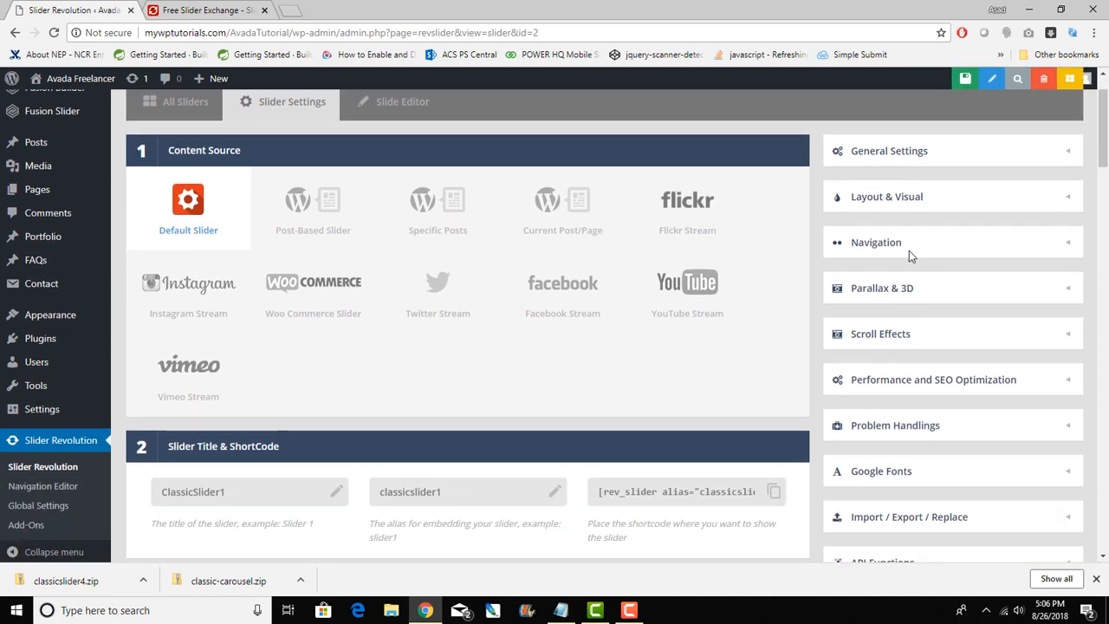
left_click(910, 154)
mouse_move(876, 228)
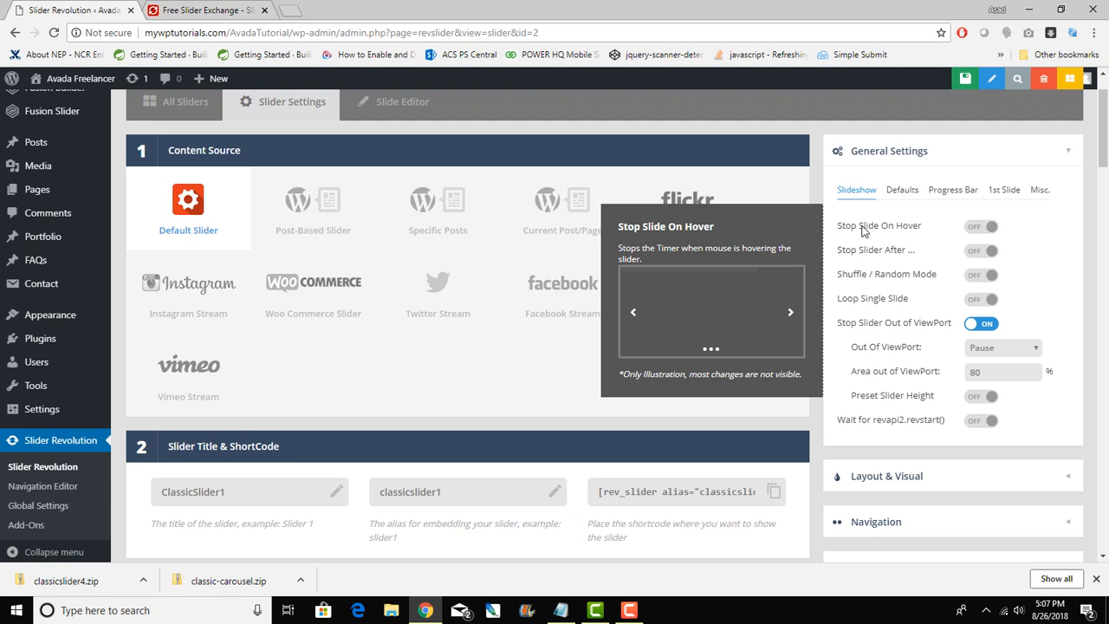
mouse_move(873, 253)
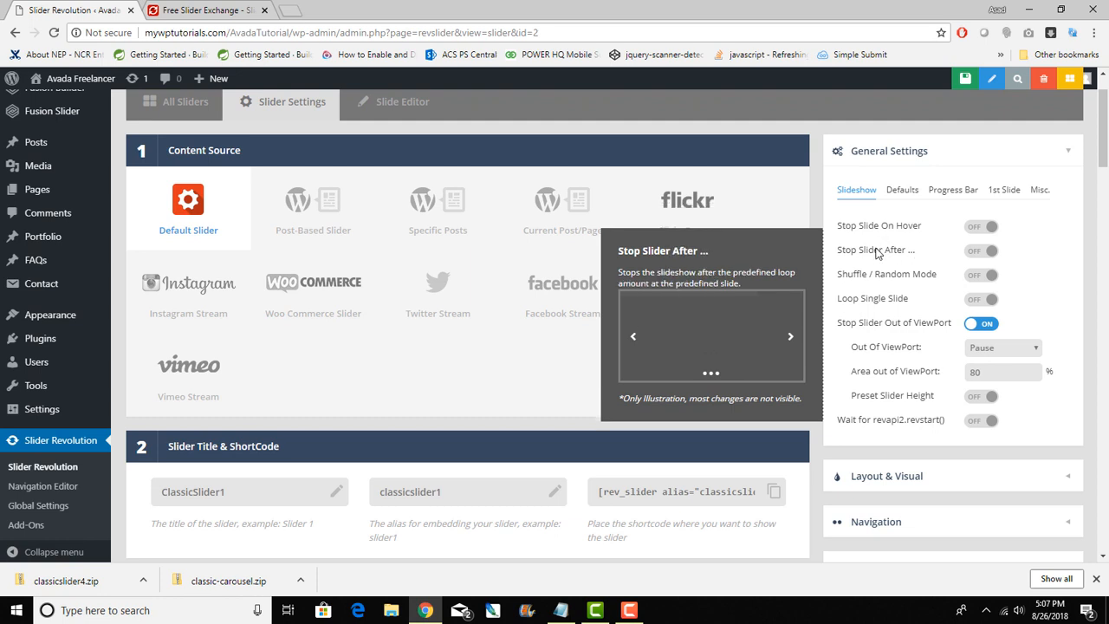
left_click(972, 255)
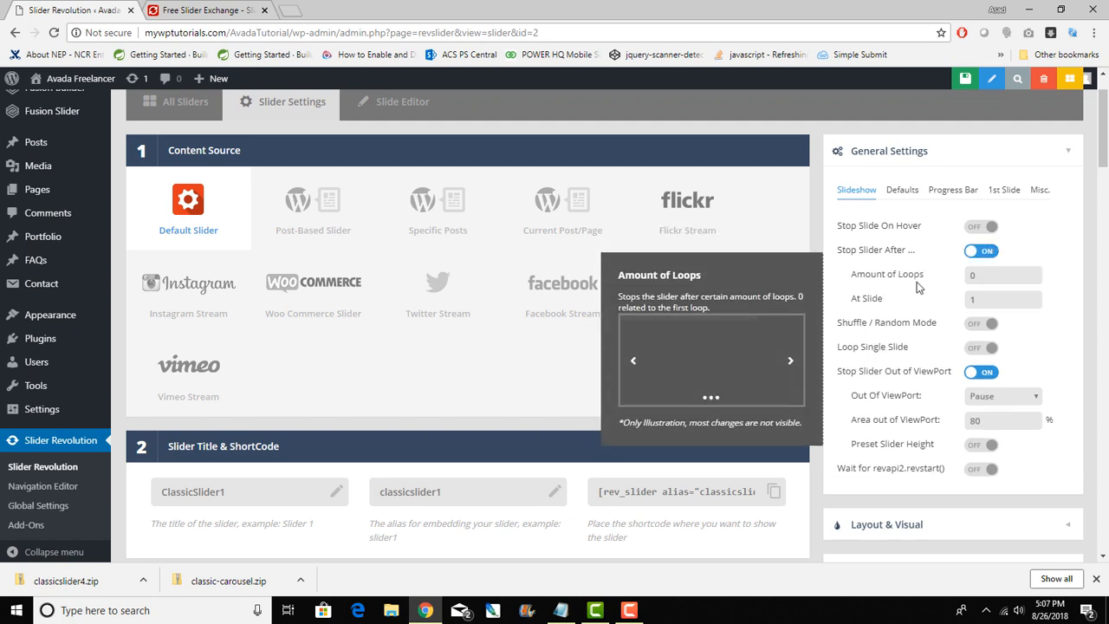
mouse_move(966, 308)
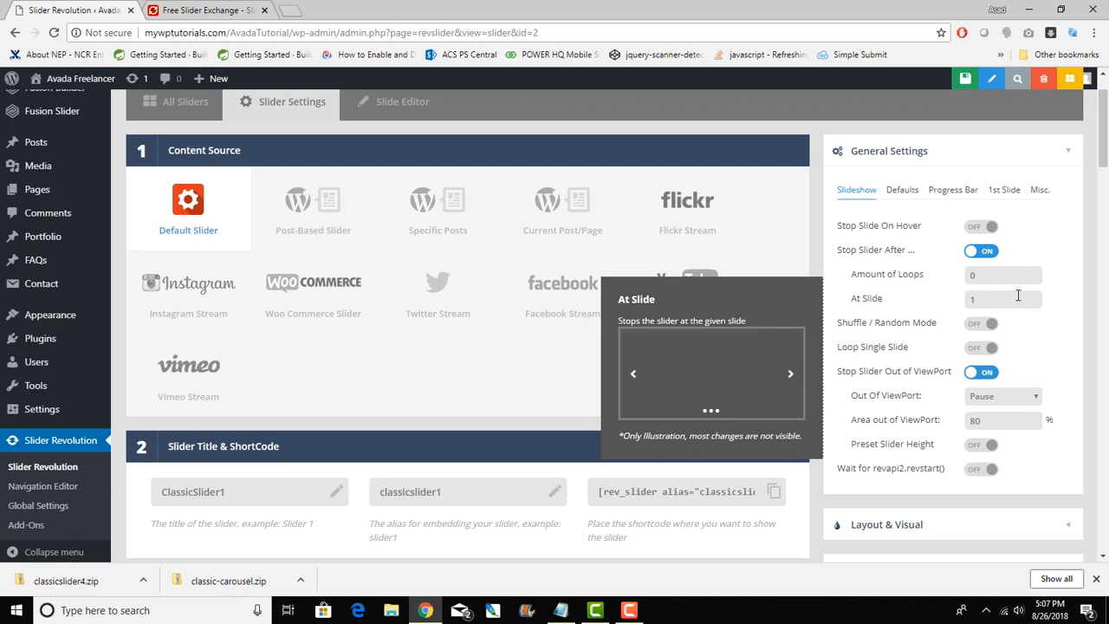
left_click(992, 254)
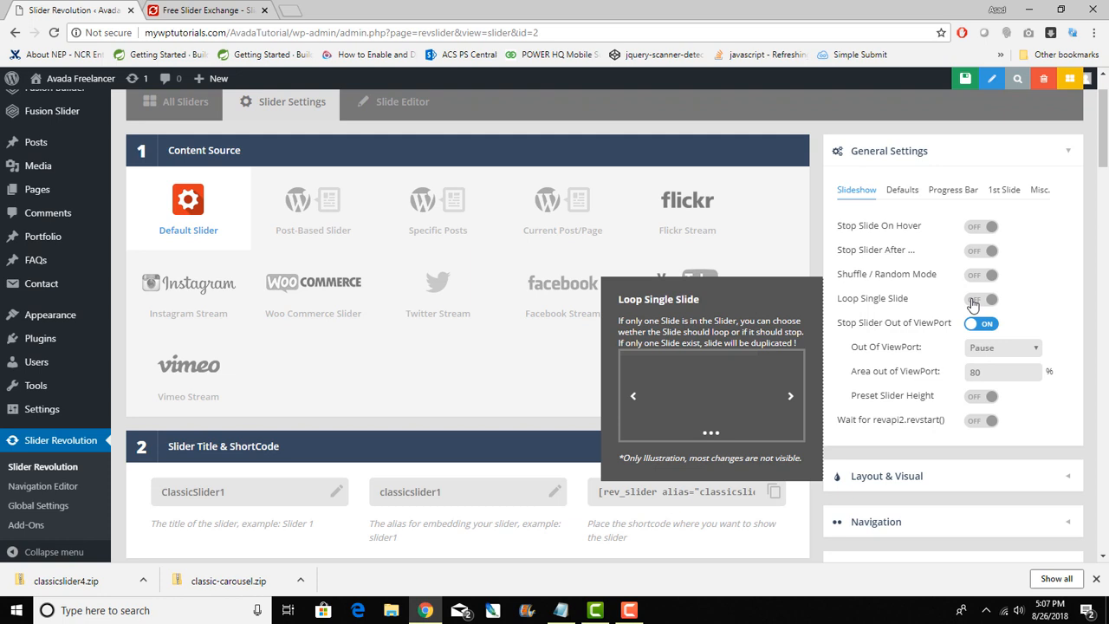
- Review the Progress Bar options in the general settings of ClassicSlider1 and save the slider settings
left_click(942, 197)
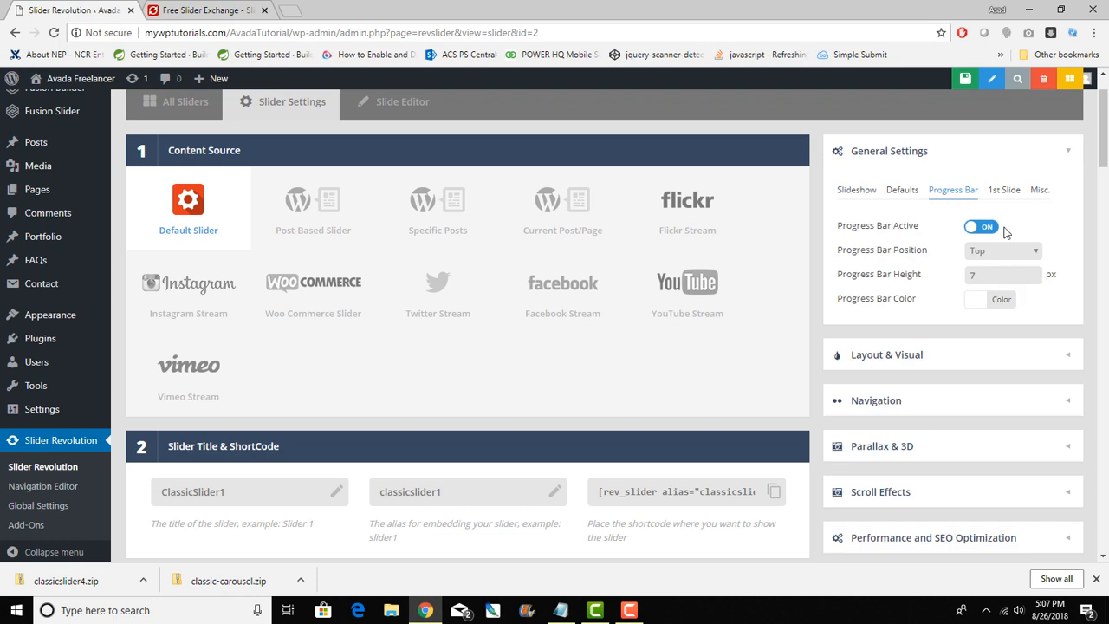
mouse_move(997, 233)
scroll(1055, 295, "down", 3)
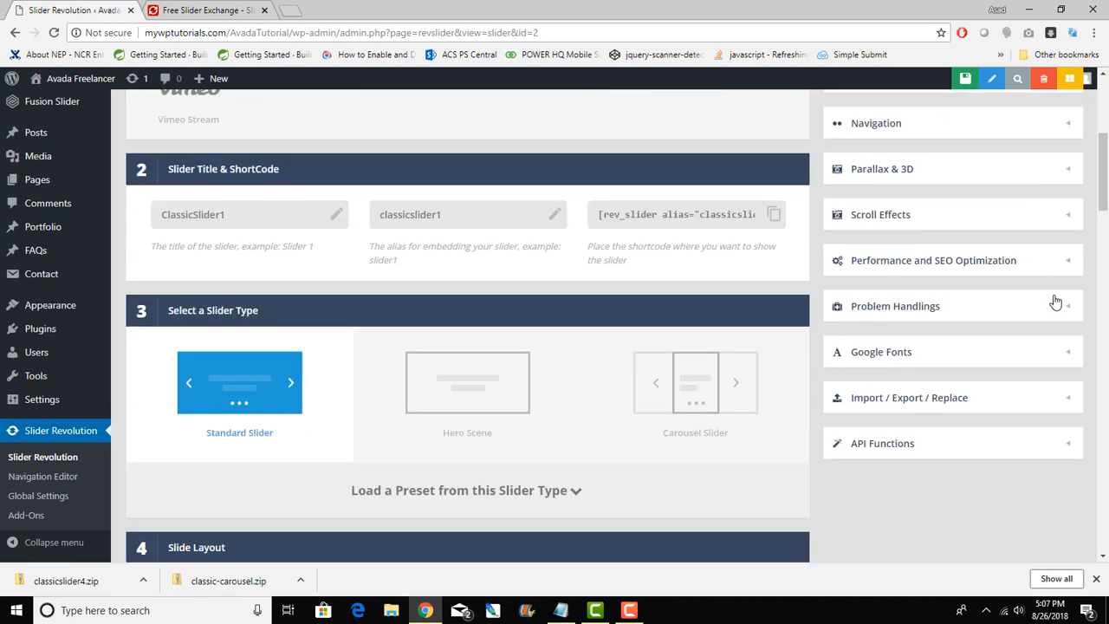
scroll(1052, 297, "up", 4)
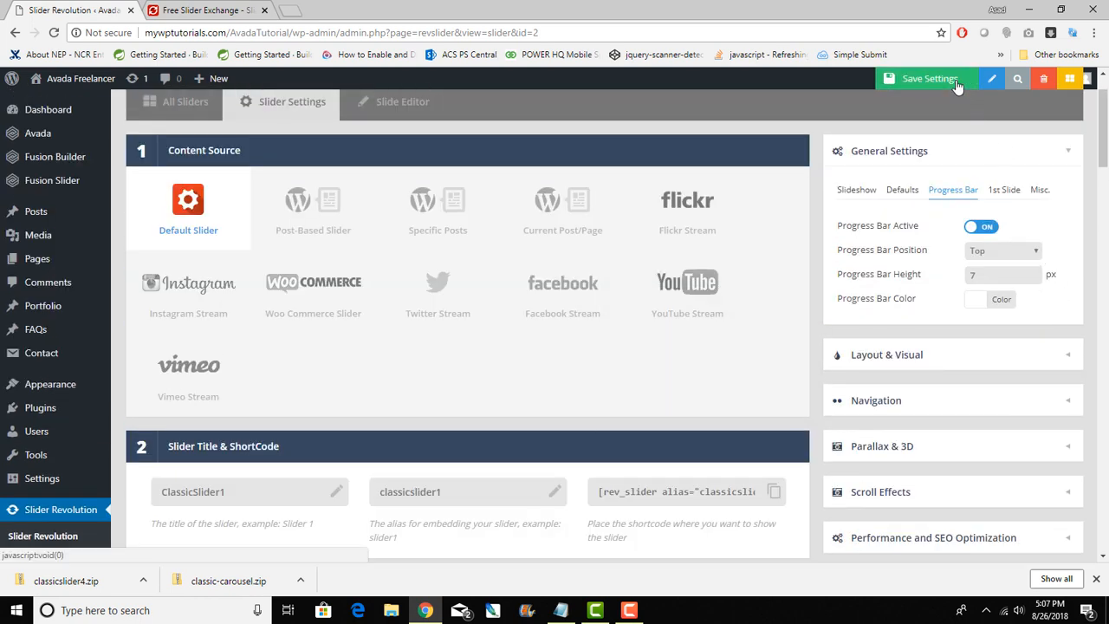
left_click(957, 86)
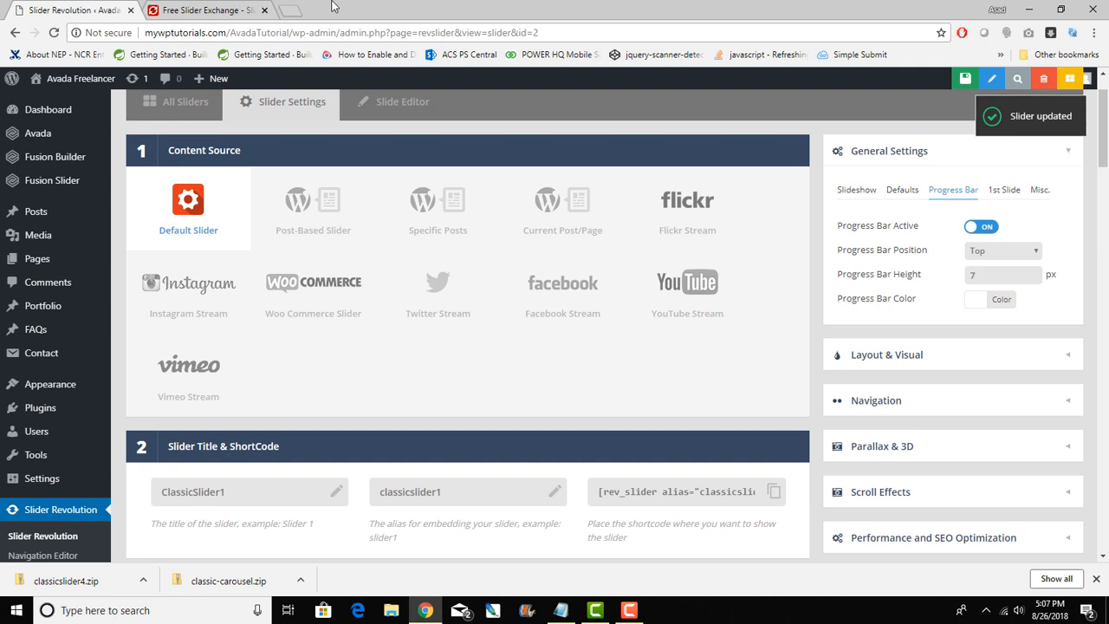
- Visit the Avada Freelancer site in a new browser tab and open its home page for editing
mouse_move(80, 86)
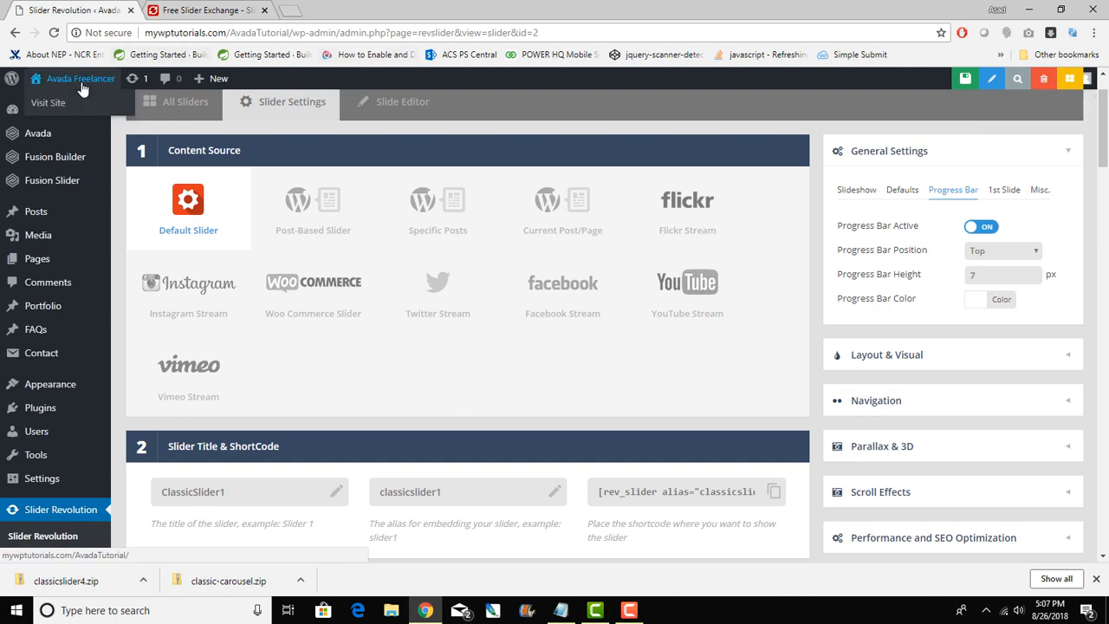
right_click(48, 106)
left_click(59, 111)
left_click(189, 9)
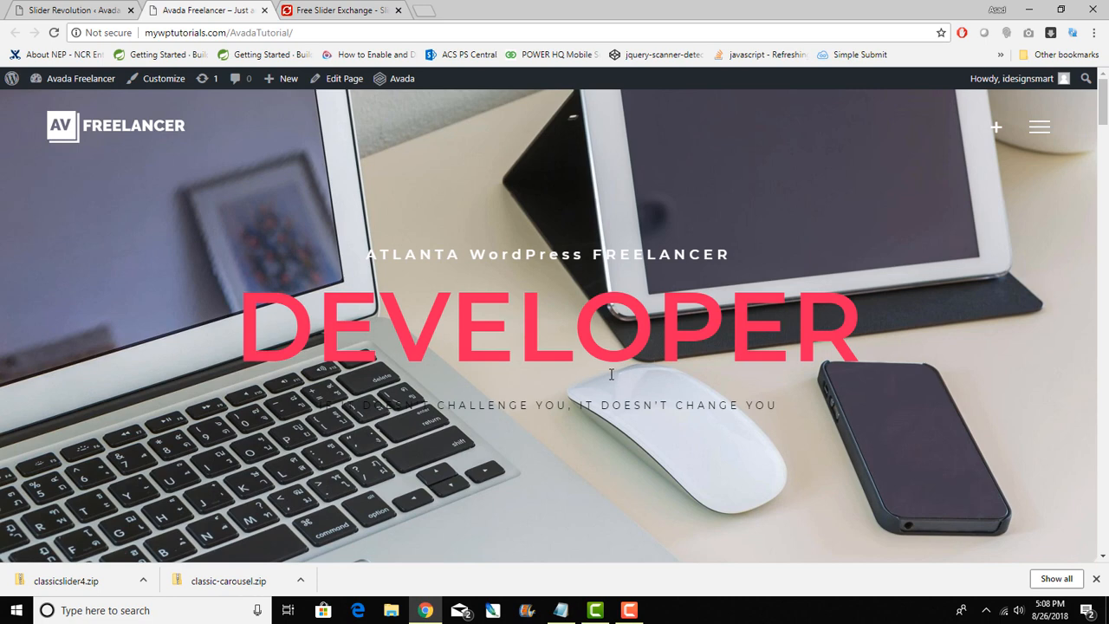
left_click(338, 80)
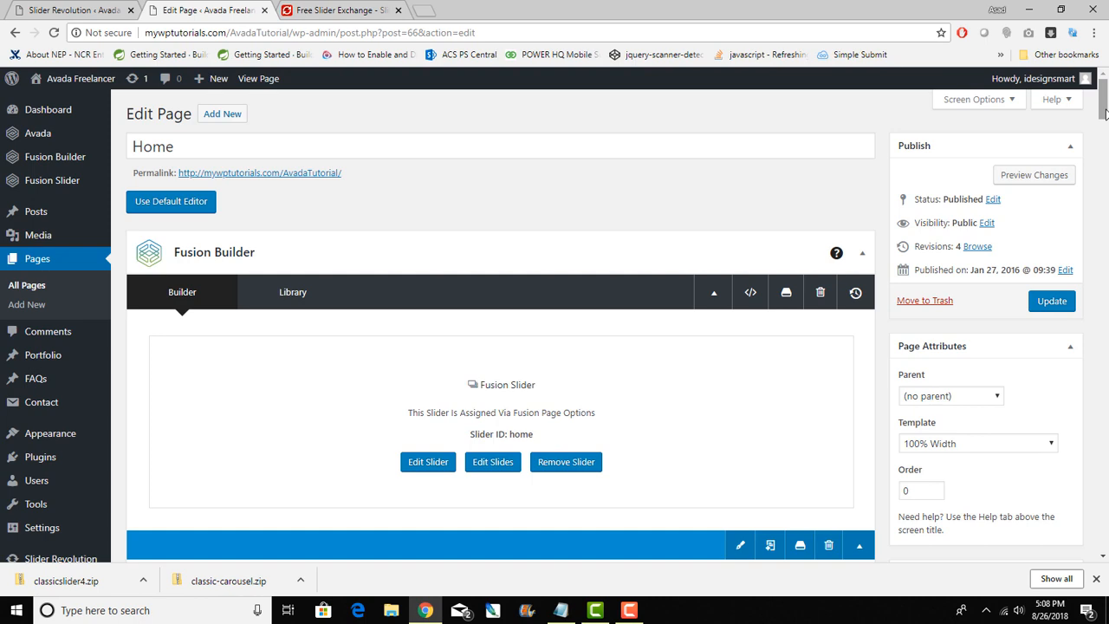
- In the Home page's Fusion Page Options, set the slider type to Slider Revolution, choose ClassicSlider1 (#2), and update the page
left_click_drag(1105, 113, 1051, 525)
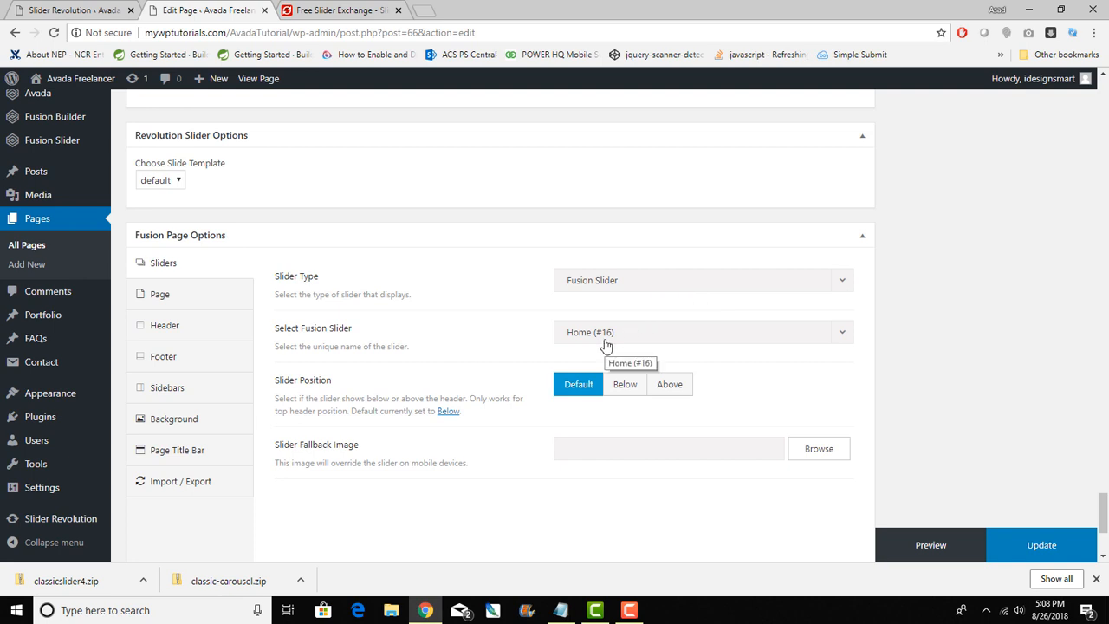
left_click(611, 287)
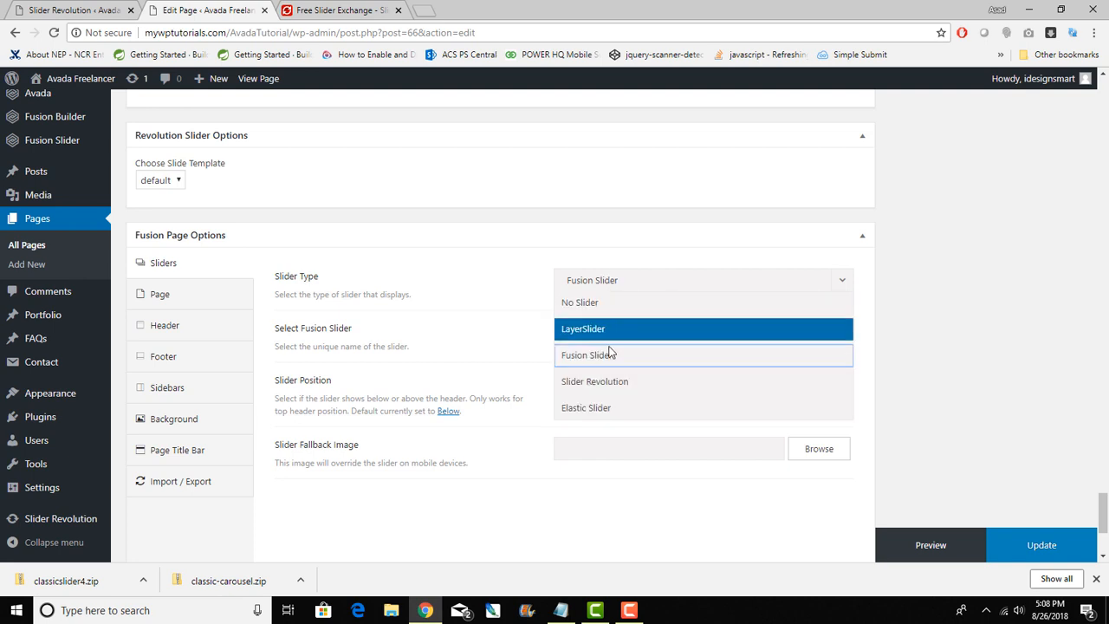
left_click(611, 384)
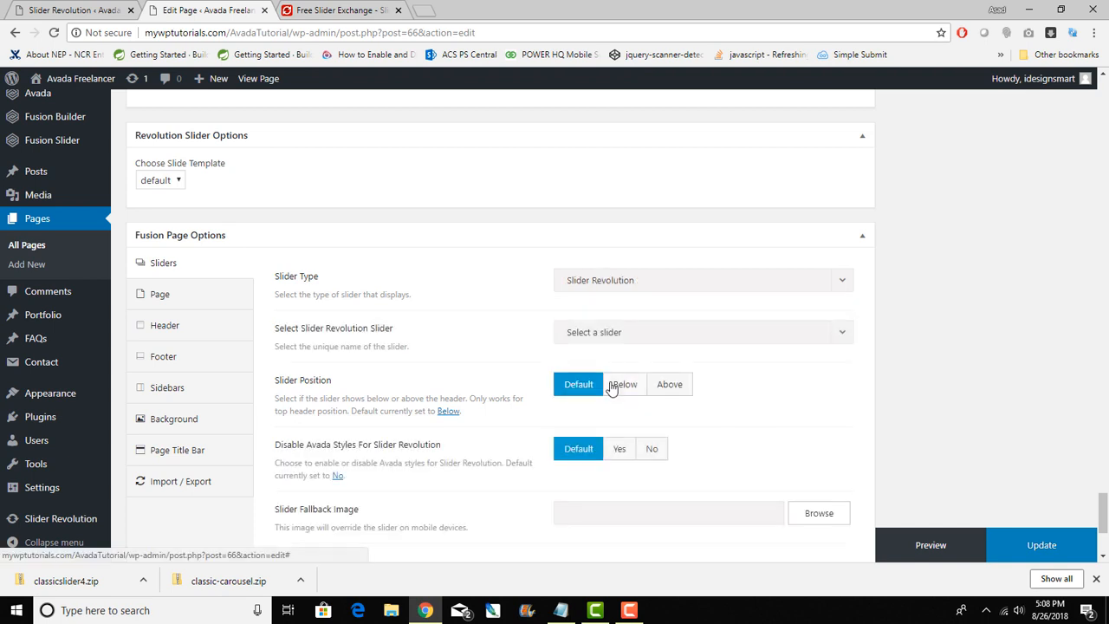
left_click(636, 338)
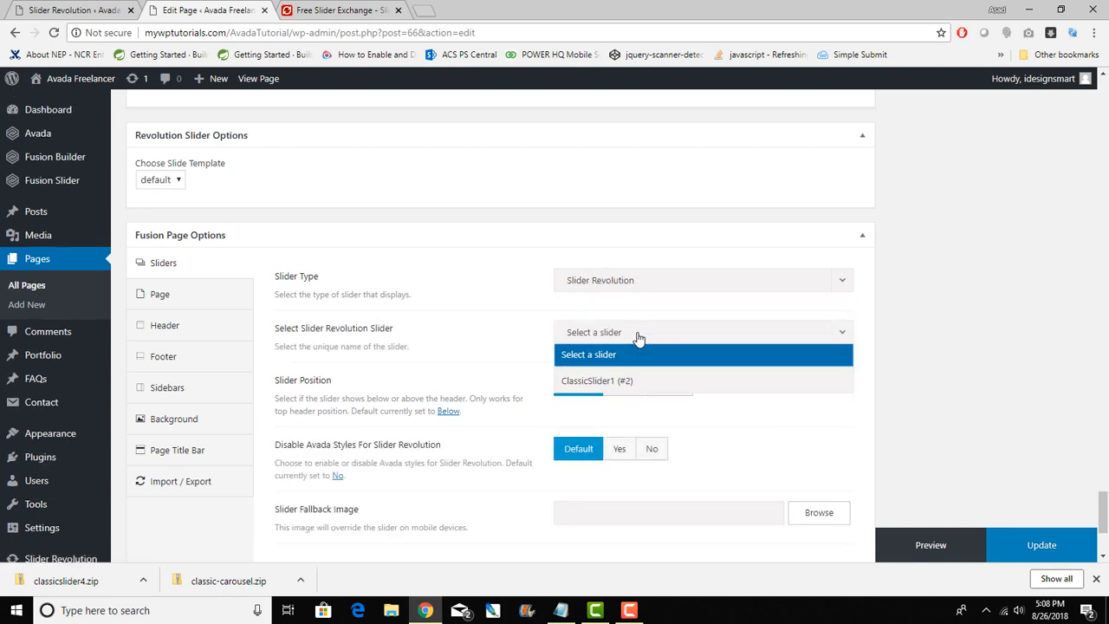
left_click(635, 382)
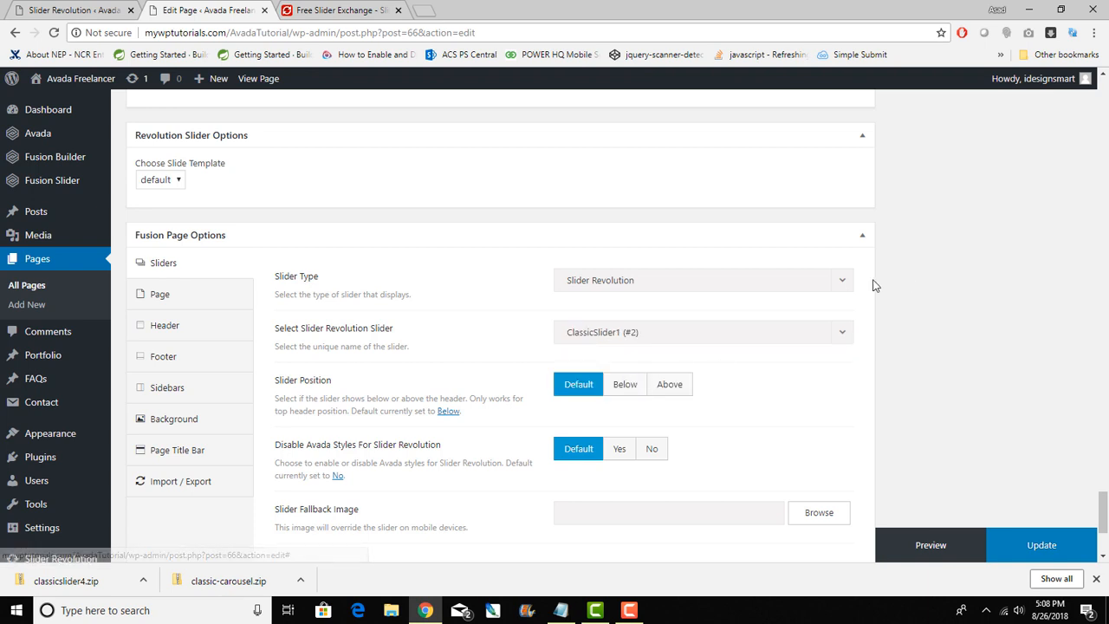
left_click(1056, 556)
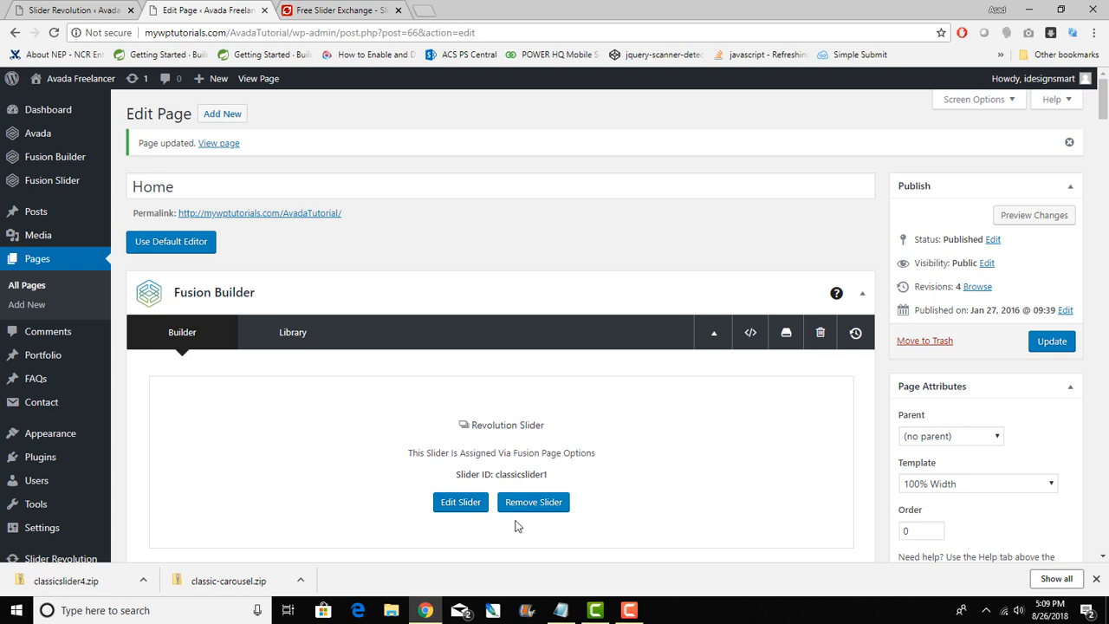
- View the updated home page in a new browser tab and close the Free Slider Exchange tab
right_click(242, 85)
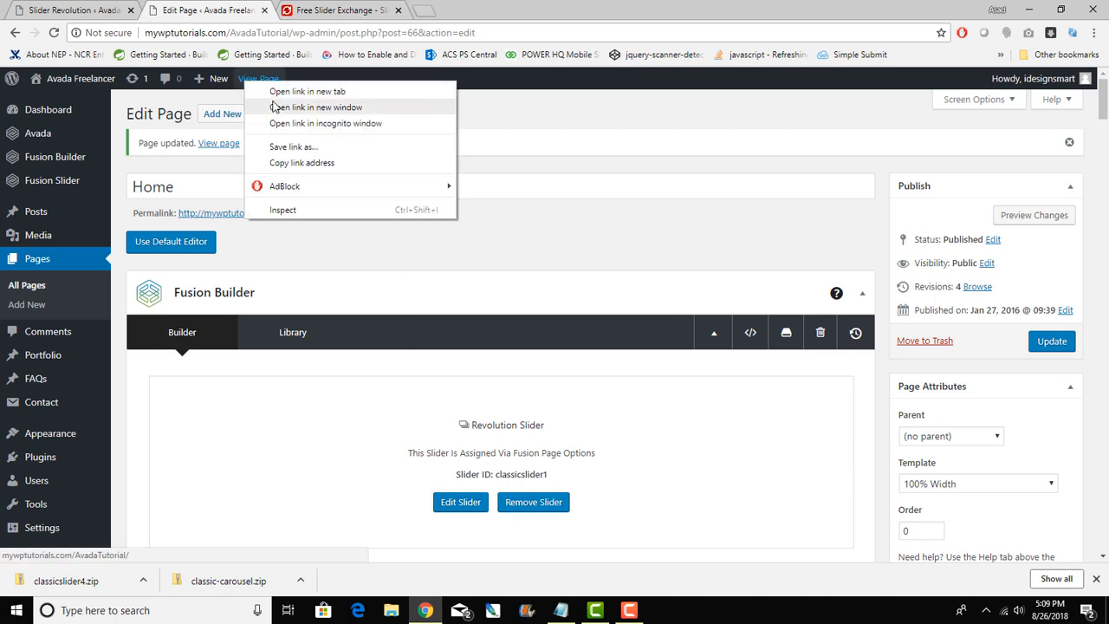
left_click(276, 87)
left_click(334, 9)
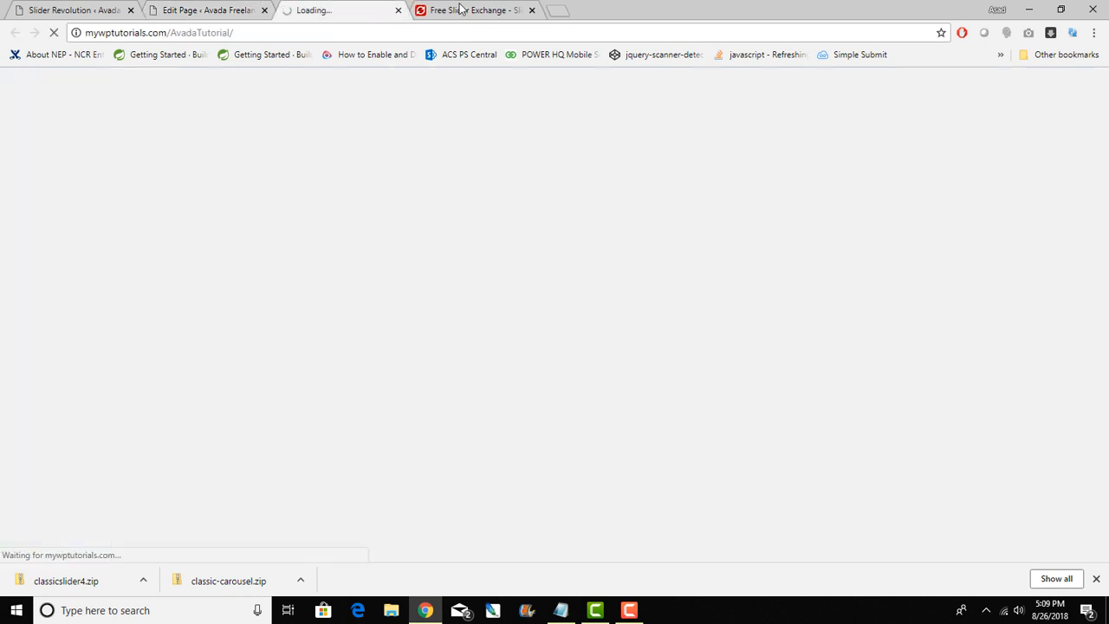
left_click(532, 11)
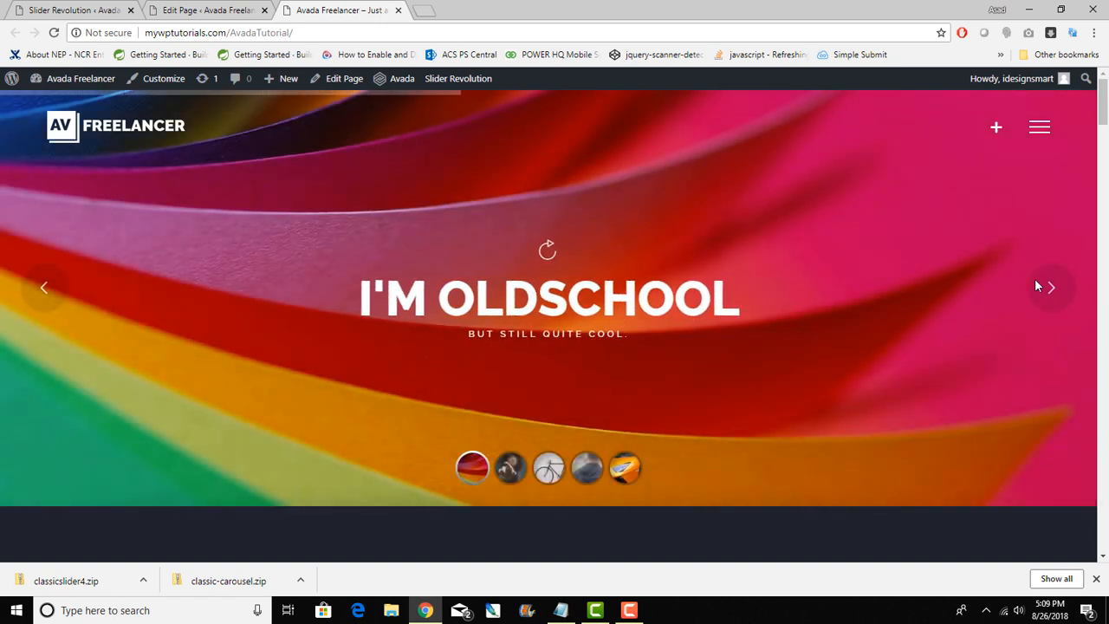
- Preview the Parallax, HTML5 Video and Love it? slides of the slider on the live home page
left_click(510, 472)
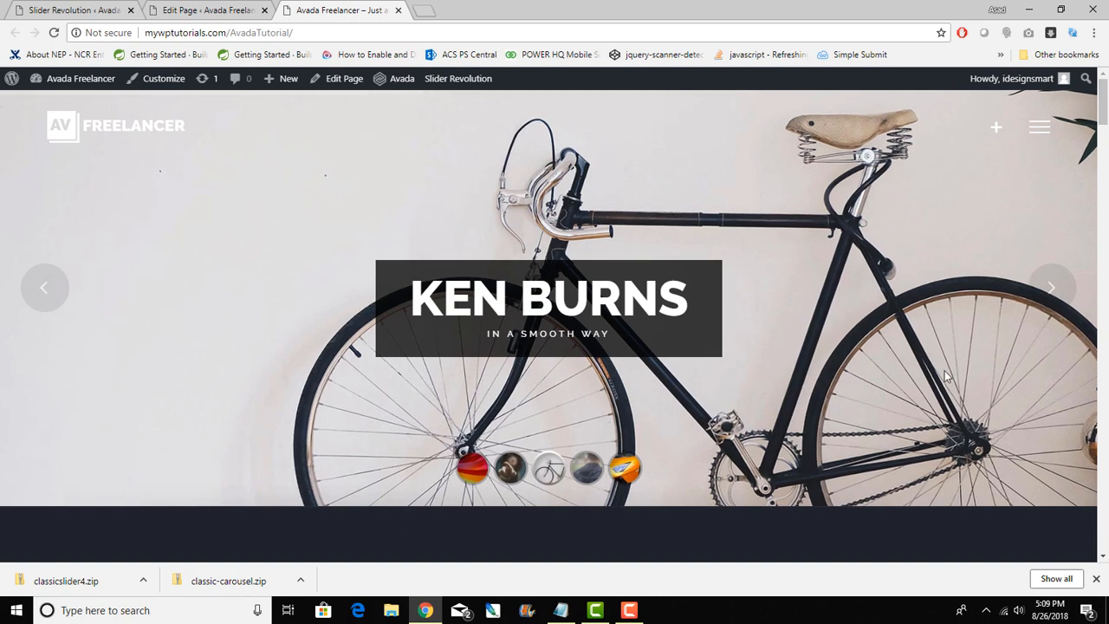
left_click(582, 472)
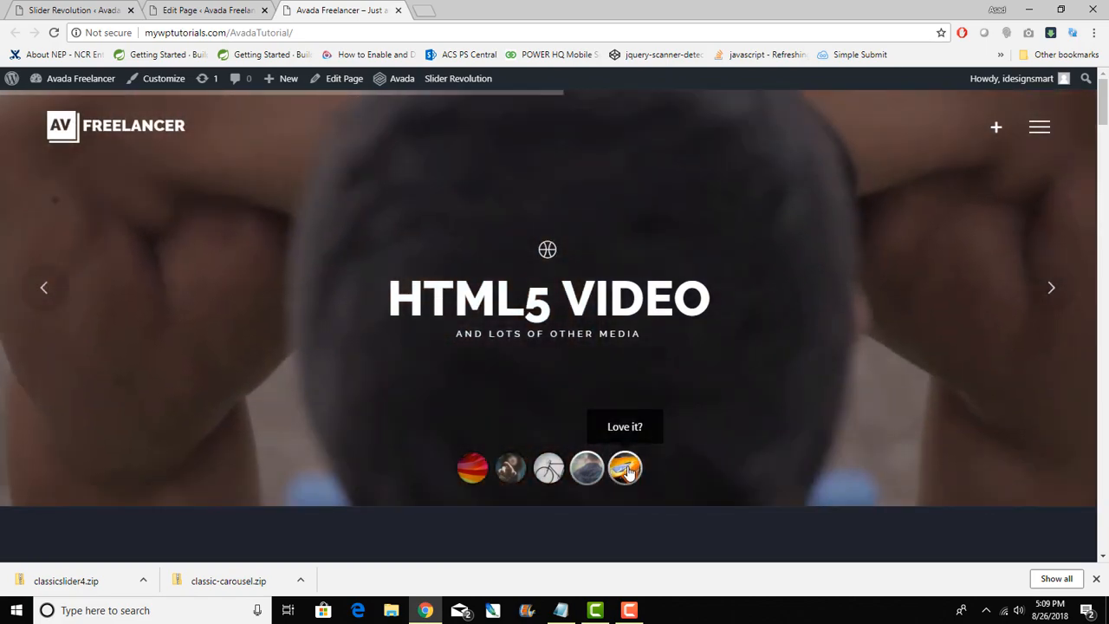
left_click(625, 469)
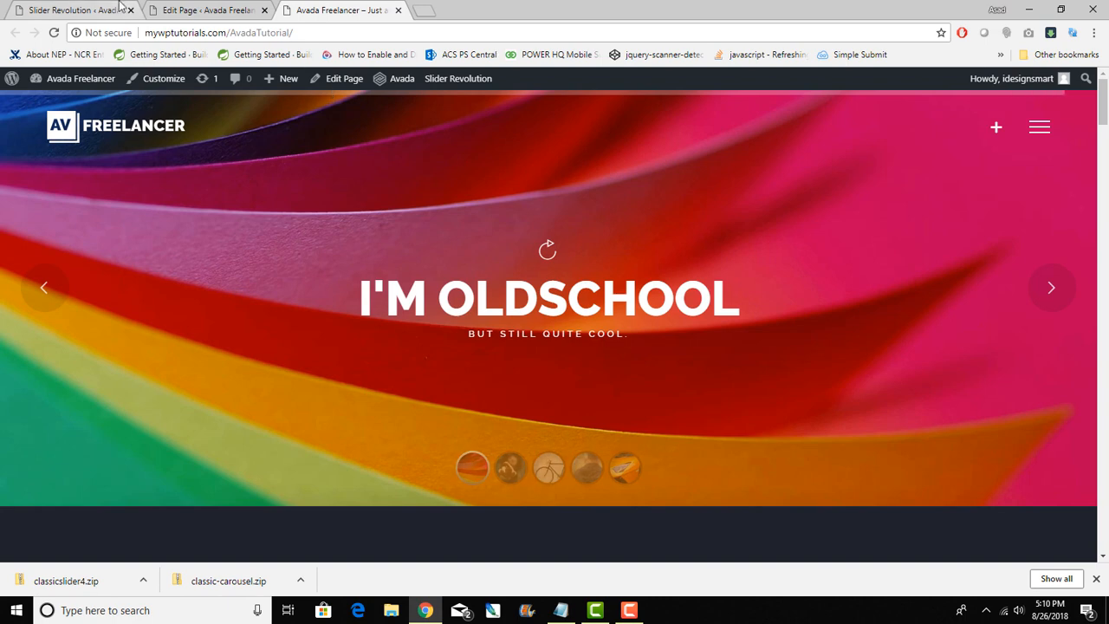
- Return to the Slider Revolution settings and open ClassicSlider1 in the slide editor
left_click(74, 10)
scroll(520, 396, "up", 1)
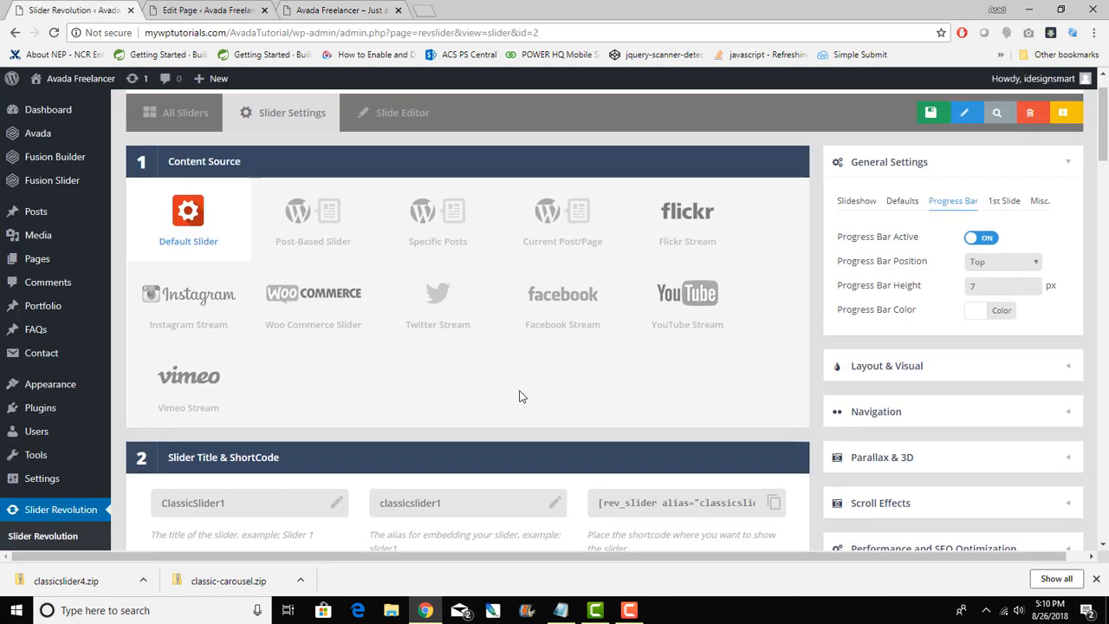
left_click(383, 171)
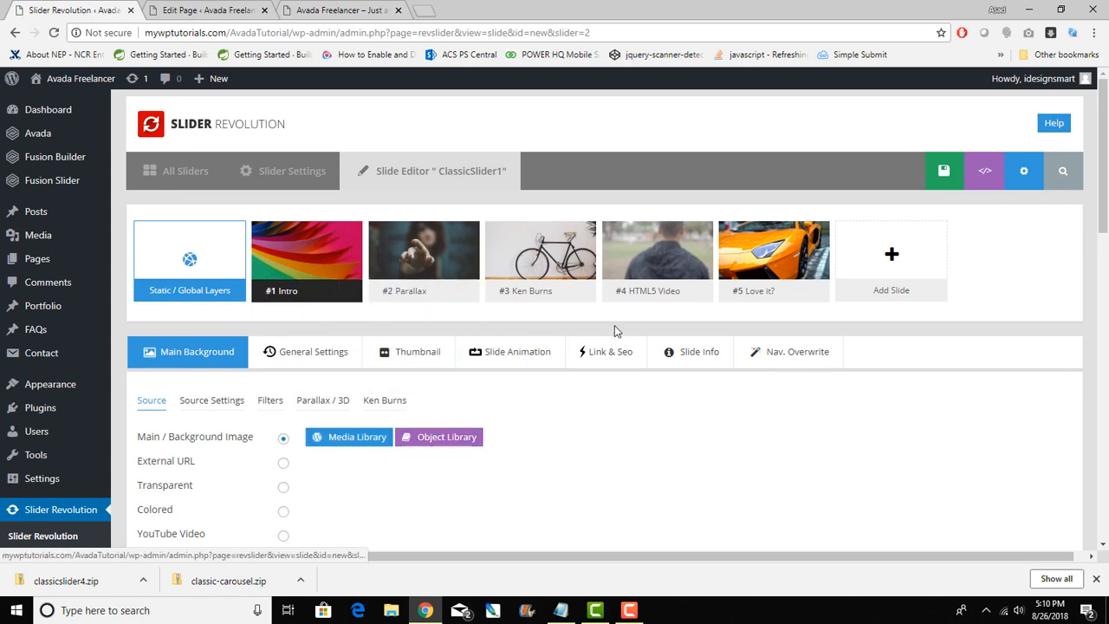
- Examine the Intro slide's canvas, its Icon layer above the title, and the layer timeline
scroll(805, 314, "down", 5)
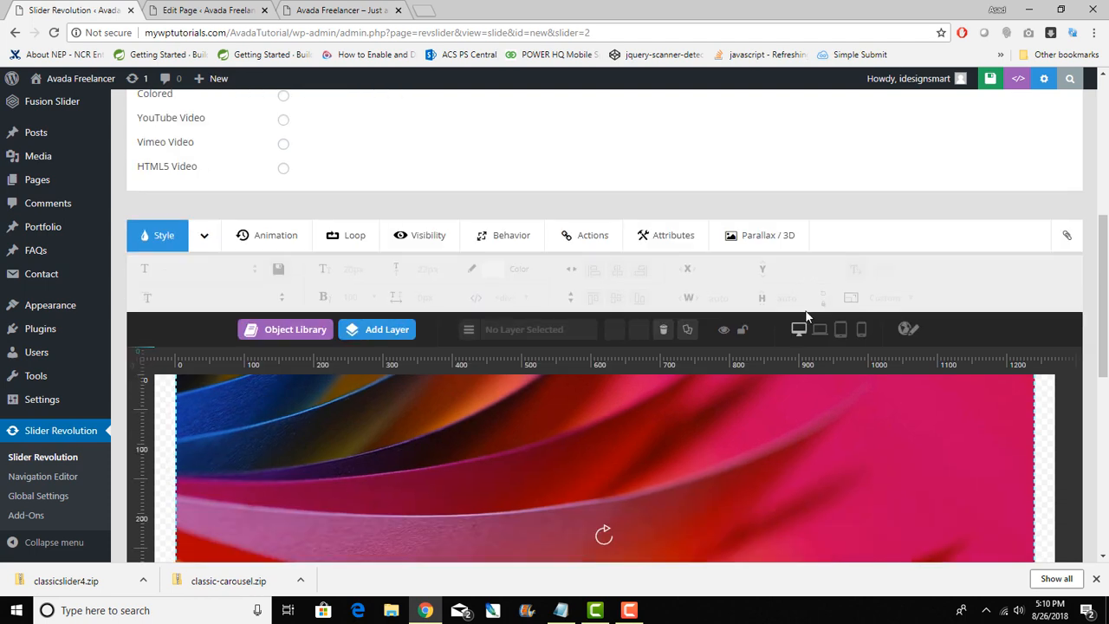
scroll(805, 311, "down", 4)
scroll(805, 311, "up", 4)
scroll(802, 312, "down", 2)
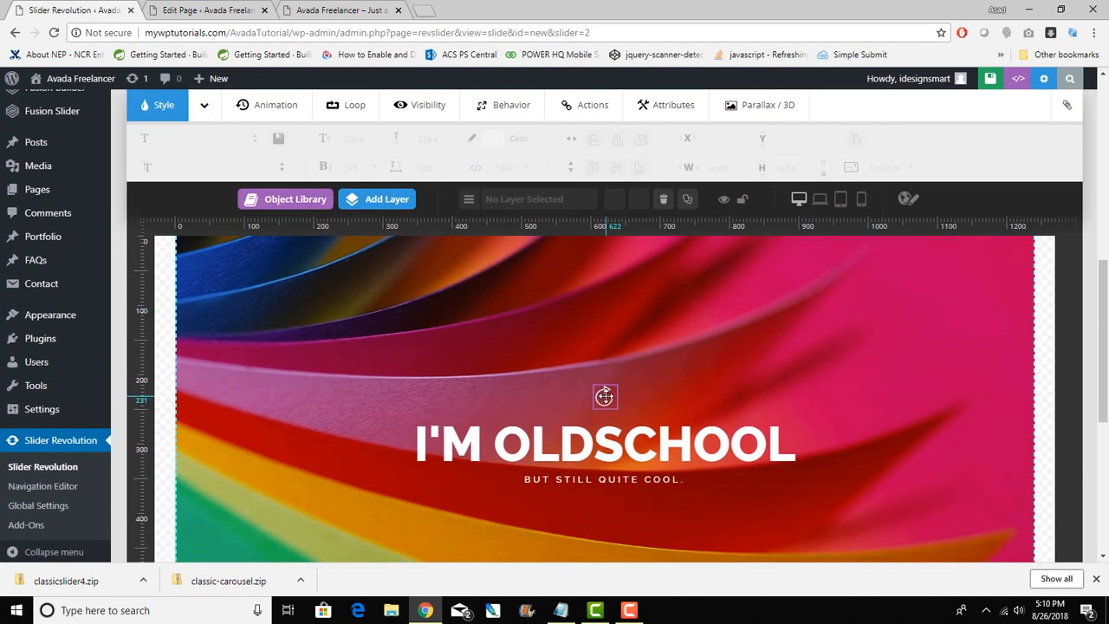
left_click(622, 403)
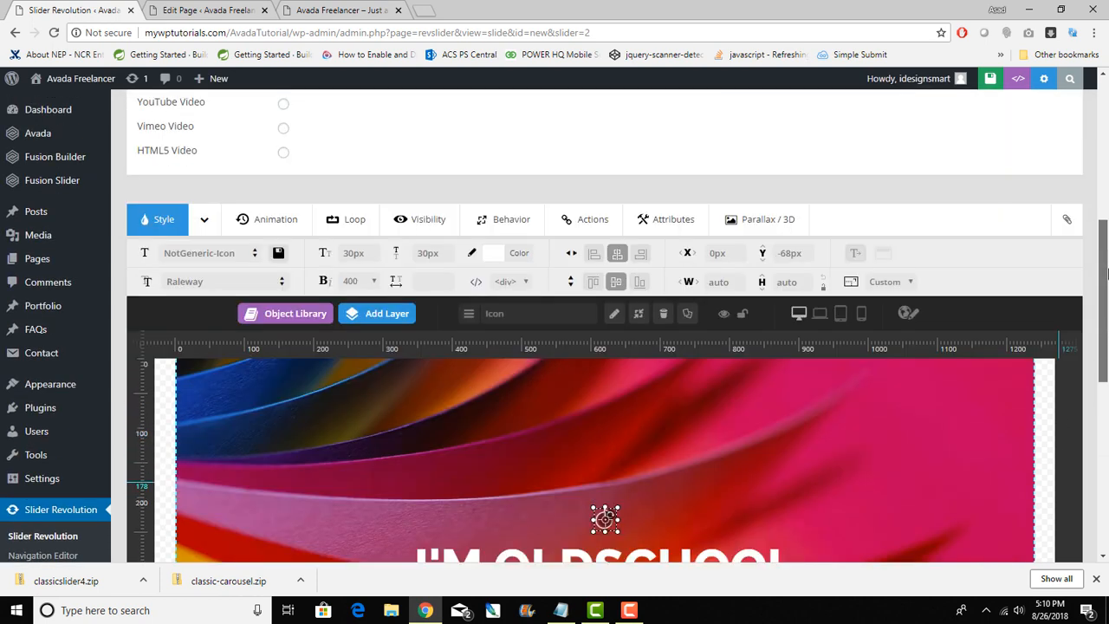
scroll(1098, 320, "up", 2)
scroll(1094, 316, "down", 4)
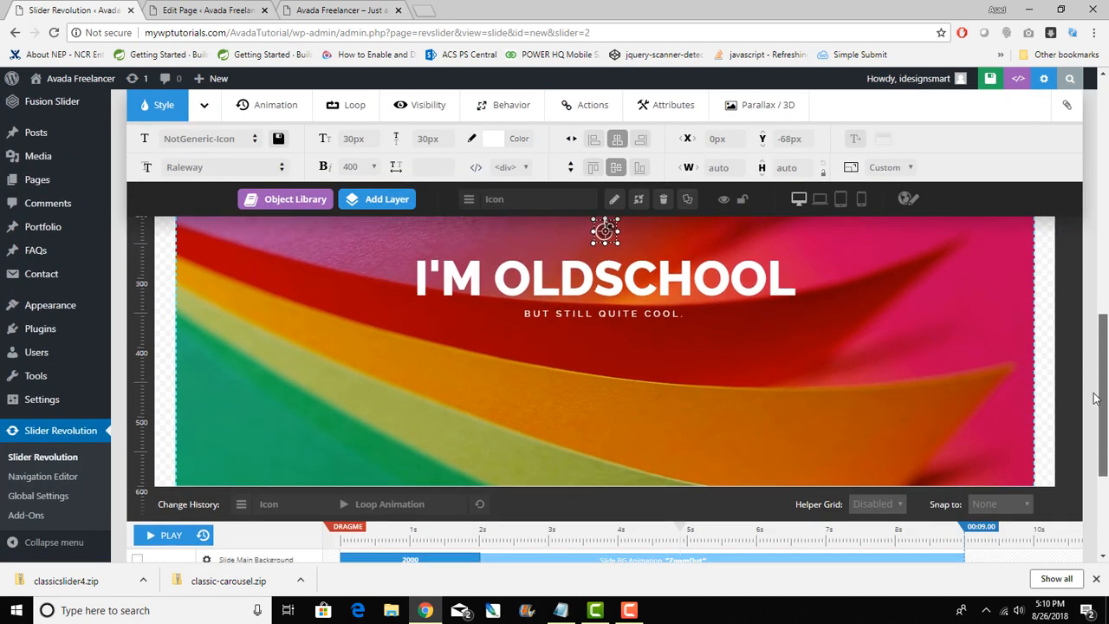
scroll(1092, 346, "up", 2)
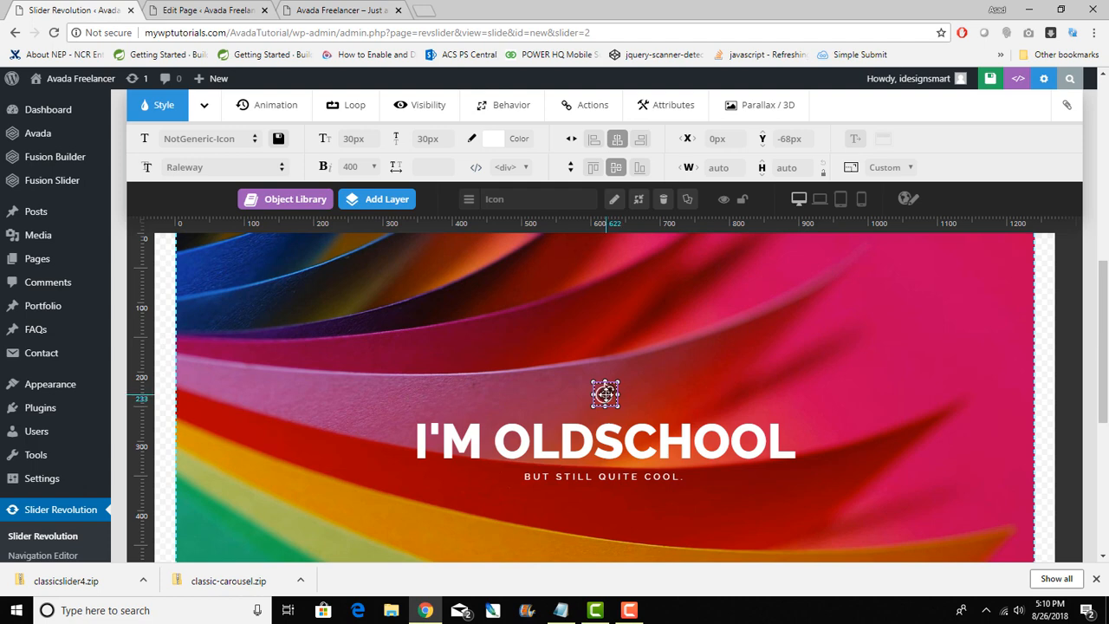
scroll(605, 394, "down", 4)
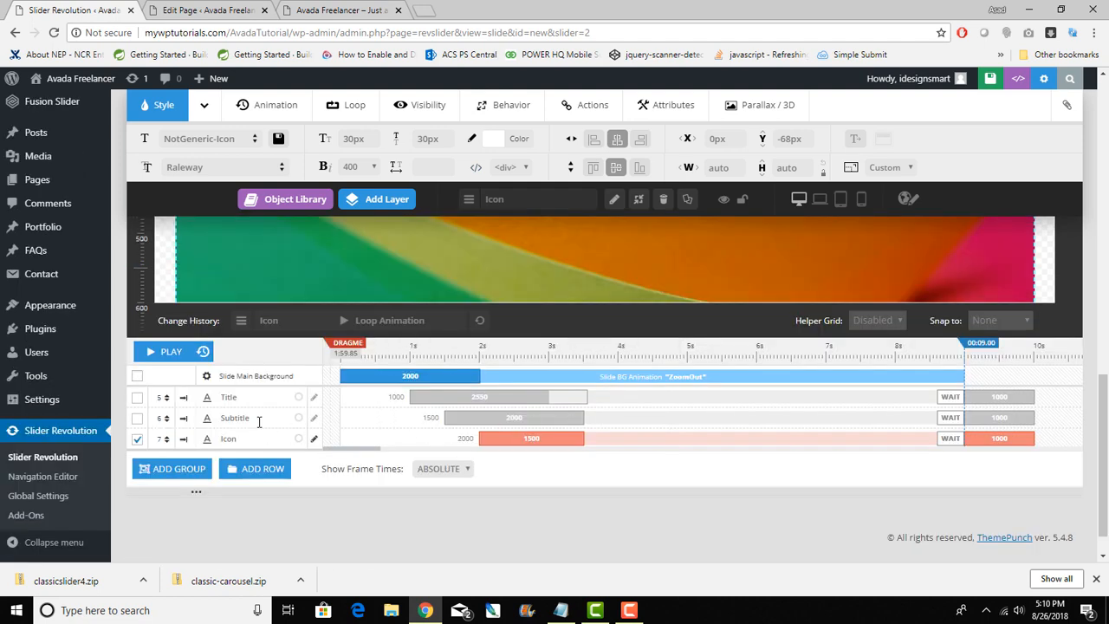
scroll(667, 425, "up", 3)
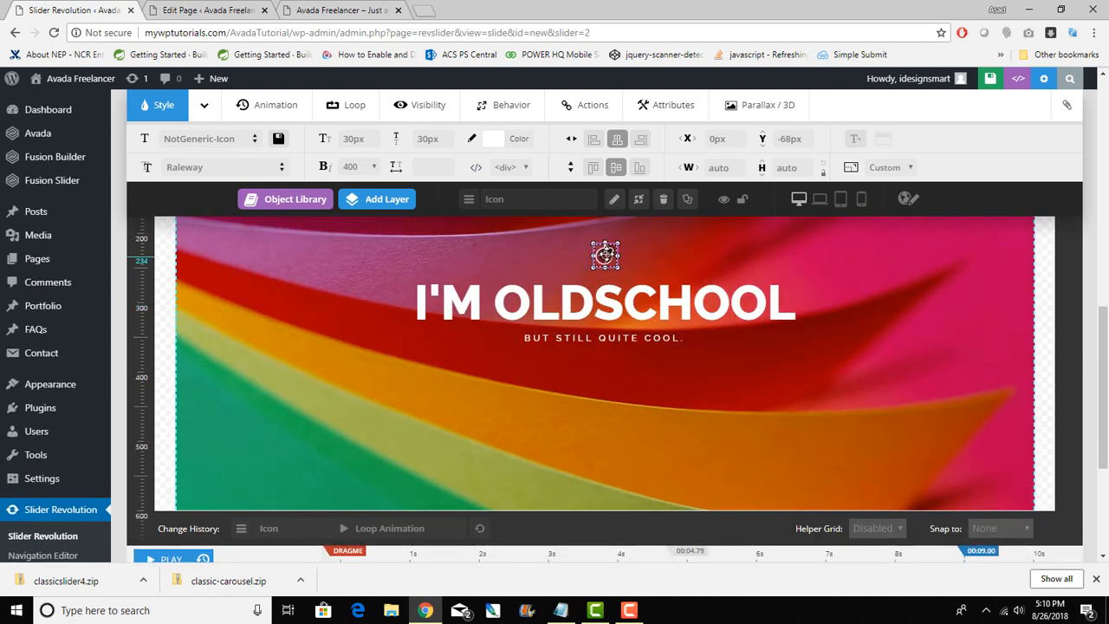
scroll(661, 372, "down", 1)
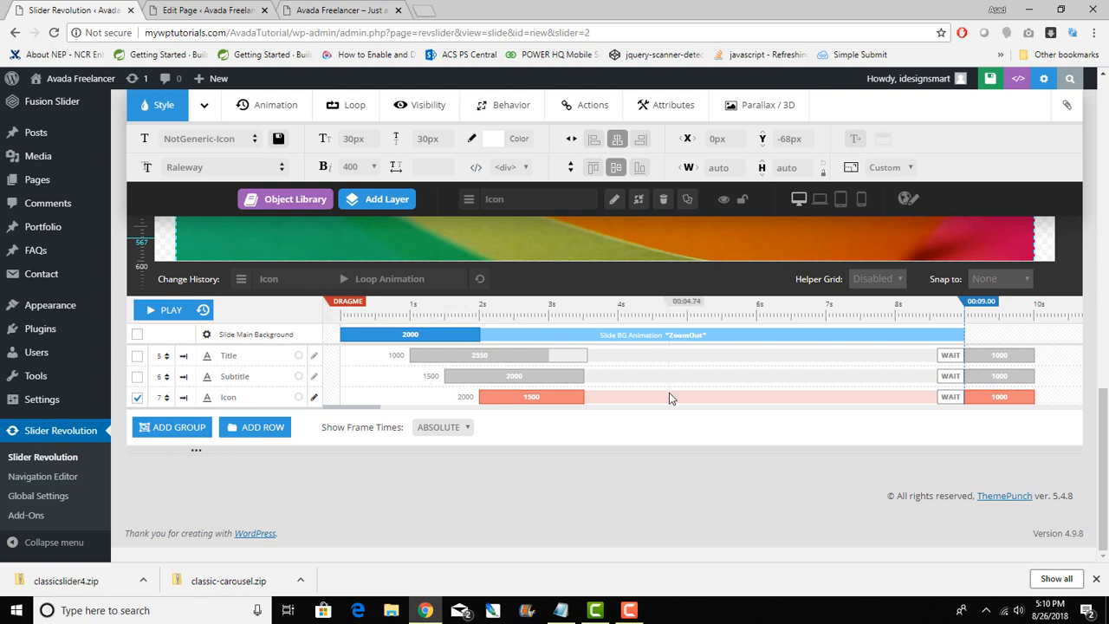
scroll(668, 394, "up", 3)
scroll(660, 397, "up", 3)
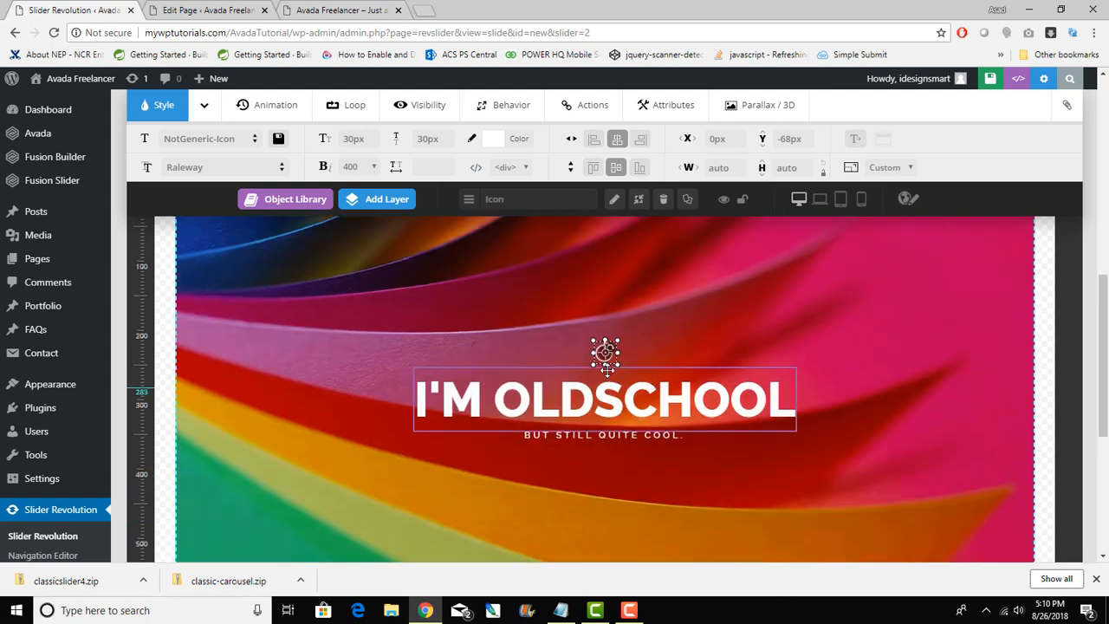
- Replace the Intro slide's title text with "Atlanta WordPress Developers"
left_click(750, 402)
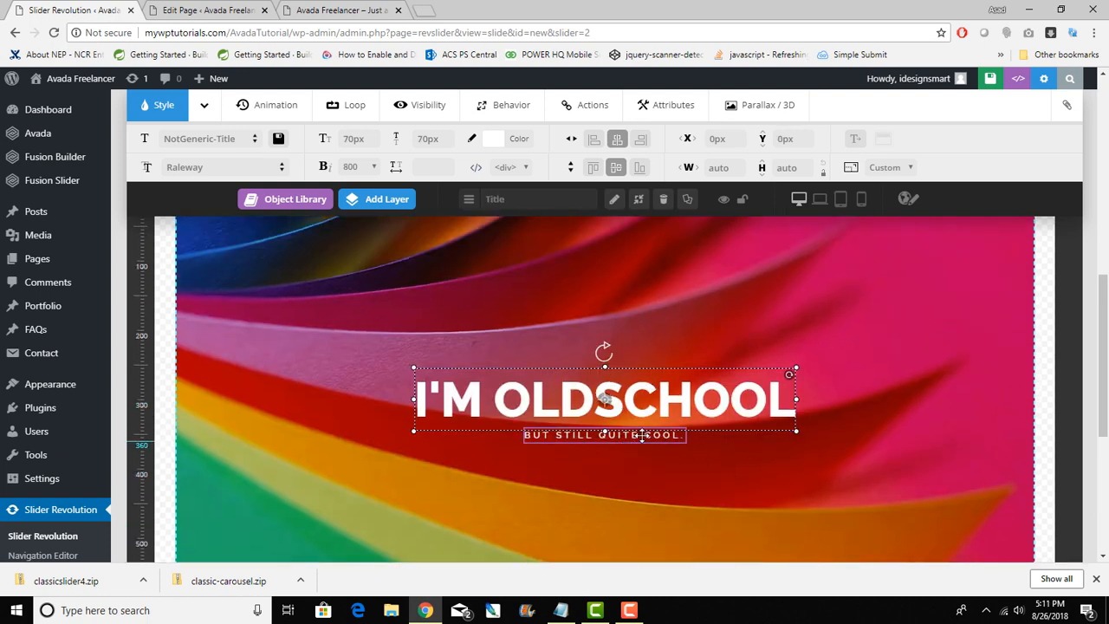
scroll(581, 398, "down", 4)
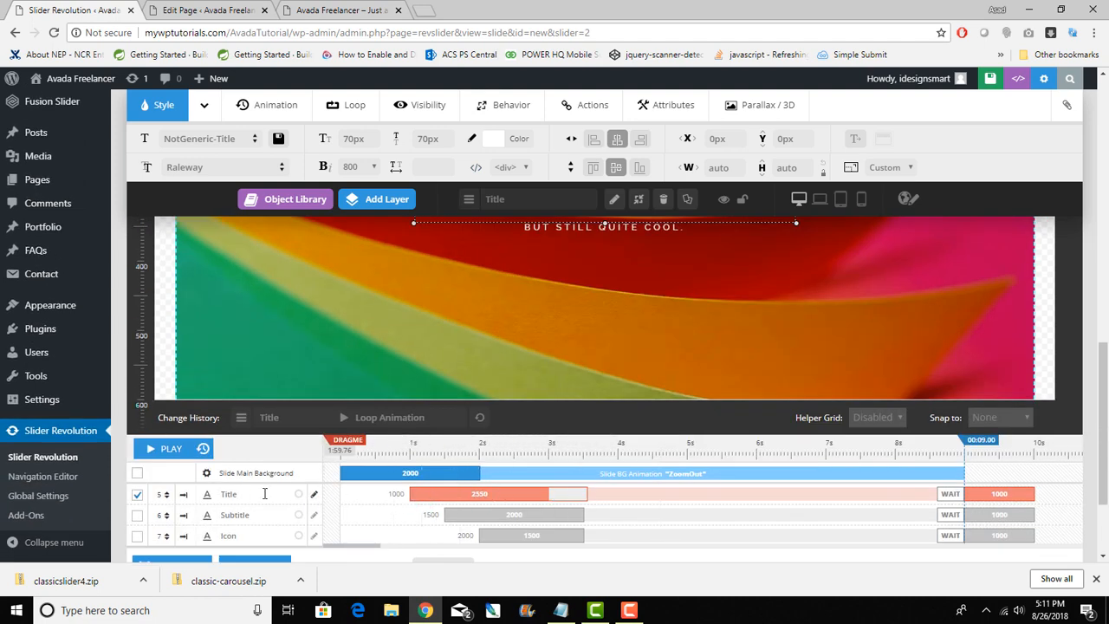
scroll(505, 387, "up", 2)
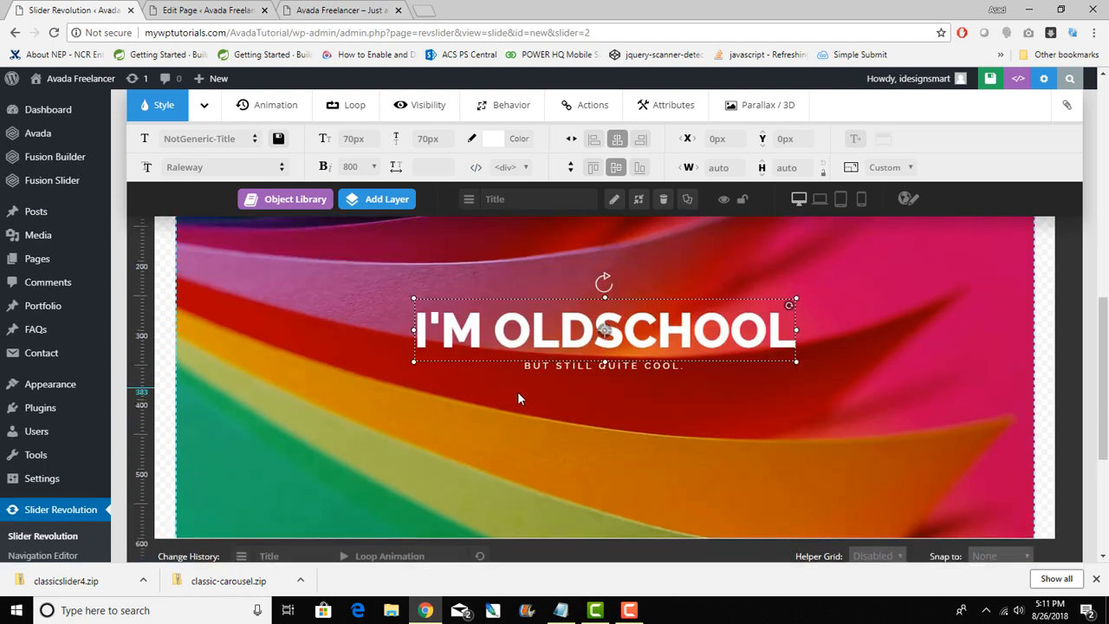
double_click(652, 328)
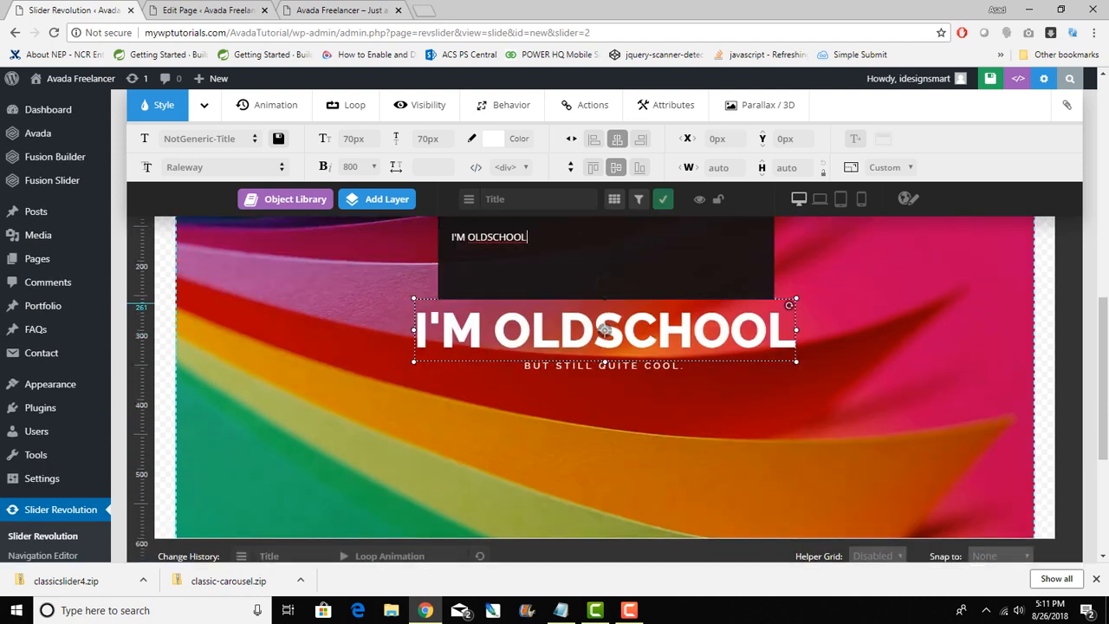
key("ctrl+a")
type("A")
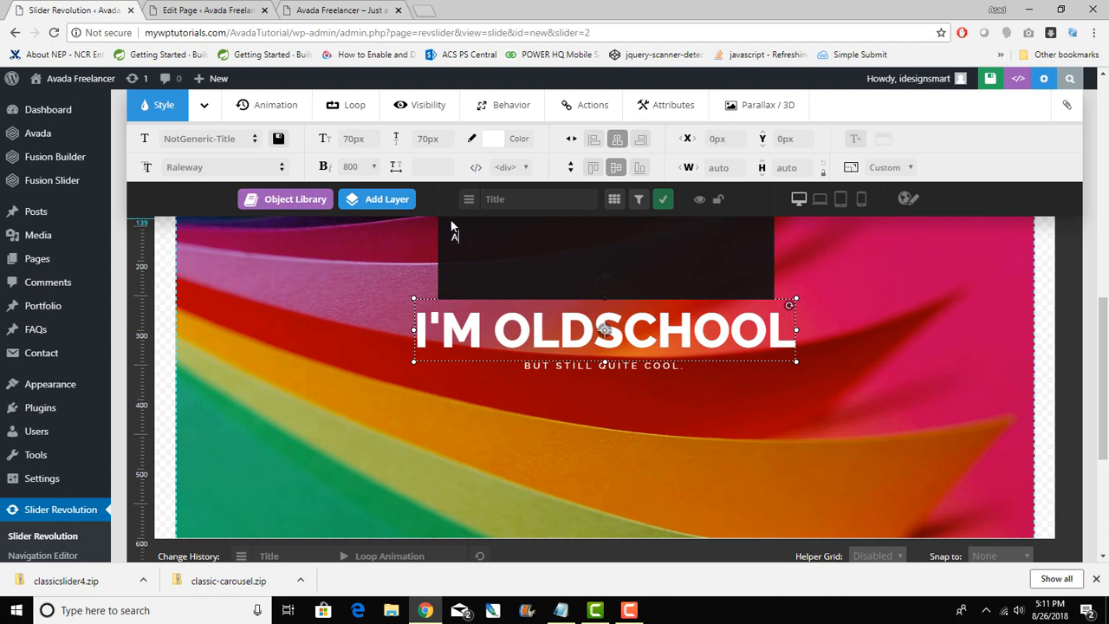
type("tlant")
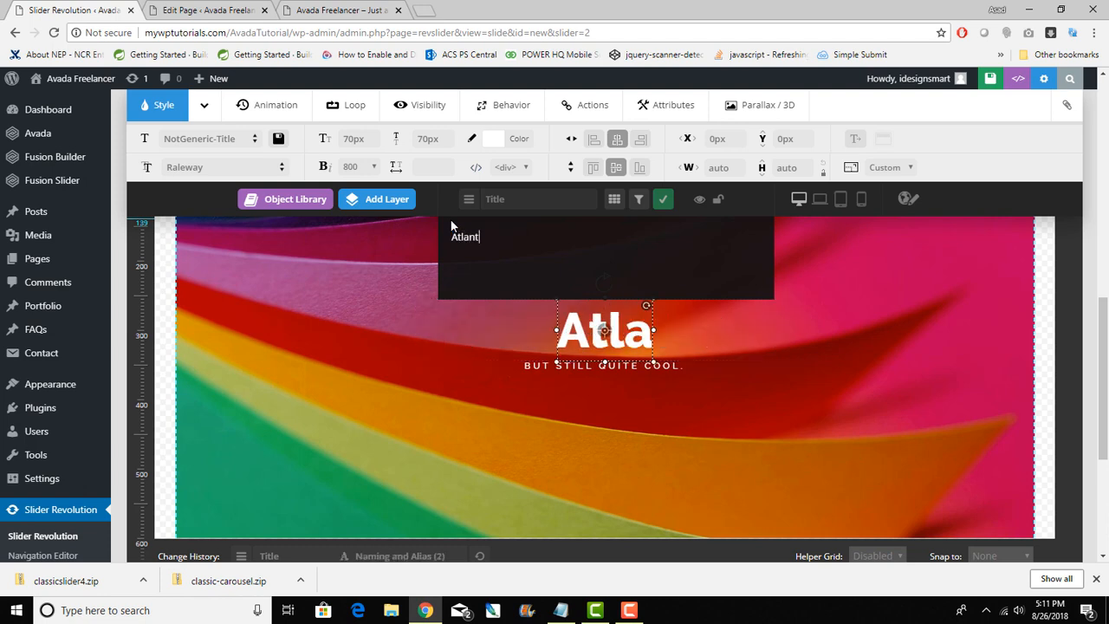
type("a Word")
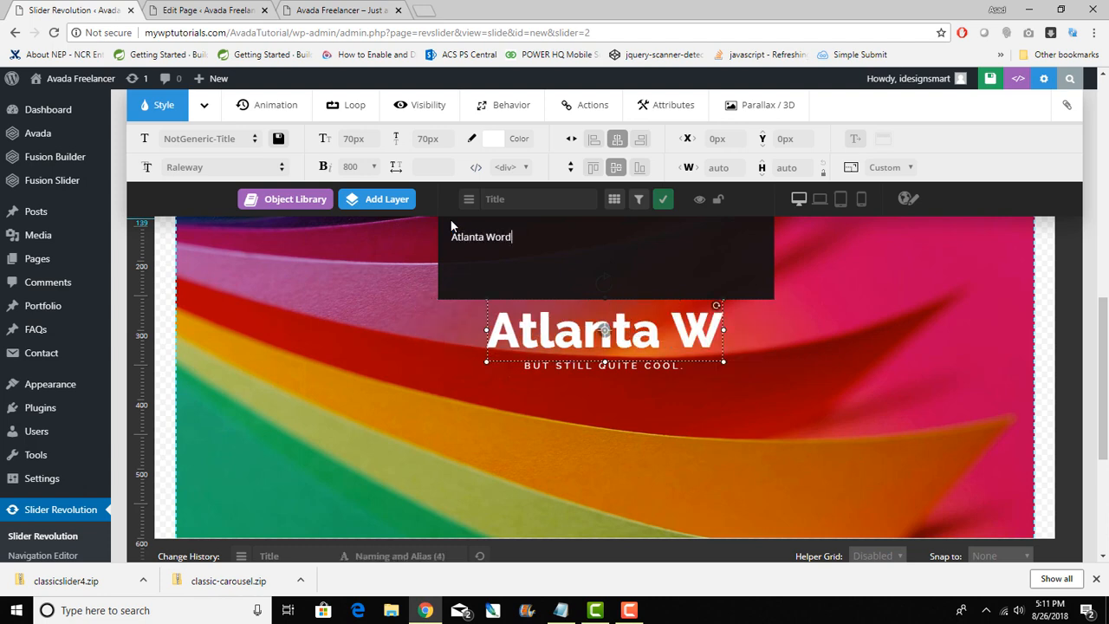
type("Press ")
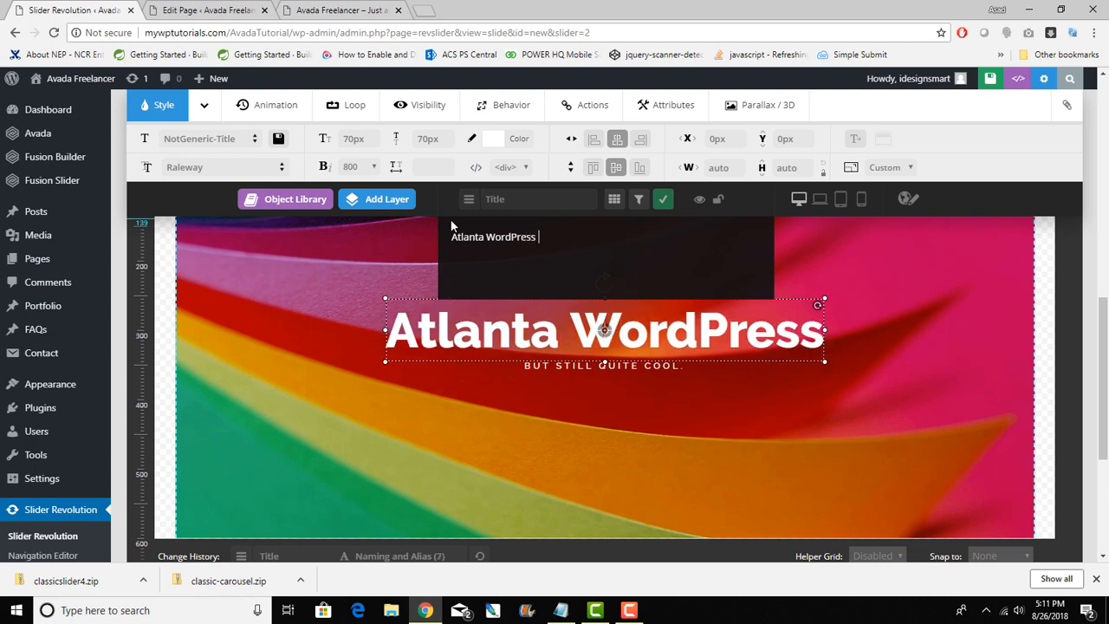
type("Develop")
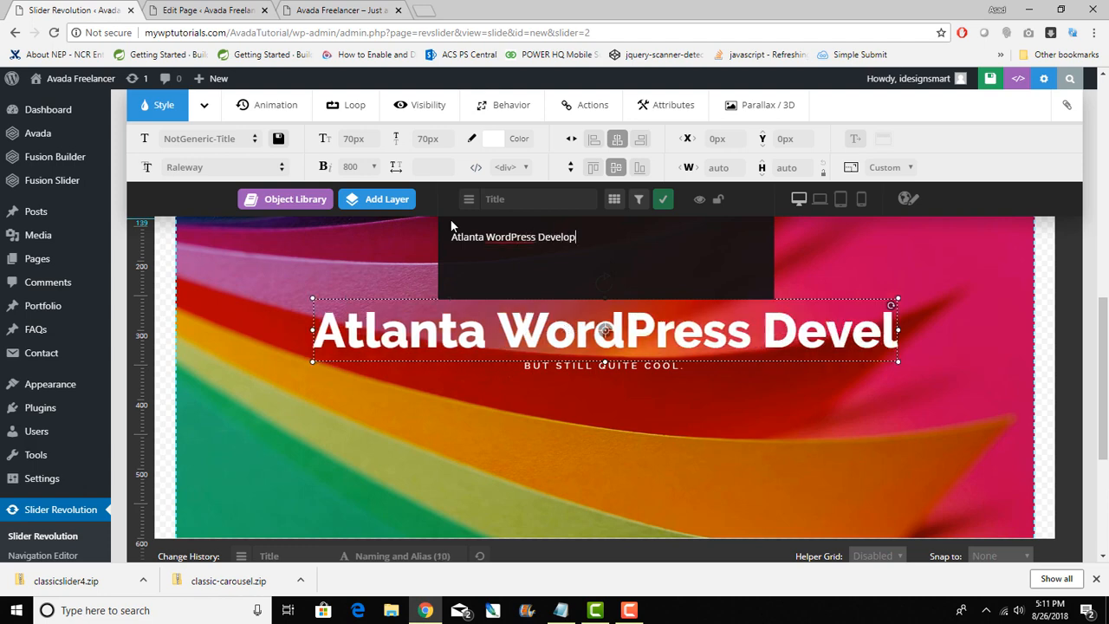
type("ers")
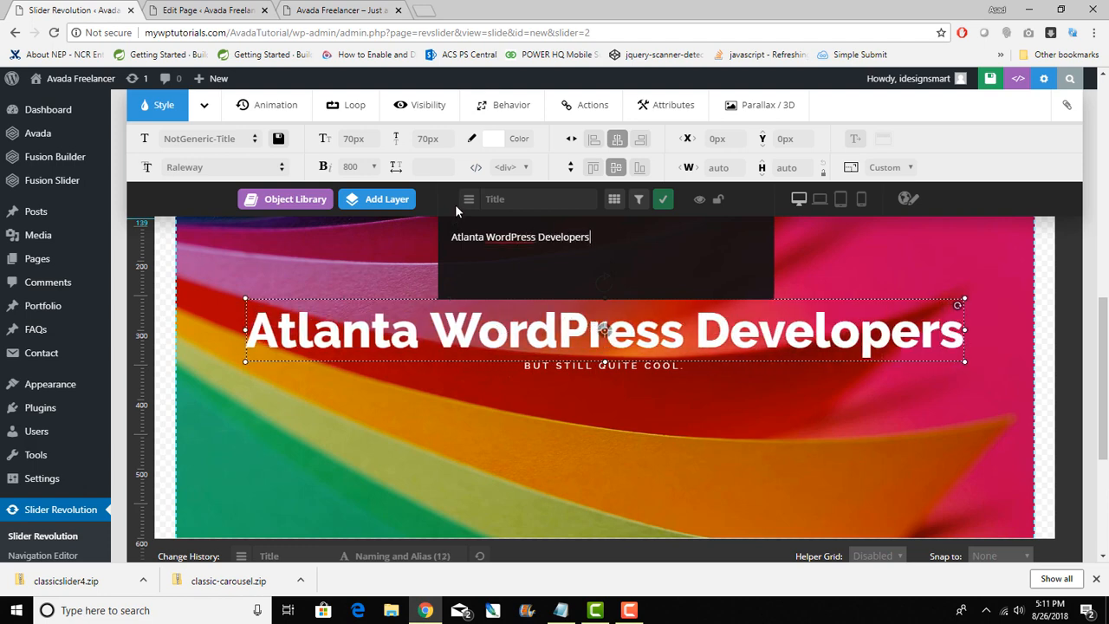
left_click(663, 200)
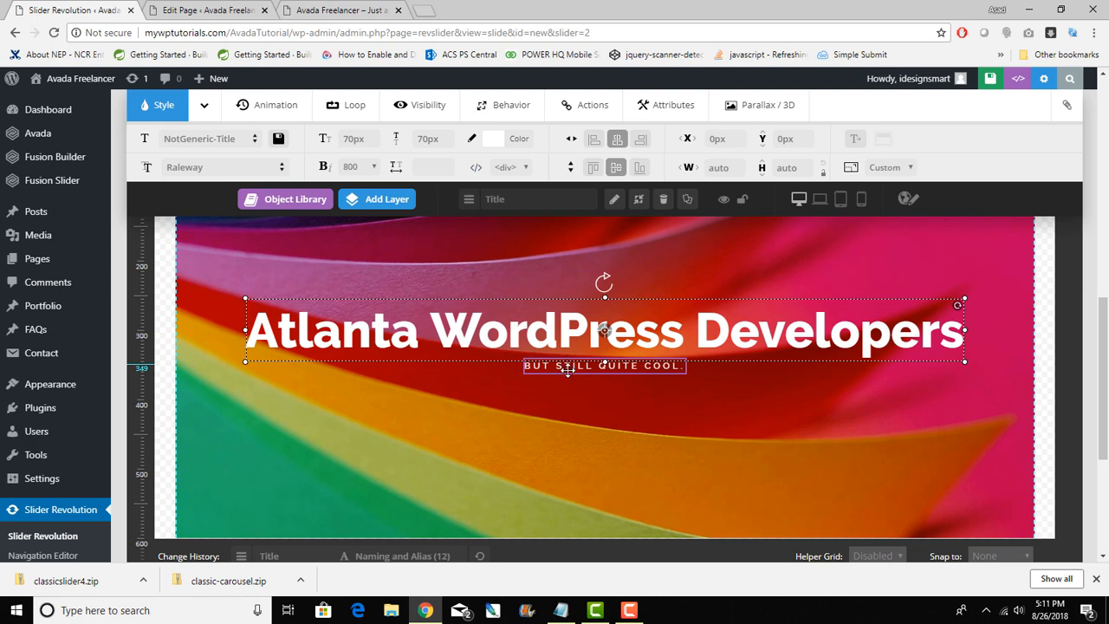
- Reposition the title to about X -16 px, Y 3 px and the subtitle below it to about X -6 px, Y 89 px
left_click_drag(568, 368, 568, 382)
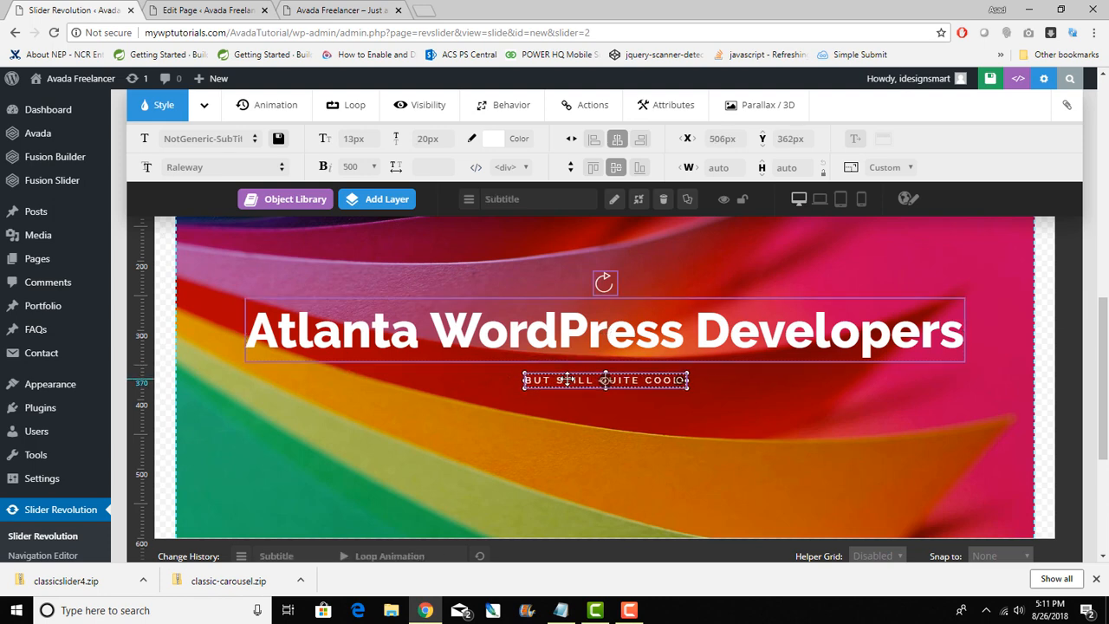
left_click(581, 328)
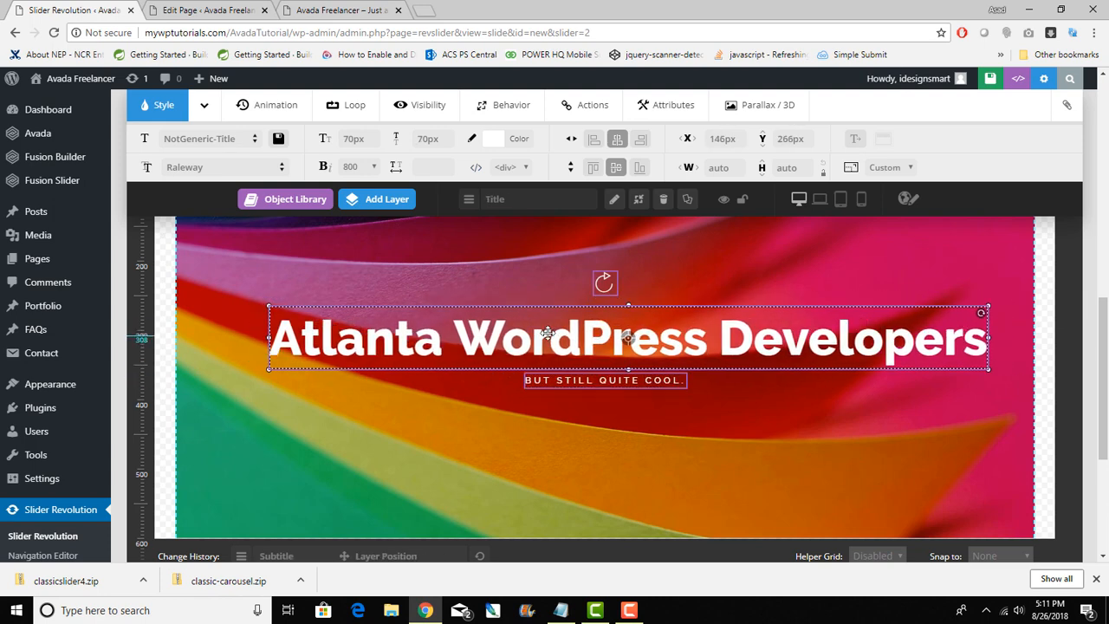
mouse_move(547, 333)
left_mouse_down()
mouse_move(559, 332)
mouse_move(520, 333)
mouse_move(546, 330)
left_mouse_up()
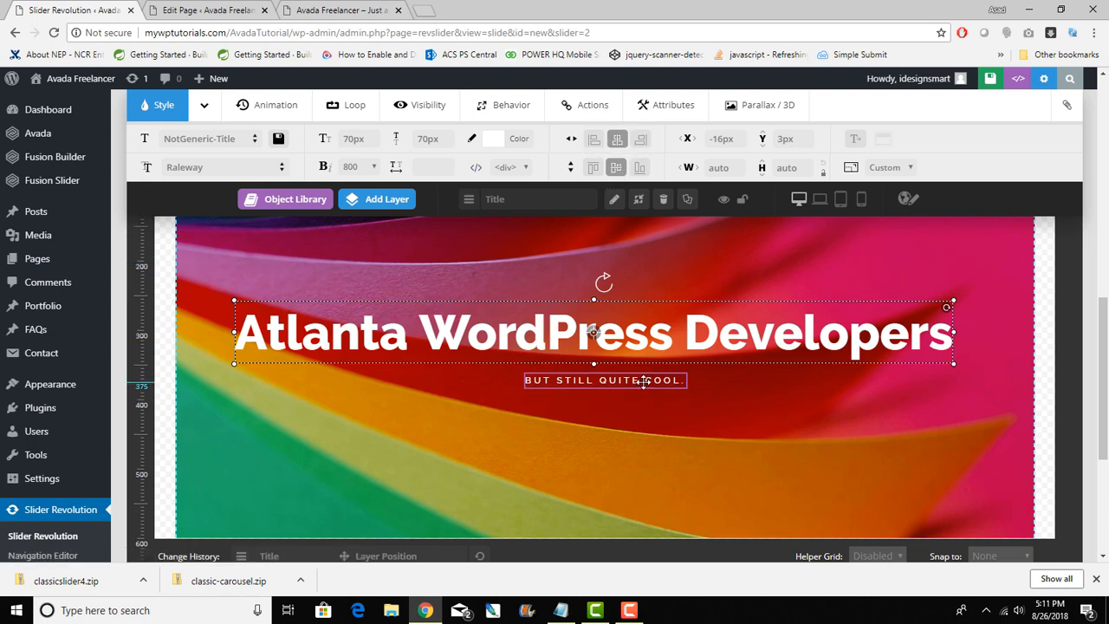
left_click_drag(647, 384, 634, 389)
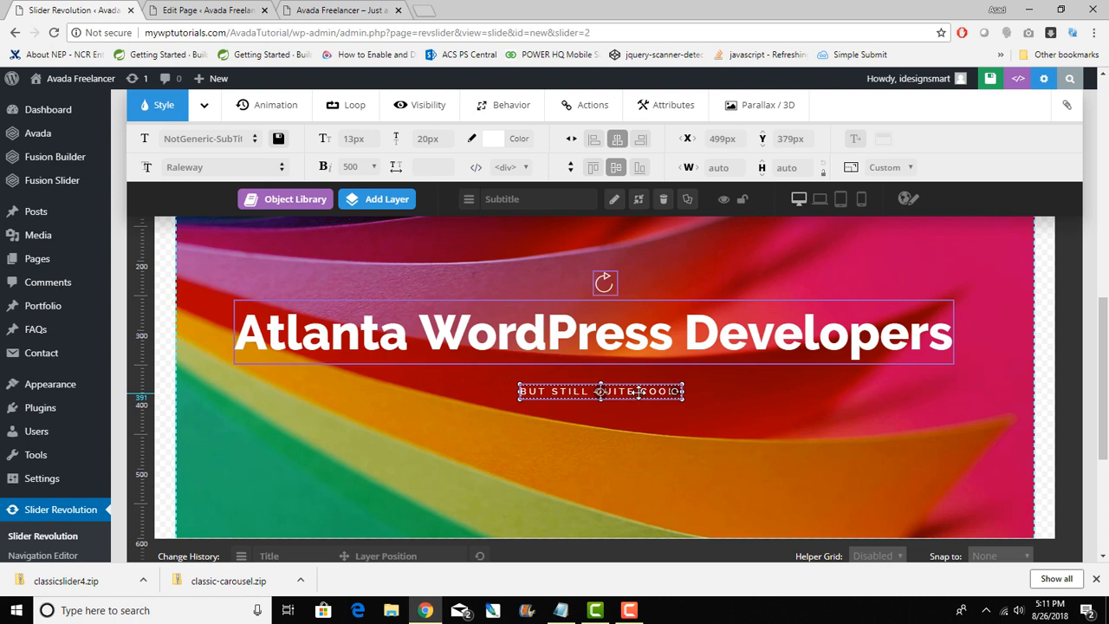
- Replace the subtitle text with "For everything Wordpress at Affordable Prices"
double_click(635, 389)
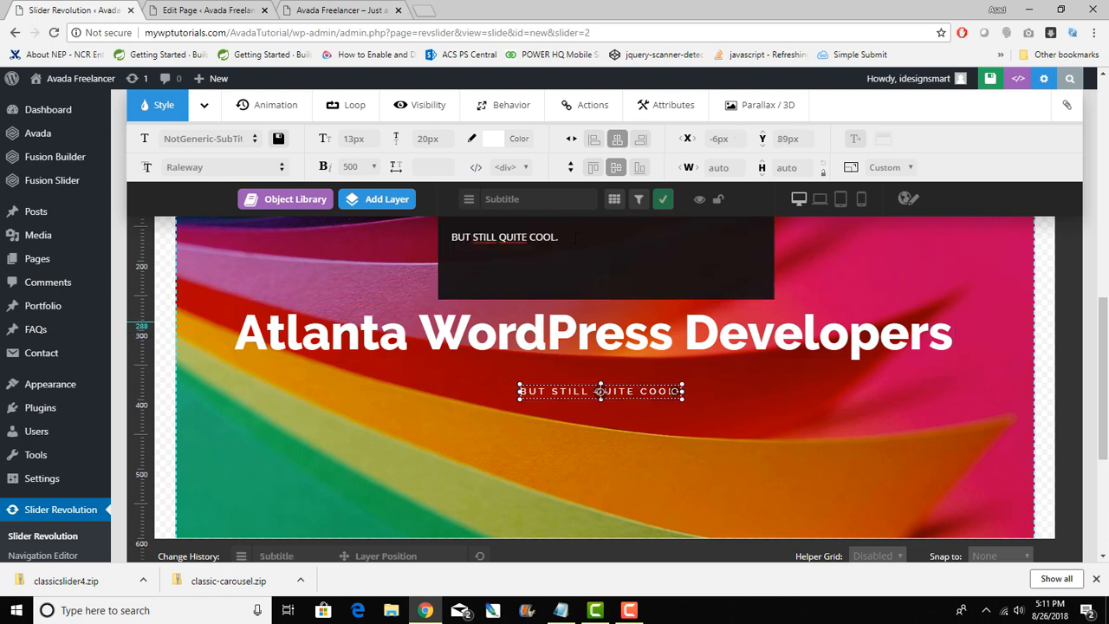
left_click_drag(560, 236, 452, 236)
type("Fo")
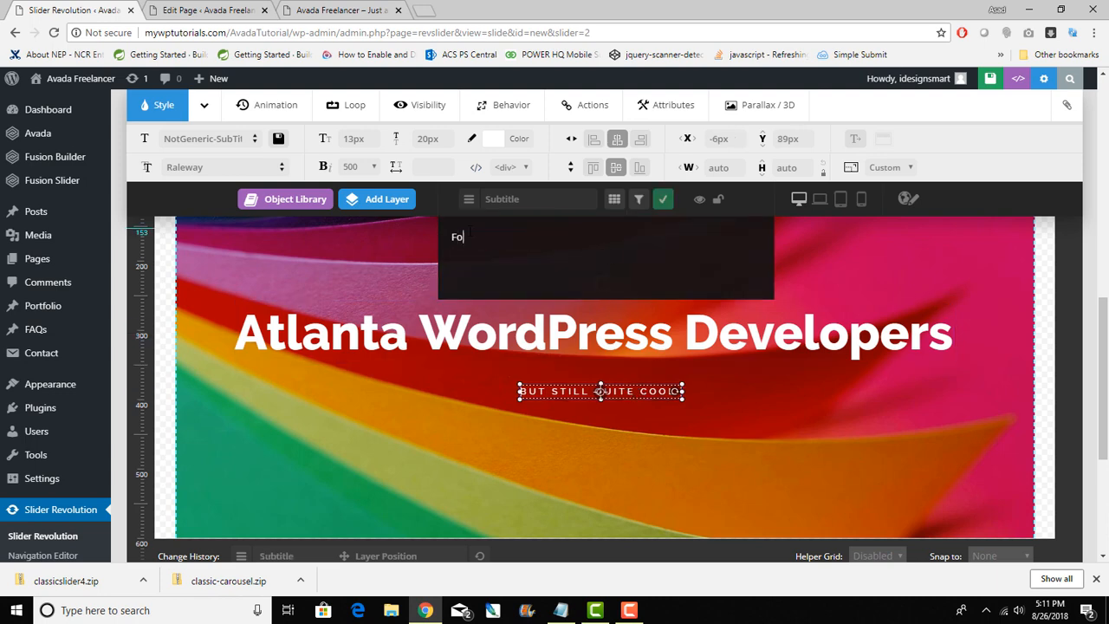
type("r ever")
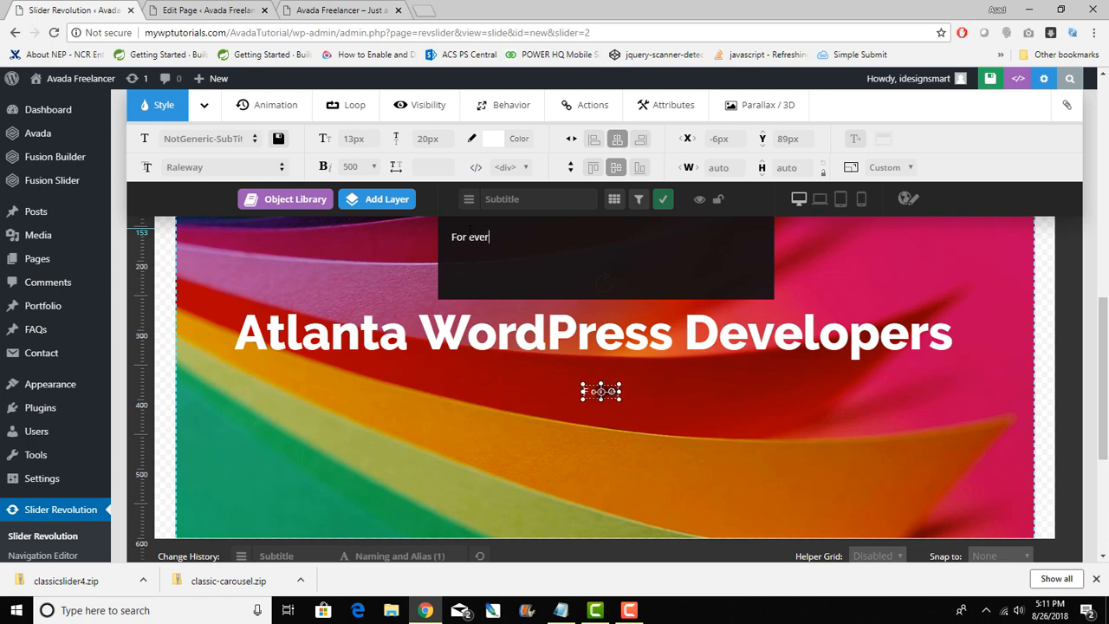
type("ythhing")
key("BackSpace")
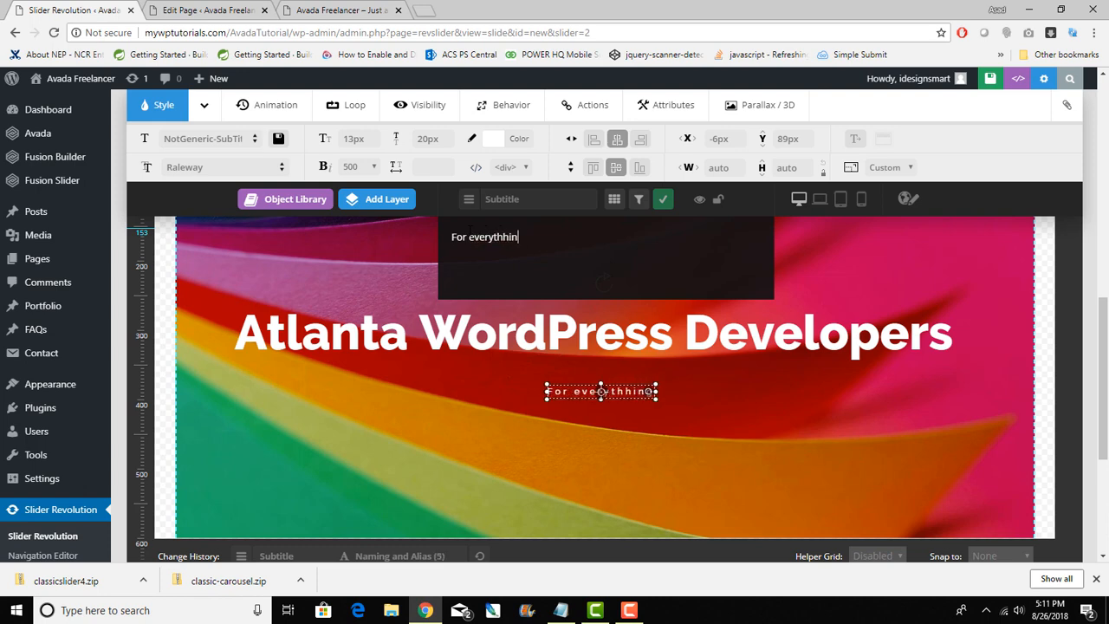
key("BackSpace")
key("BackSpace")
type("ing ")
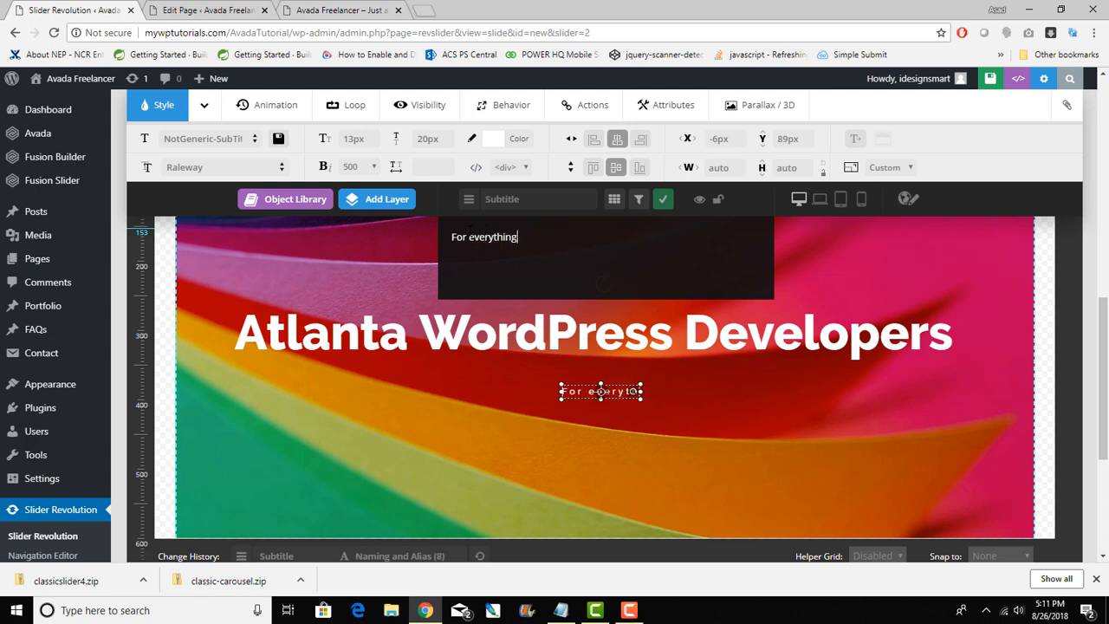
type("Wordpress ")
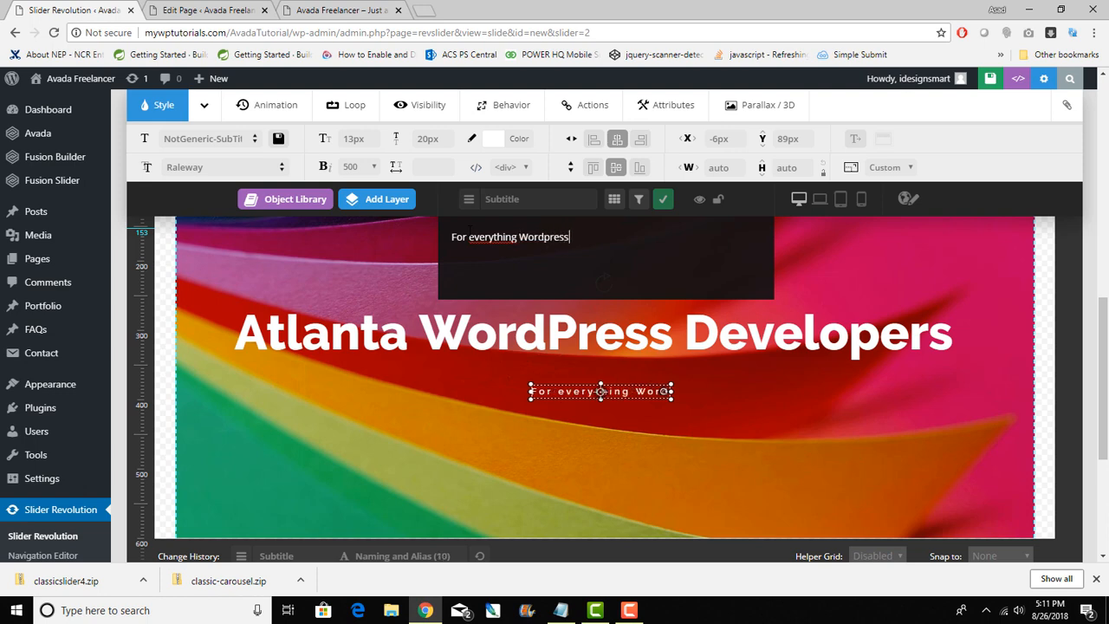
type("at ")
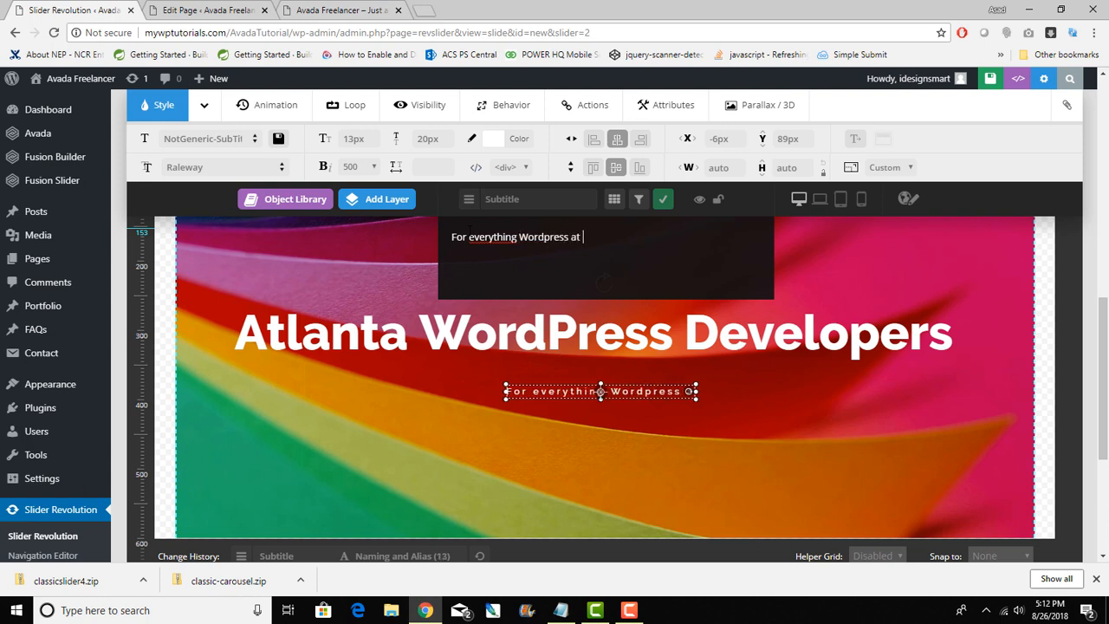
type("Affordab")
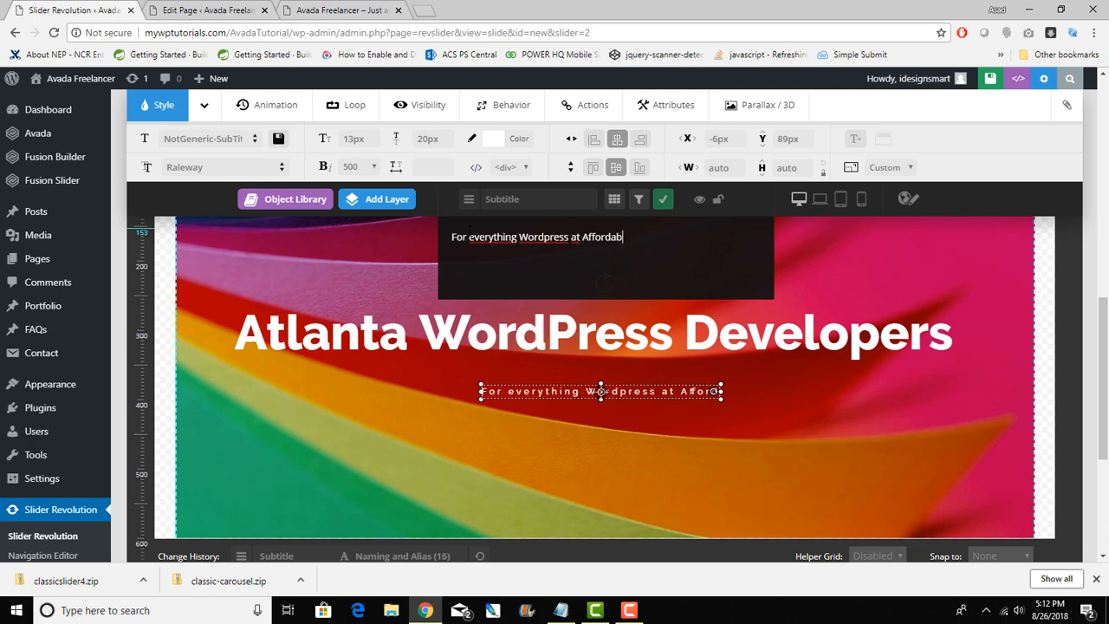
type("le Prices")
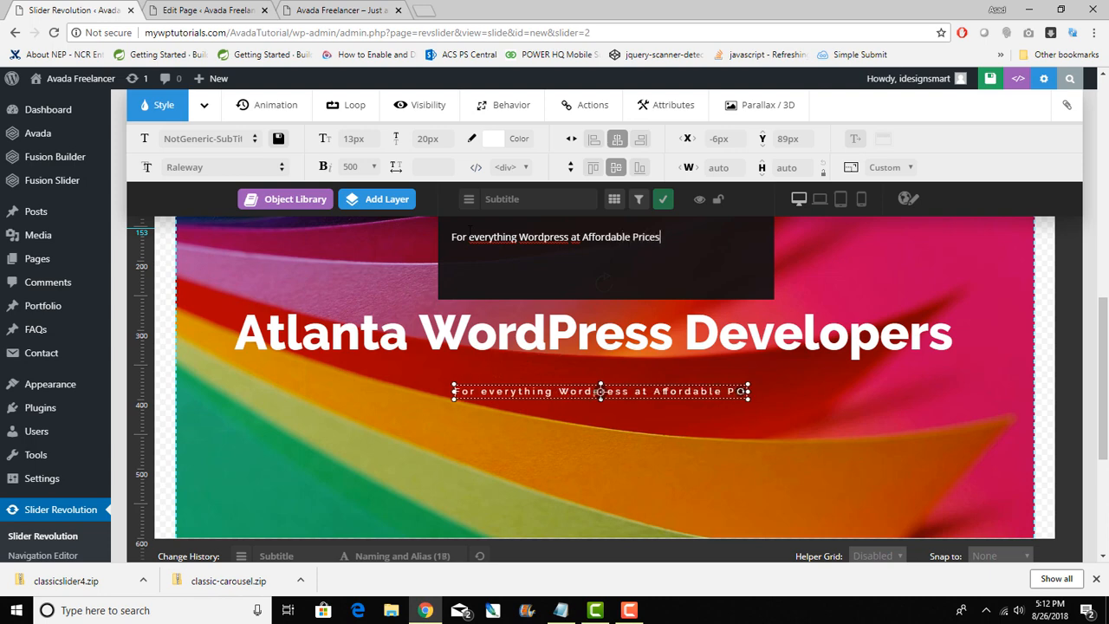
left_click(665, 203)
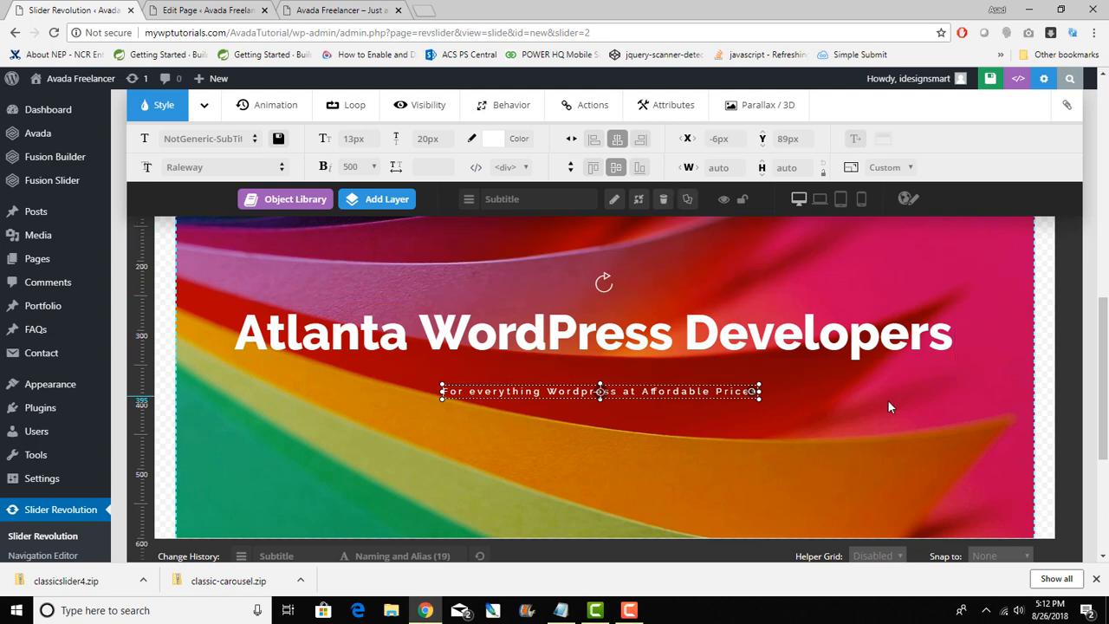
- Add a Text/Html layer with its default caption, centred on the slide, and move it below the subtitle to about X -13 px, Y 134 px
scroll(887, 399, "up", 2)
scroll(888, 408, "down", 2)
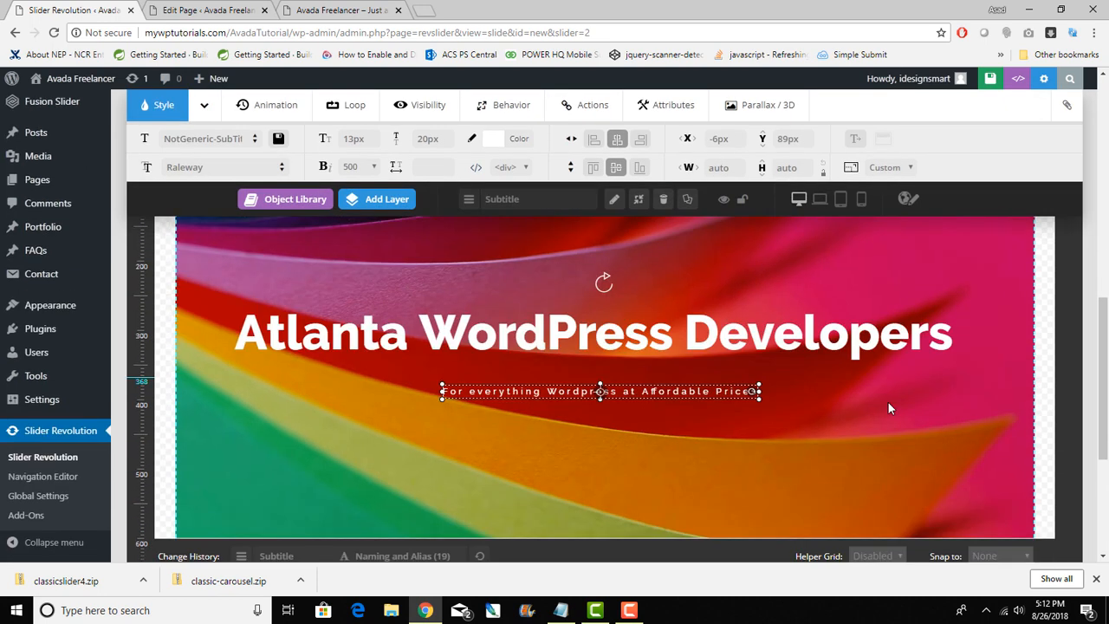
scroll(888, 407, "up", 1)
mouse_move(388, 202)
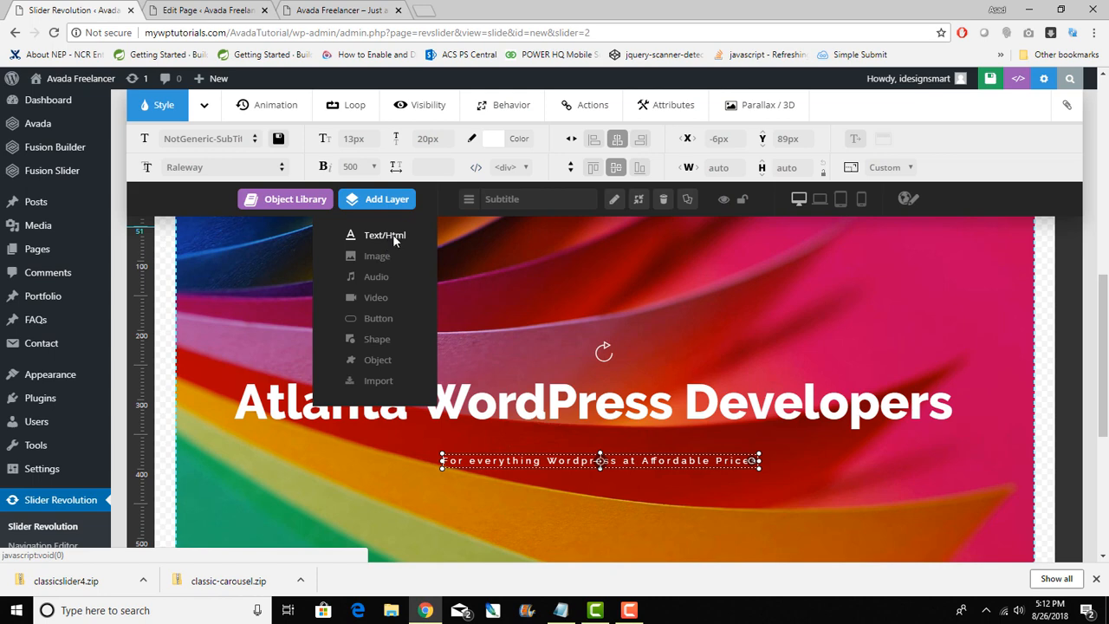
left_click(393, 234)
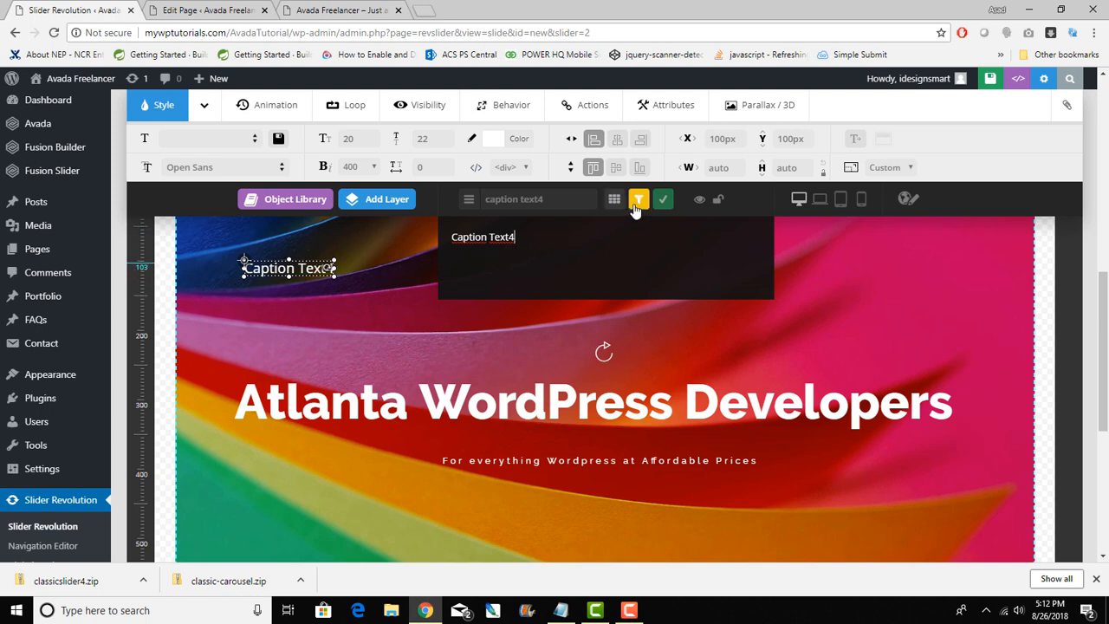
left_click(663, 201)
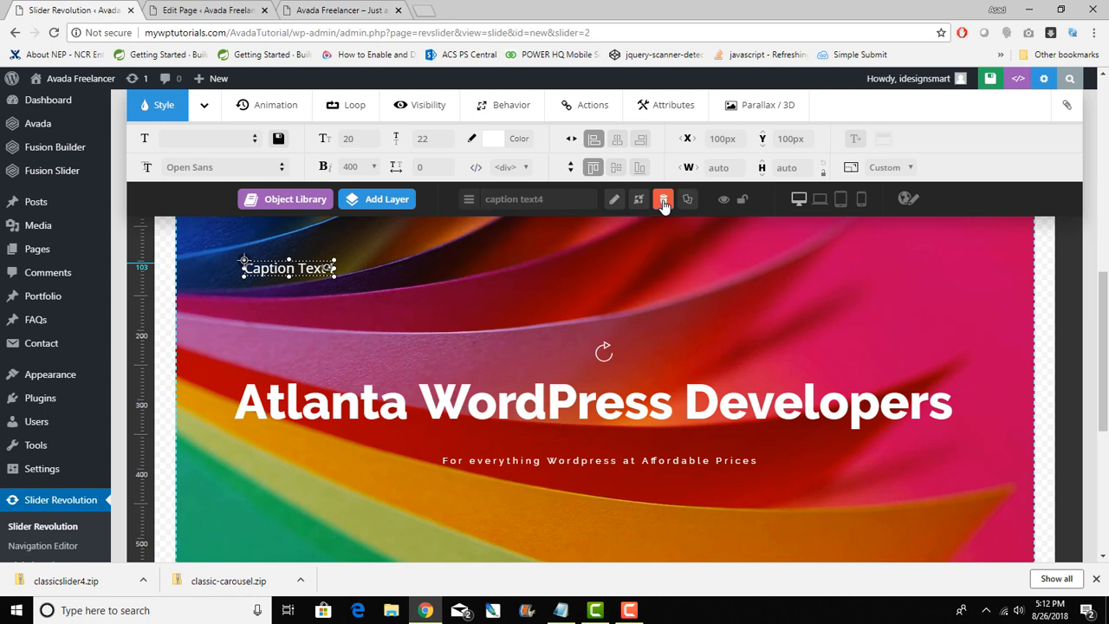
left_click(617, 139)
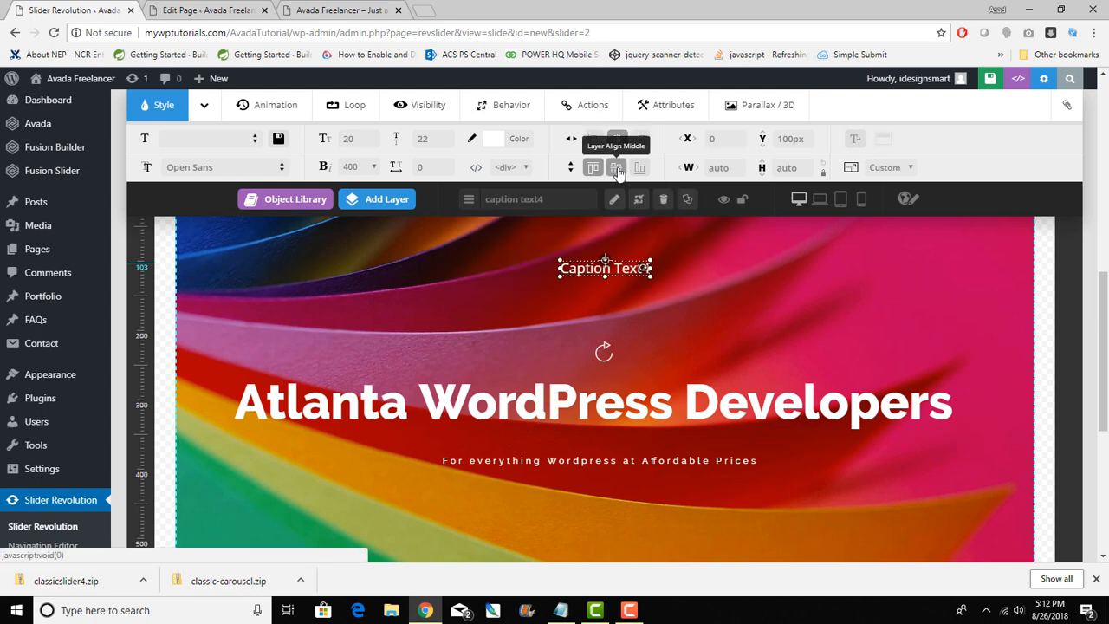
left_click(616, 169)
left_click_drag(593, 396, 588, 489)
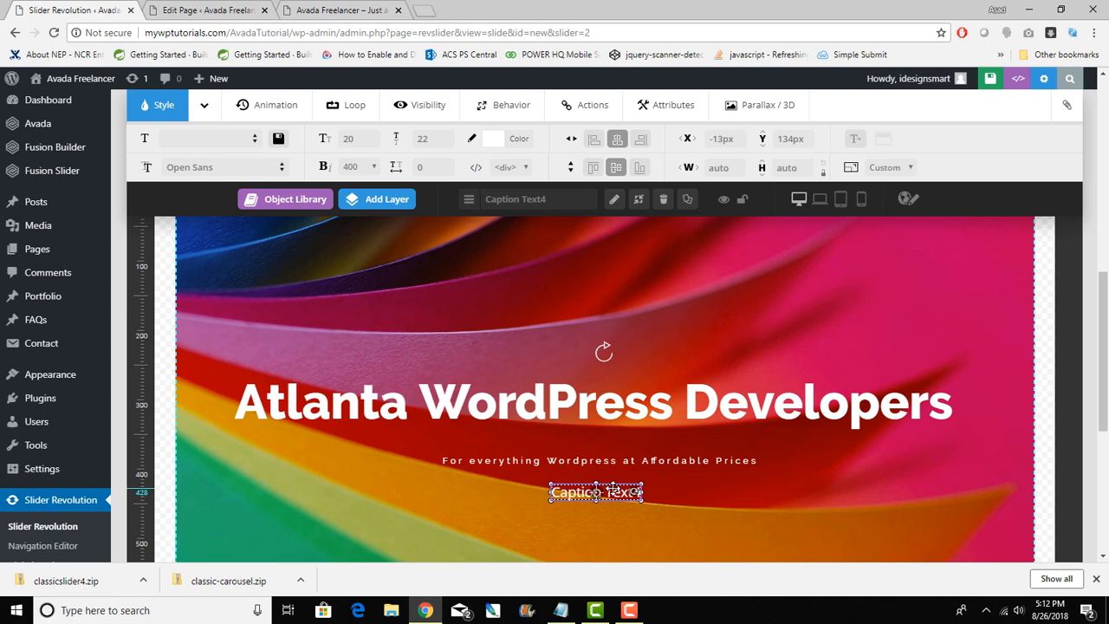
- Delete the caption text layer below the subtitle
key("Delete")
left_click(631, 114)
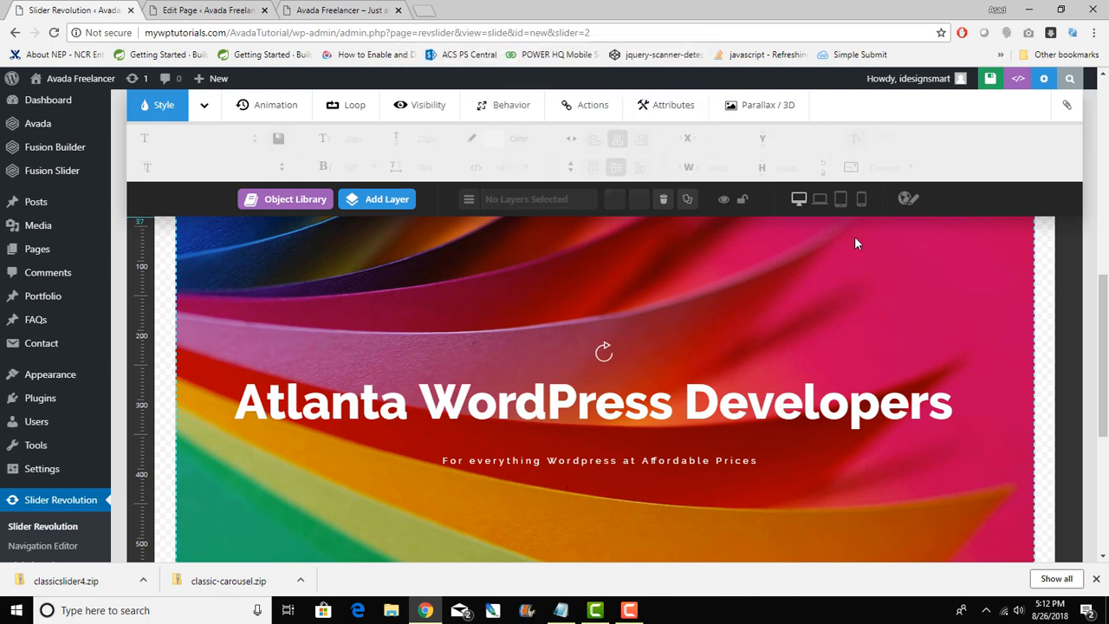
left_click(665, 407)
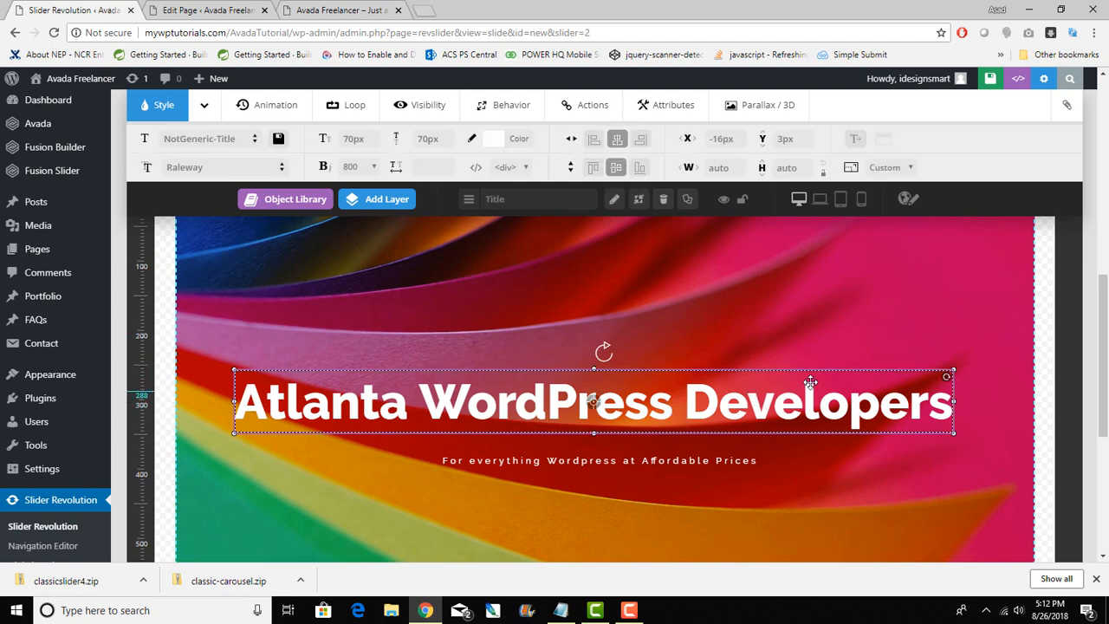
double_click(786, 397)
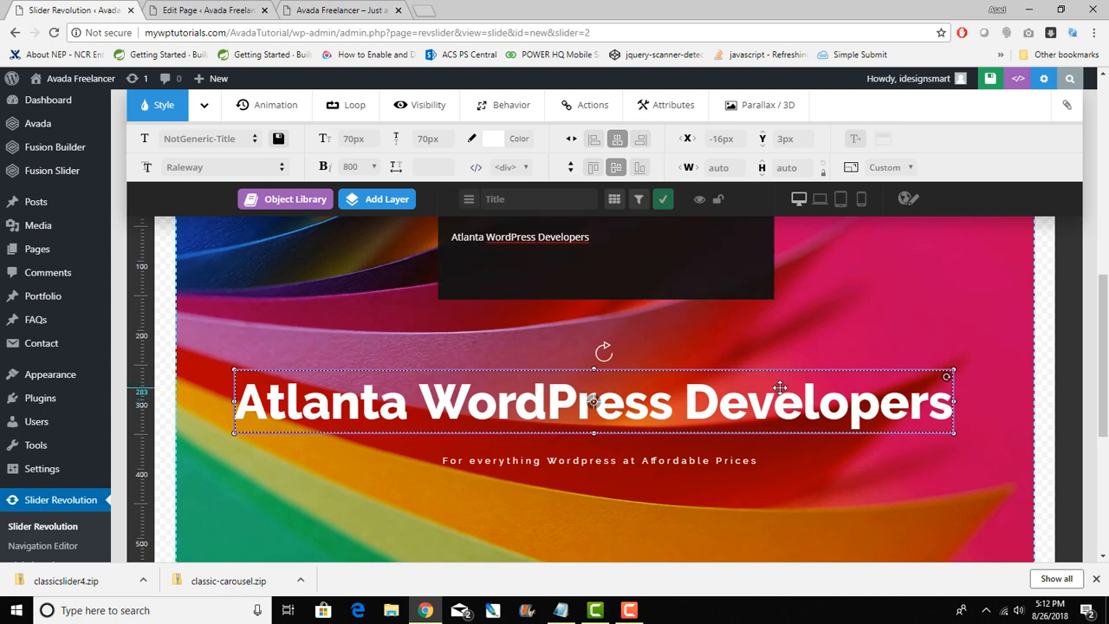
right_click(779, 387)
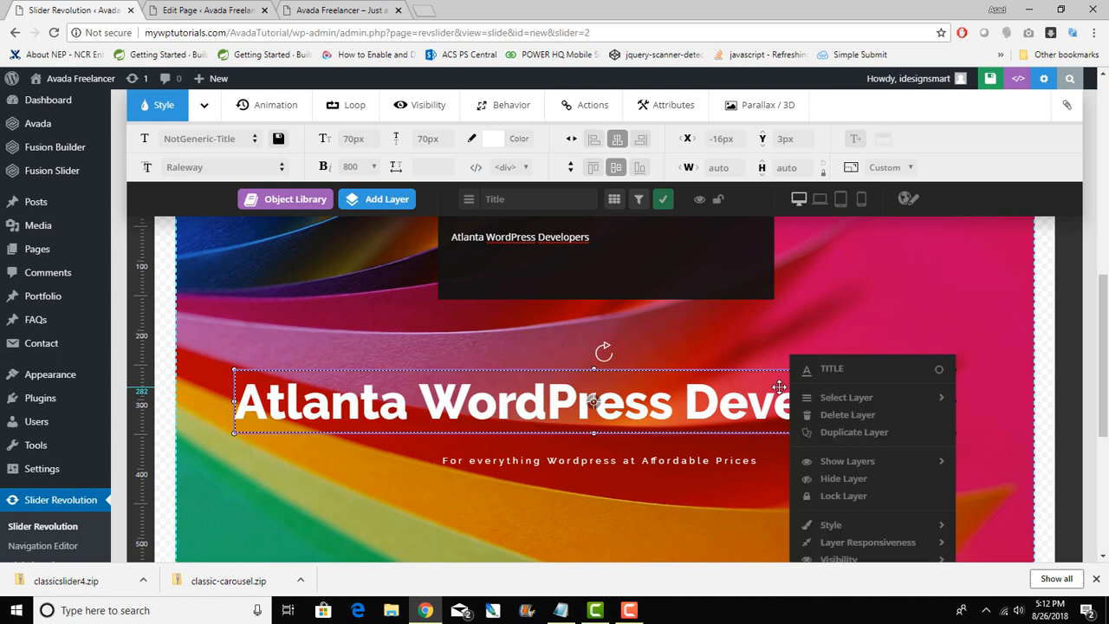
mouse_move(810, 393)
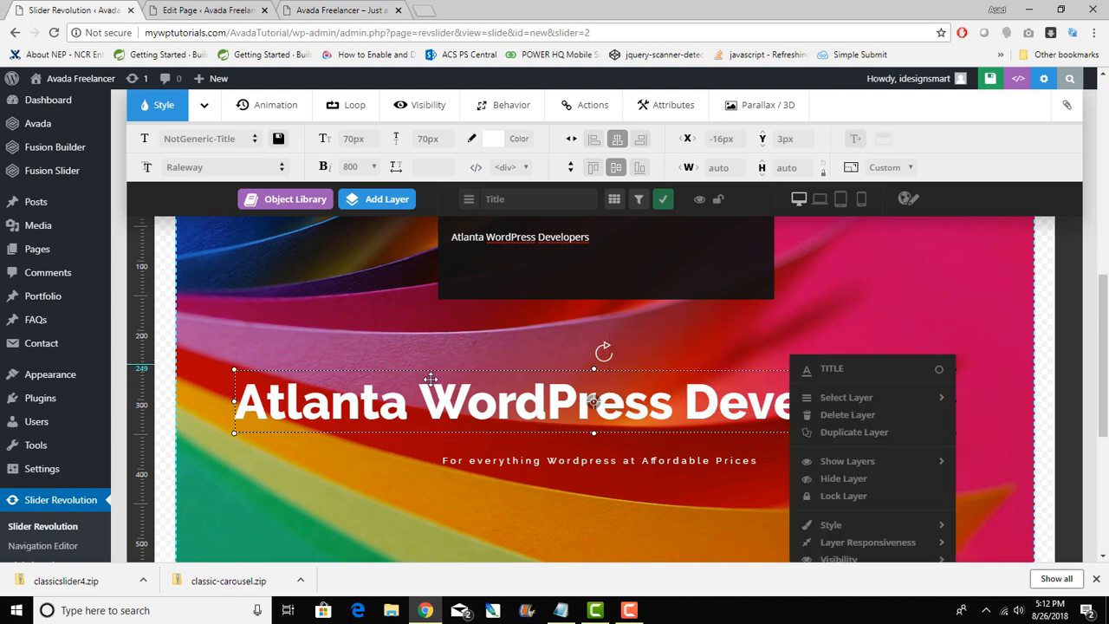
scroll(935, 405, "down", 1)
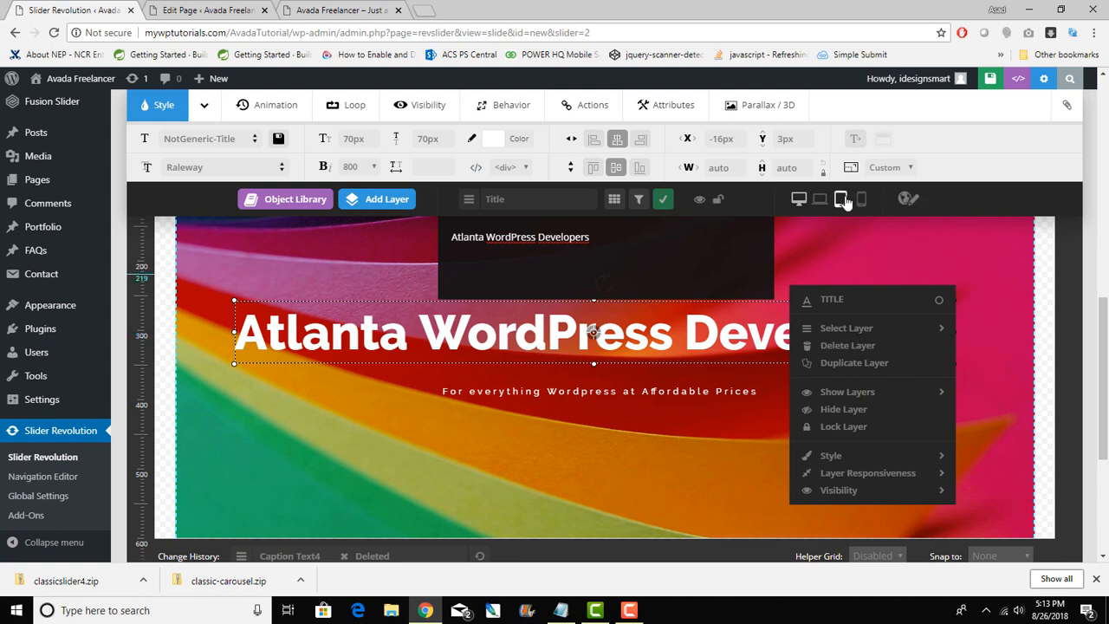
scroll(744, 181, "up", 2)
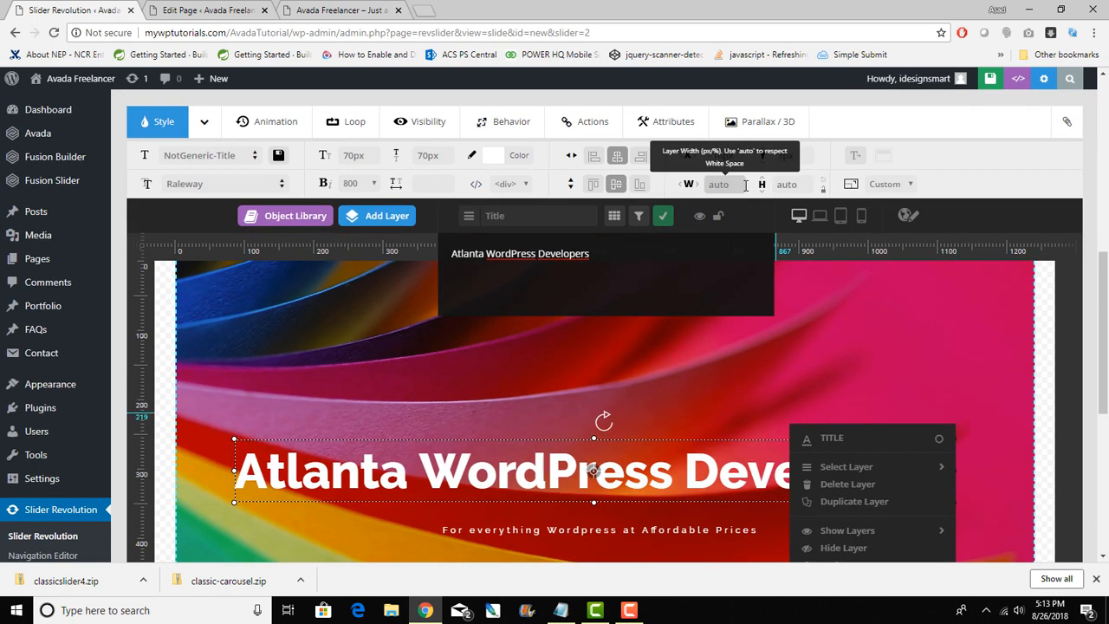
scroll(745, 187, "down", 1)
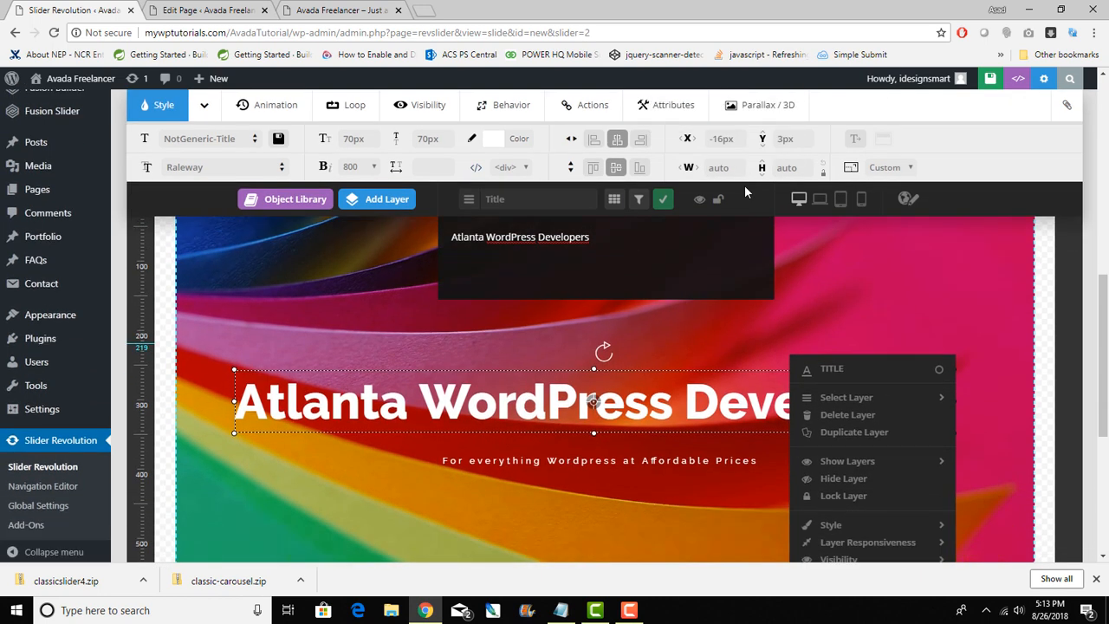
left_click(664, 201)
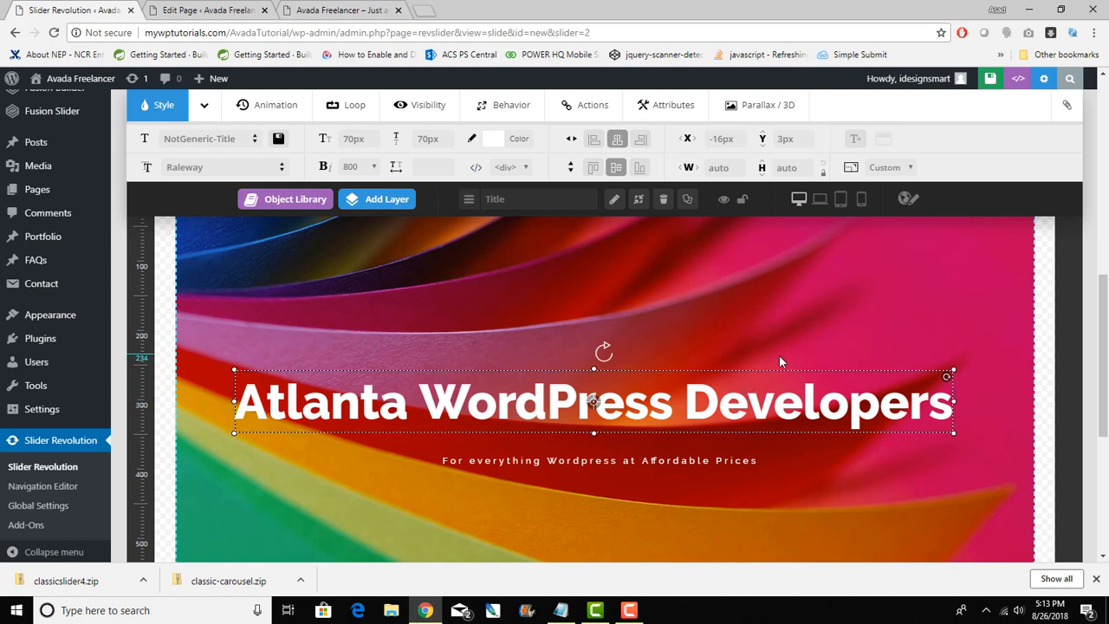
- Duplicate the title layer and move the copy below the subtitle to about X -9 px, Y 173 px
right_click(716, 402)
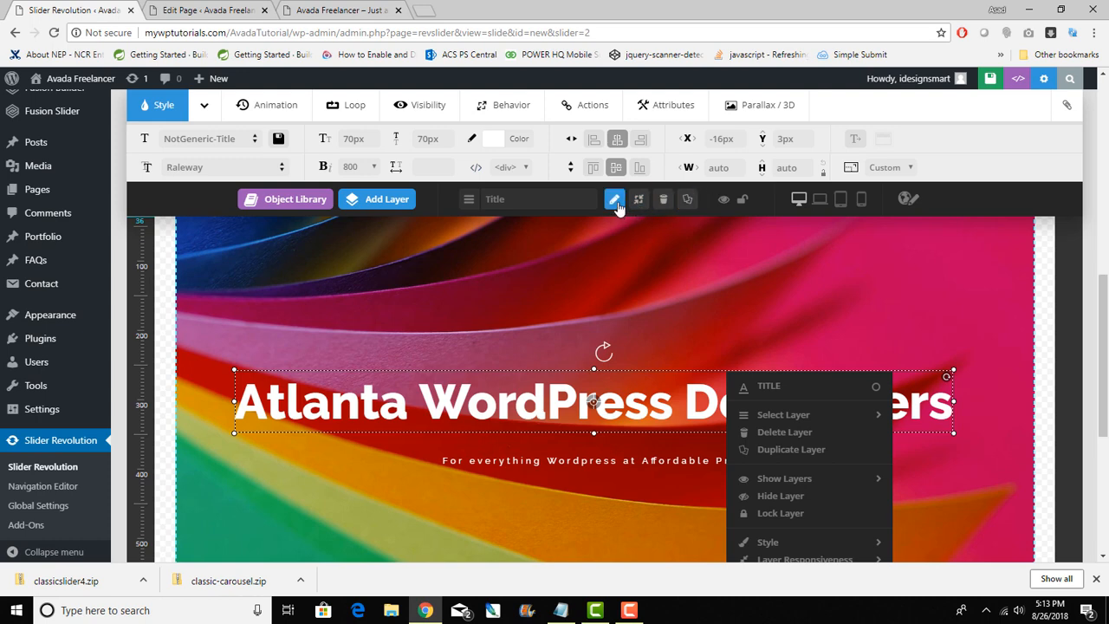
left_click(790, 453)
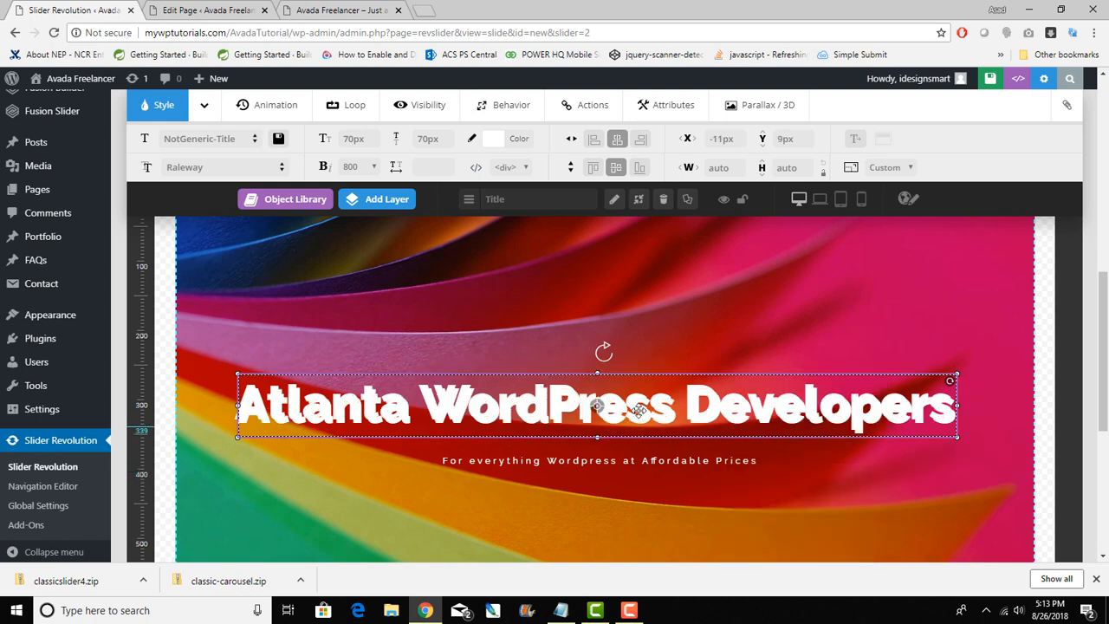
left_click_drag(639, 409, 634, 519)
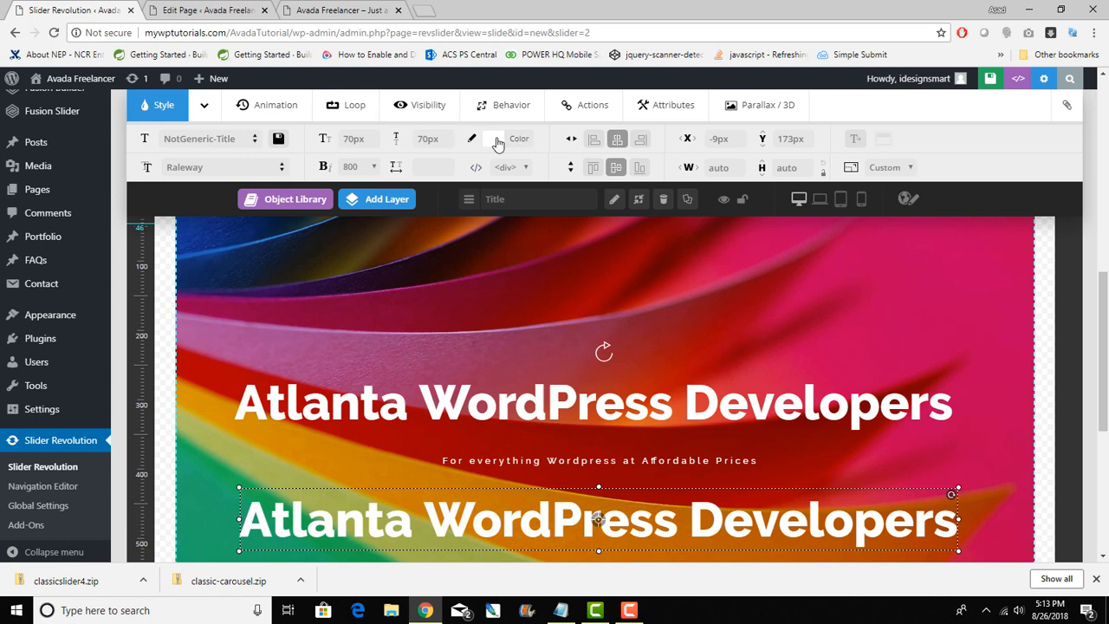
- Delete the duplicated title layer below the subtitle
left_click_drag(206, 168, 149, 166)
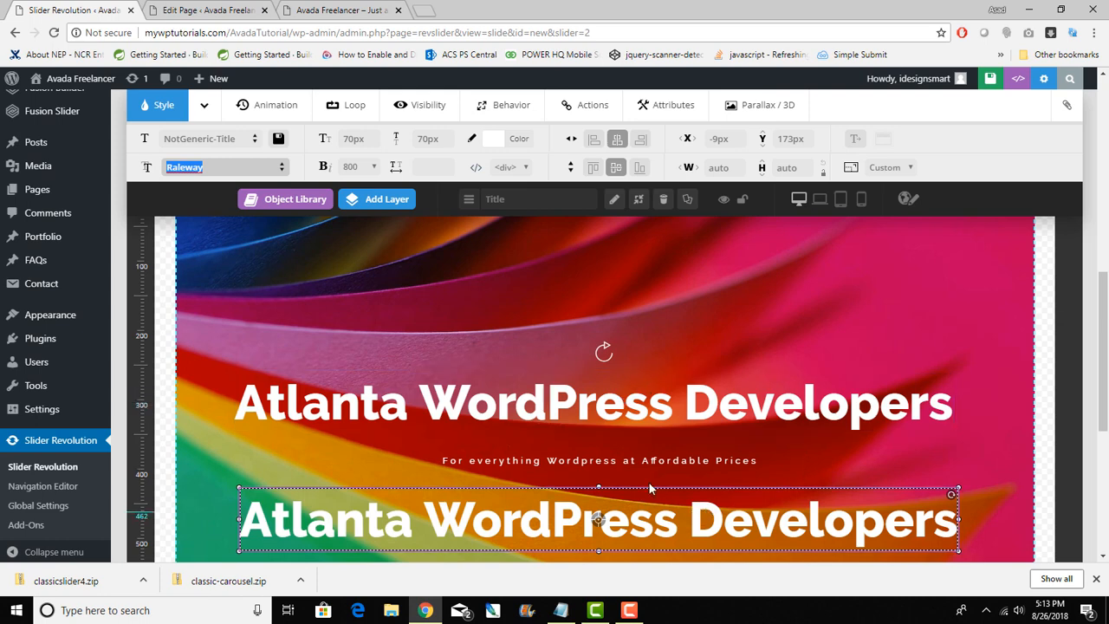
left_click(662, 200)
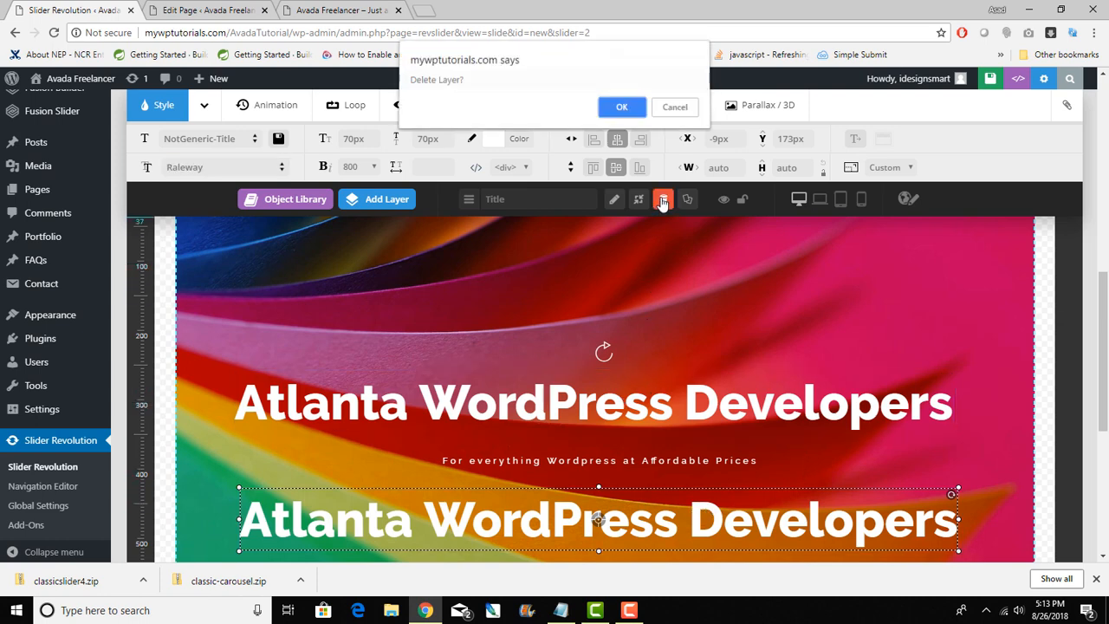
left_click(643, 111)
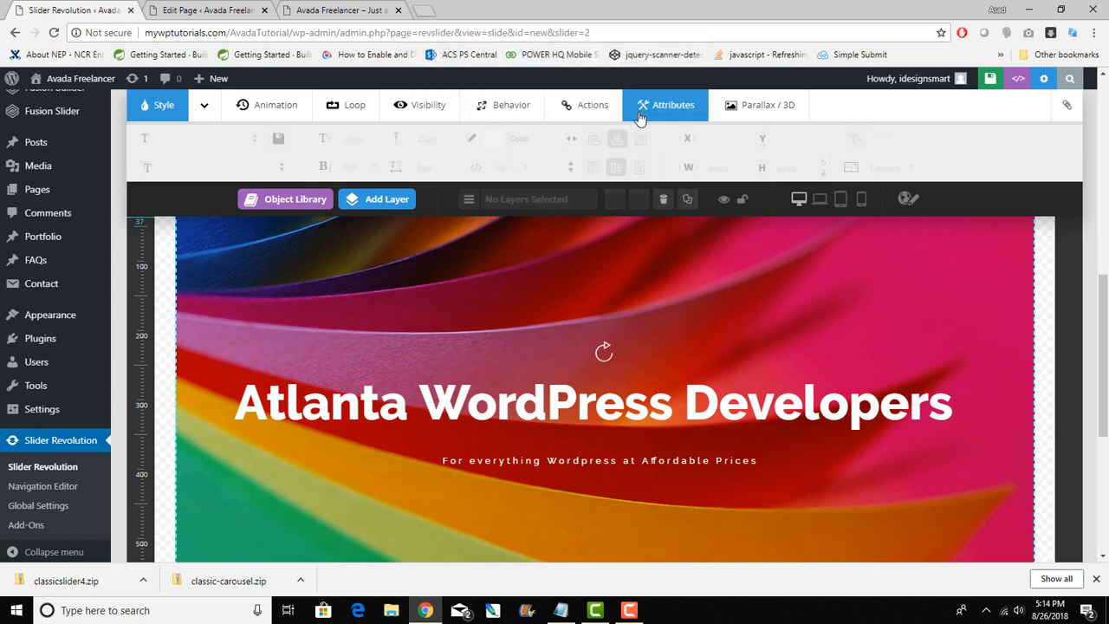
- Try Short-From-Right as the title layer's start animation template and settle on Long-From-Right
left_click(585, 402)
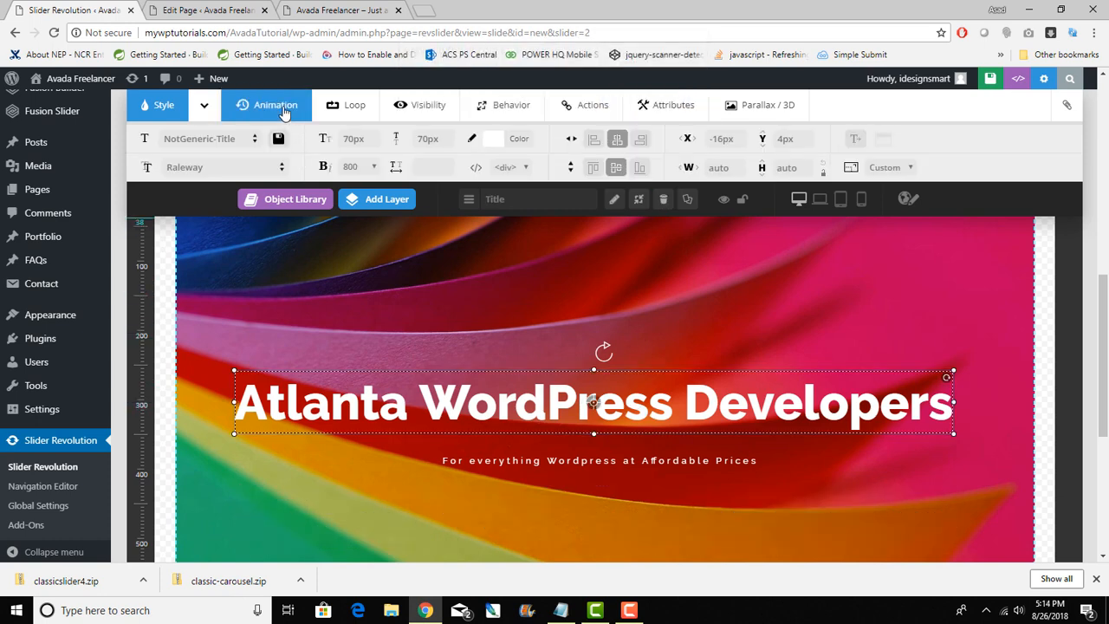
left_click(282, 112)
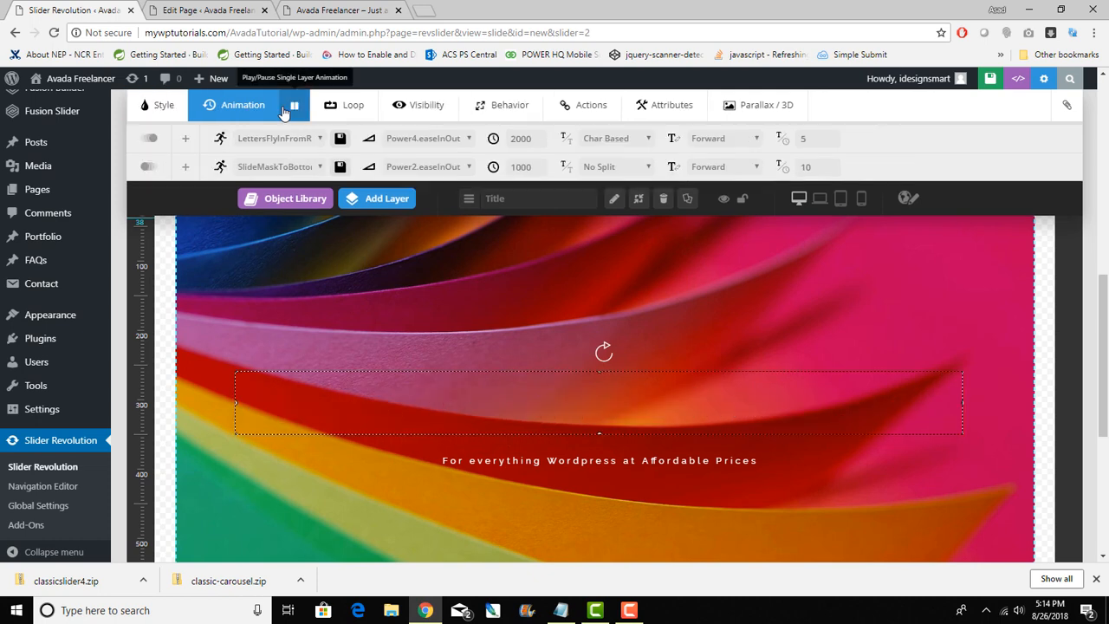
left_click(320, 138)
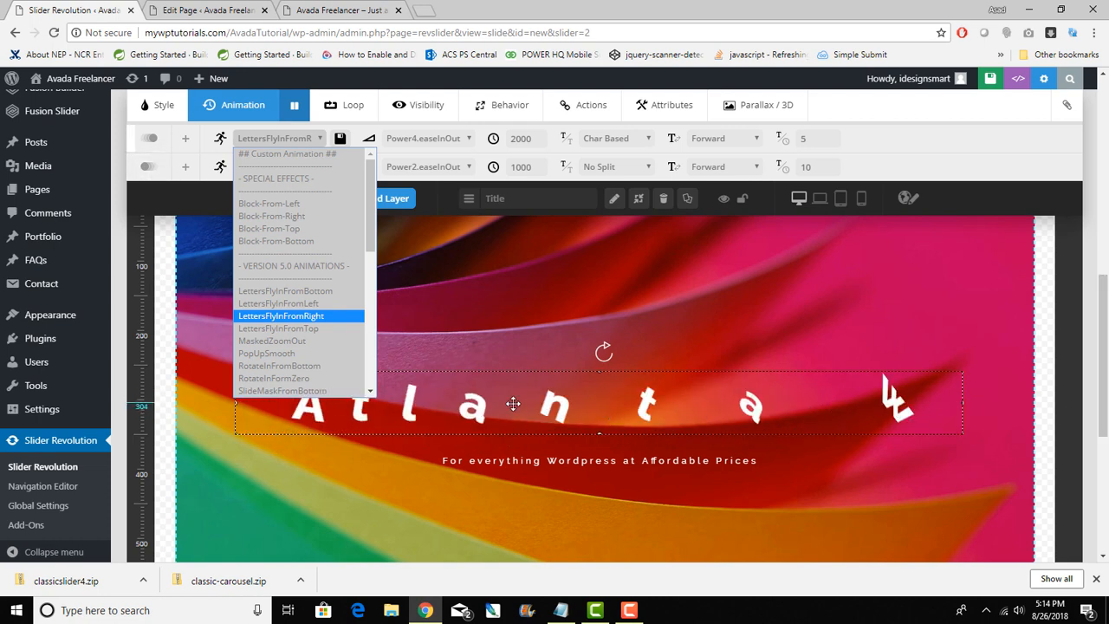
left_click_drag(369, 206, 375, 335)
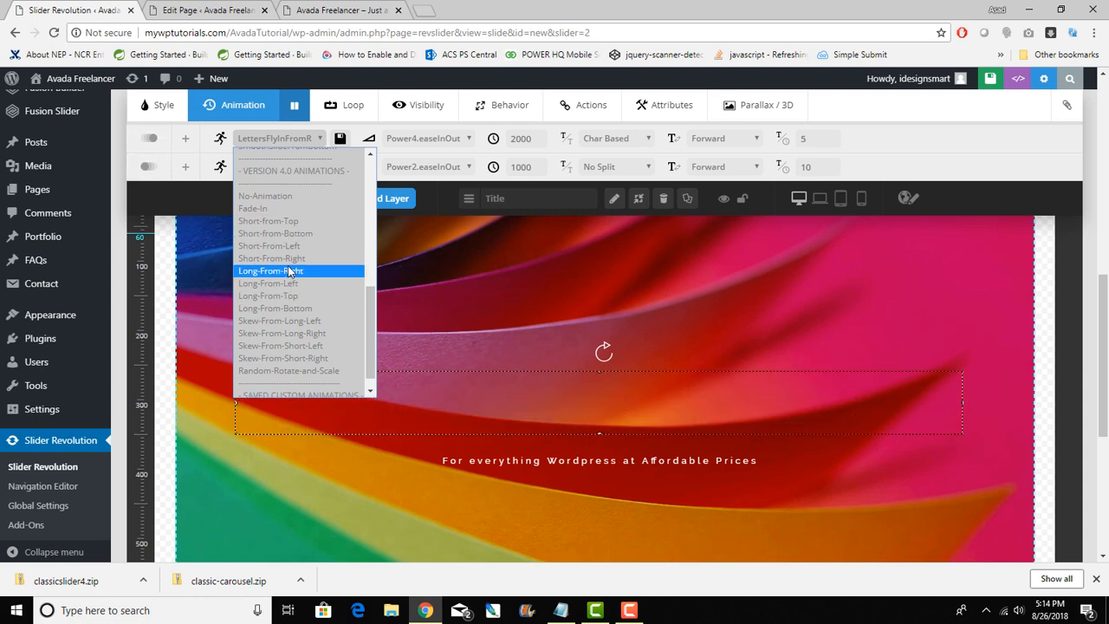
key("Return")
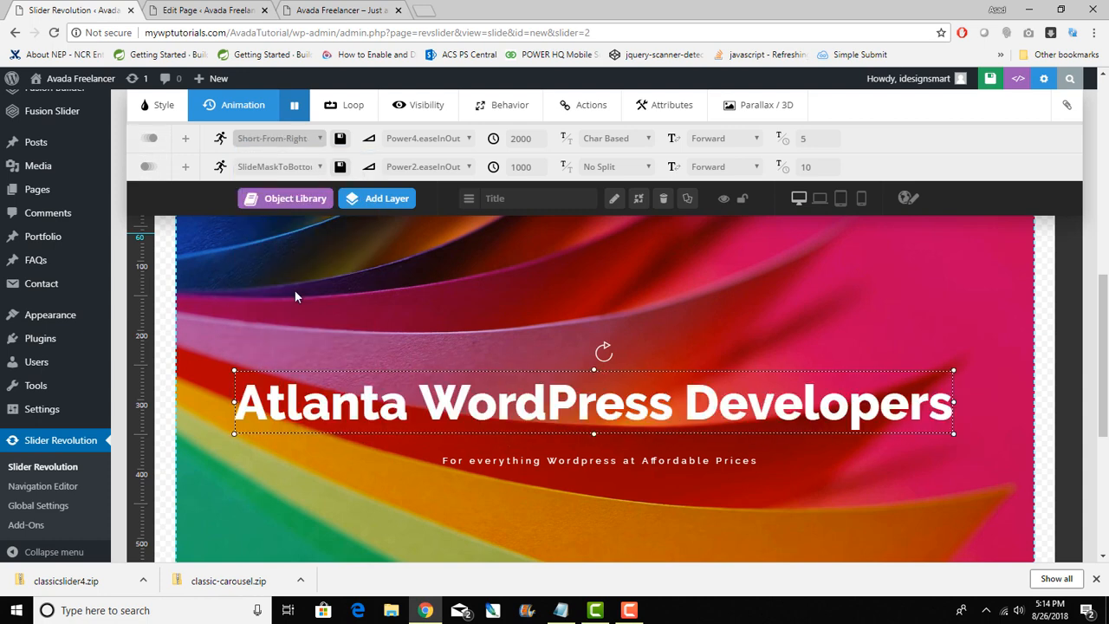
left_click(294, 142)
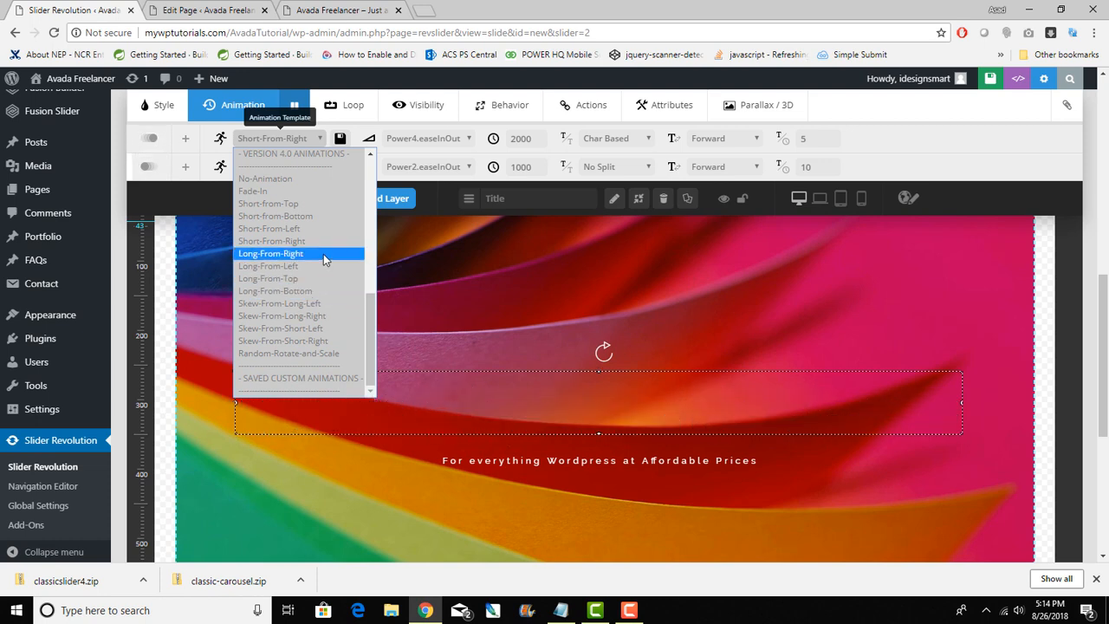
left_click(323, 254)
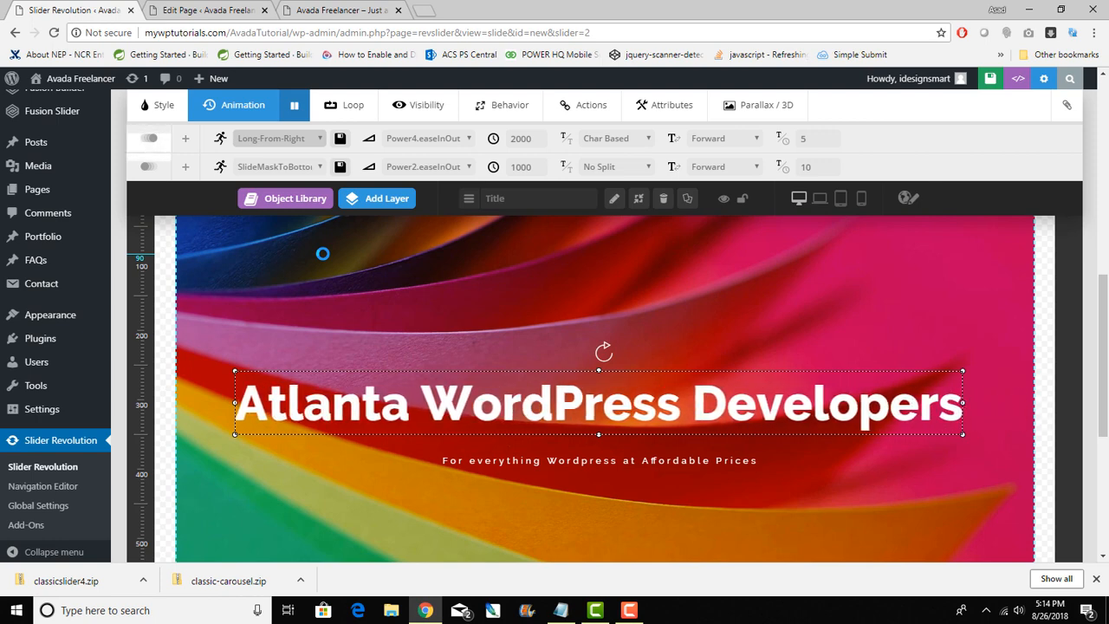
- Try No Split for the title's start animation text and return the split setting to Char Based
left_click(625, 144)
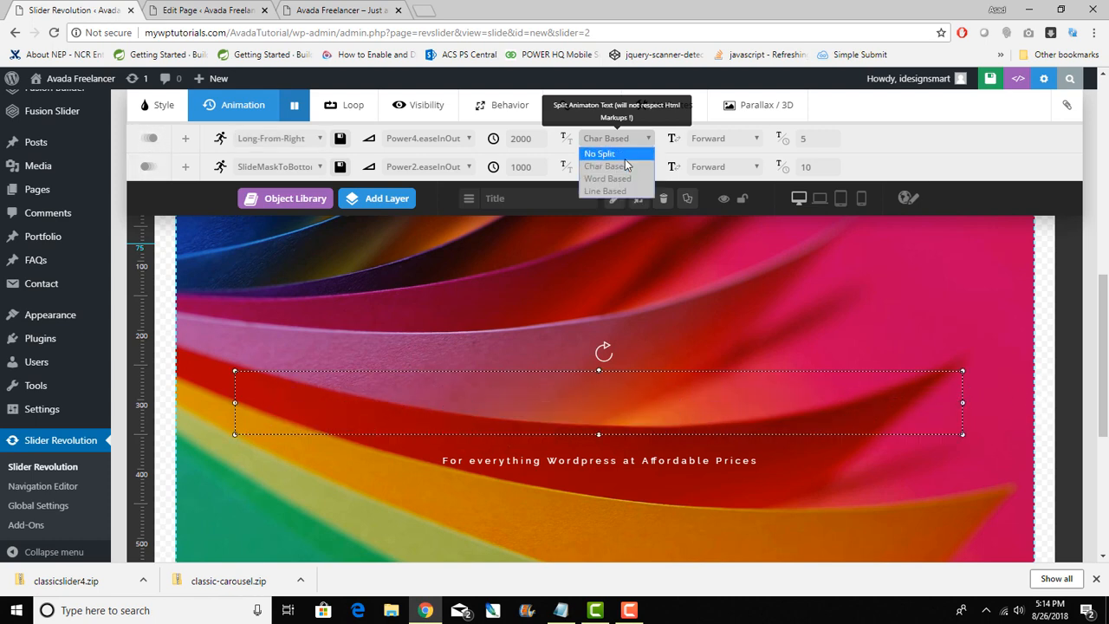
left_click(624, 155)
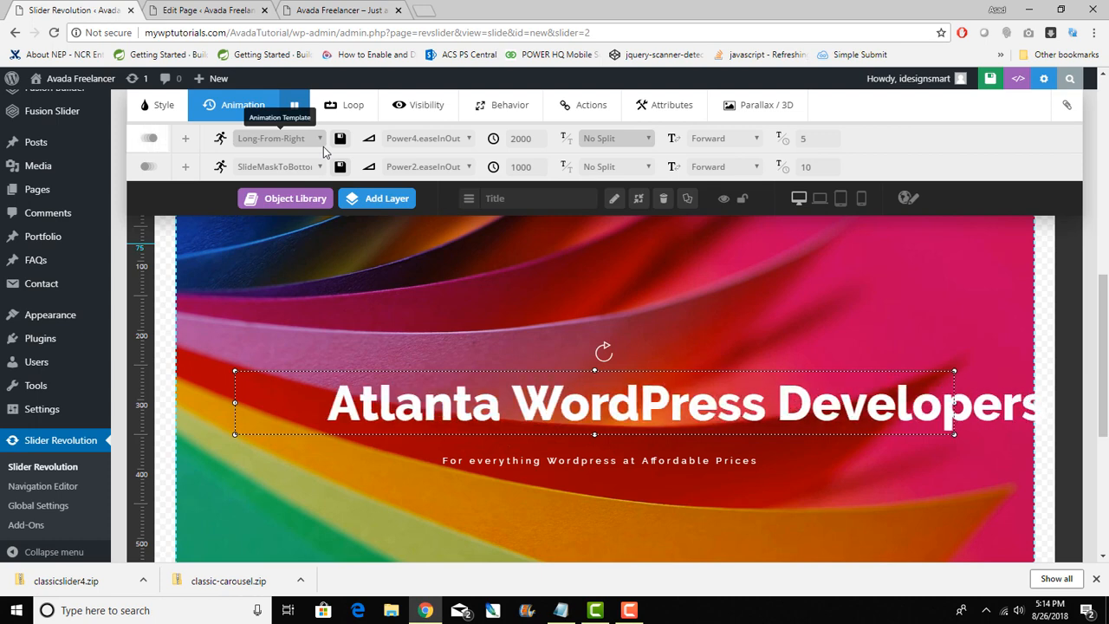
left_click(620, 136)
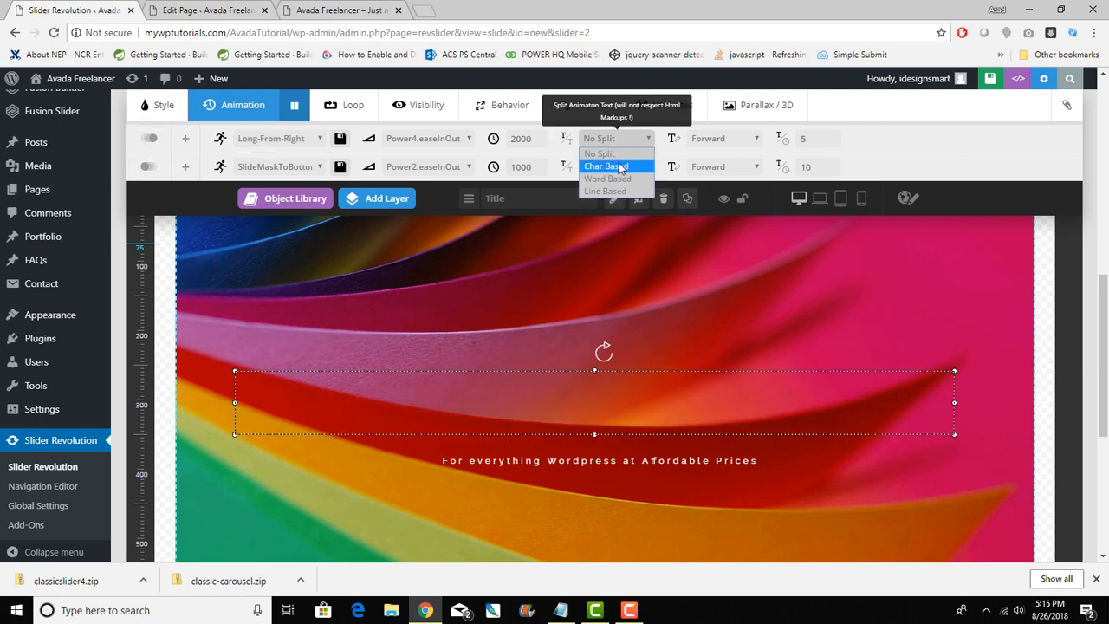
left_click(620, 168)
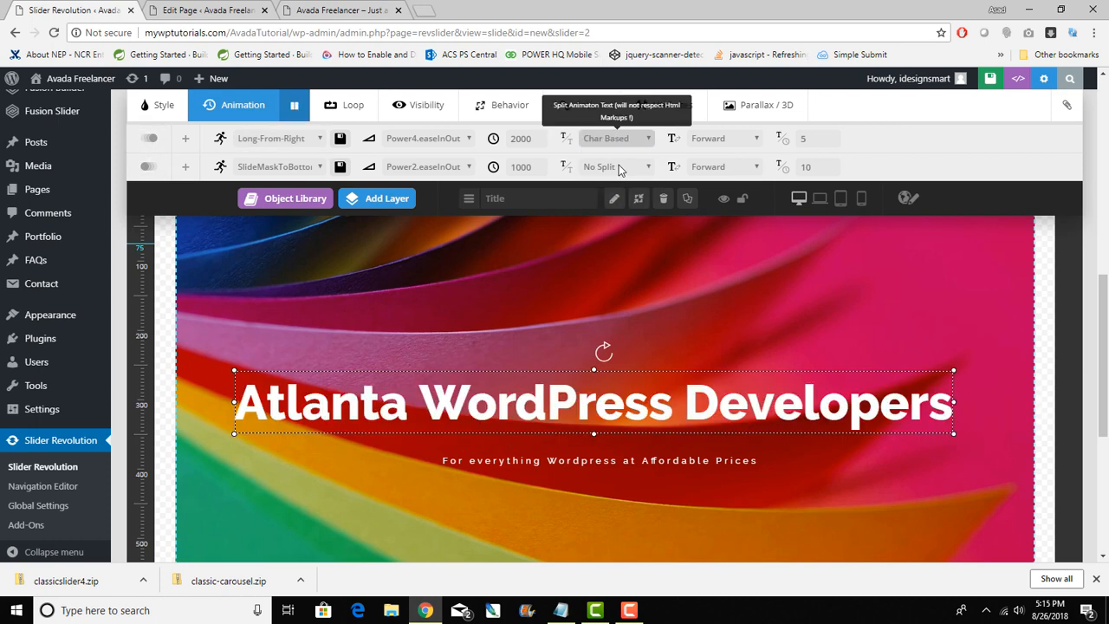
double_click(513, 138)
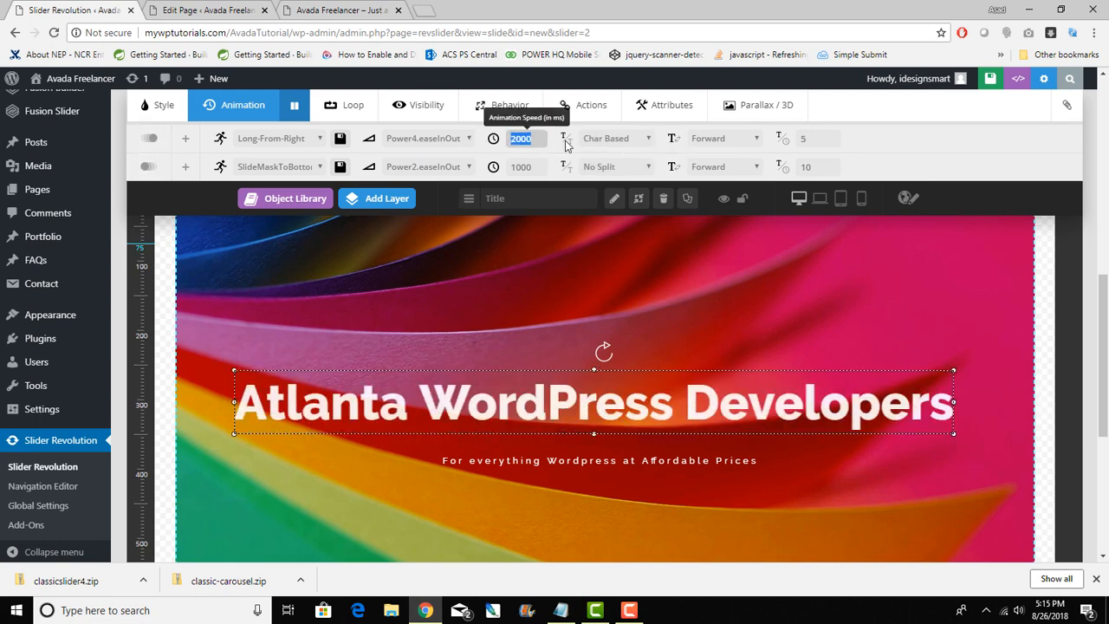
scroll(764, 448, "down", 3)
scroll(764, 448, "up", 3)
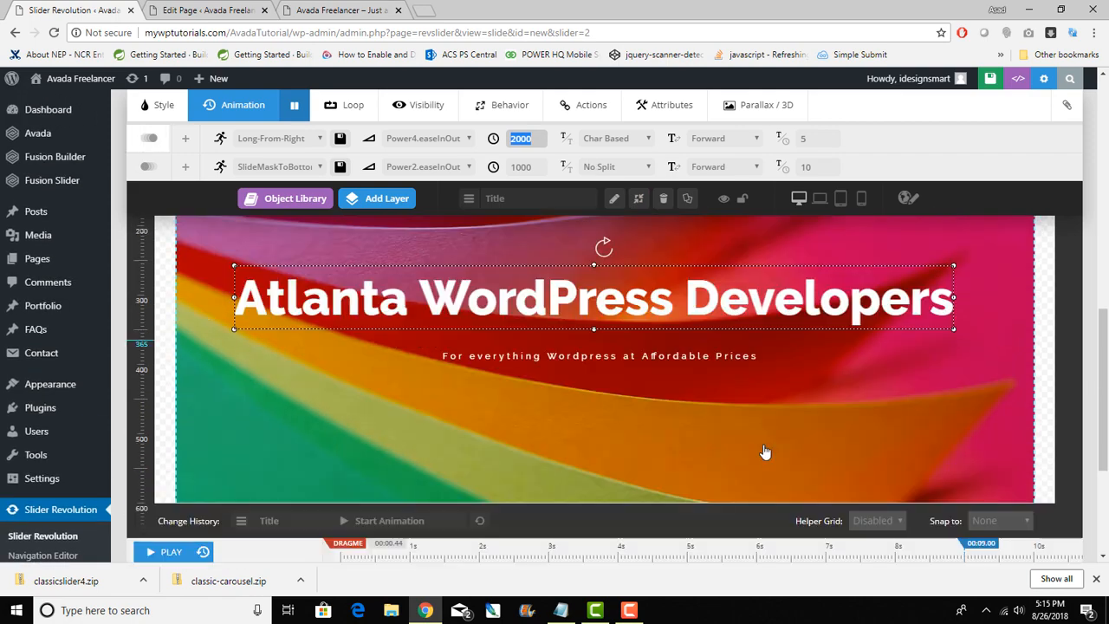
scroll(765, 450, "down", 1)
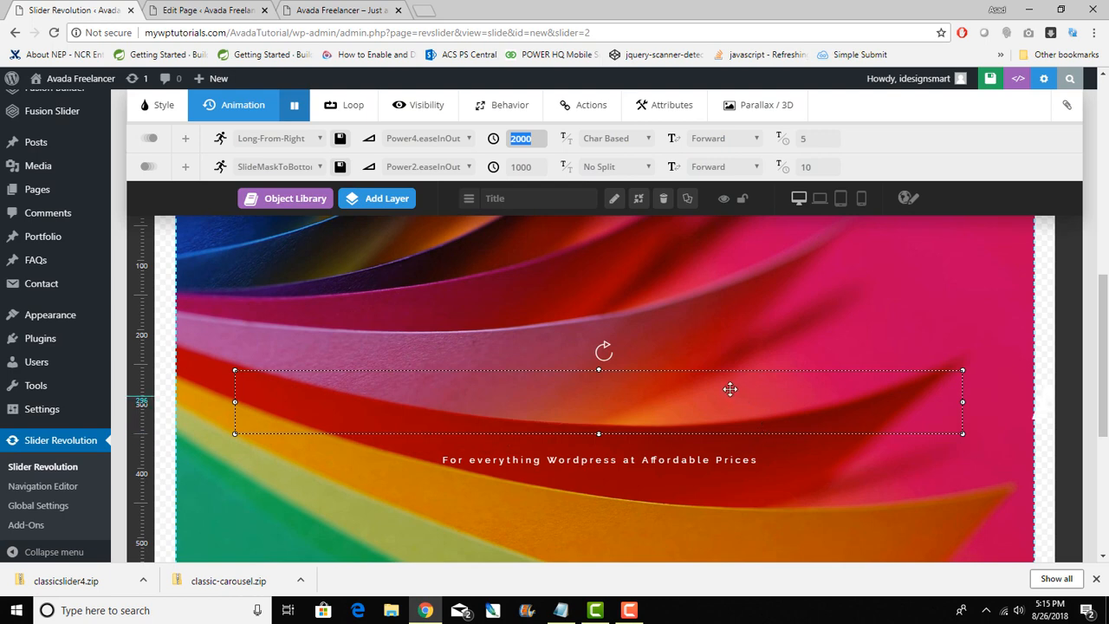
scroll(731, 389, "up", 1)
scroll(725, 387, "down", 1)
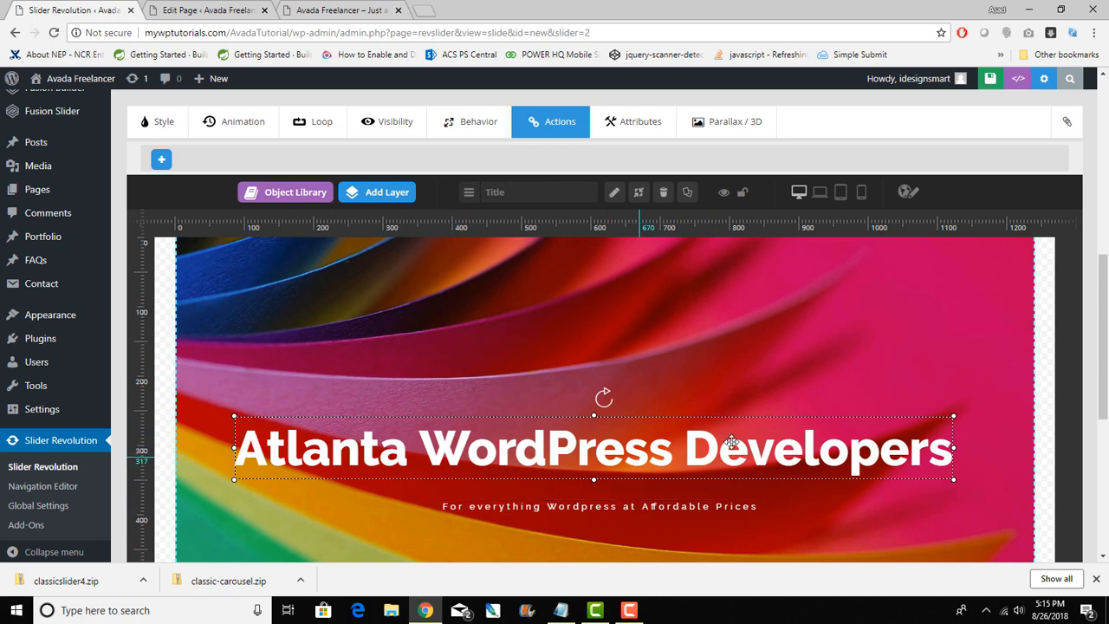
- Add an action with the Click trigger to the title layer, browse the available action types, and leave it Disabled
left_click(160, 162)
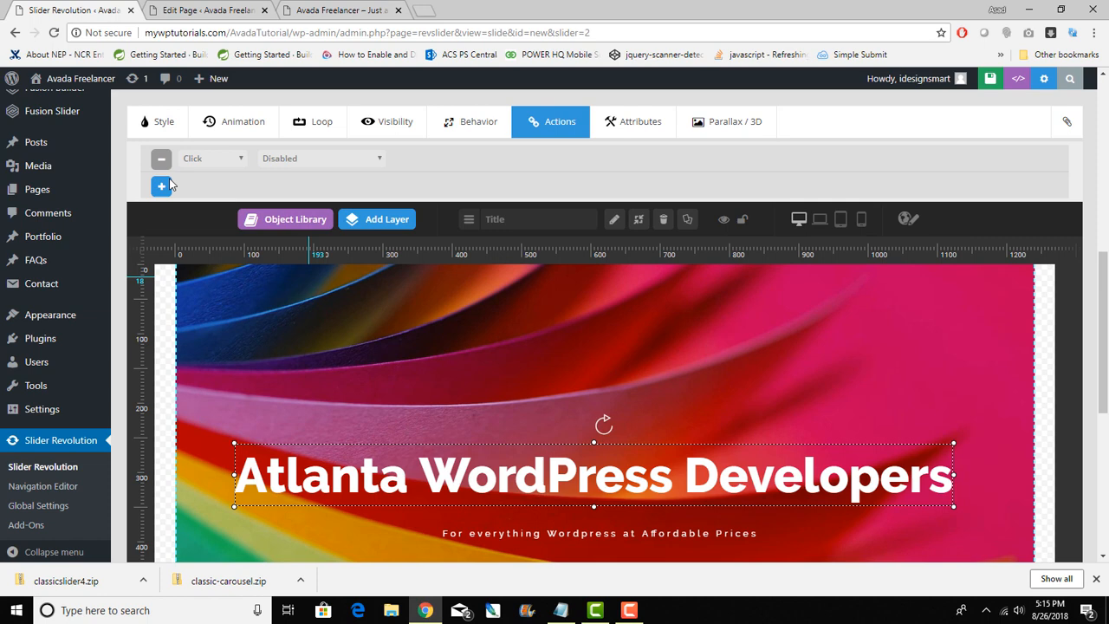
left_click(219, 161)
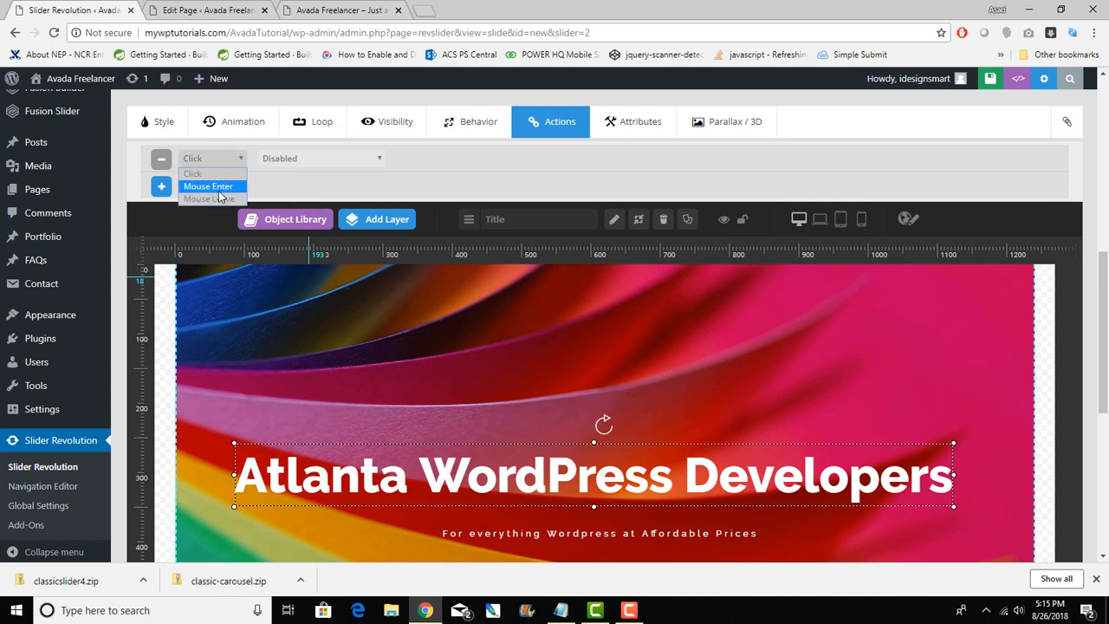
left_click(232, 175)
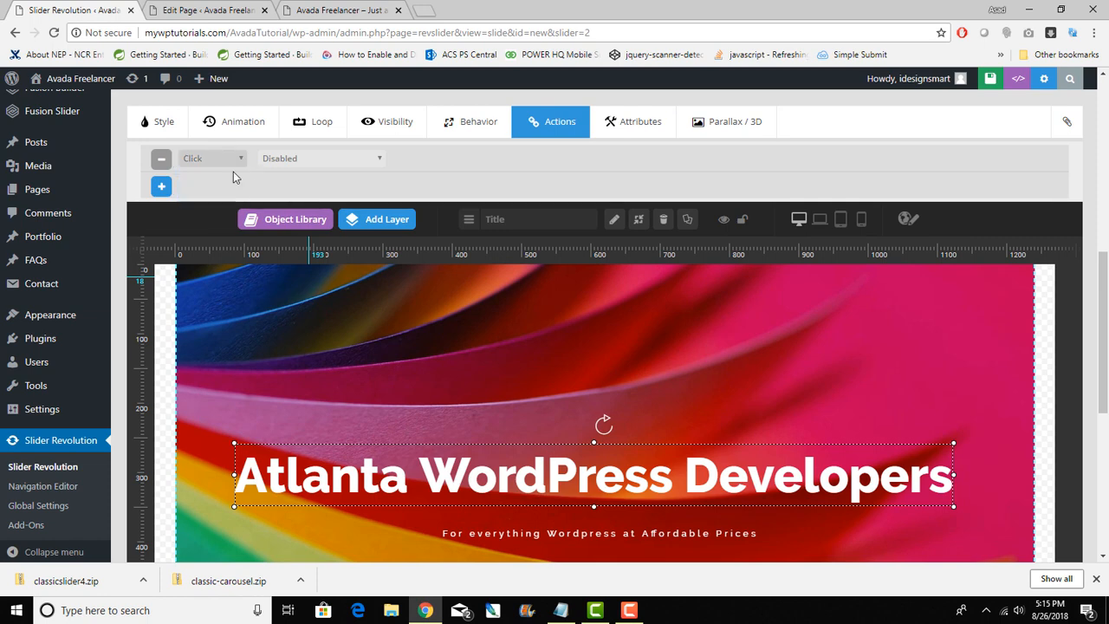
left_click(295, 161)
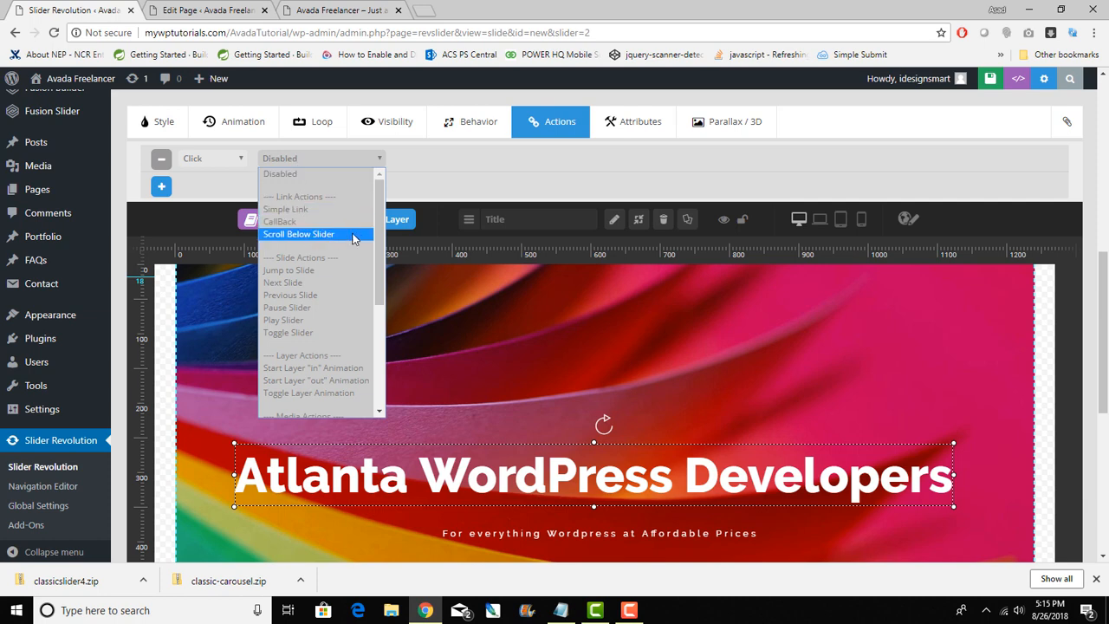
left_click_drag(378, 264, 381, 208)
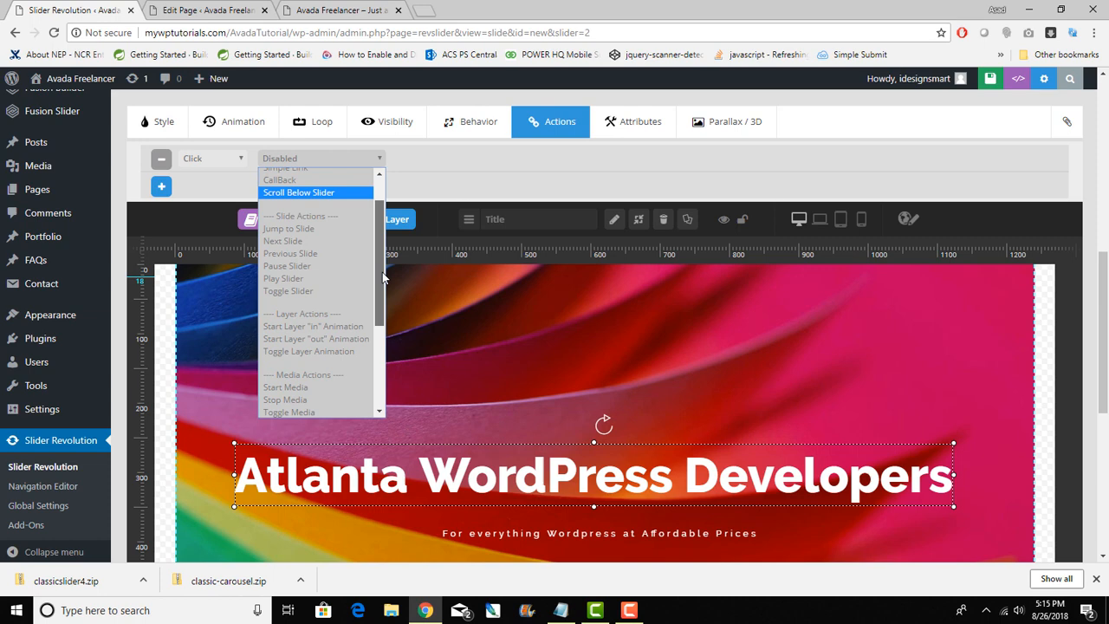
left_click(483, 177)
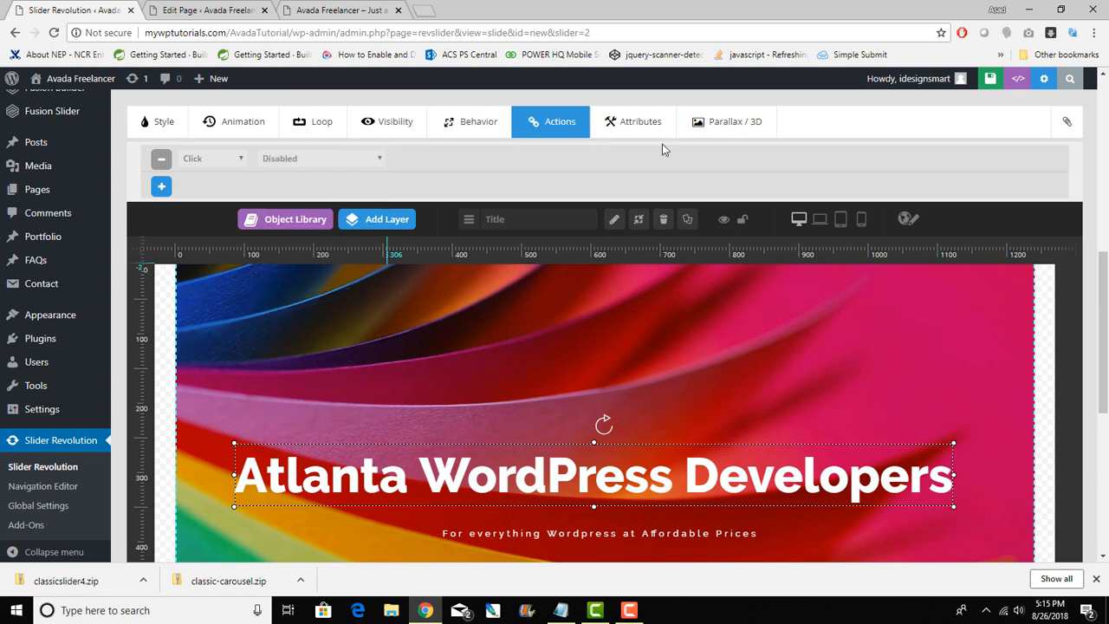
- Save the Intro slide with its edited title layer
scroll(685, 260, "down", 3)
scroll(699, 327, "up", 5)
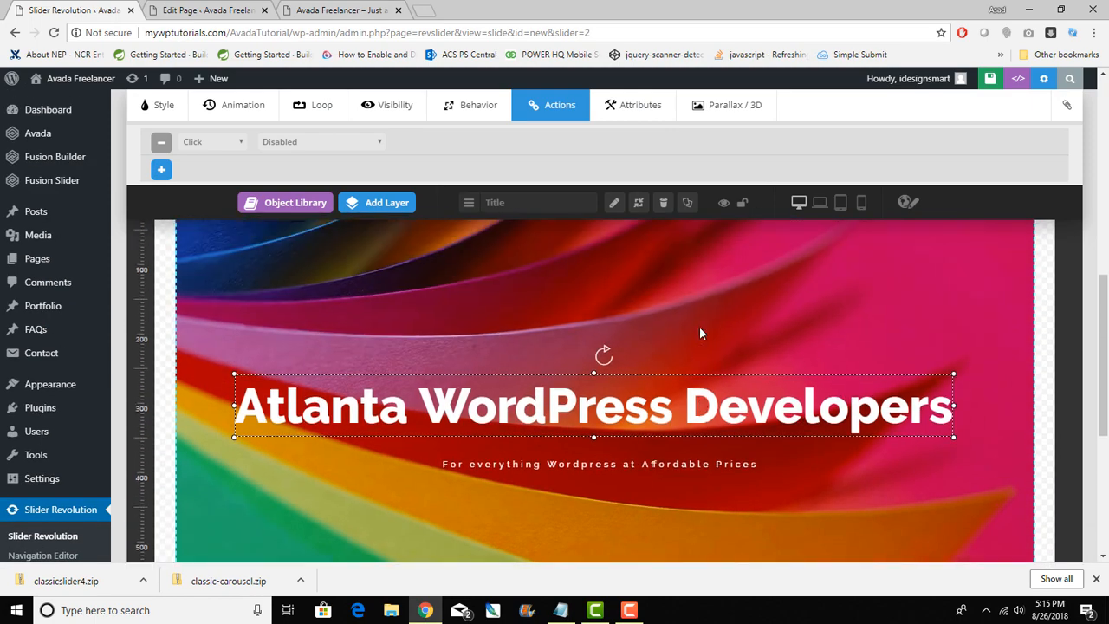
scroll(702, 334, "down", 3)
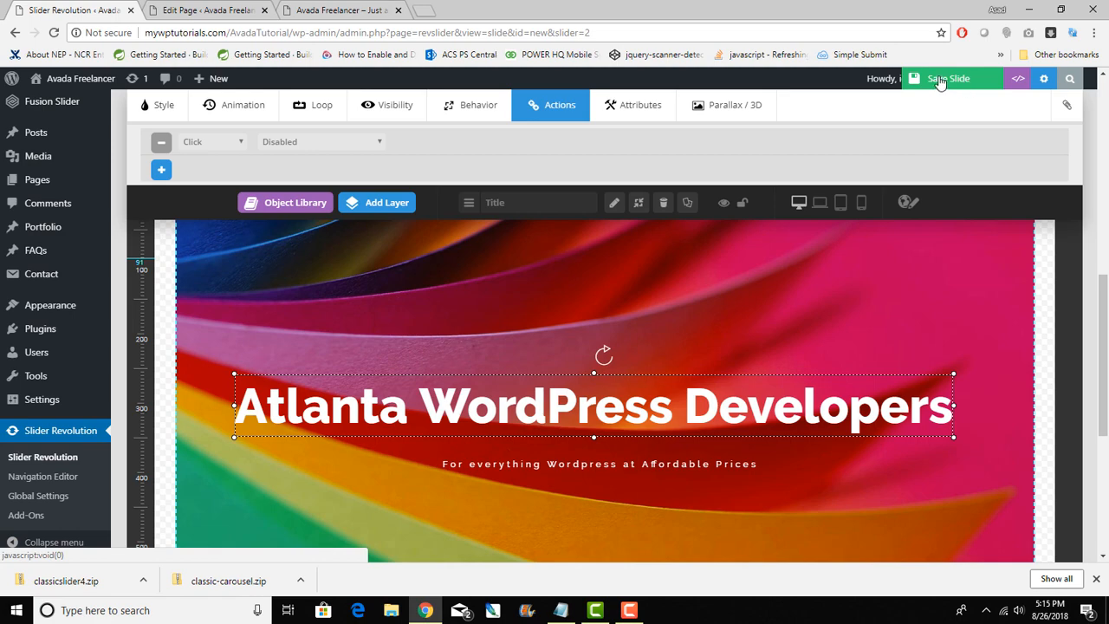
left_click(940, 81)
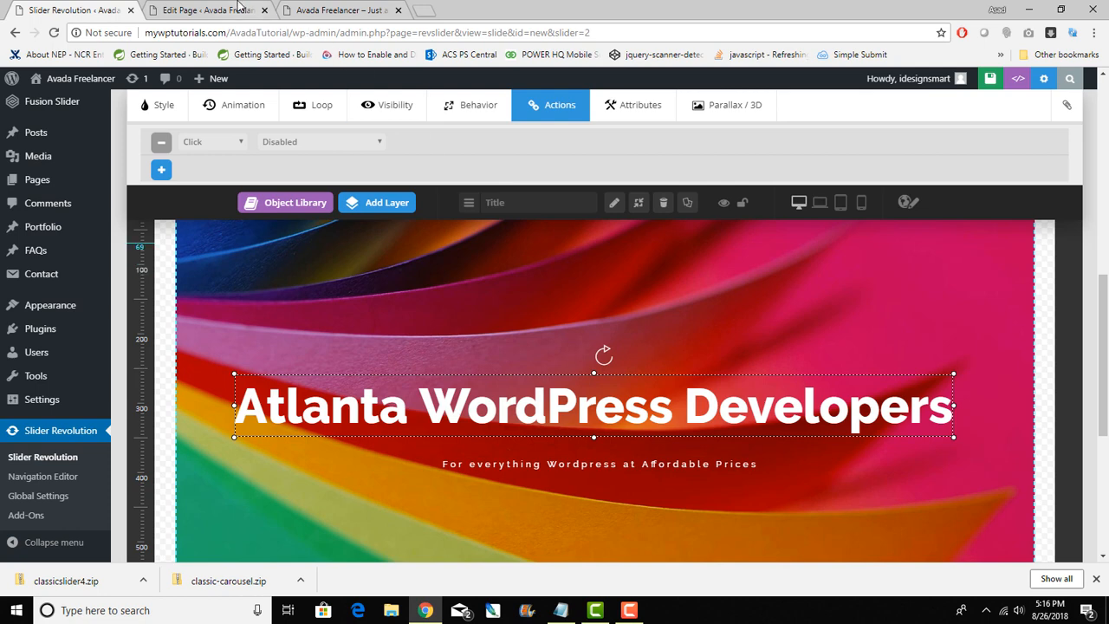
- Reload the live home page, check the edited Intro slide, and display the HTML5 Video slide
left_click(346, 10)
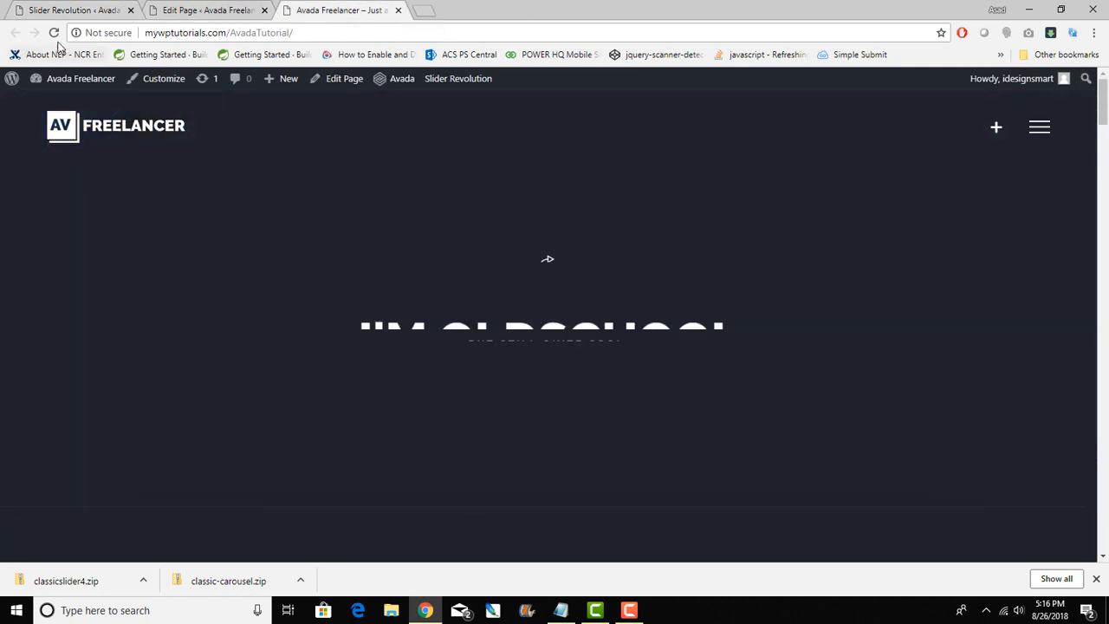
left_click(54, 32)
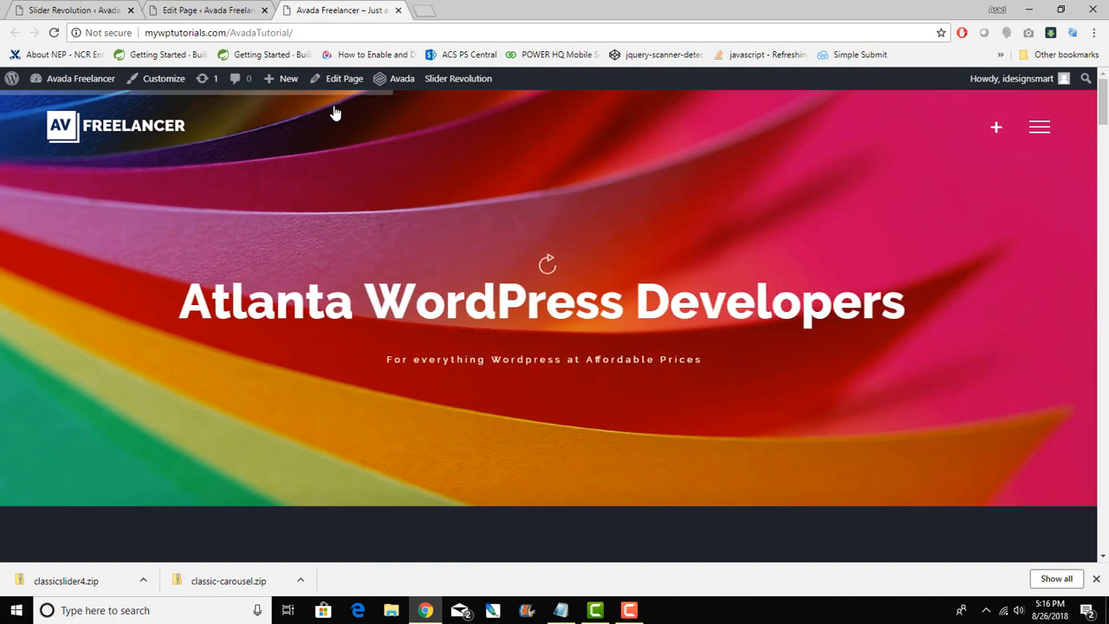
mouse_move(711, 323)
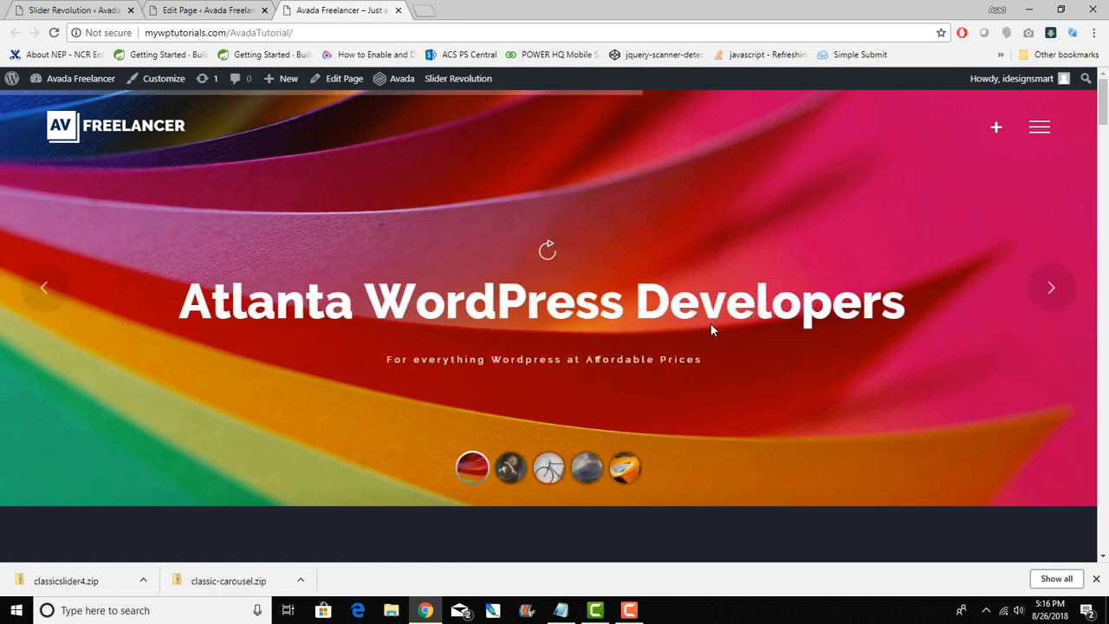
left_click(258, 11)
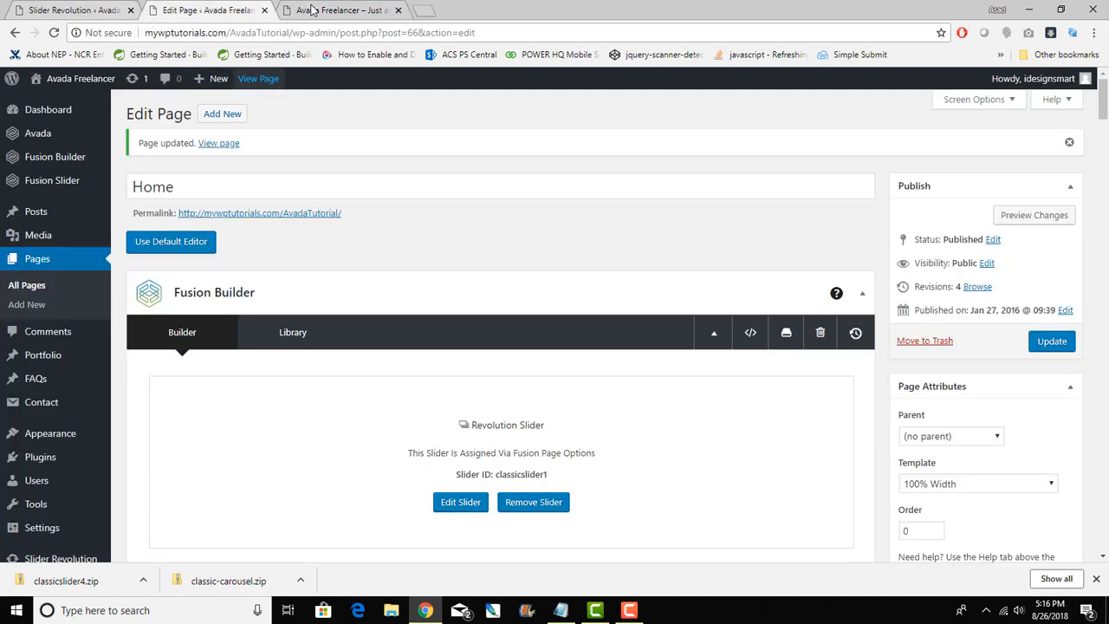
left_click(340, 10)
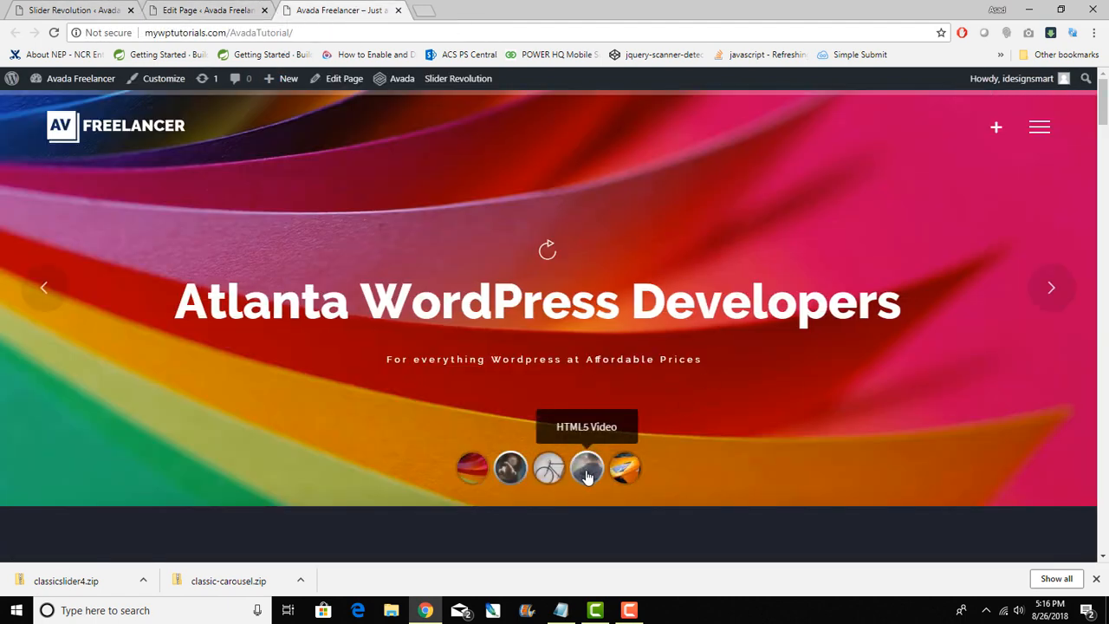
left_click(586, 474)
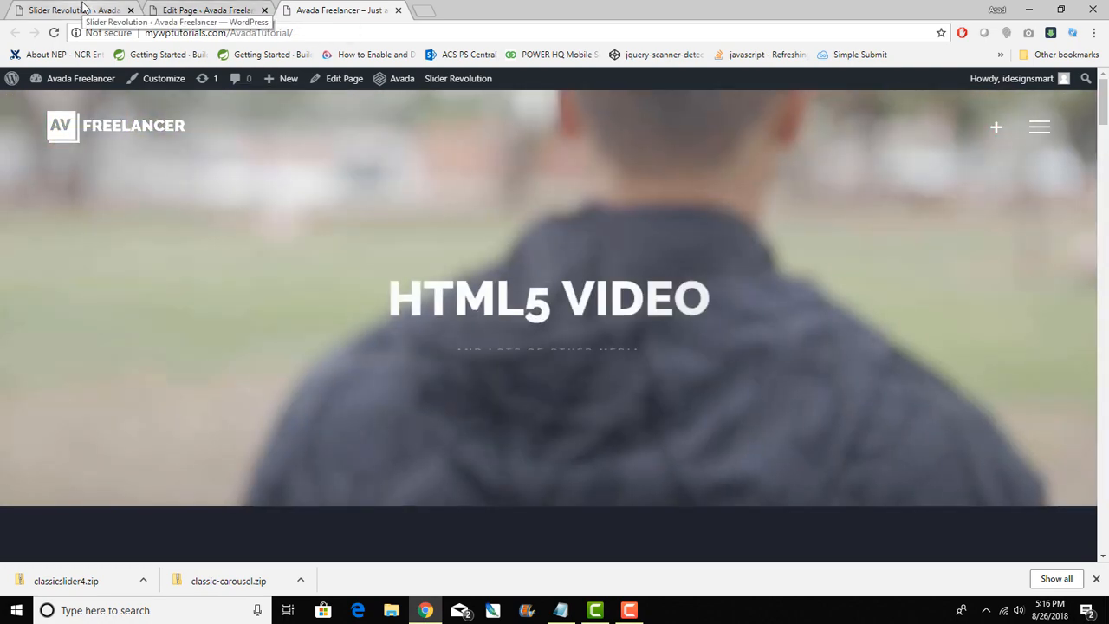
- Return to the ClassicSlider1 slide editor and open slide #4 HTML5 Video for editing
left_click(84, 9)
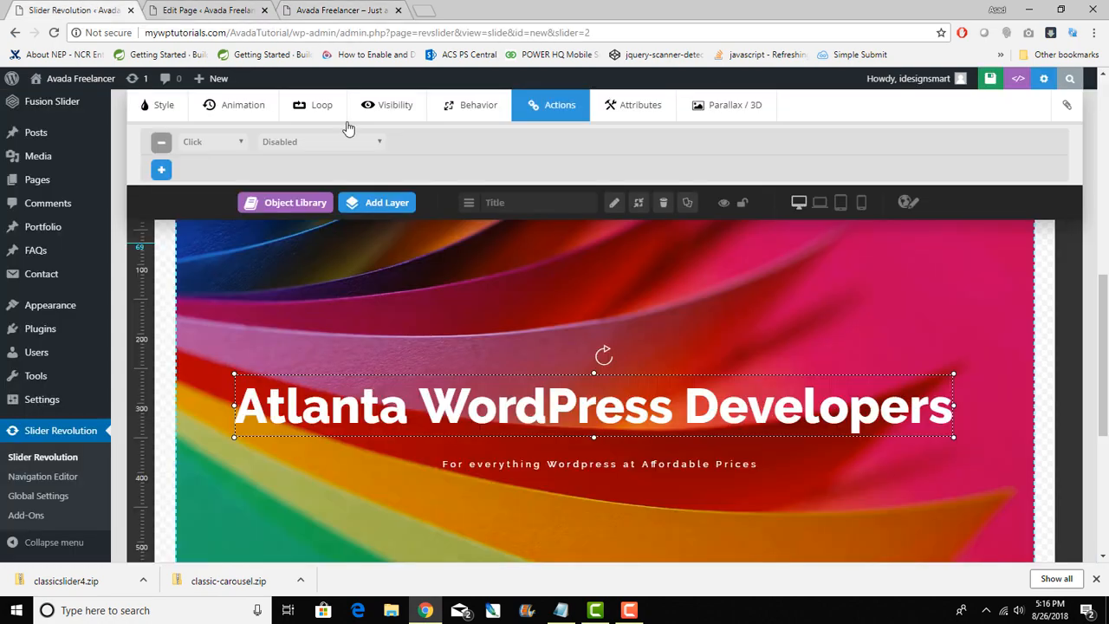
scroll(596, 334, "down", 3)
scroll(596, 333, "up", 4)
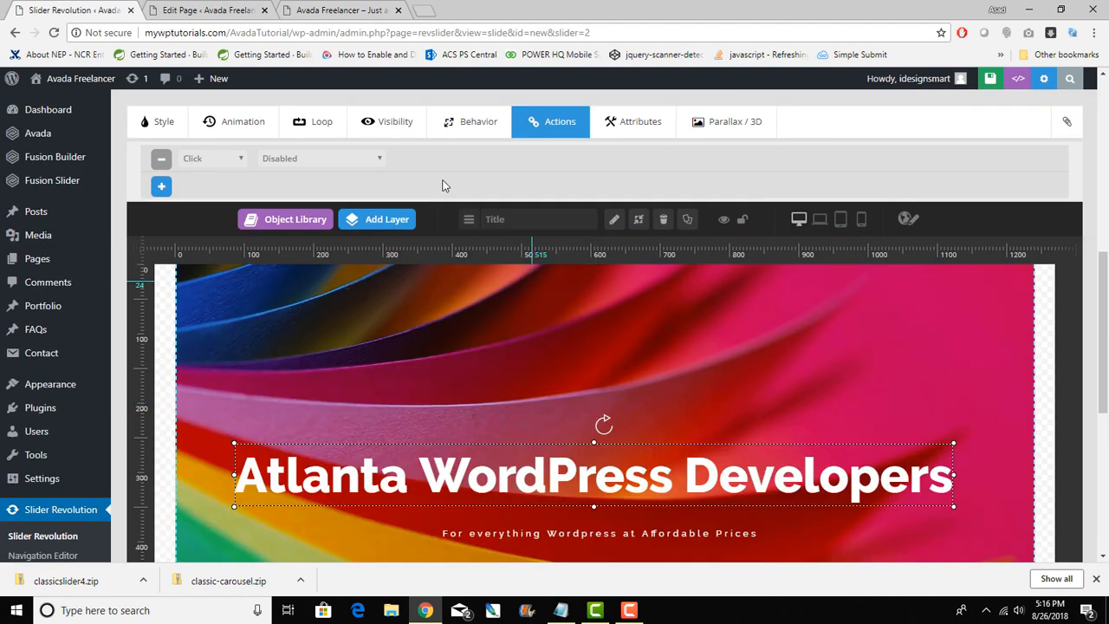
scroll(342, 169, "up", 6)
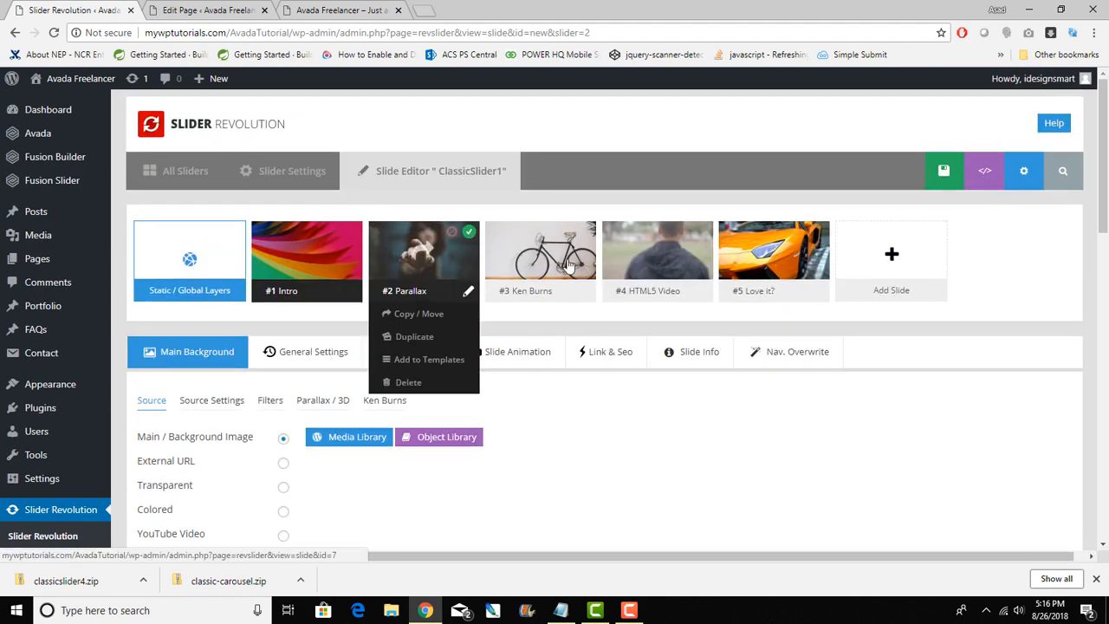
mouse_move(420, 254)
mouse_move(678, 251)
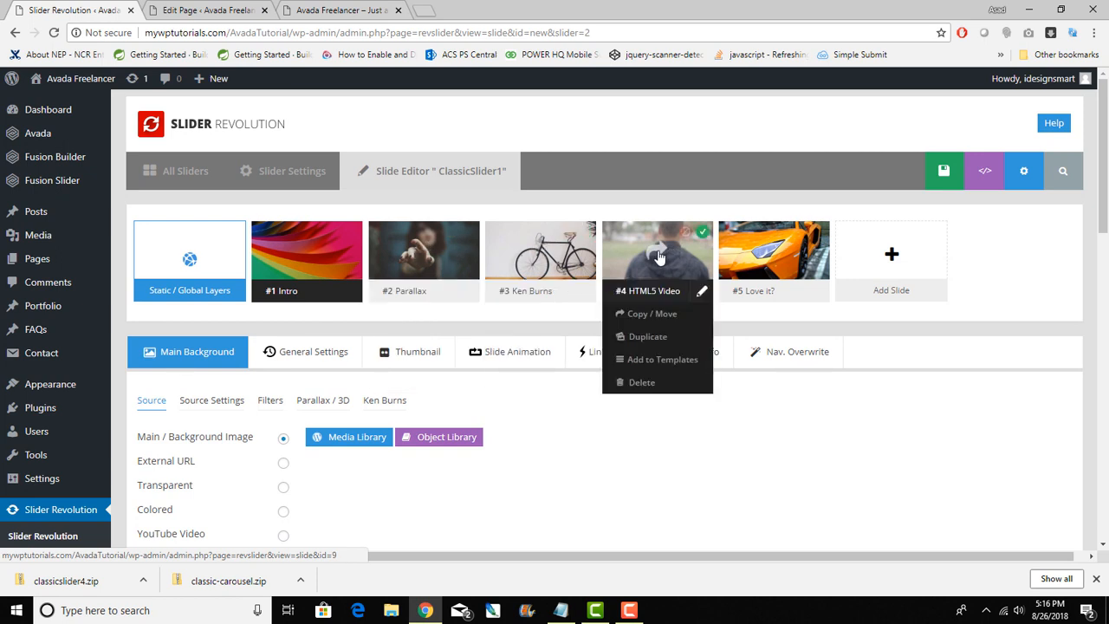
left_click_drag(658, 255, 627, 285)
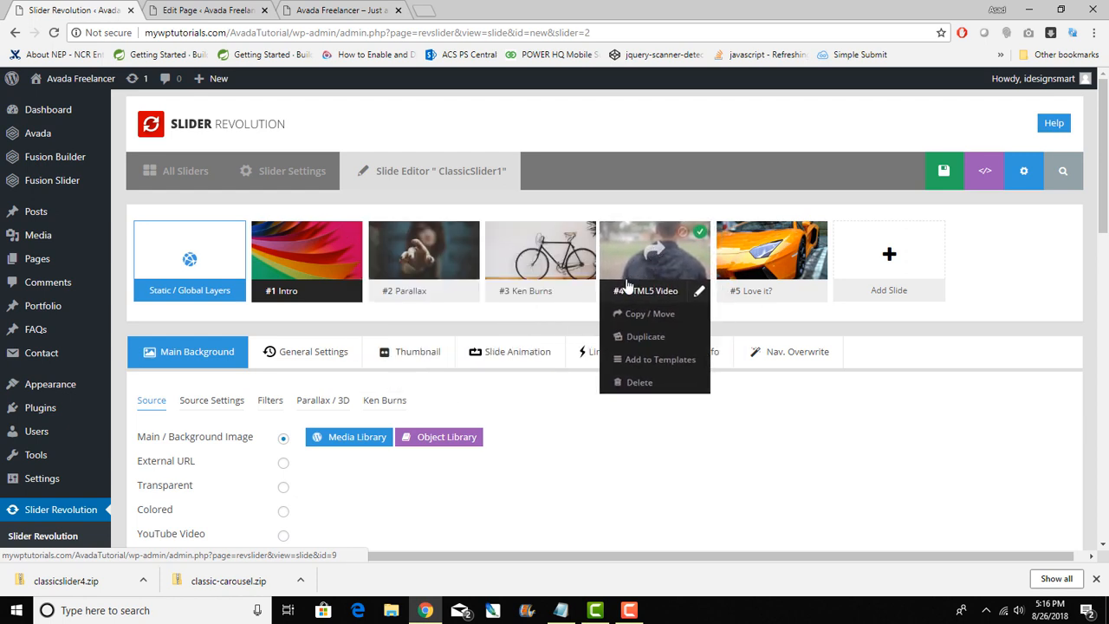
mouse_move(304, 292)
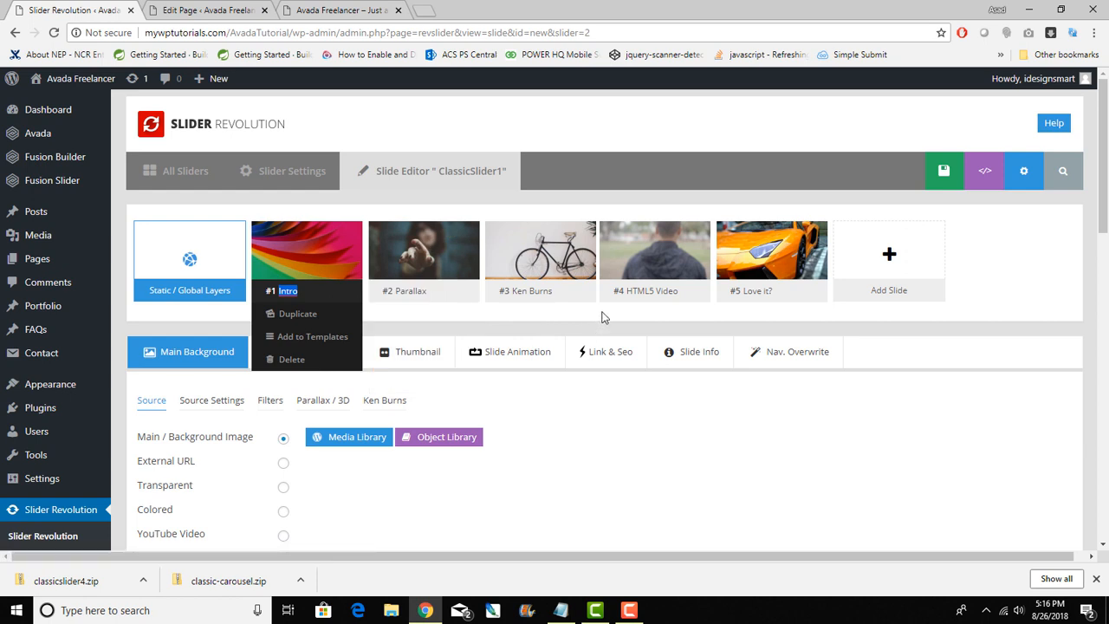
left_click(656, 260)
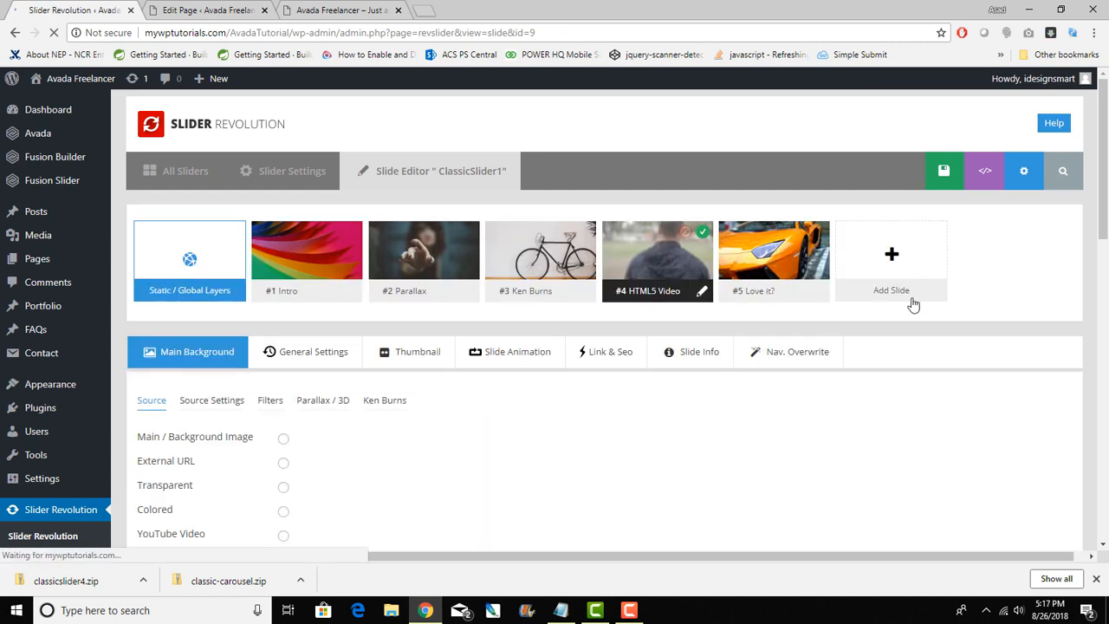
- Examine the HTML5 Video slide's main background source options and the full path of its MPEG file
scroll(911, 302, "down", 3)
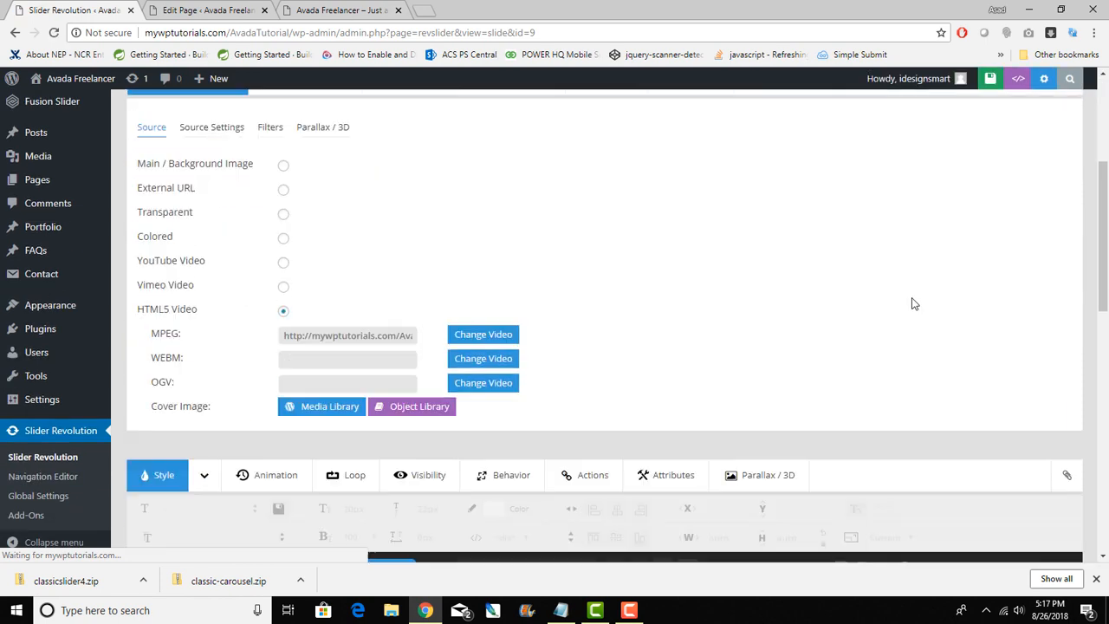
scroll(192, 307, "up", 2)
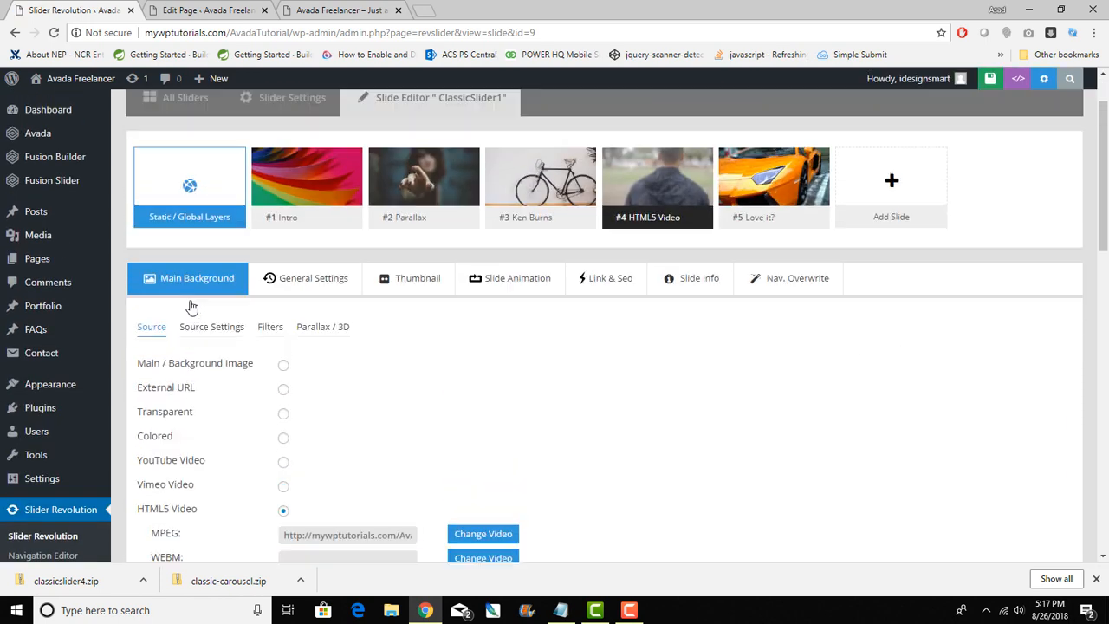
scroll(176, 380, "down", 2)
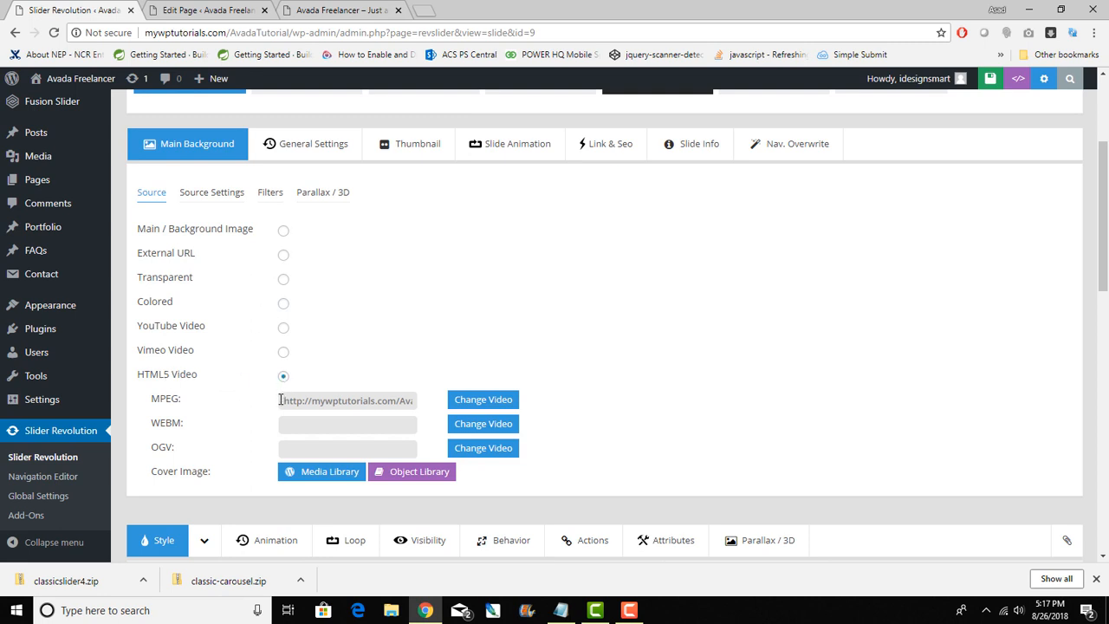
left_click_drag(282, 400, 426, 404)
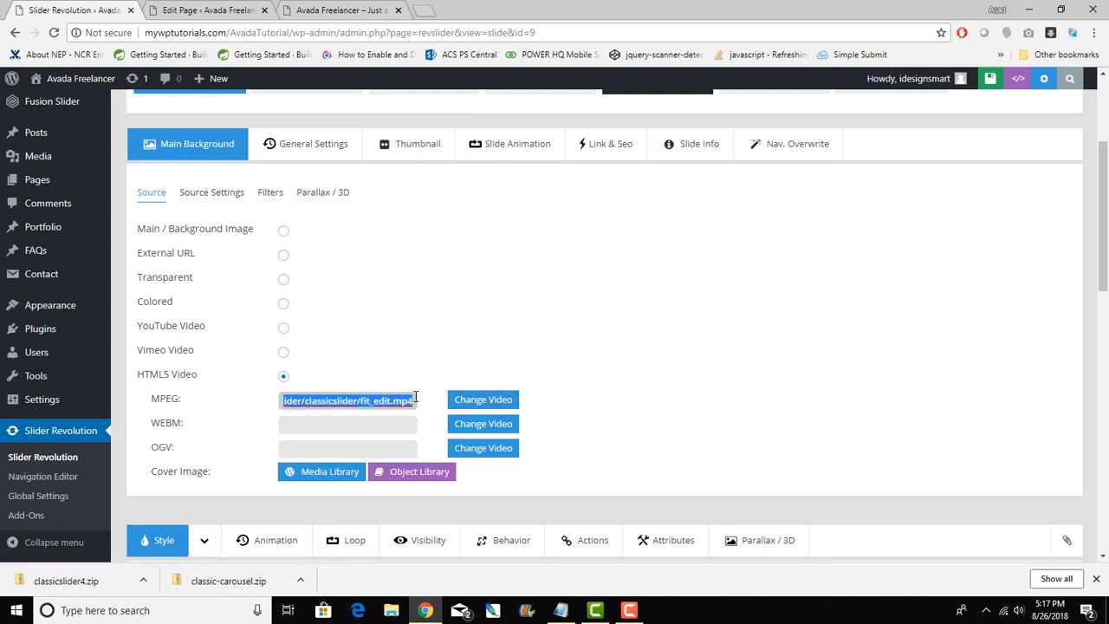
scroll(424, 381, "up", 3)
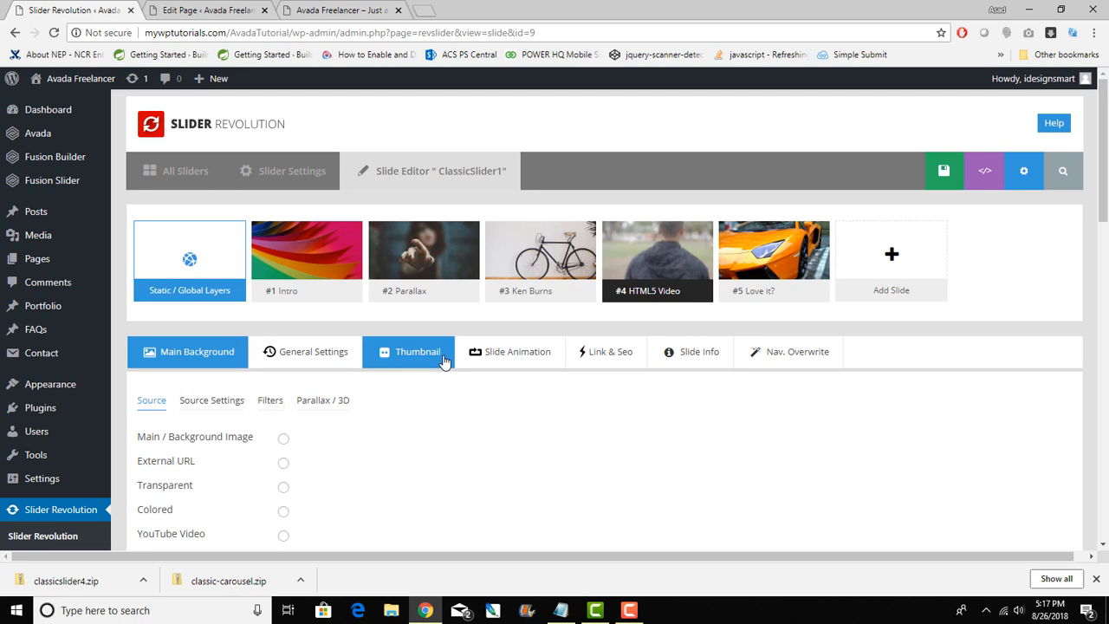
scroll(566, 402, "down", 4)
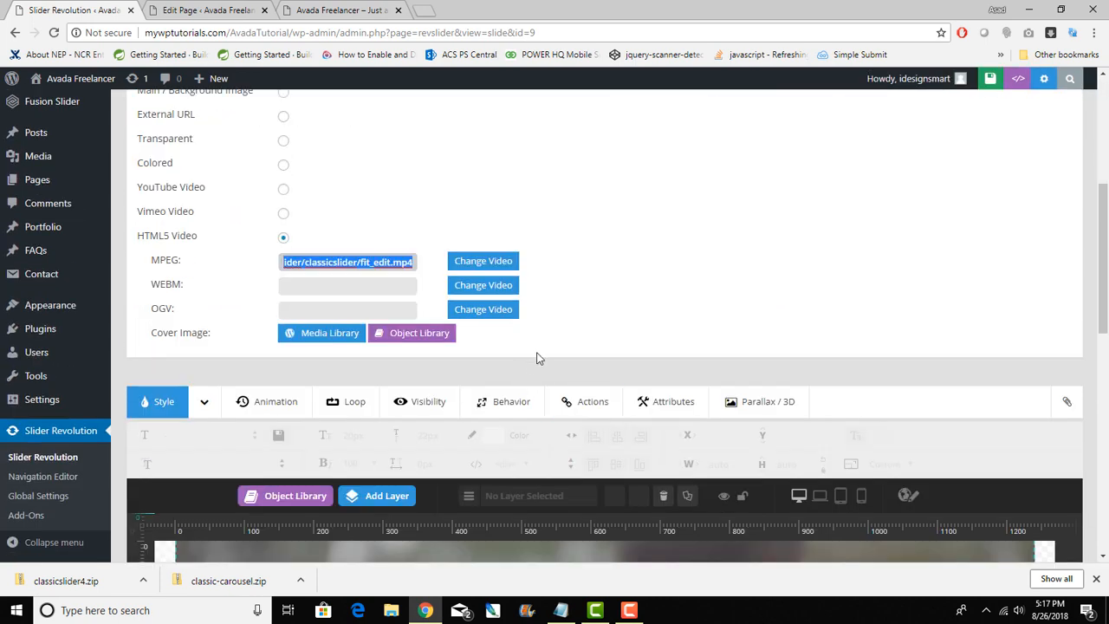
scroll(546, 351, "up", 4)
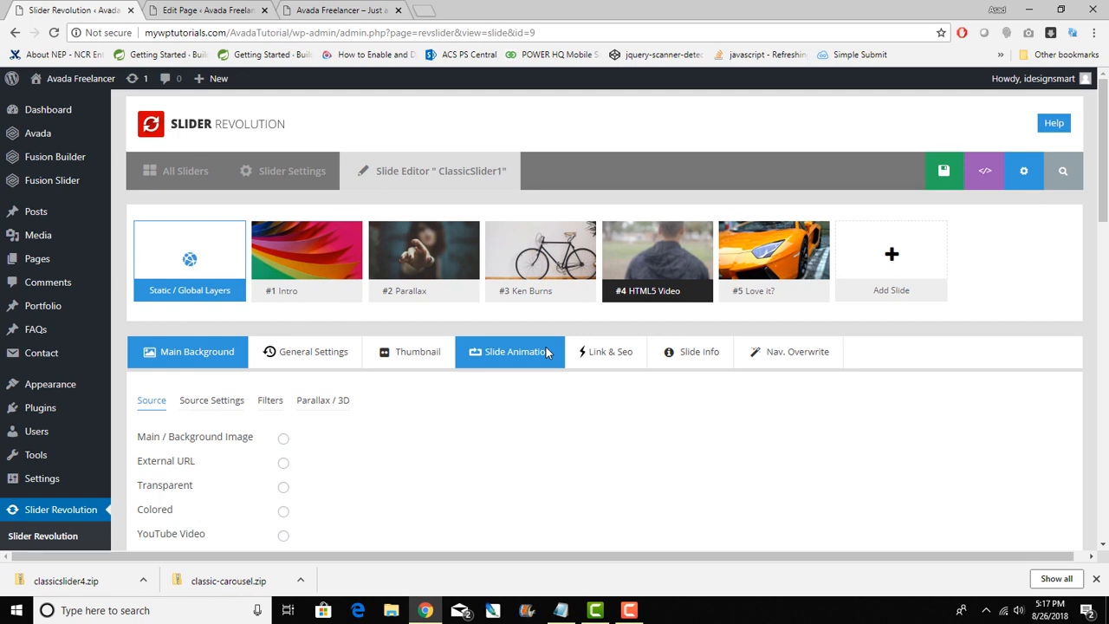
scroll(546, 351, "down", 2)
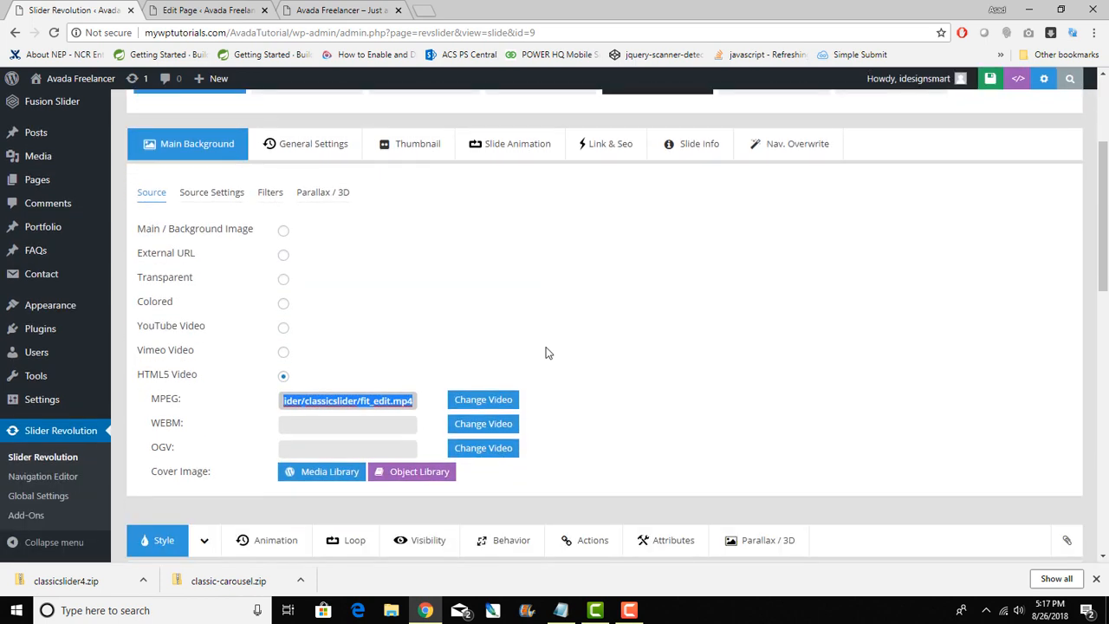
- Inspect the HTML5 Video slide's icon, title and subtitle layers on the canvas
scroll(546, 352, "down", 8)
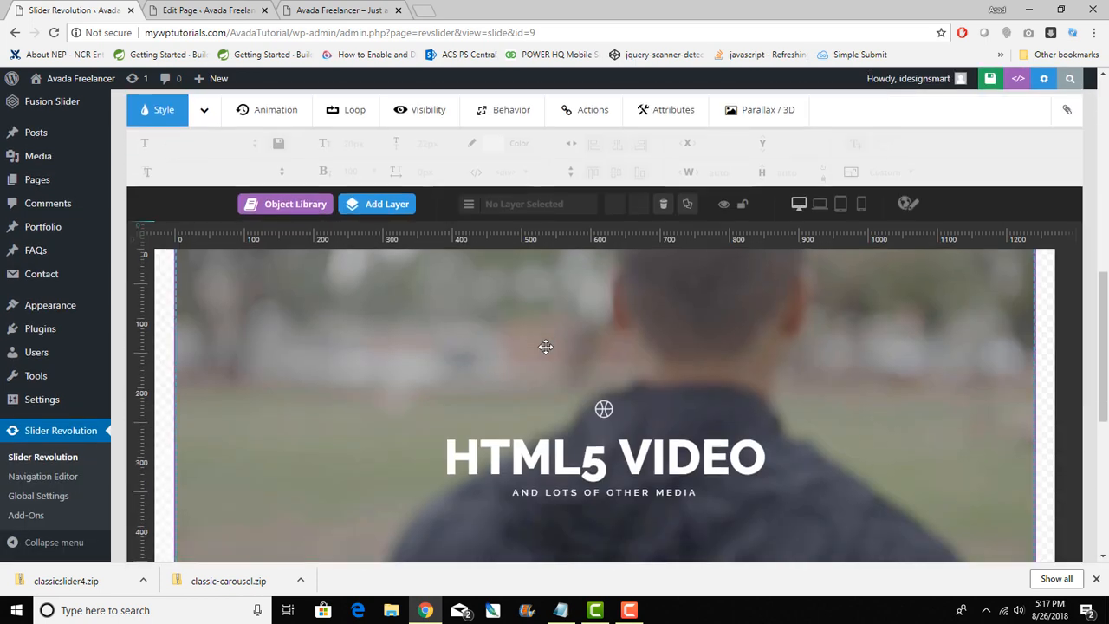
scroll(546, 346, "up", 3)
scroll(546, 347, "up", 1)
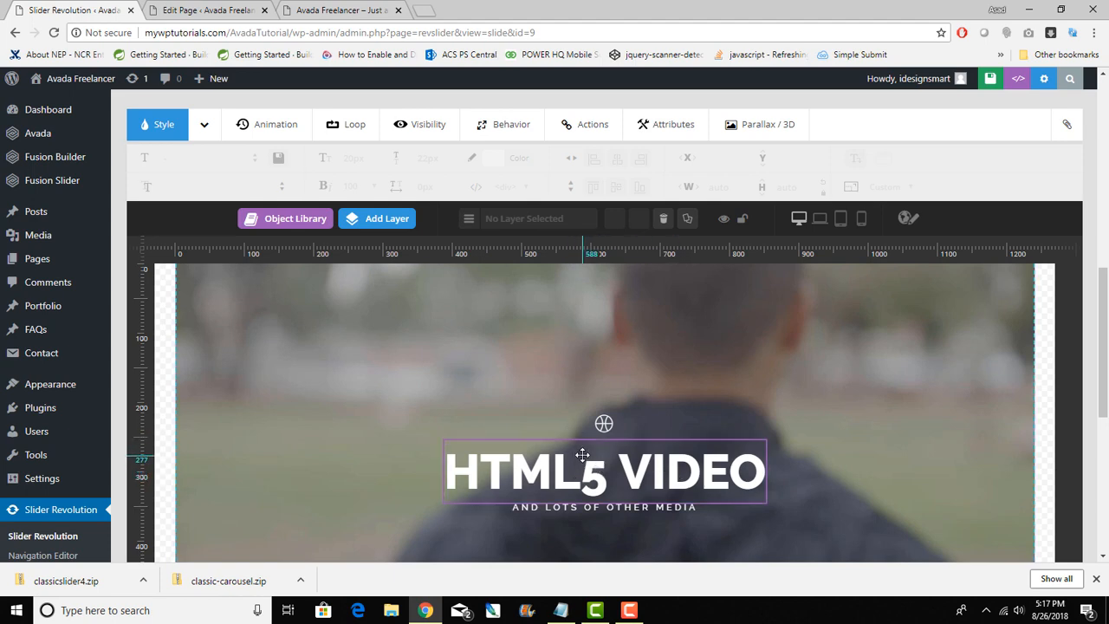
scroll(583, 455, "up", 1)
scroll(582, 455, "down", 3)
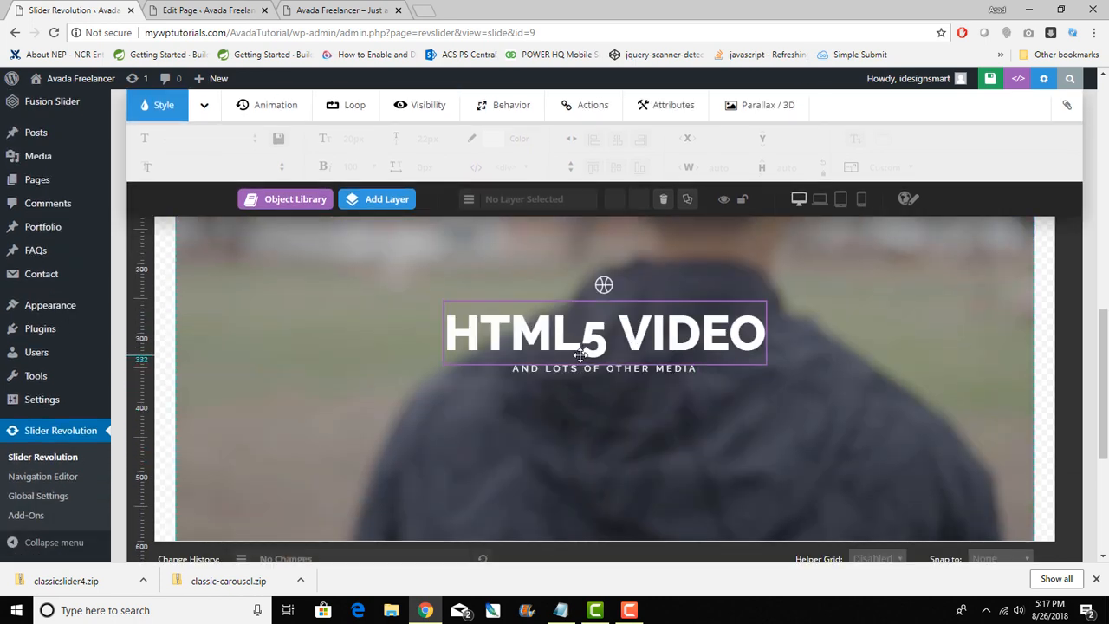
- Unpublish slide #2 Parallax and save the slide
scroll(584, 356, "up", 7)
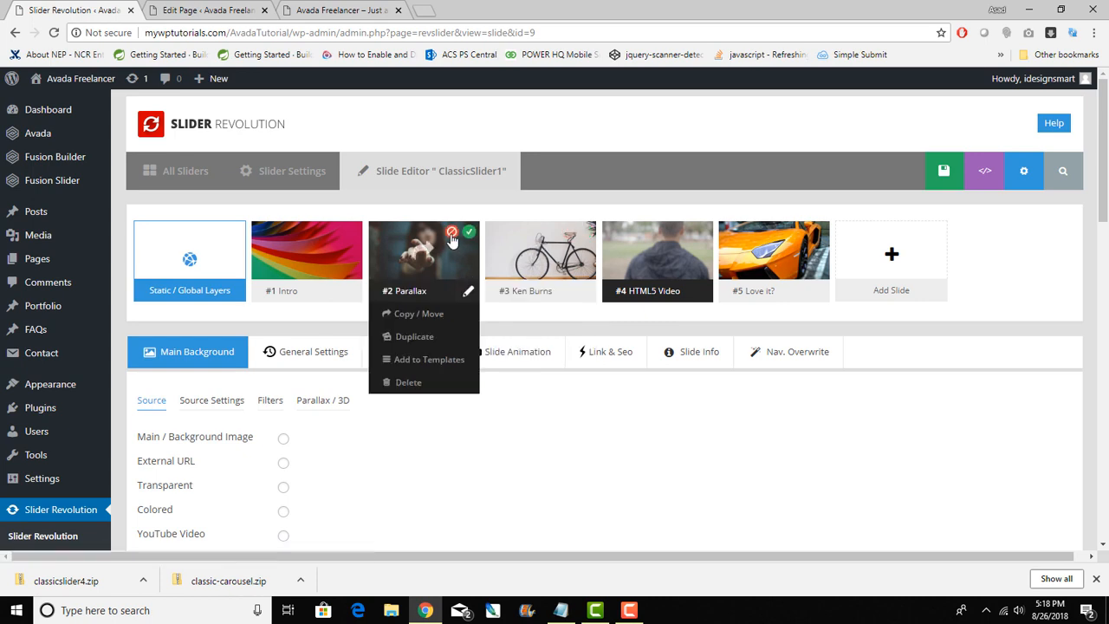
left_click(451, 232)
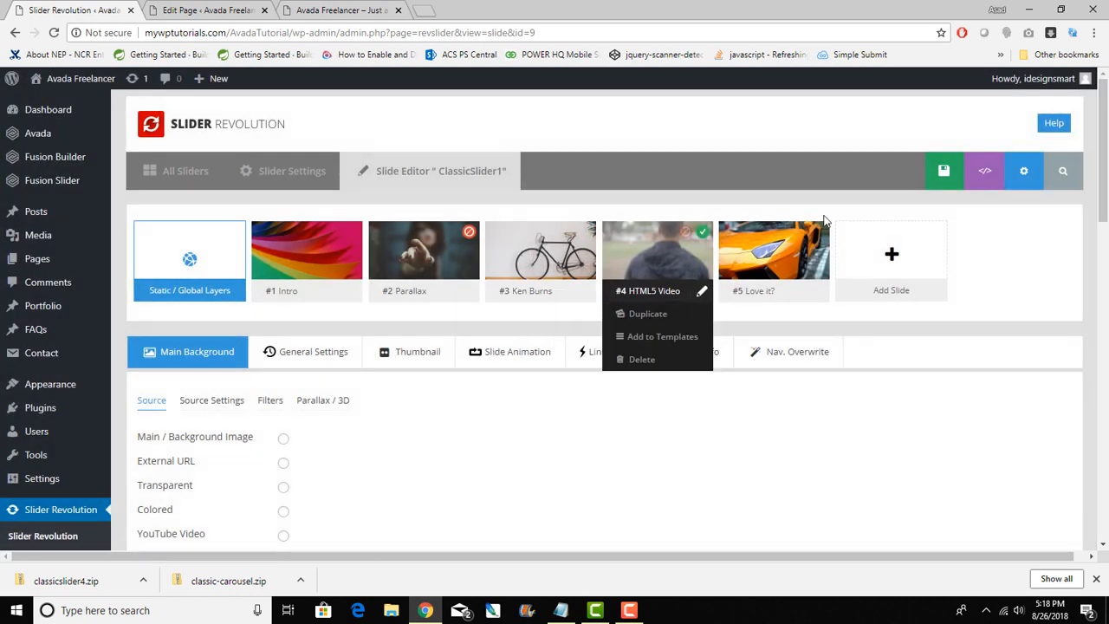
left_click(932, 177)
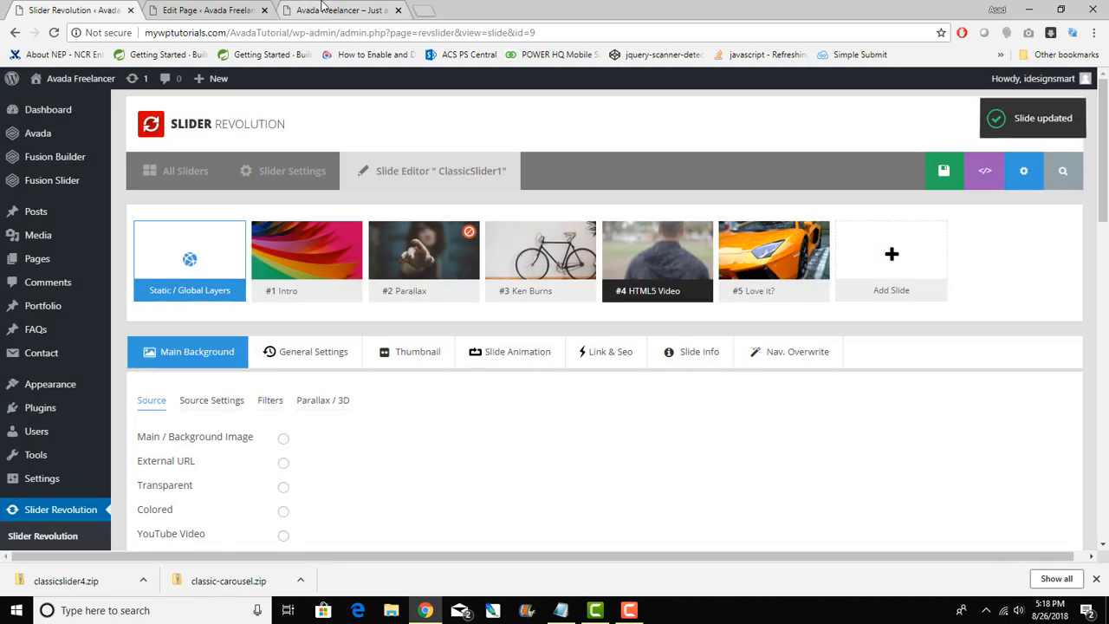
- Reload the live home page and check which slides ClassicSlider1 shows
left_click(340, 10)
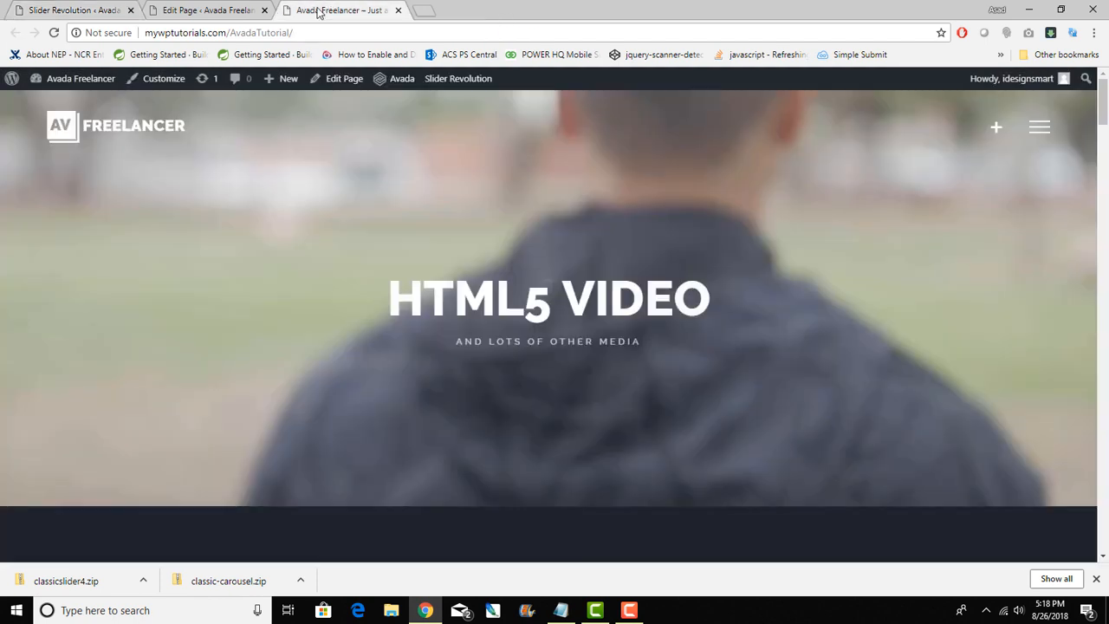
left_click(54, 33)
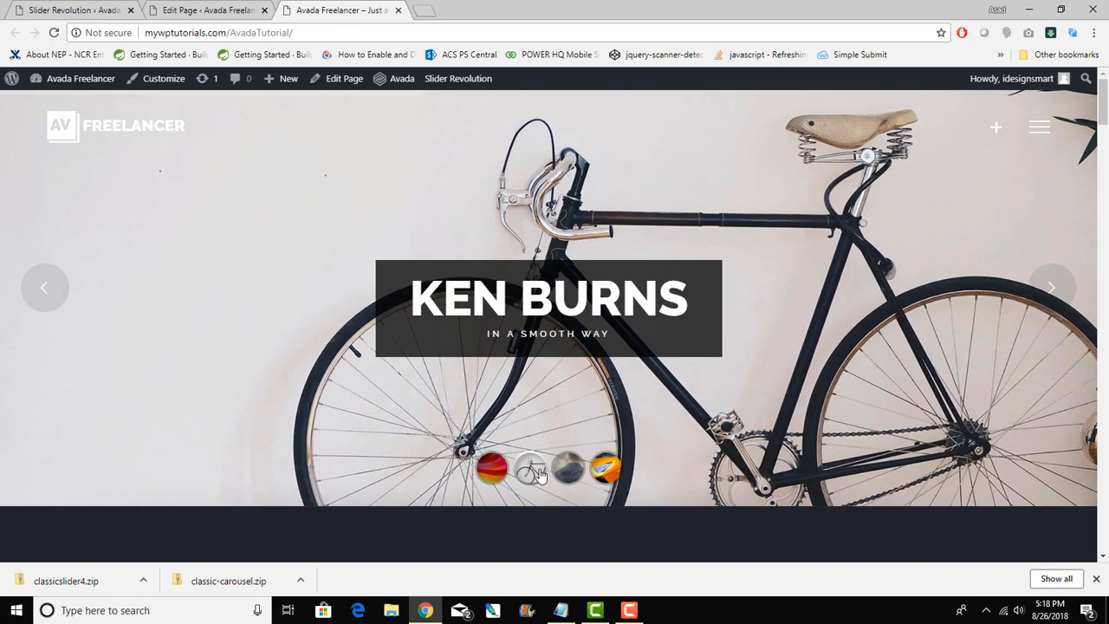
- Go back to the slider editor, open ClassicSlider1's slider settings, and look over the available setting sections
left_click(167, 8)
left_click(49, 7)
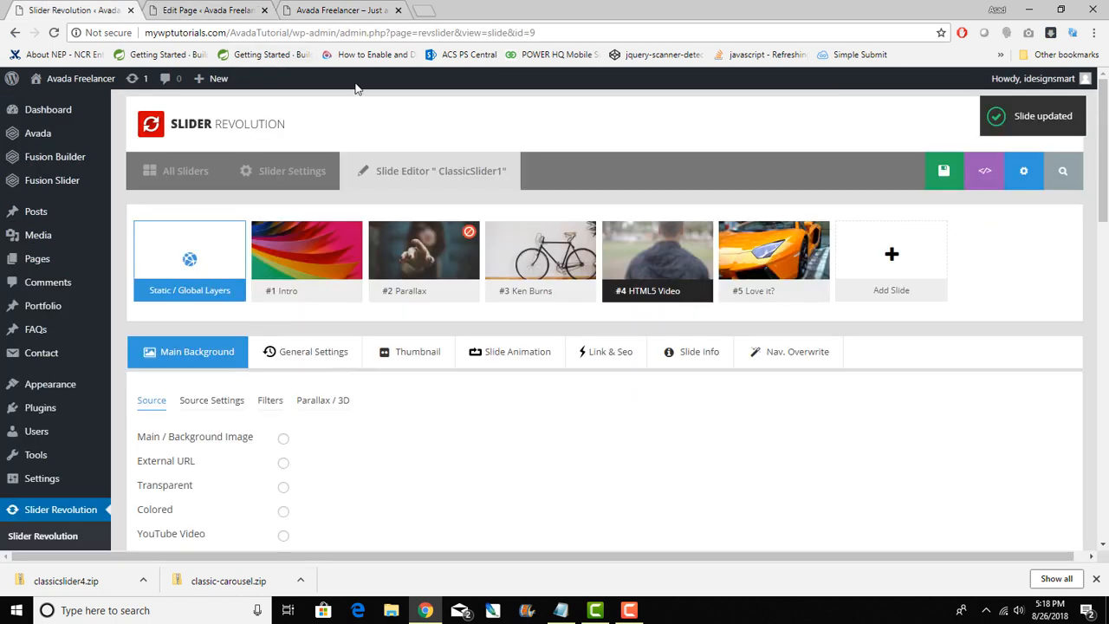
left_click(279, 179)
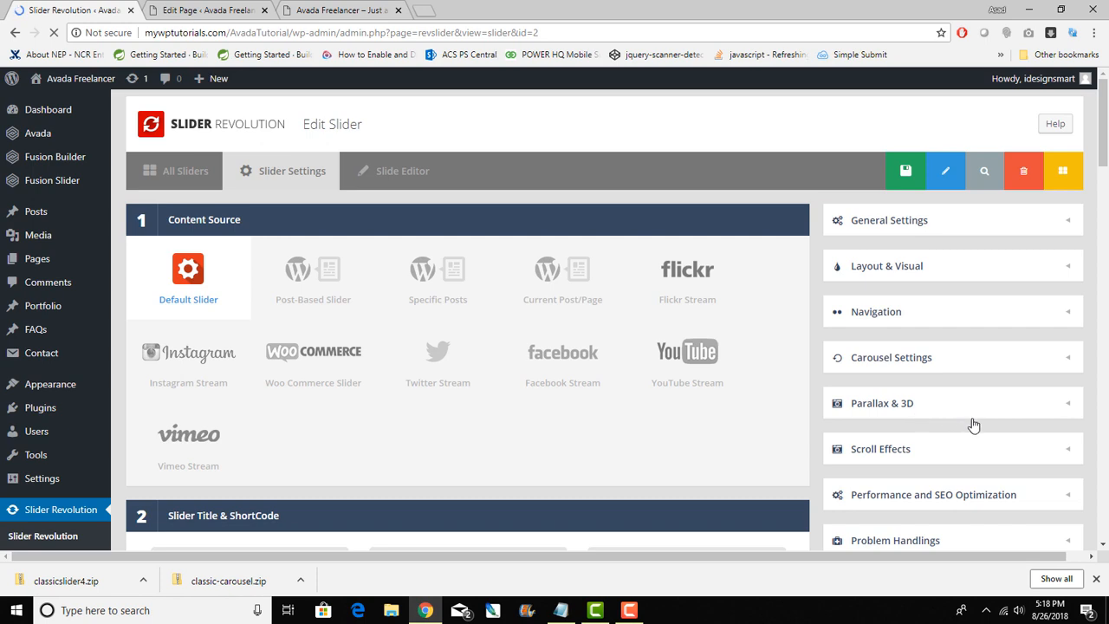
scroll(974, 425, "down", 3)
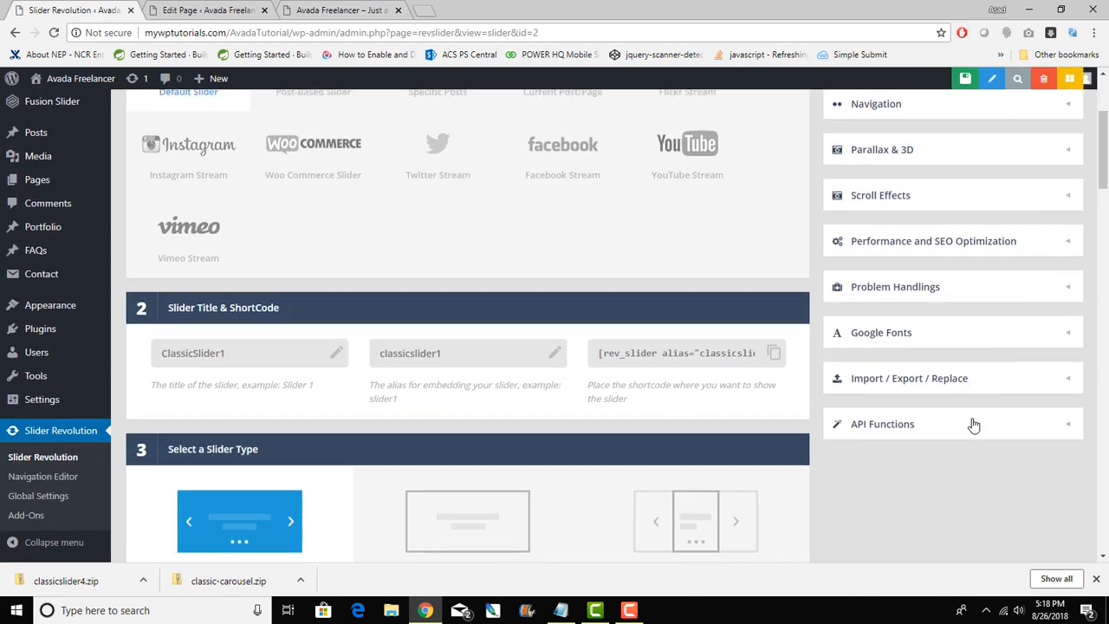
- Expand the Scroll Effects settings and review the fade, blur and grayscale effects, affected elements and scroll dependencies
scroll(974, 425, "up", 2)
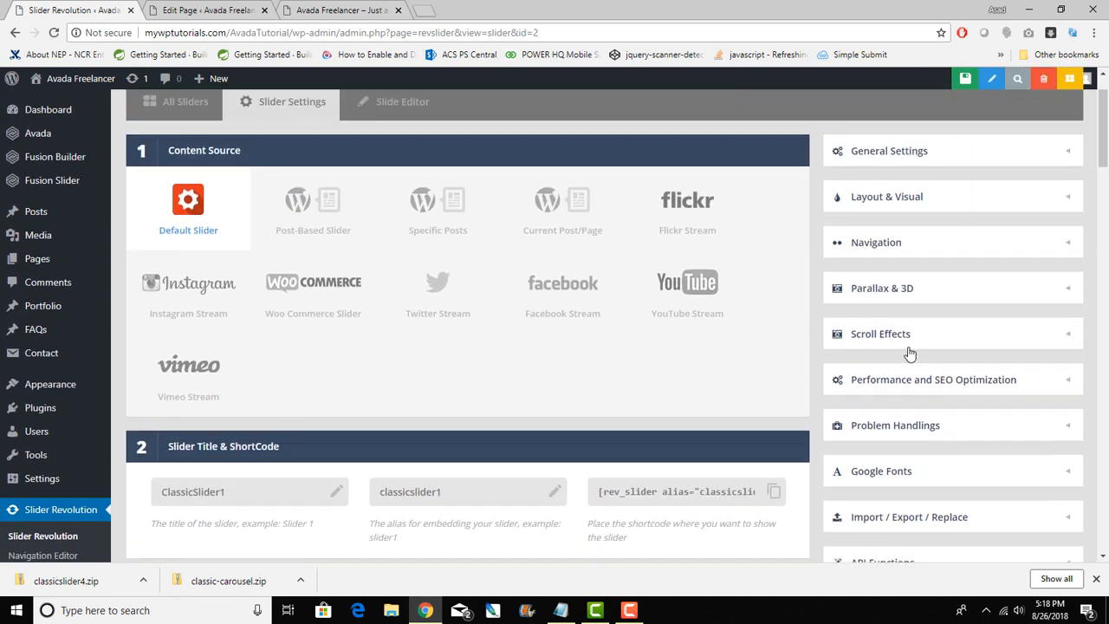
left_click(906, 340)
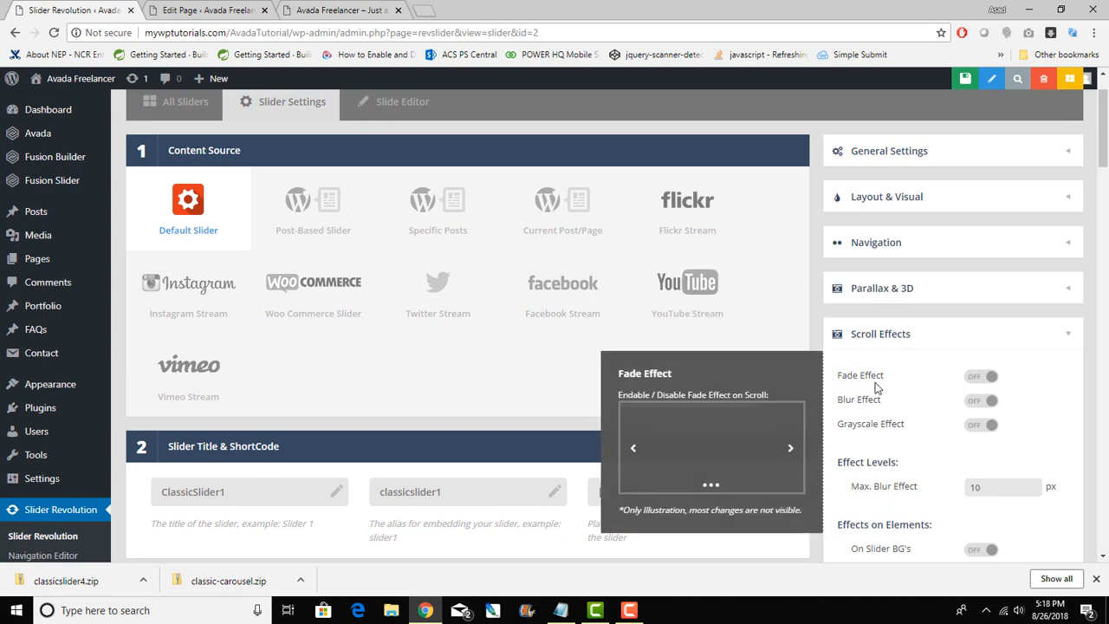
scroll(942, 449, "down", 2)
scroll(939, 443, "down", 5)
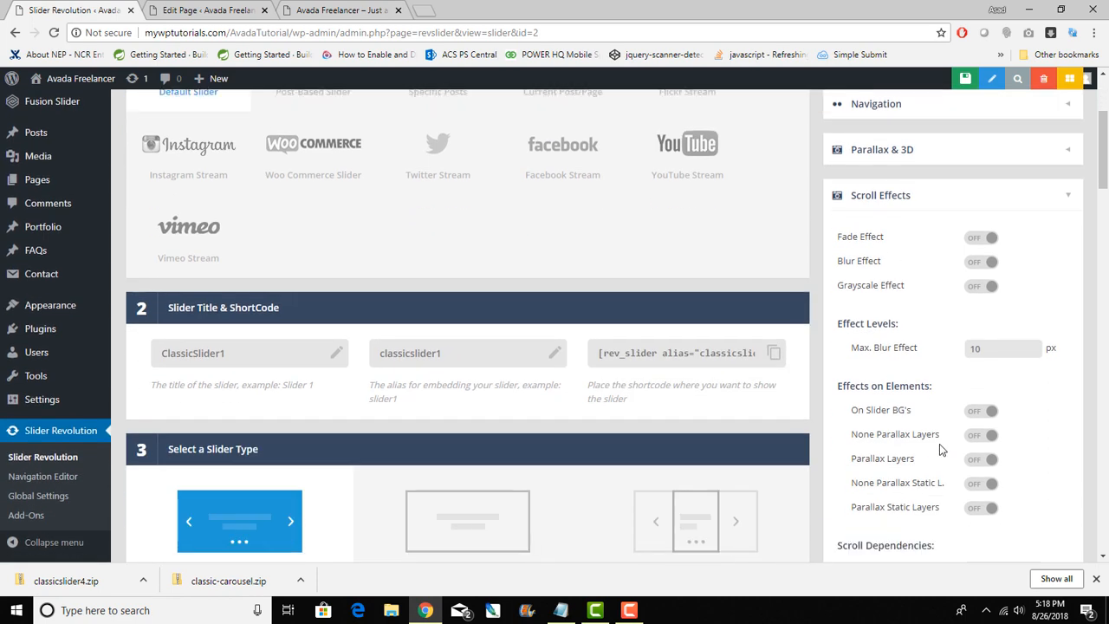
scroll(939, 448, "down", 2)
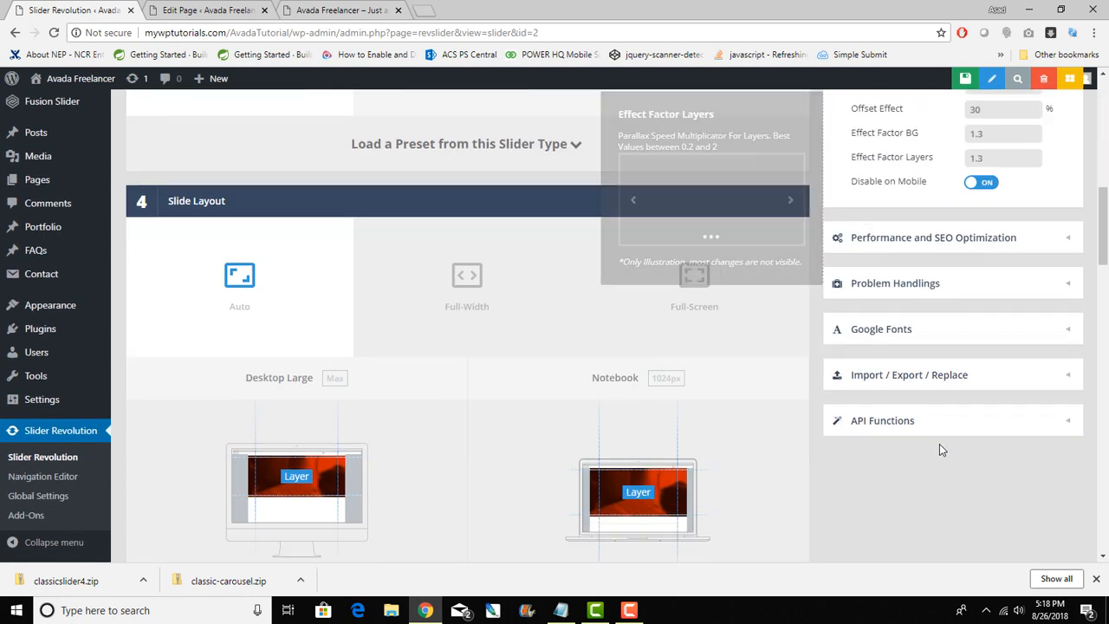
scroll(939, 443, "up", 5)
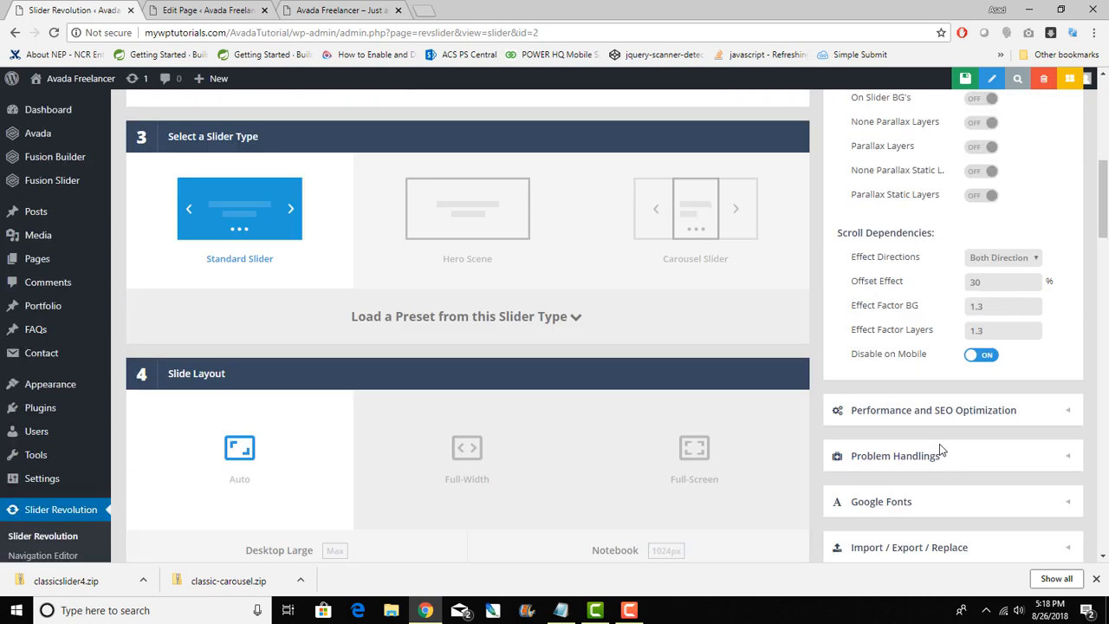
scroll(940, 446, "up", 2)
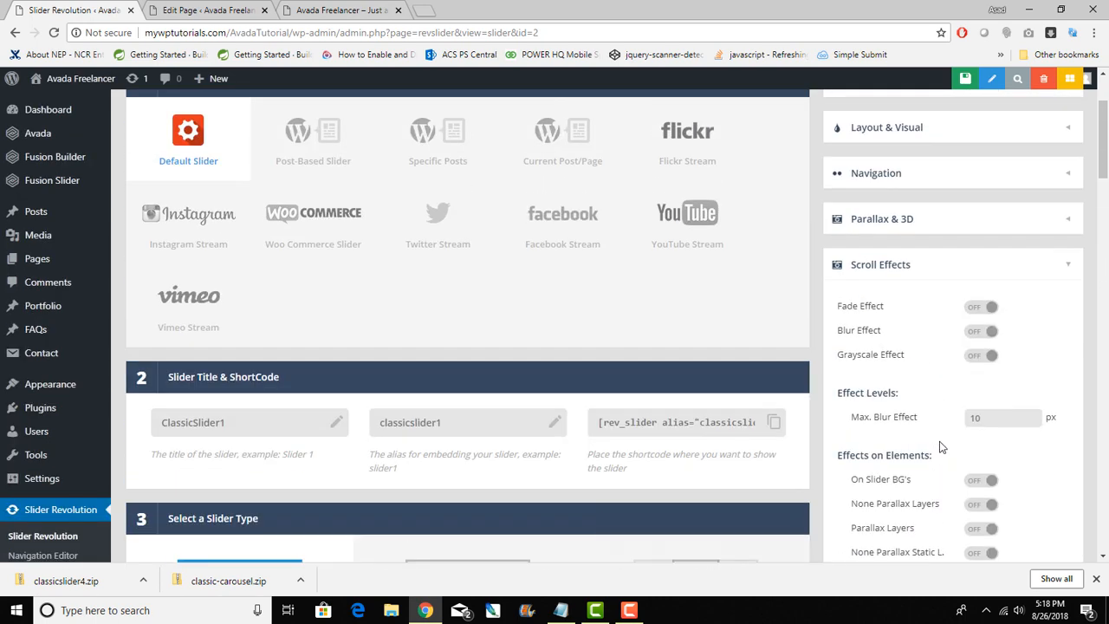
scroll(893, 180, "up", 2)
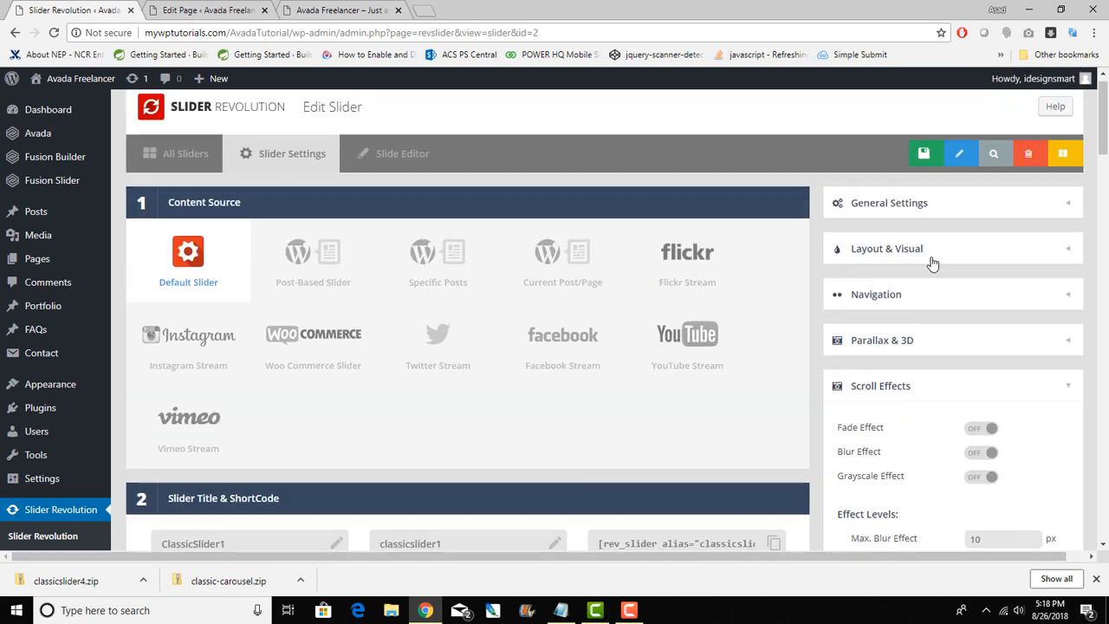
- Review the Layout & Visual settings, covering the spinner, mobile and appearance options such as shadow, dotted overlay and slider background
left_click(886, 268)
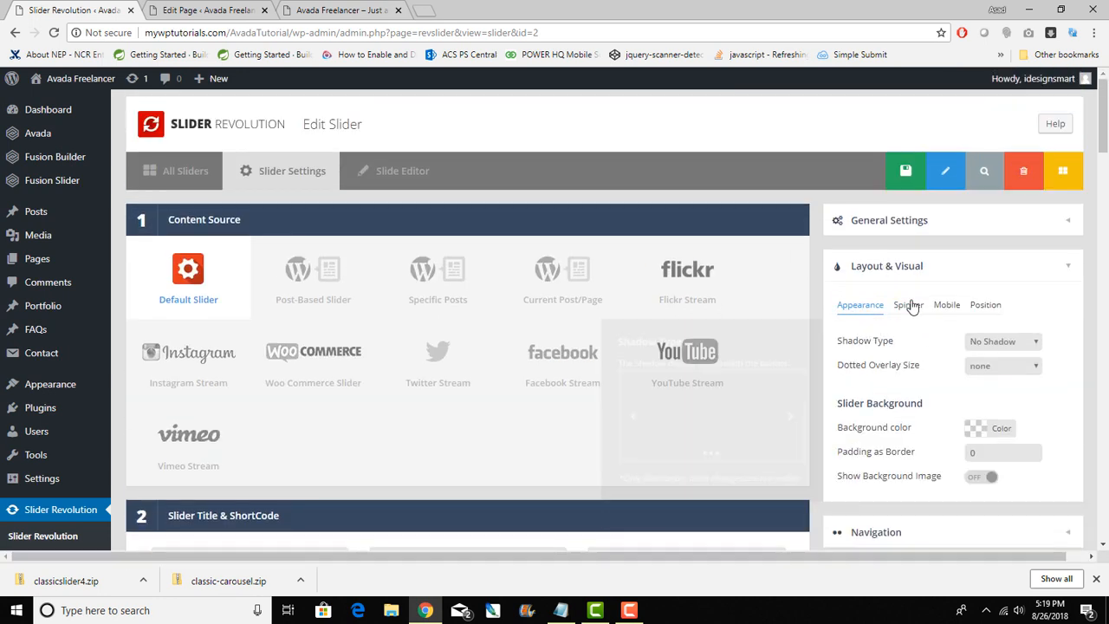
left_click(910, 306)
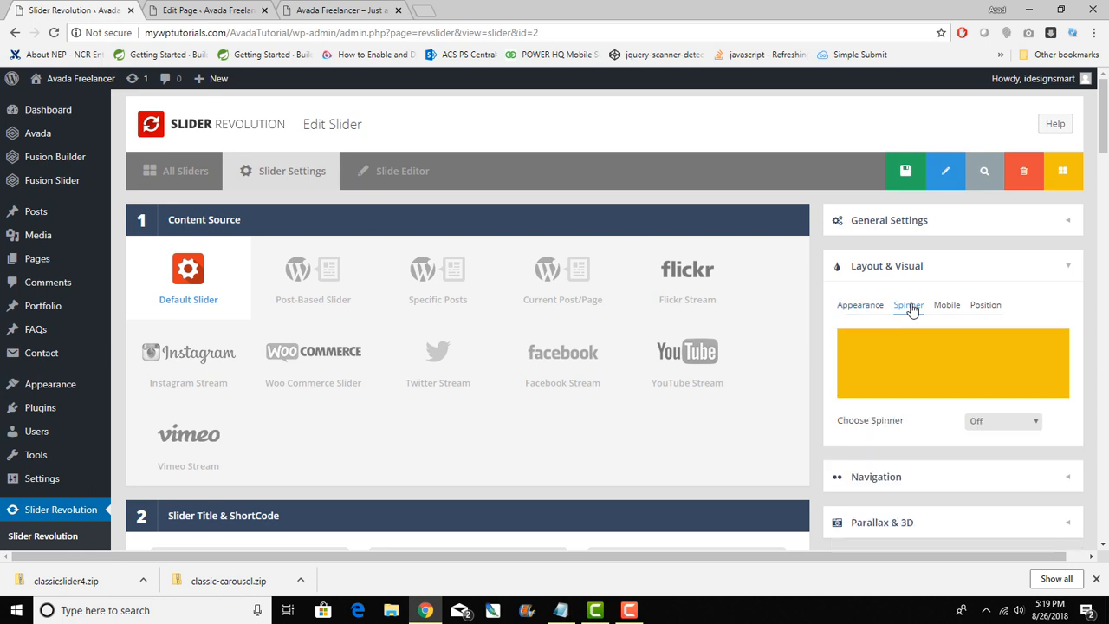
left_click(953, 313)
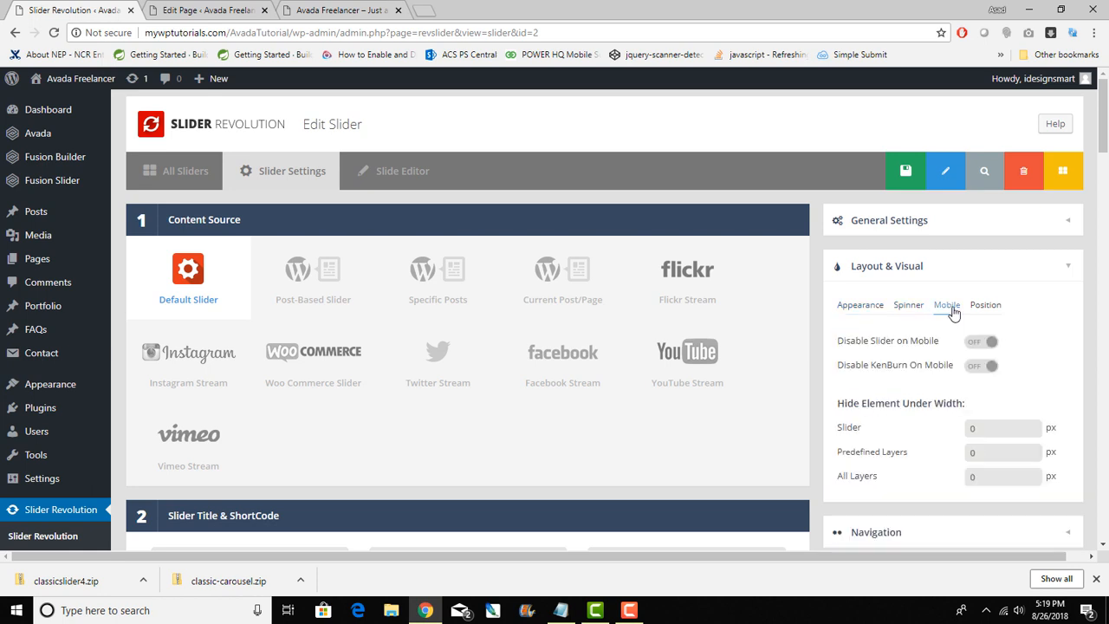
left_click(871, 312)
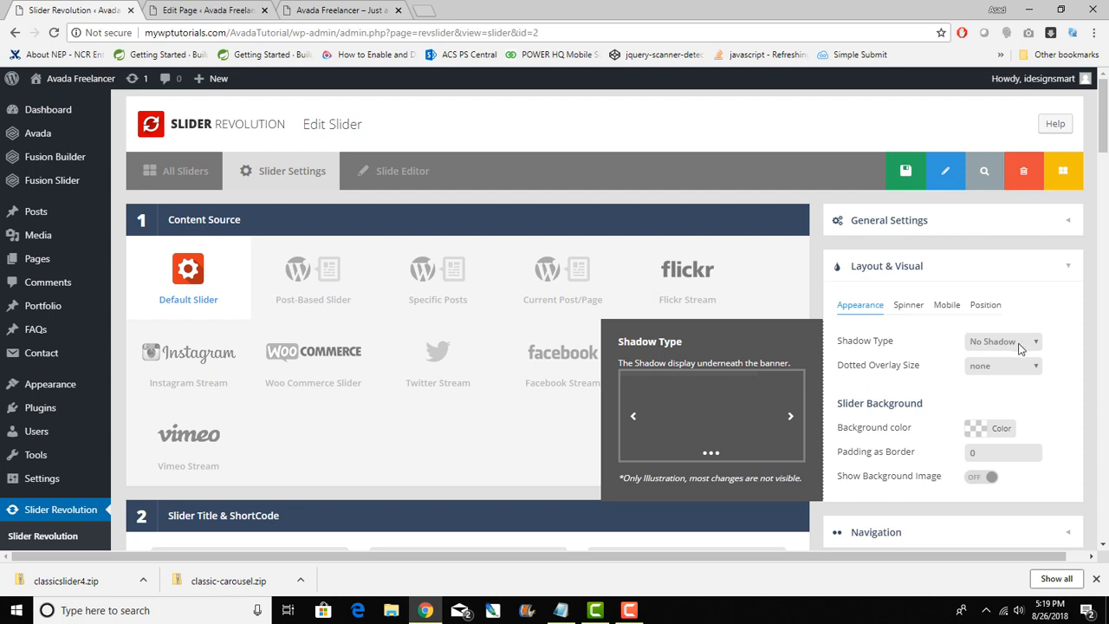
scroll(1039, 364, "down", 2)
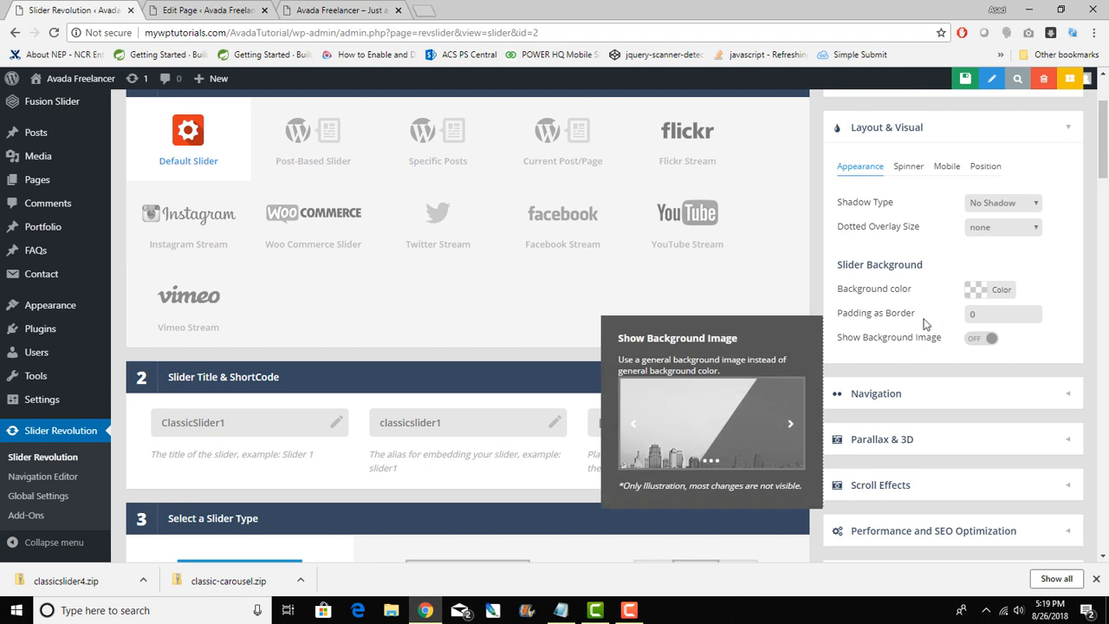
mouse_move(923, 322)
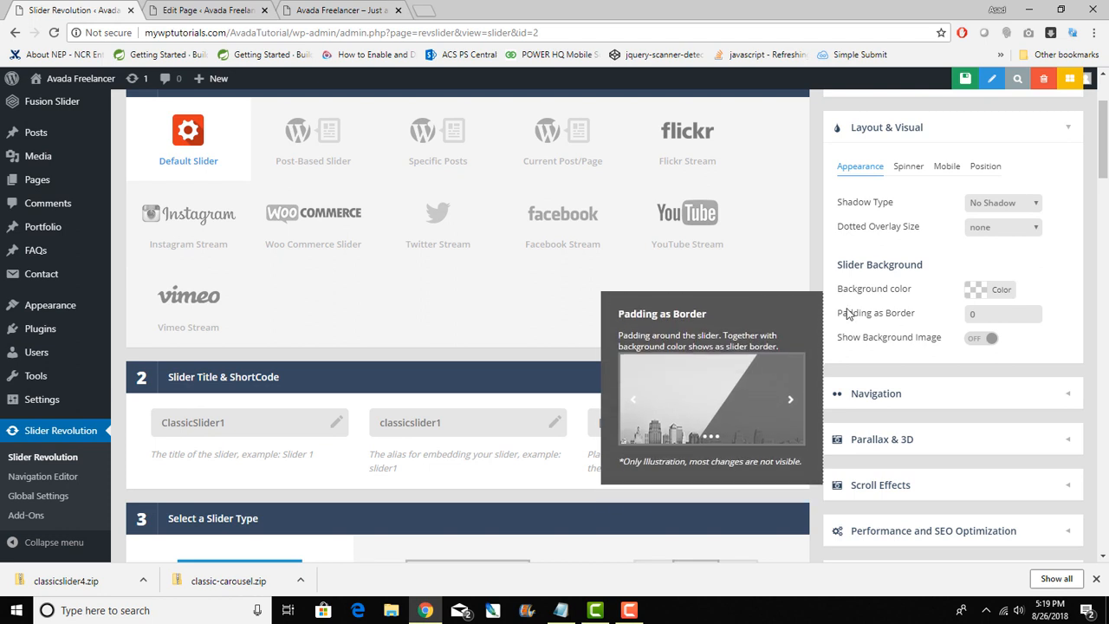
mouse_move(1006, 227)
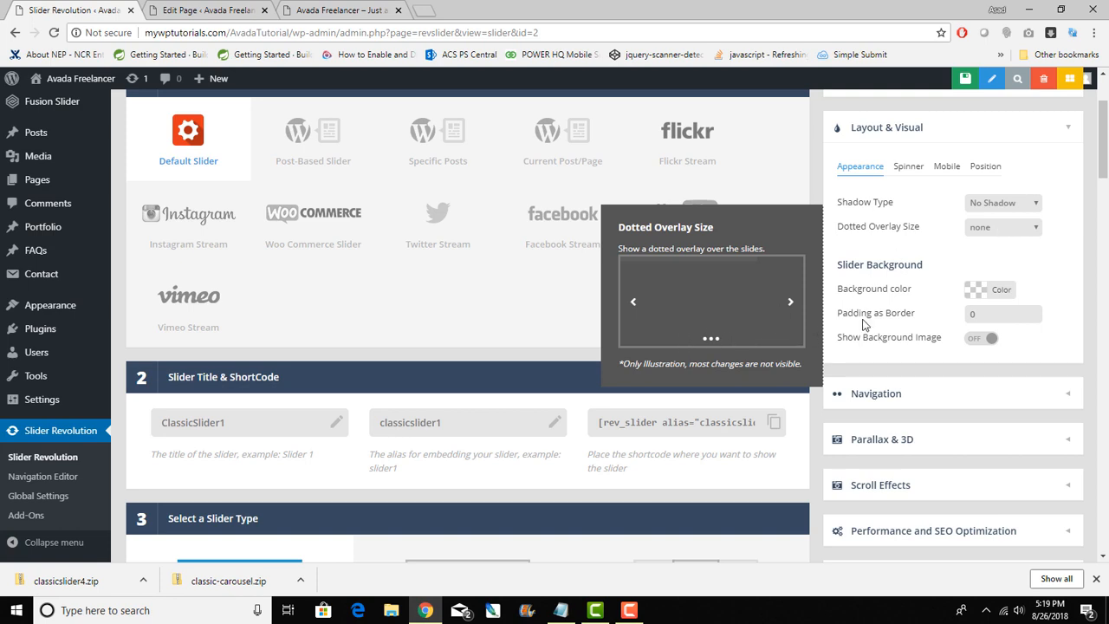
scroll(864, 320, "up", 2)
scroll(865, 319, "down", 3)
scroll(864, 319, "up", 3)
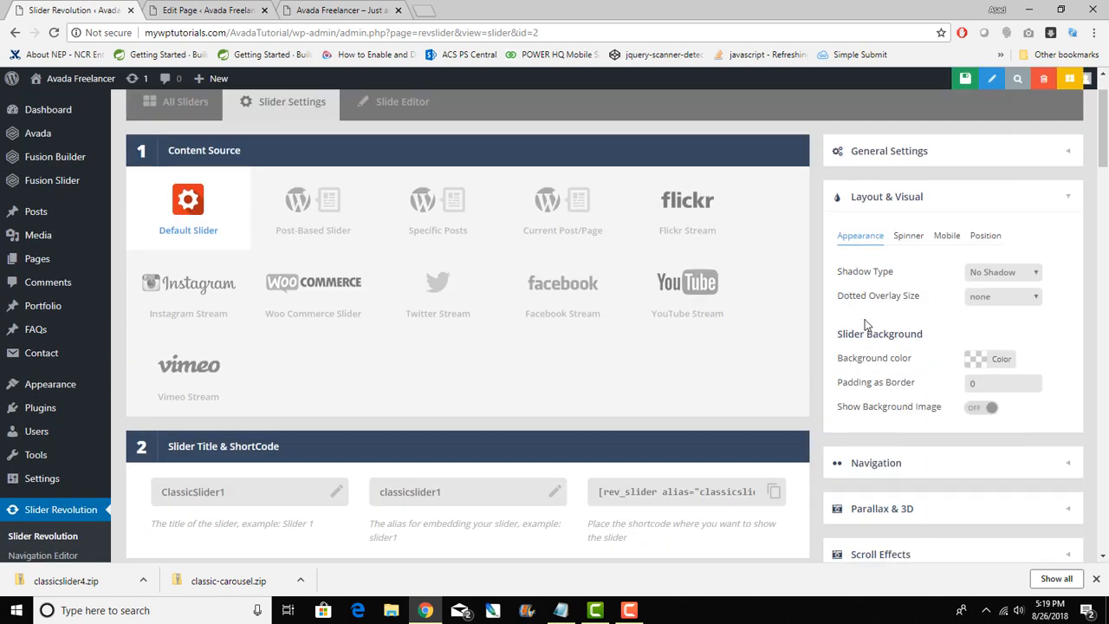
- Open the Navigation settings and examine the arrow options, then the bullets' style, spacing, visibility, position and preview image size
scroll(865, 318, "down", 3)
left_click(877, 258)
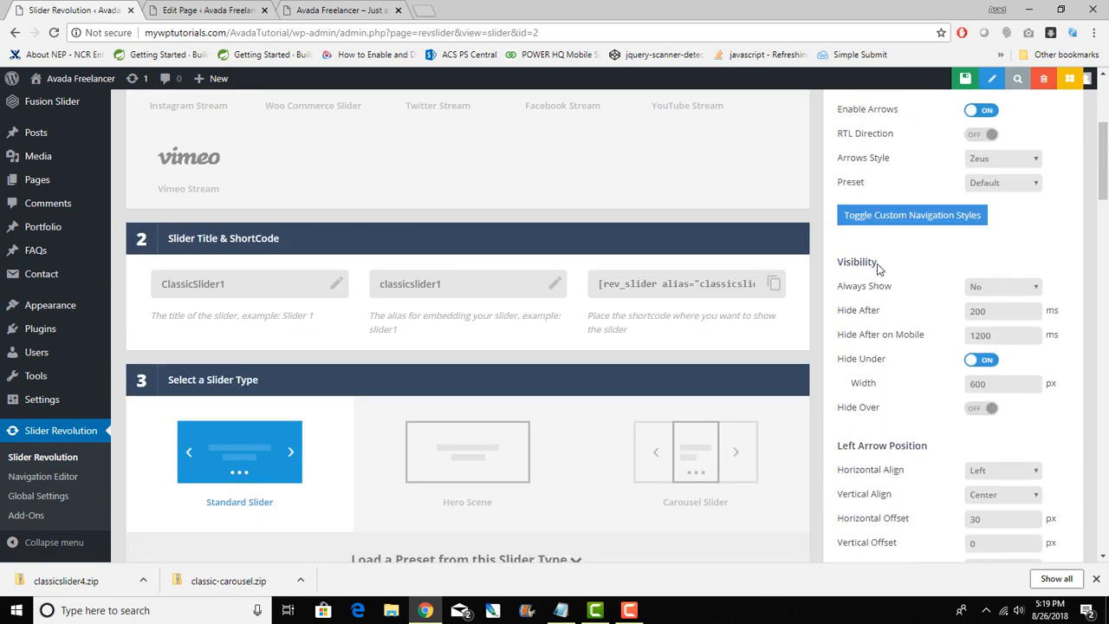
scroll(877, 268, "up", 2)
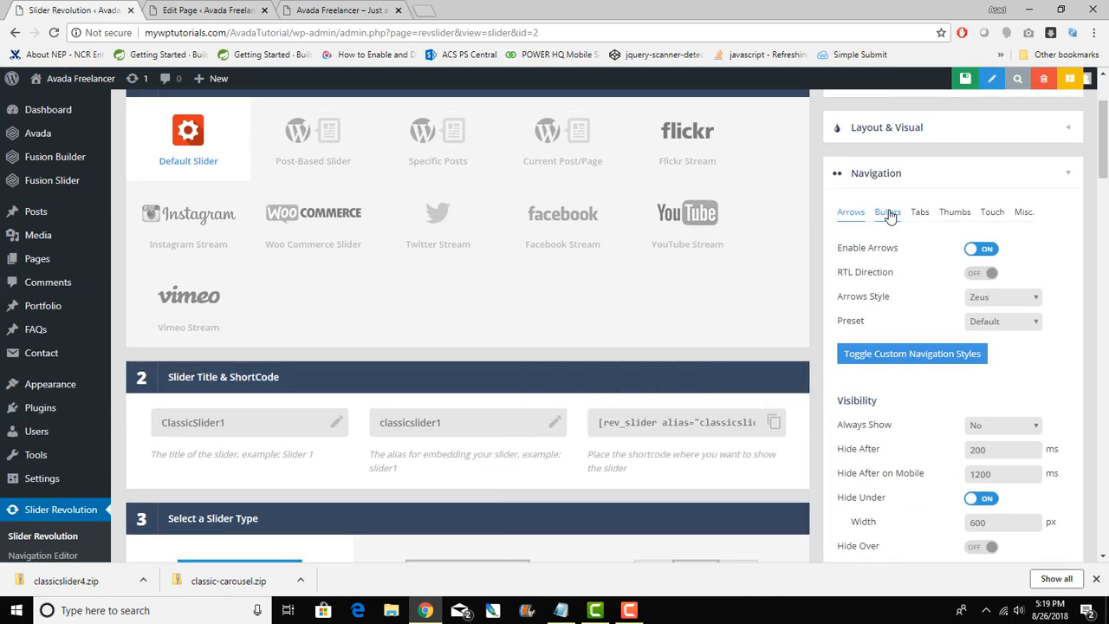
left_click(888, 213)
scroll(909, 277, "down", 3)
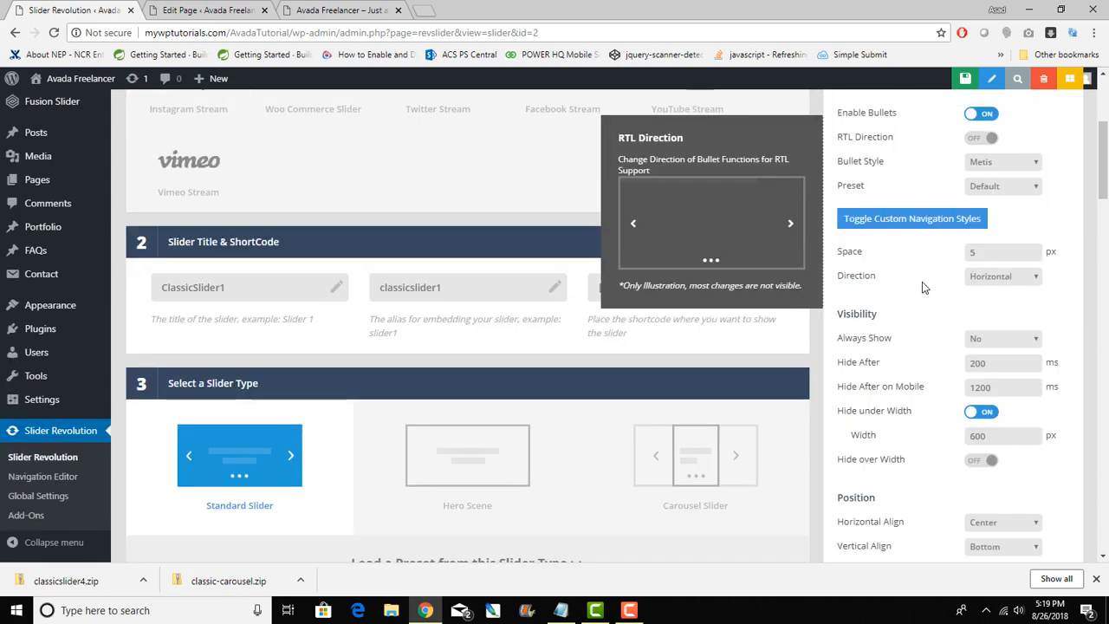
scroll(923, 287, "down", 2)
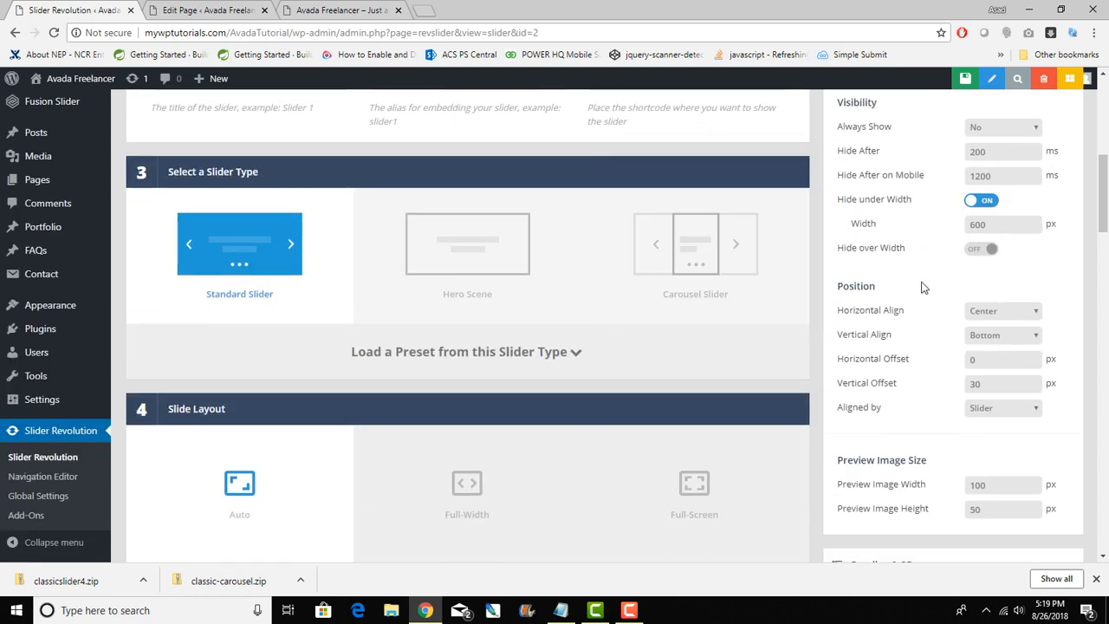
scroll(922, 287, "up", 1)
scroll(923, 287, "up", 4)
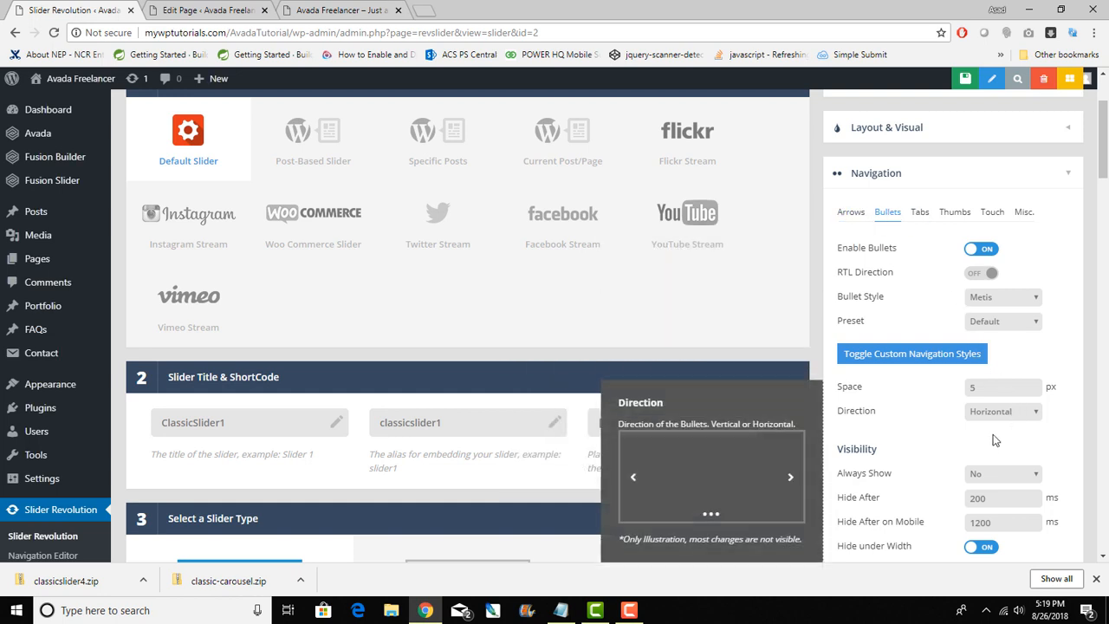
scroll(948, 470, "down", 1)
scroll(948, 470, "down", 2)
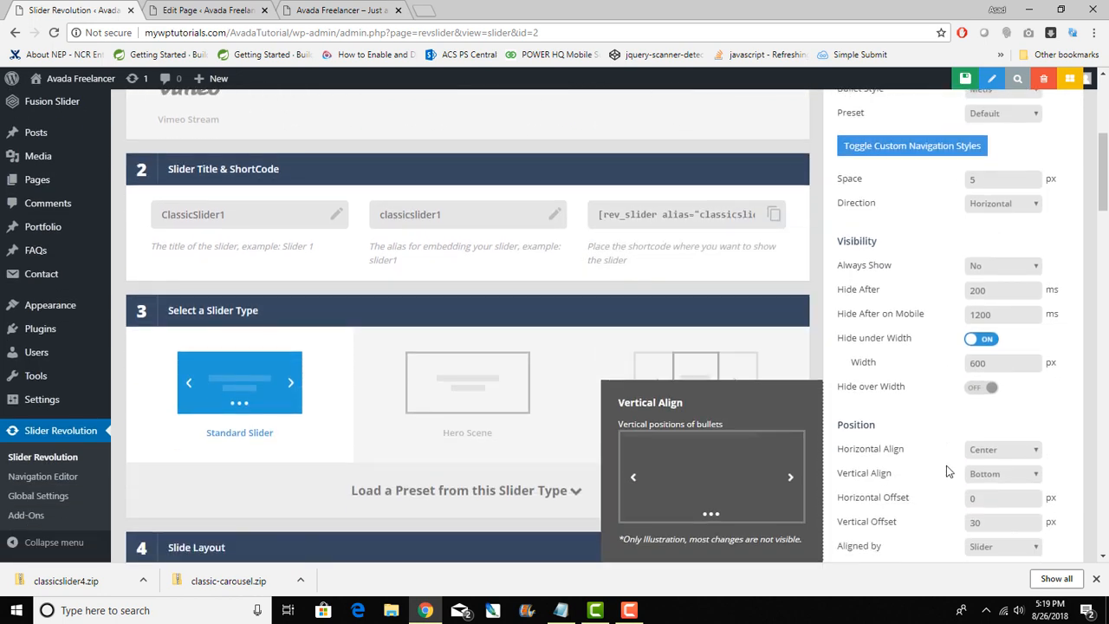
scroll(947, 471, "down", 2)
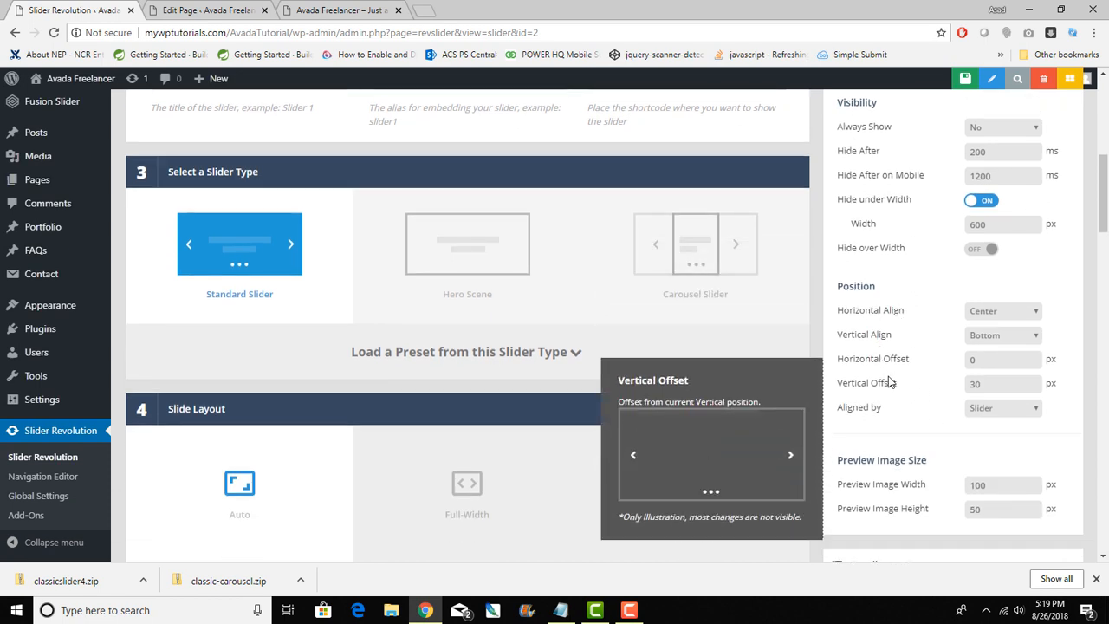
scroll(883, 372, "down", 2)
scroll(888, 382, "up", 3)
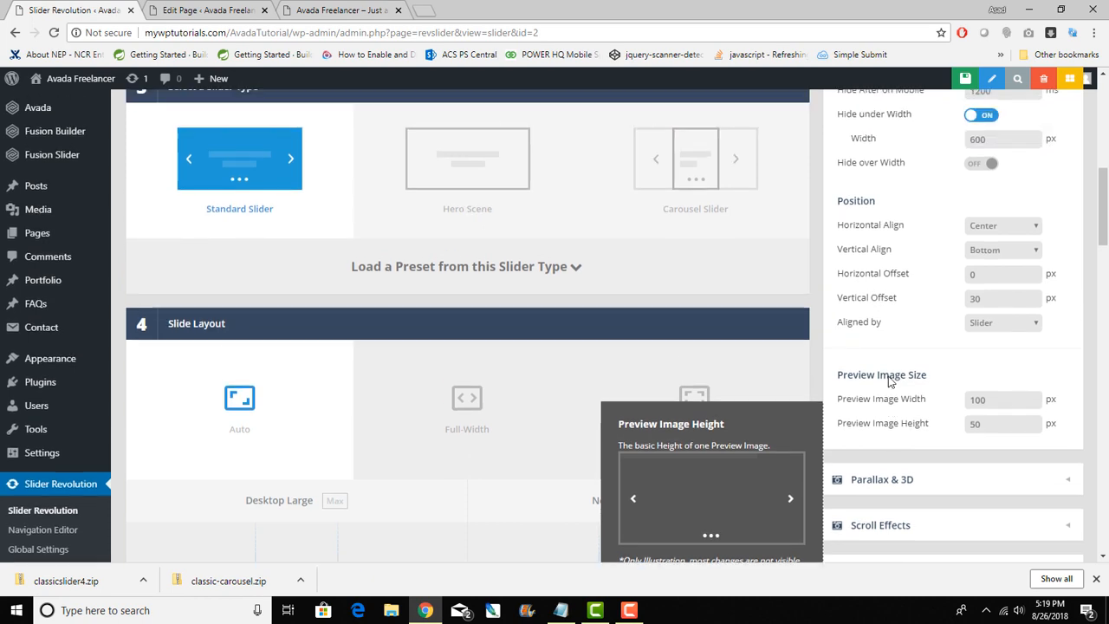
scroll(891, 381, "up", 5)
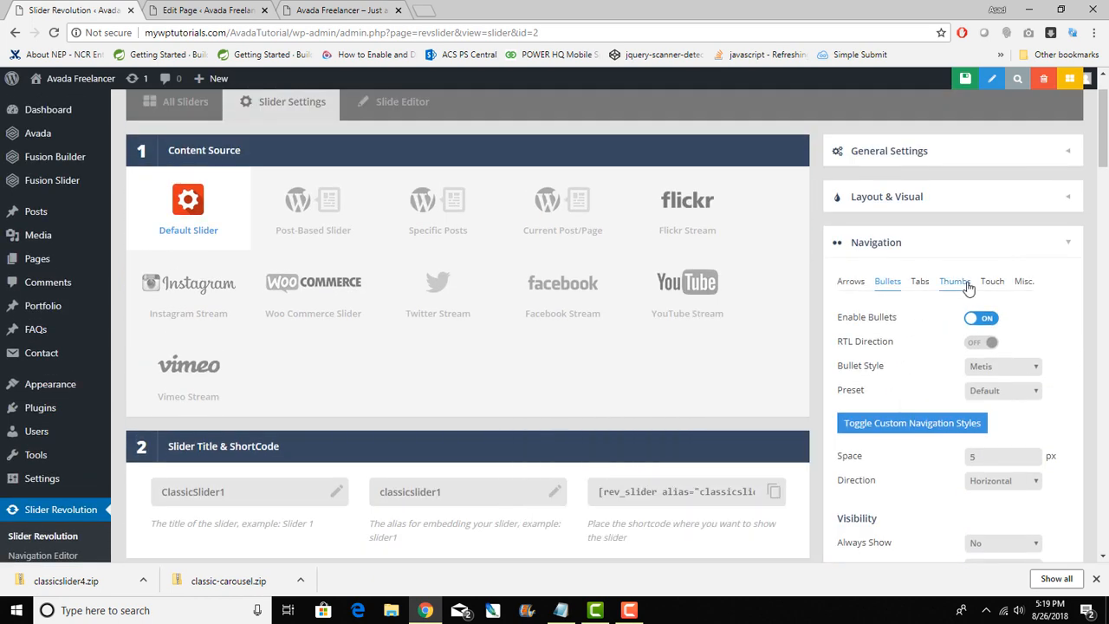
- Check the thumbnail and touch options in the Navigation settings
left_click(955, 283)
scroll(970, 299, "down", 1)
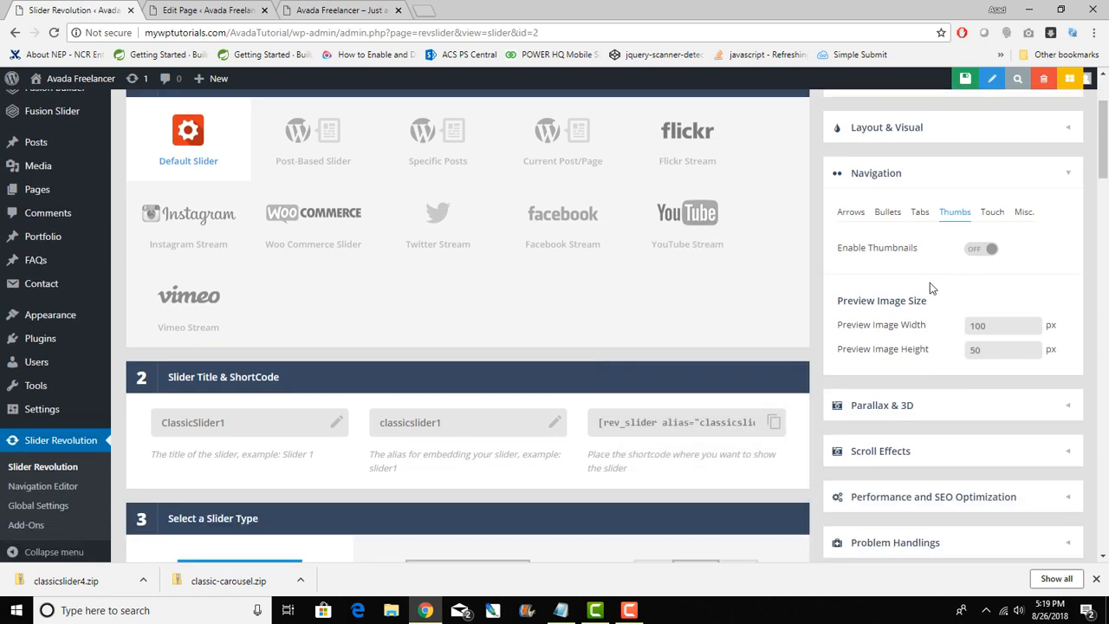
mouse_move(912, 253)
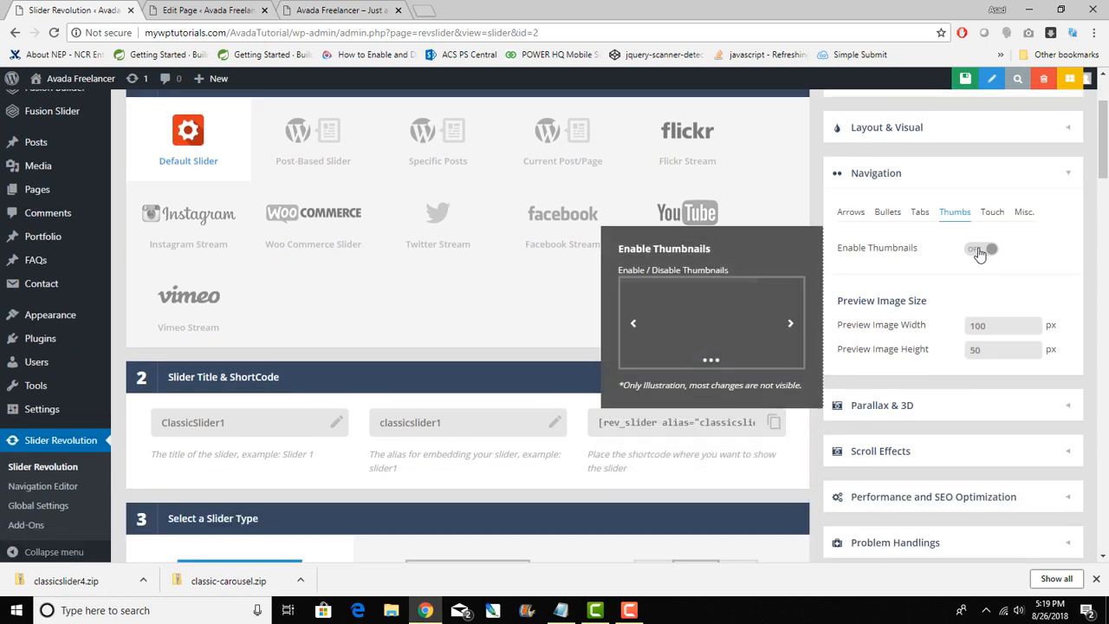
left_click(991, 212)
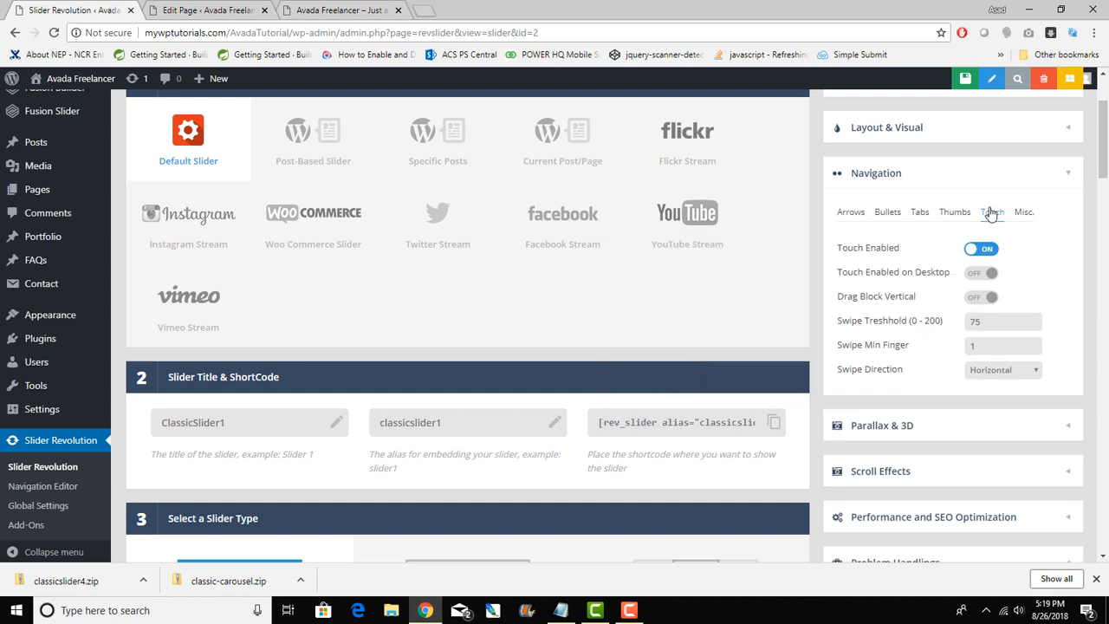
- Return to the bullet navigation options and switch the bullets off, then on again
left_click(895, 213)
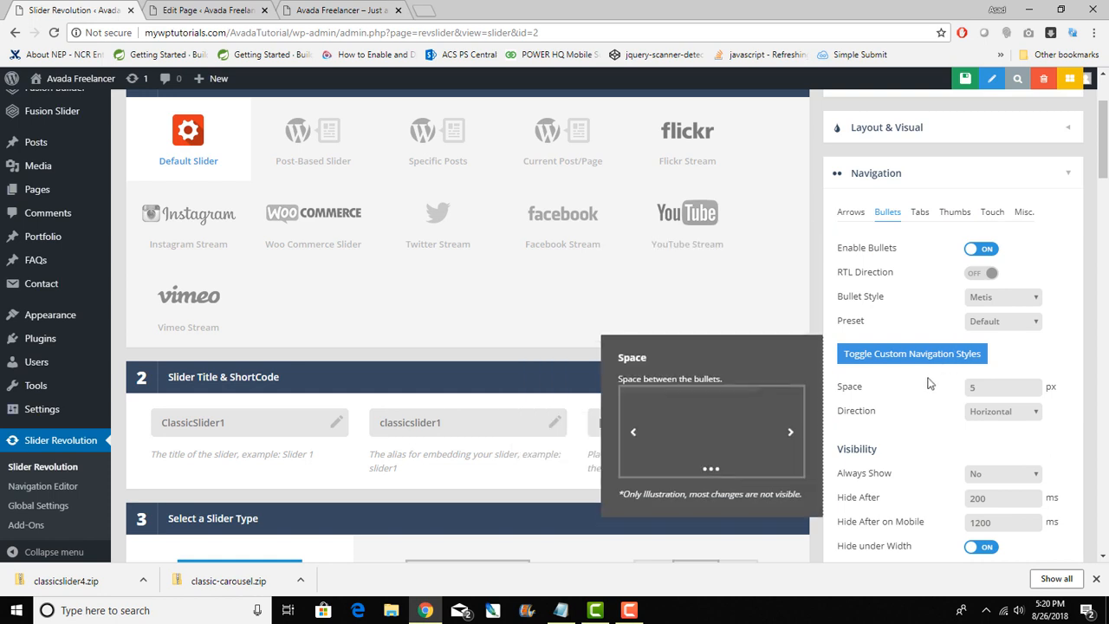
mouse_move(973, 276)
mouse_move(985, 250)
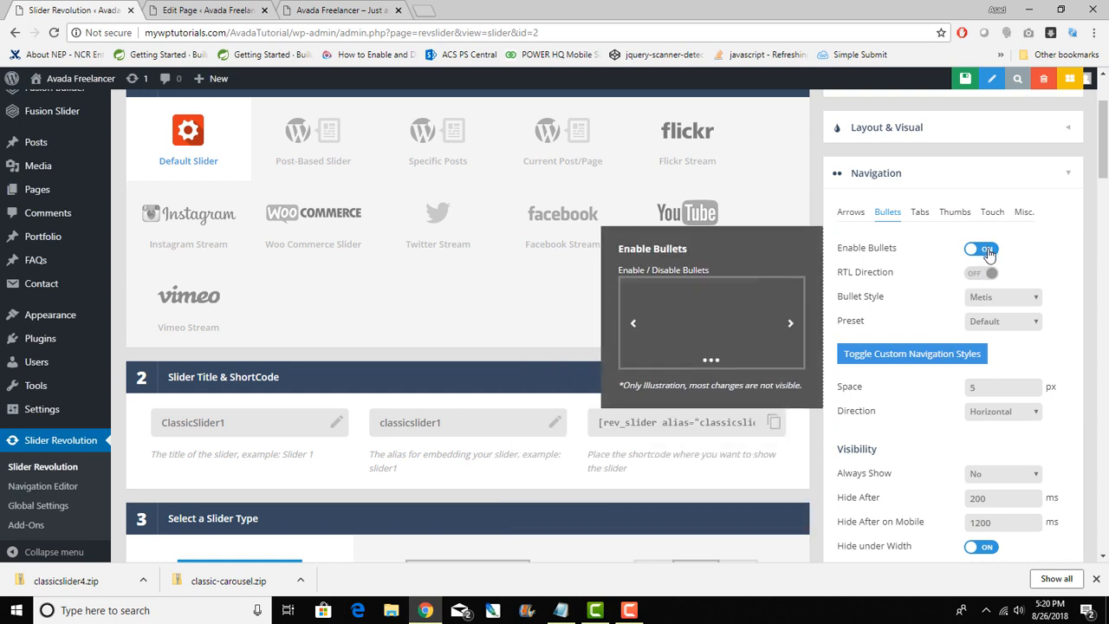
left_click(983, 250)
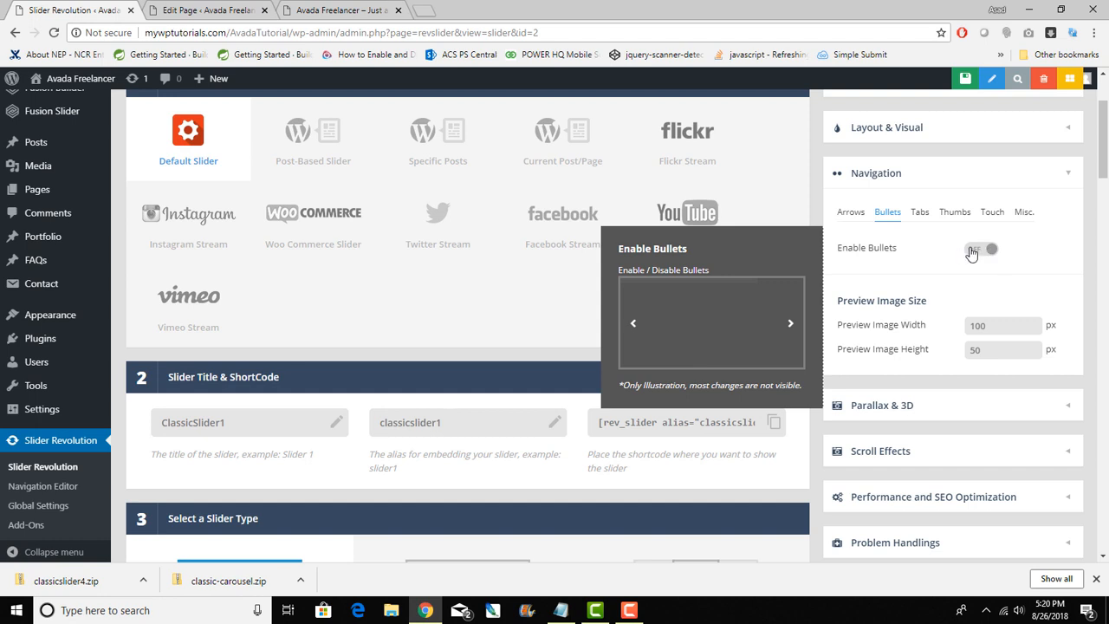
left_click(971, 252)
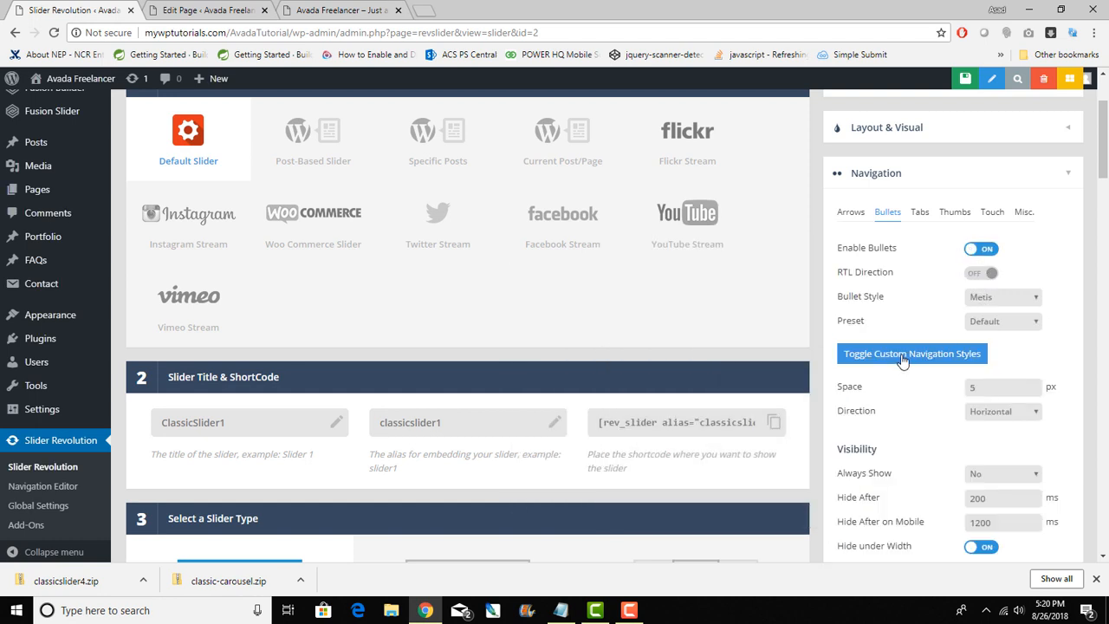
- Look through the bullets' visibility, position and preview image size options again
scroll(908, 370, "down", 2)
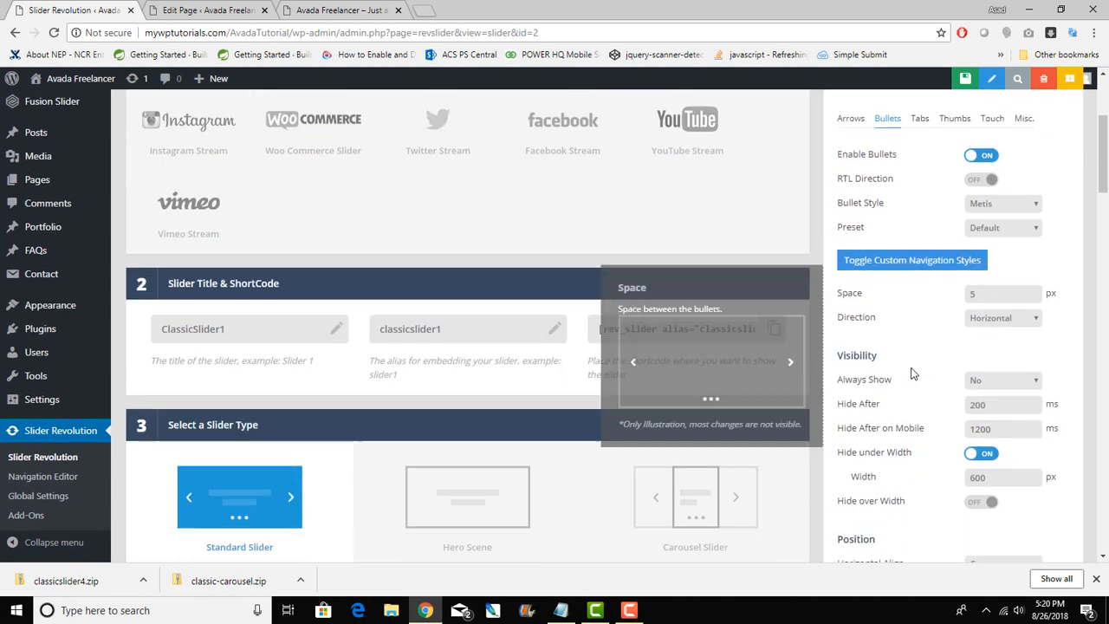
scroll(908, 364, "down", 1)
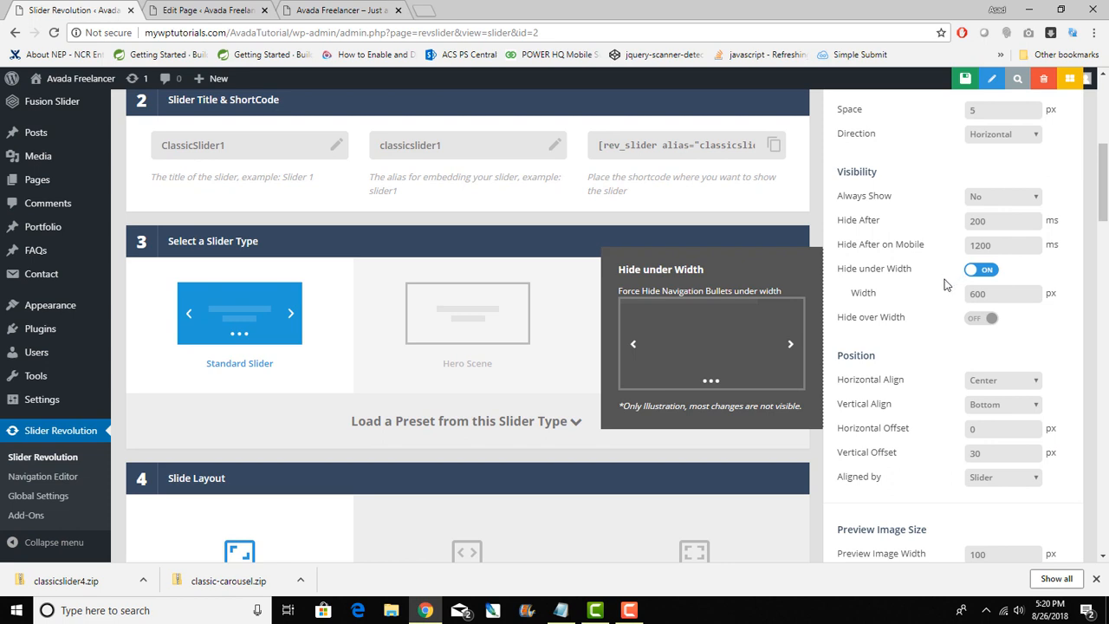
scroll(946, 285, "down", 2)
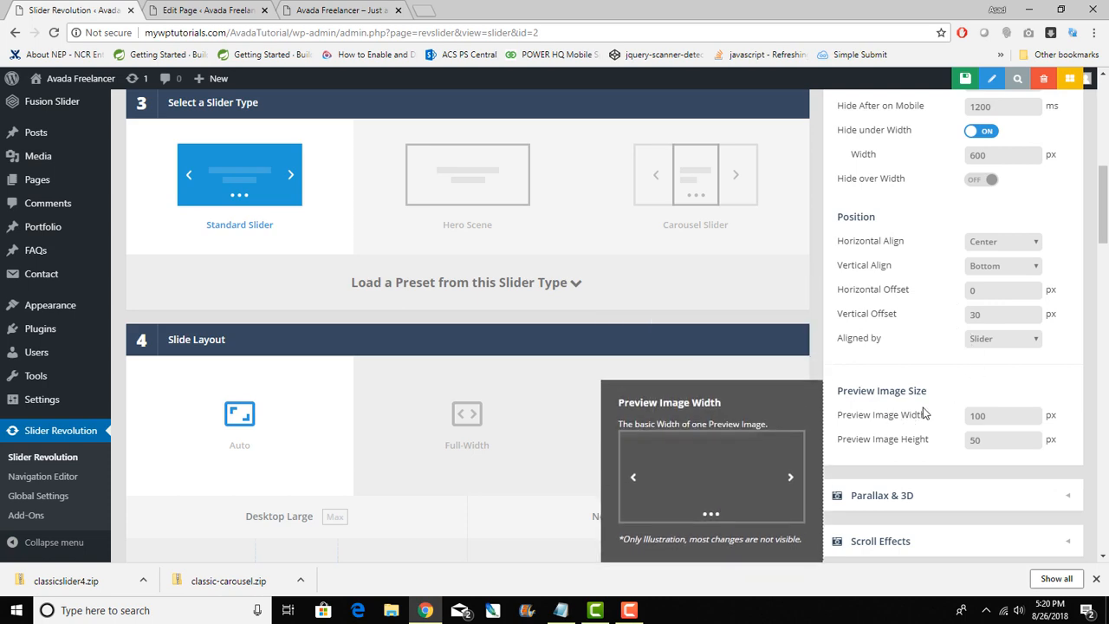
scroll(908, 422, "up", 5)
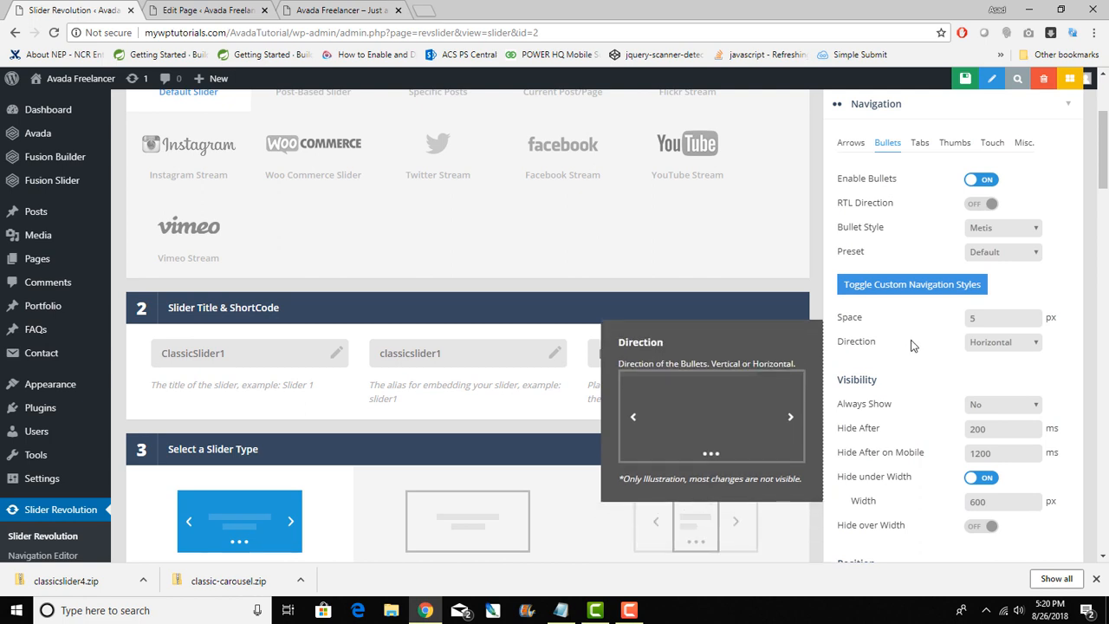
- Look through the ClassicSlider1 settings page, from the Navigation options down to the Customize, Build & Implement section
scroll(909, 341, "up", 3)
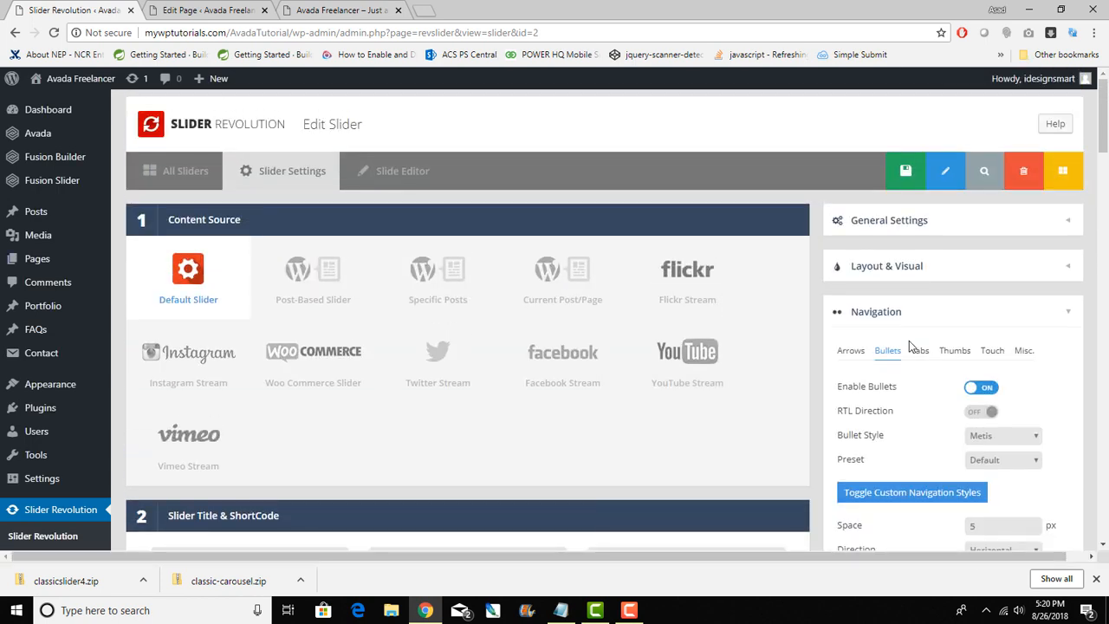
scroll(923, 348, "down", 3)
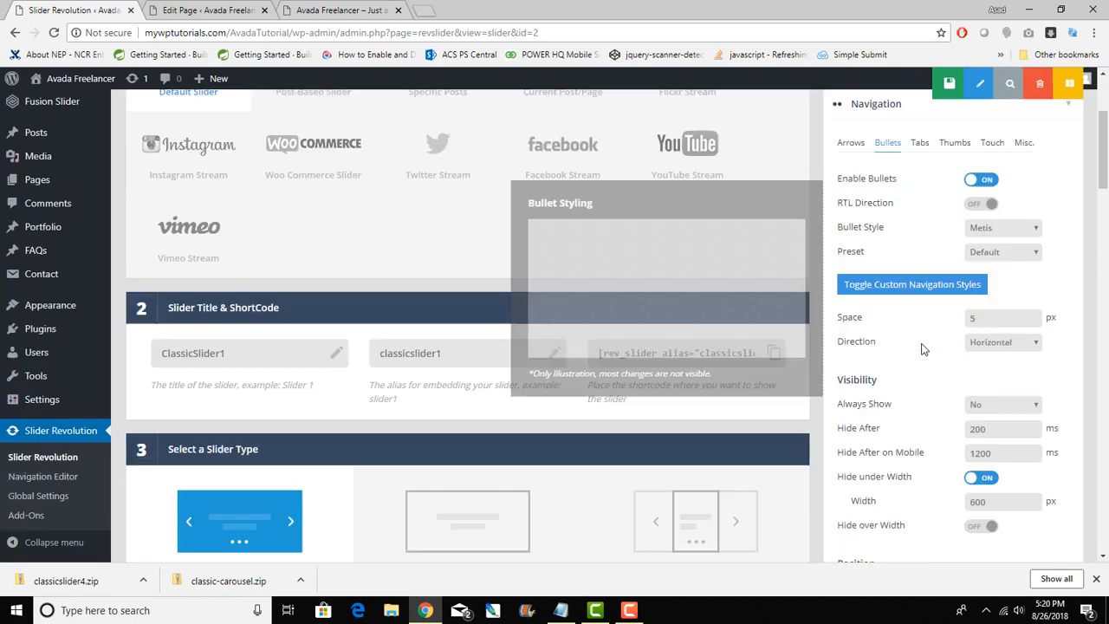
scroll(922, 348, "down", 8)
scroll(648, 278, "down", 5)
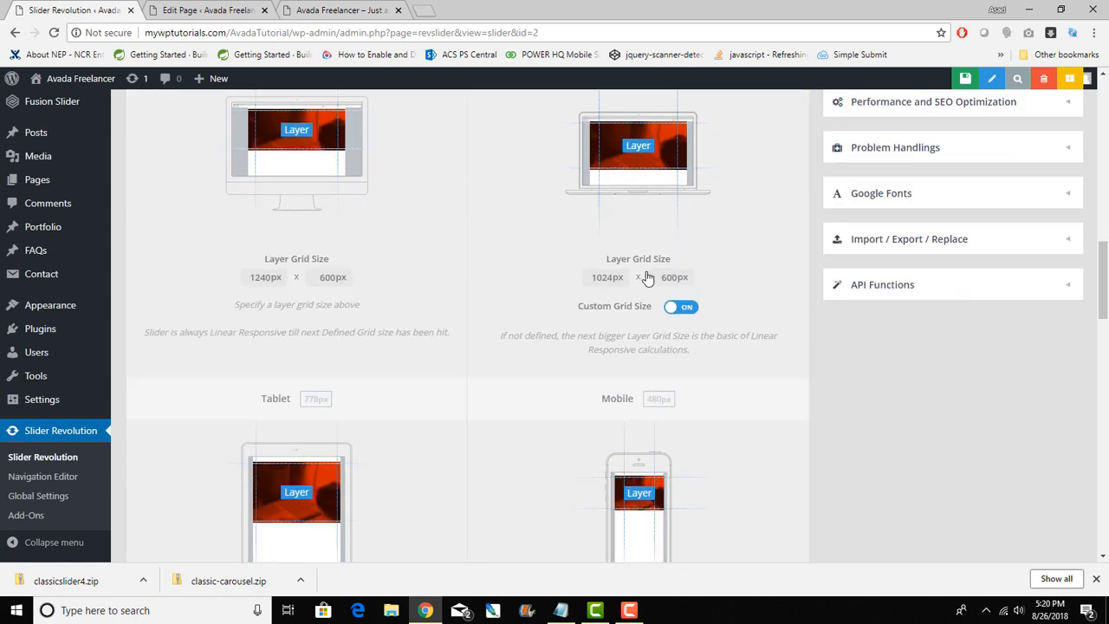
scroll(647, 275, "down", 9)
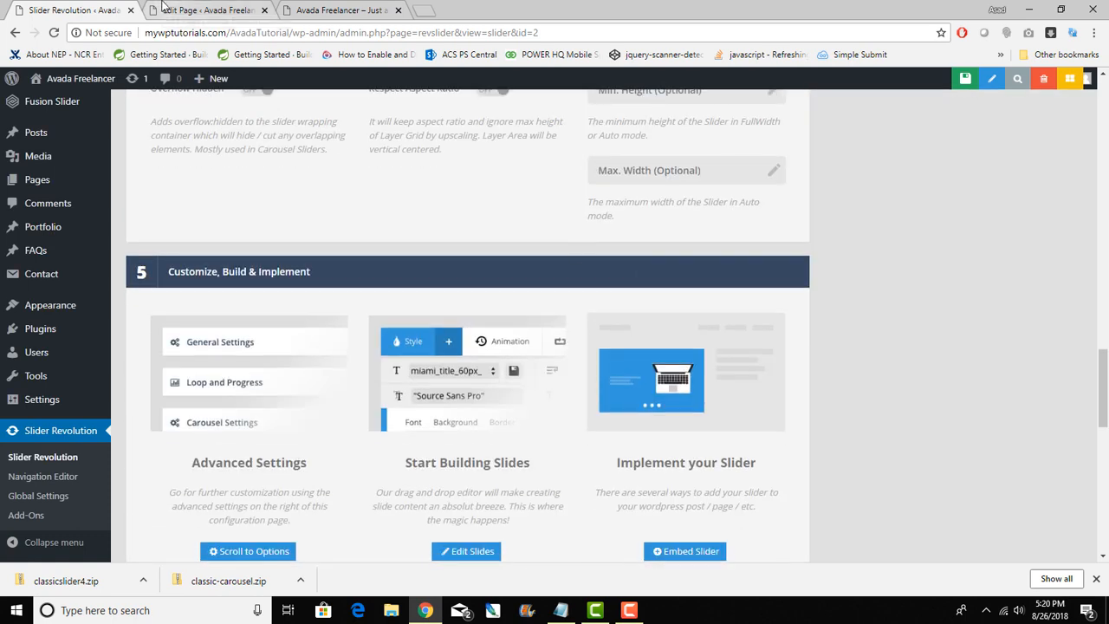
- Switch to the live home page and look over the slider and the sections down to Recent Work
left_click(199, 10)
left_click(339, 9)
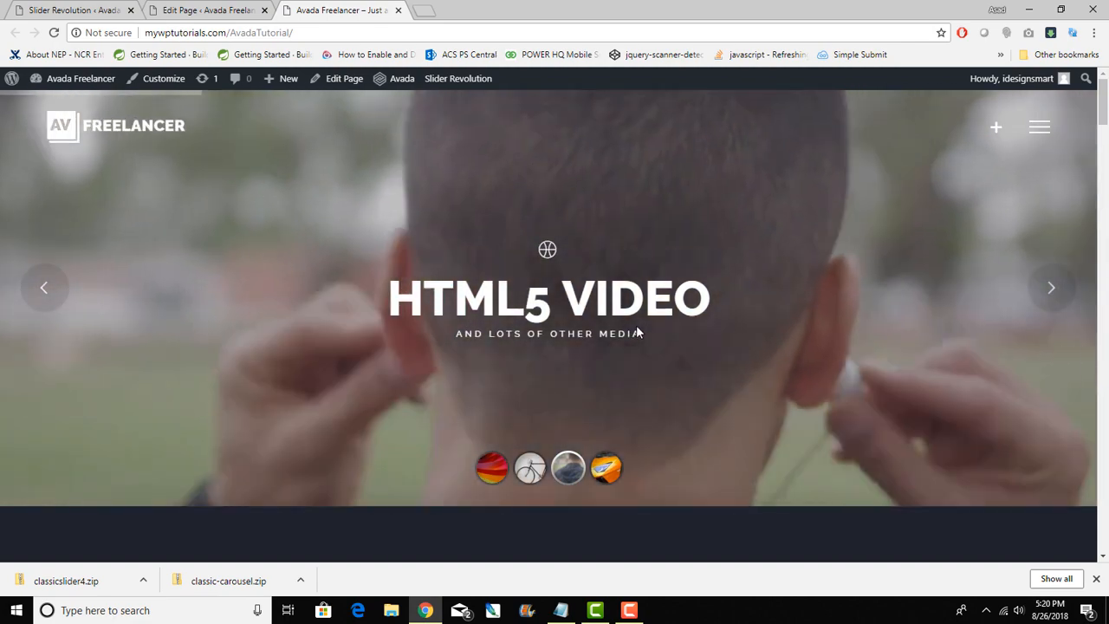
scroll(638, 329, "down", 5)
scroll(637, 330, "up", 5)
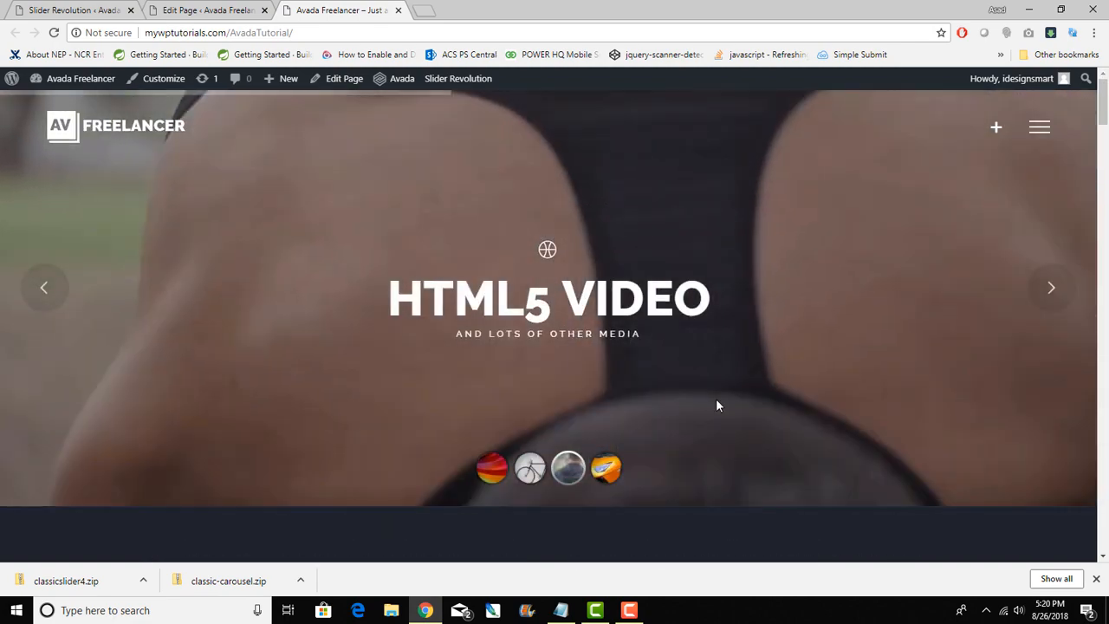
scroll(714, 399, "down", 6)
scroll(713, 395, "down", 4)
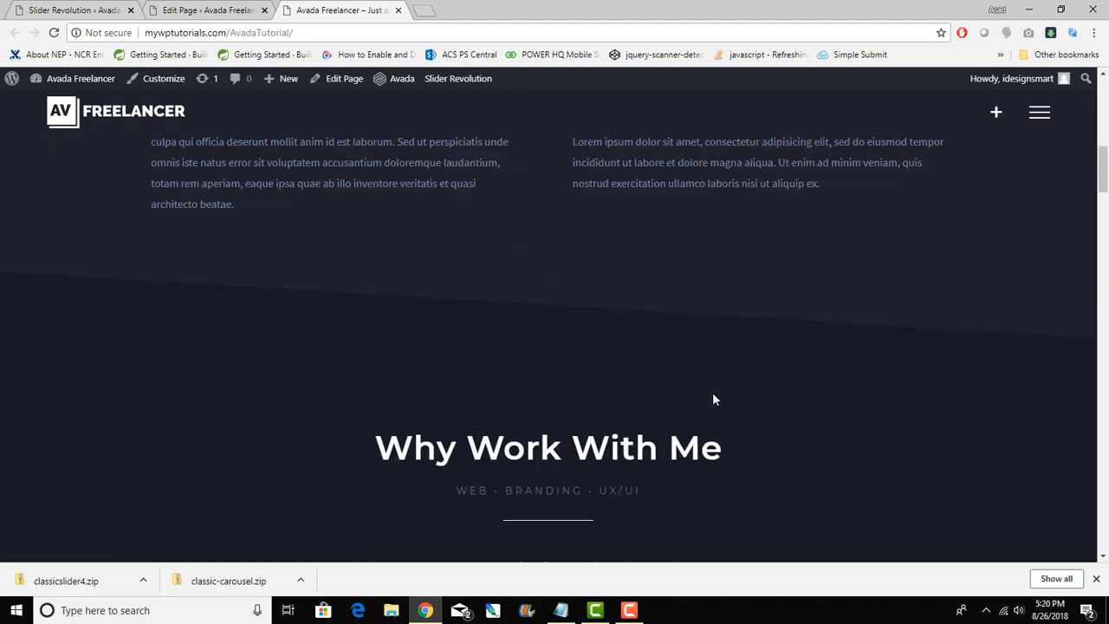
scroll(500, 427, "down", 4)
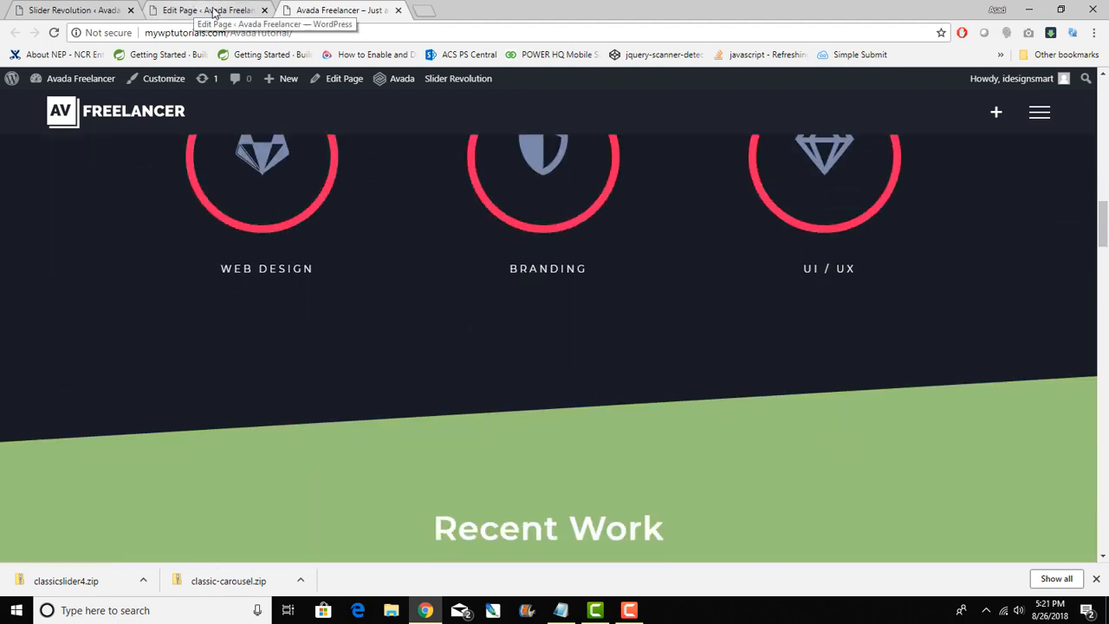
- Return to the Slider Revolution overview and duplicate ClassicSlider1 with the title "Duplicate"
left_click(73, 9)
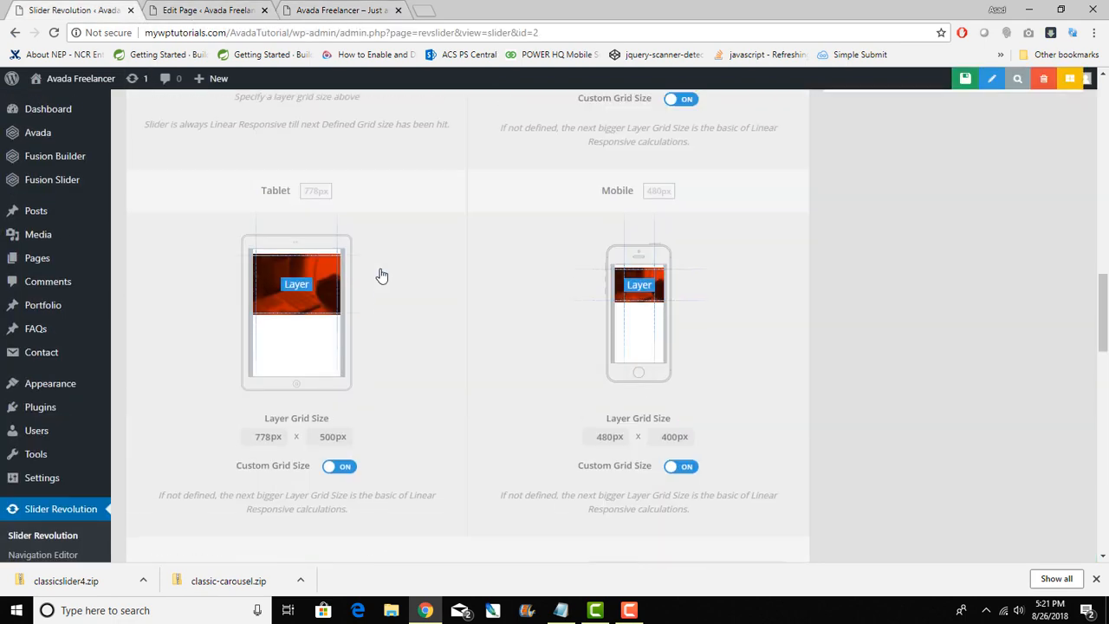
scroll(381, 274, "up", 5)
scroll(381, 274, "up", 10)
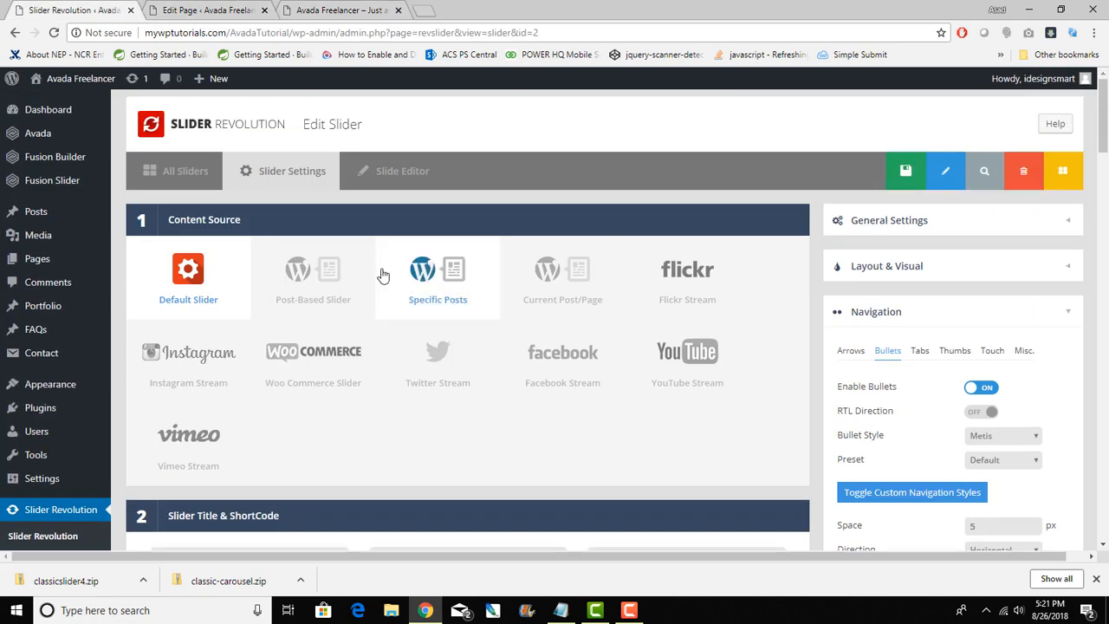
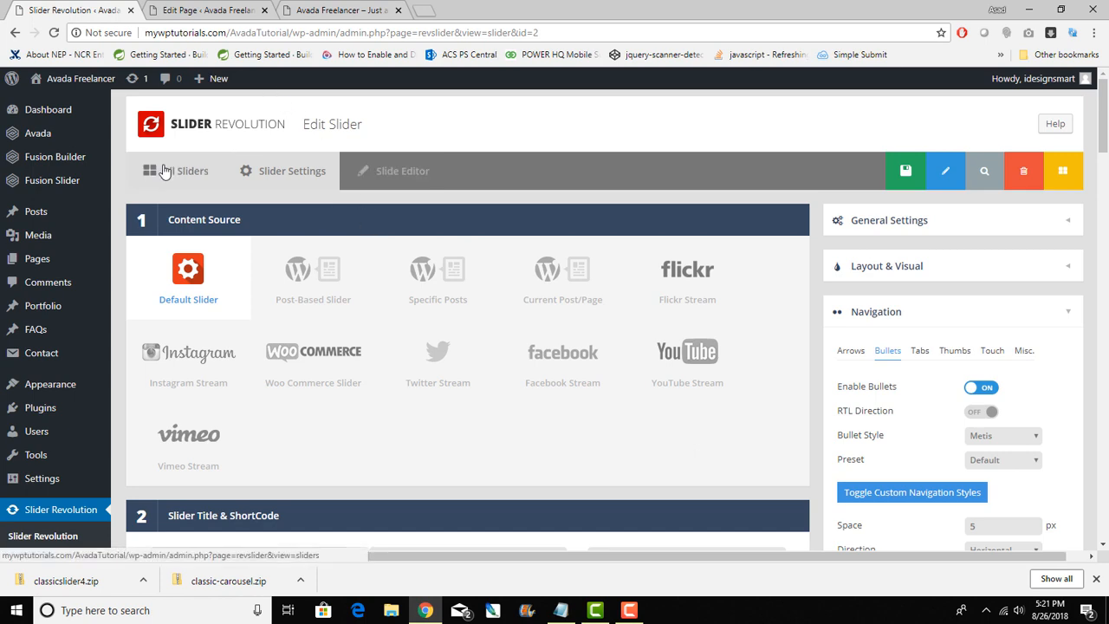
scroll(269, 288, "down", 3)
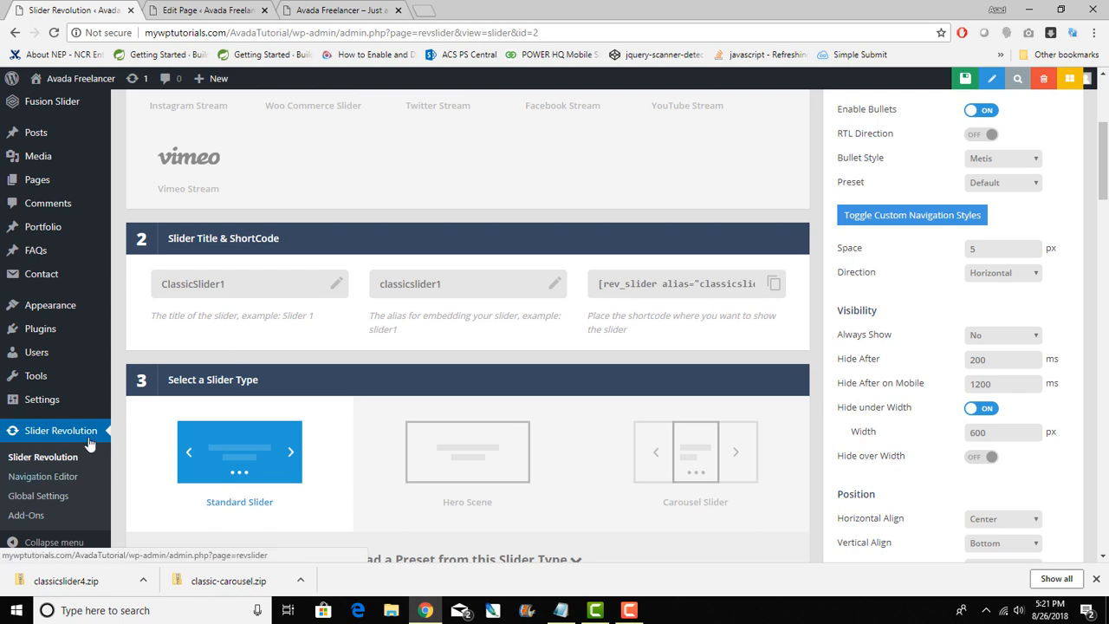
scroll(309, 405, "up", 4)
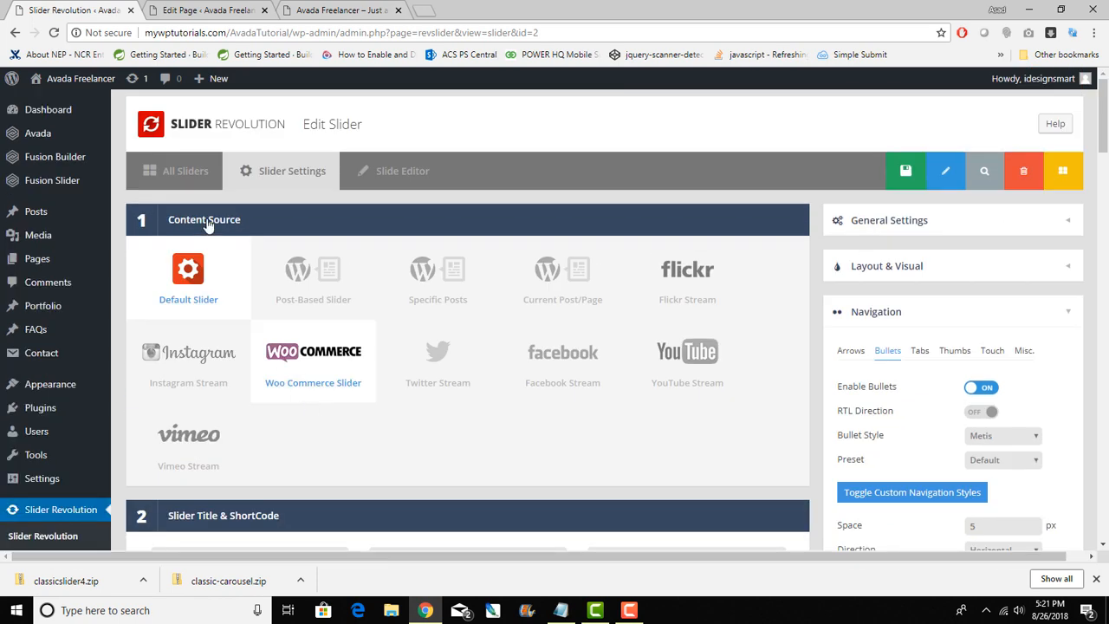
left_click(173, 162)
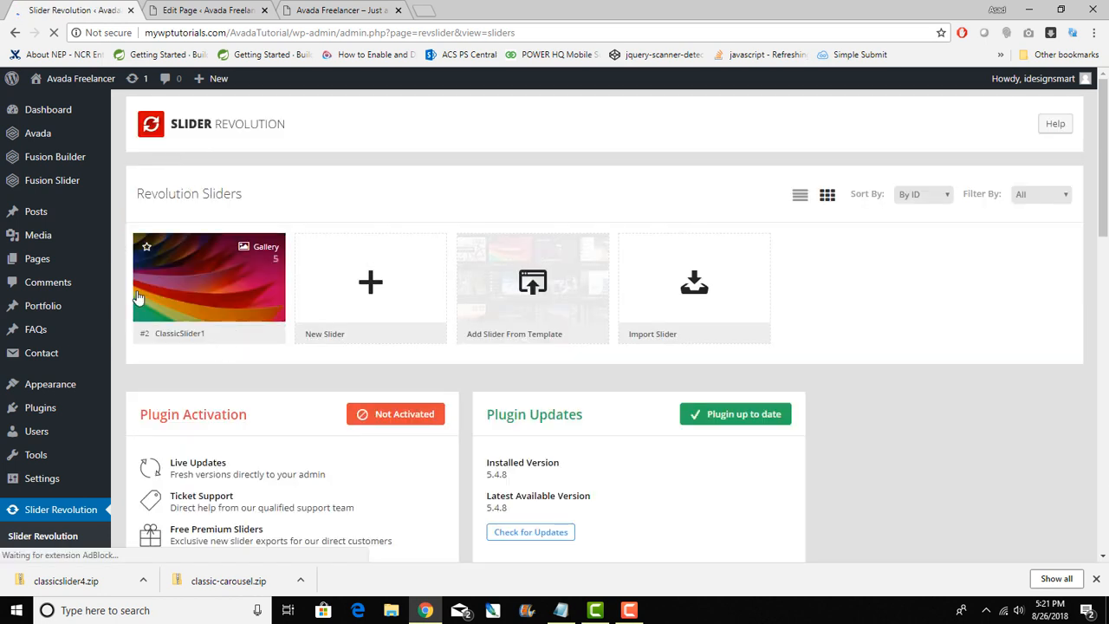
mouse_move(189, 300)
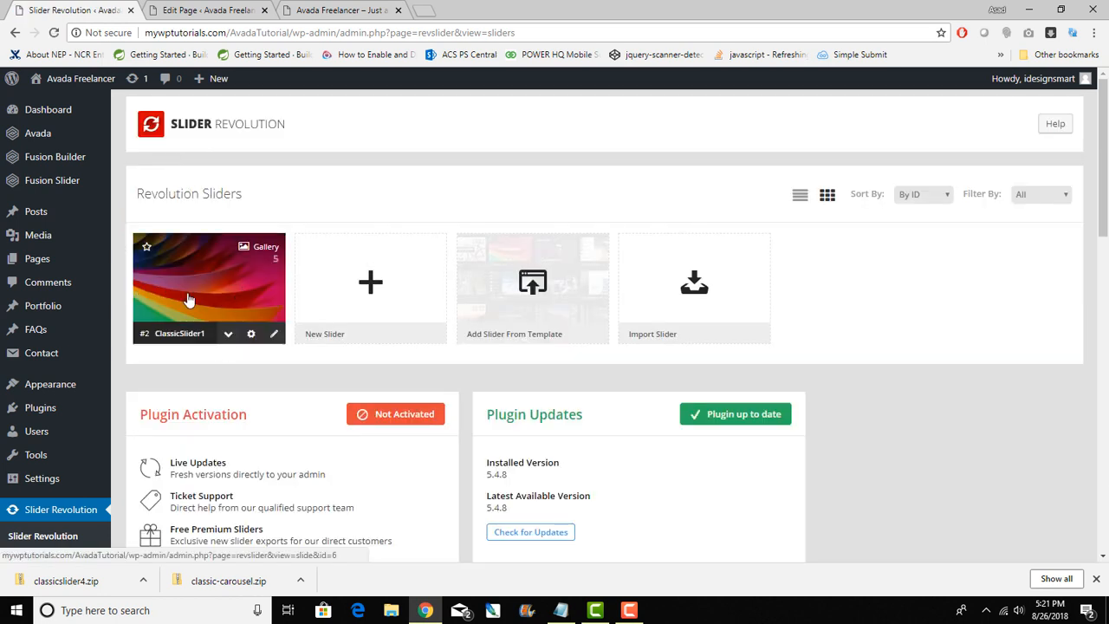
left_click(231, 337)
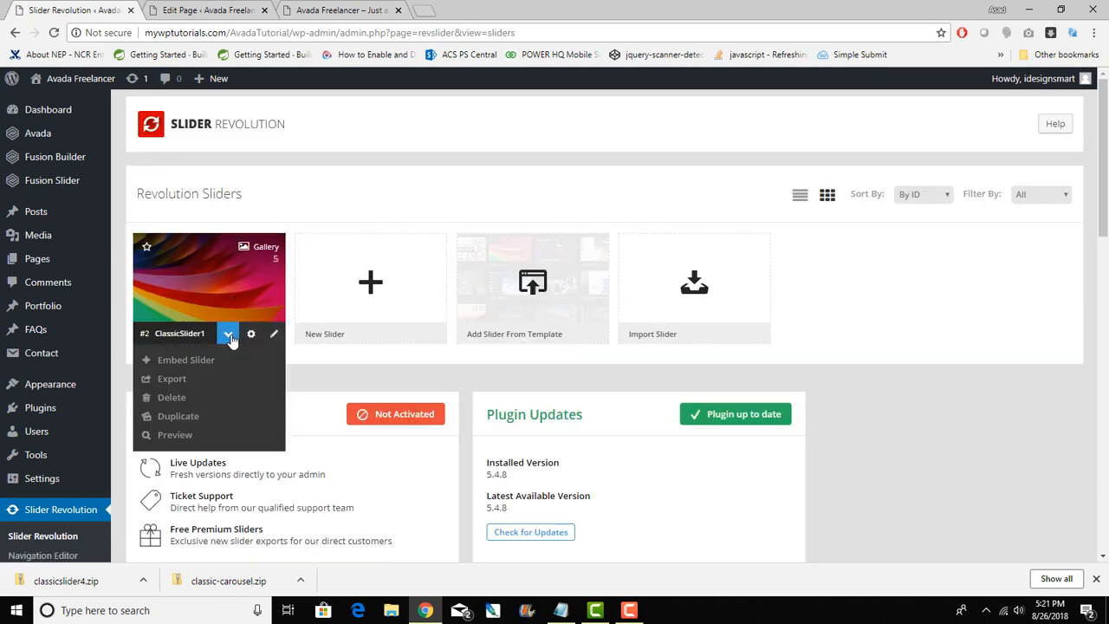
left_click(179, 416)
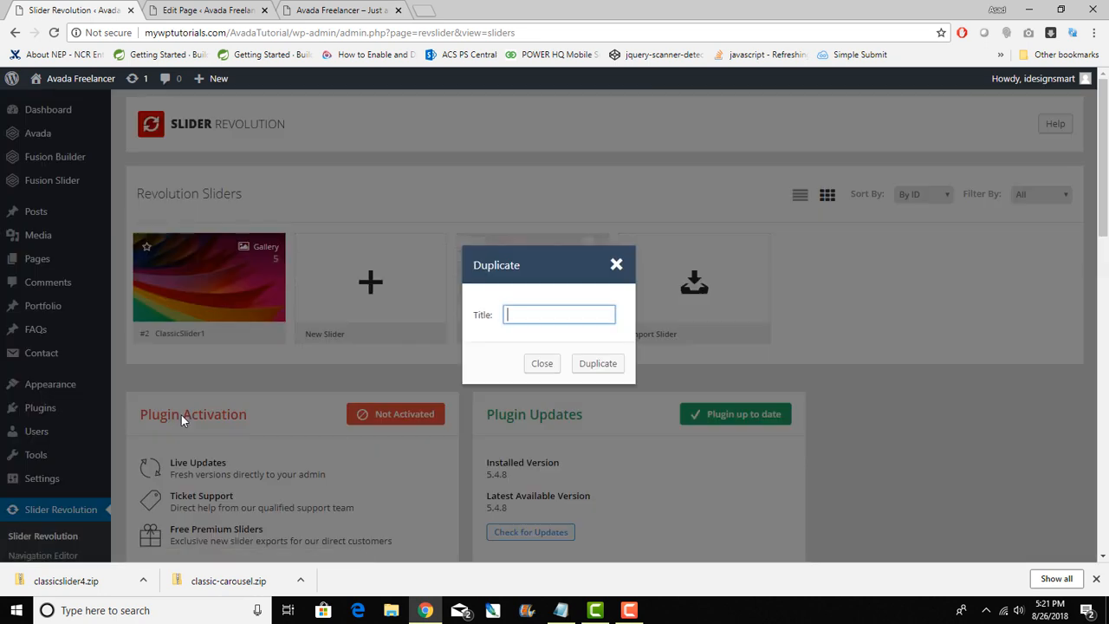
type("Duplicate")
left_click(587, 366)
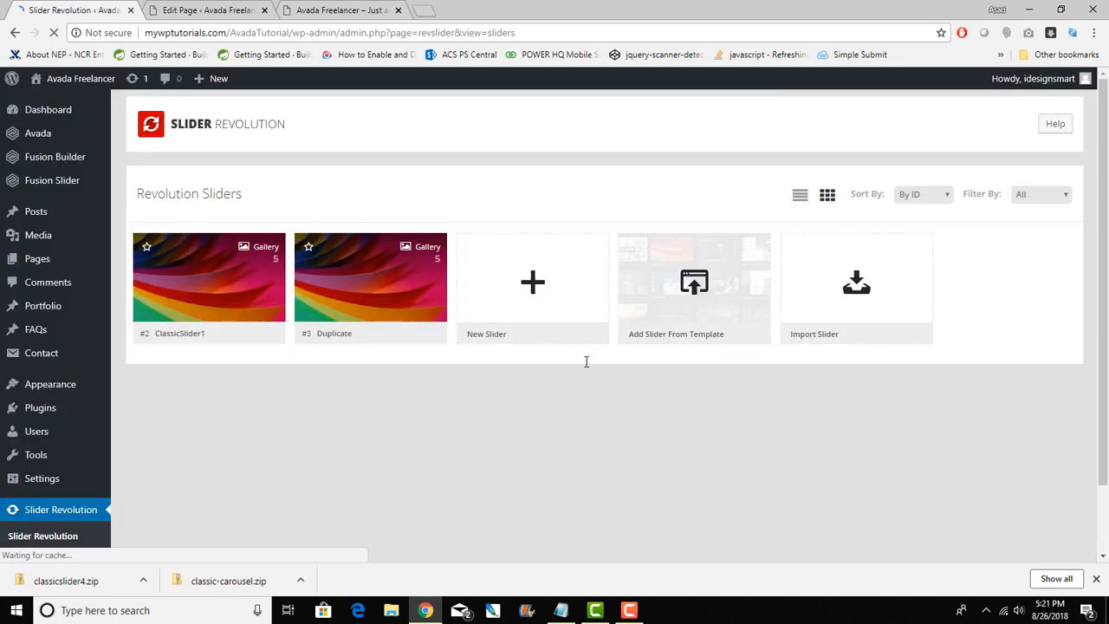
- Open the Duplicate slider's slides and set slider-2.jpg from the media library as the Intro slide's background image
left_click(330, 293)
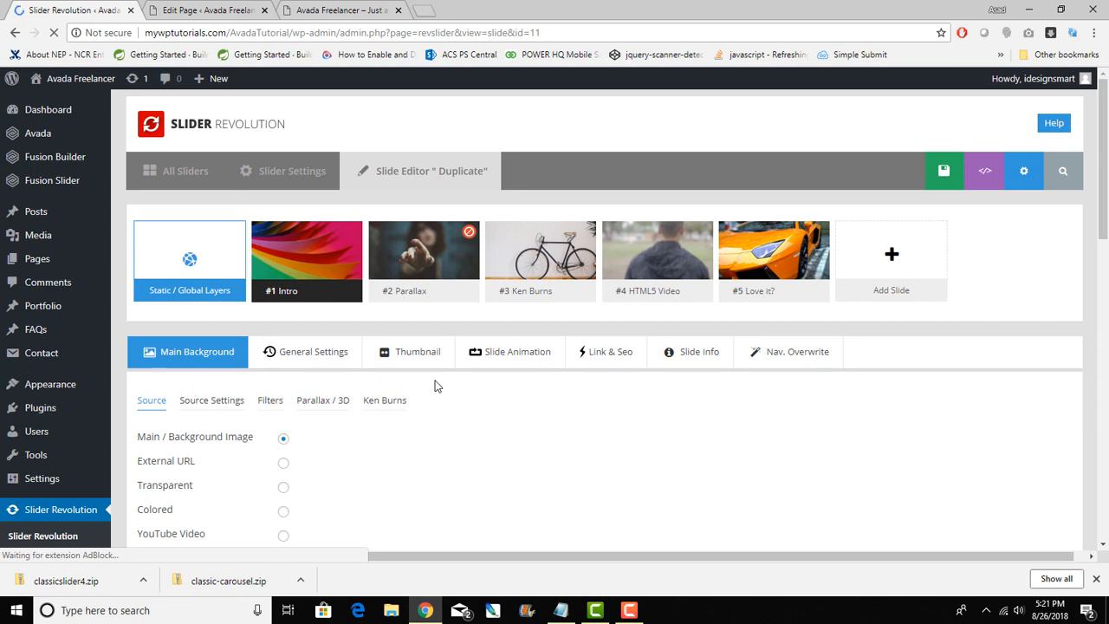
scroll(1107, 214, "down", 10)
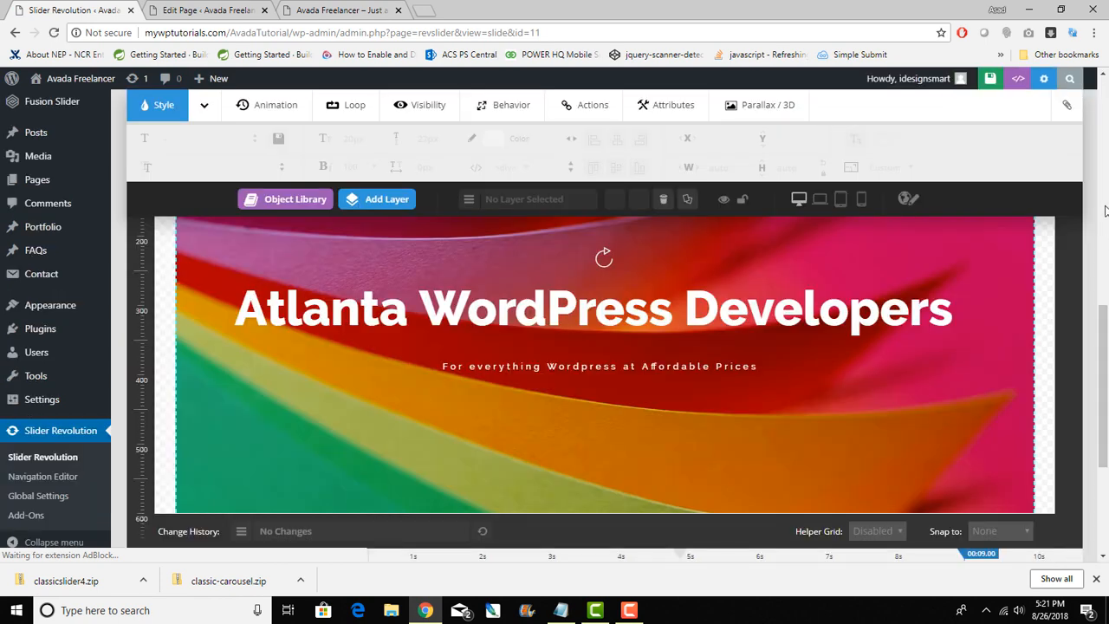
left_click(1106, 192)
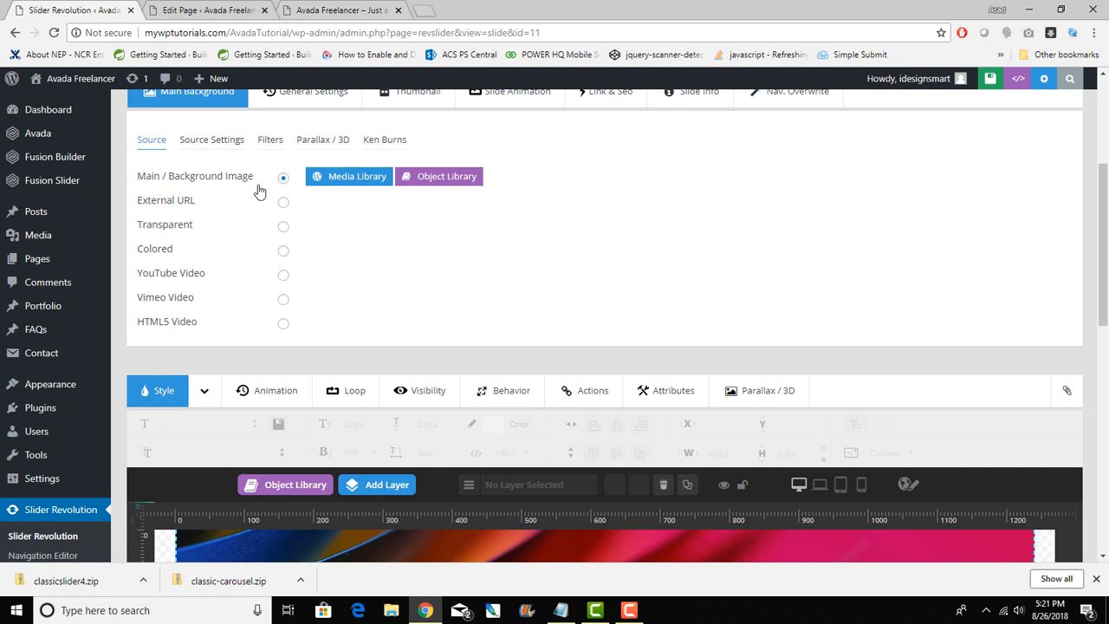
left_click(352, 178)
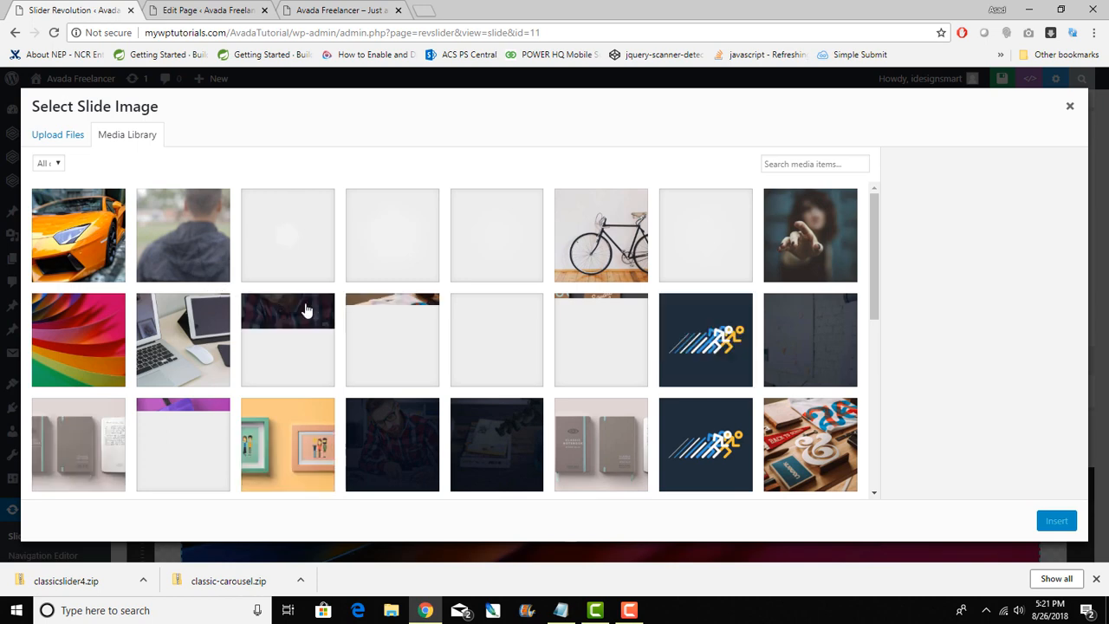
left_click(184, 339)
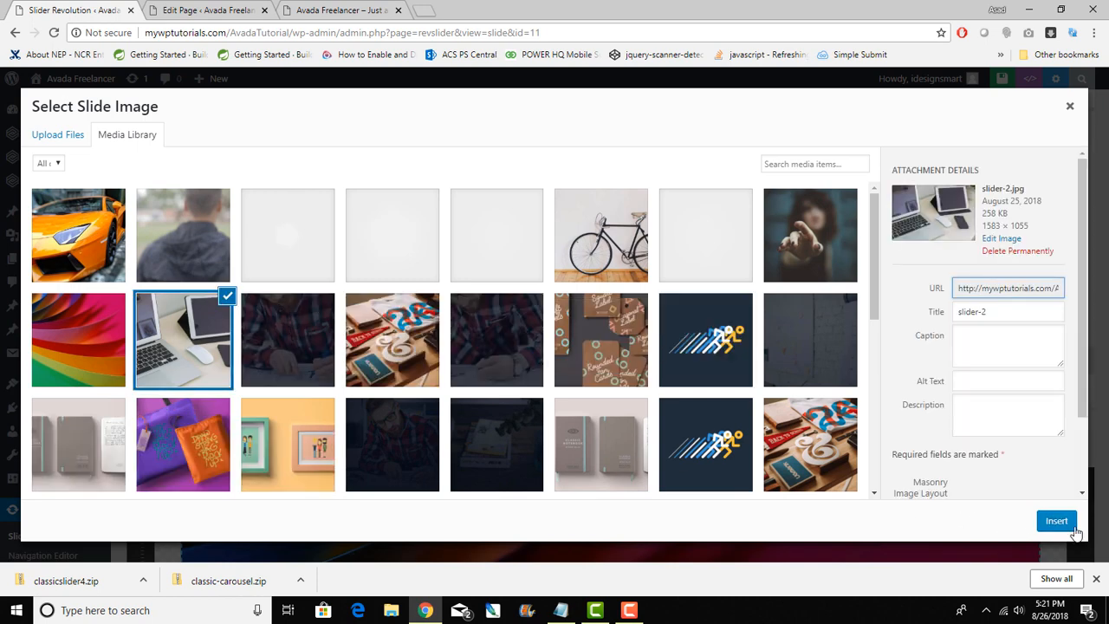
left_click(1057, 521)
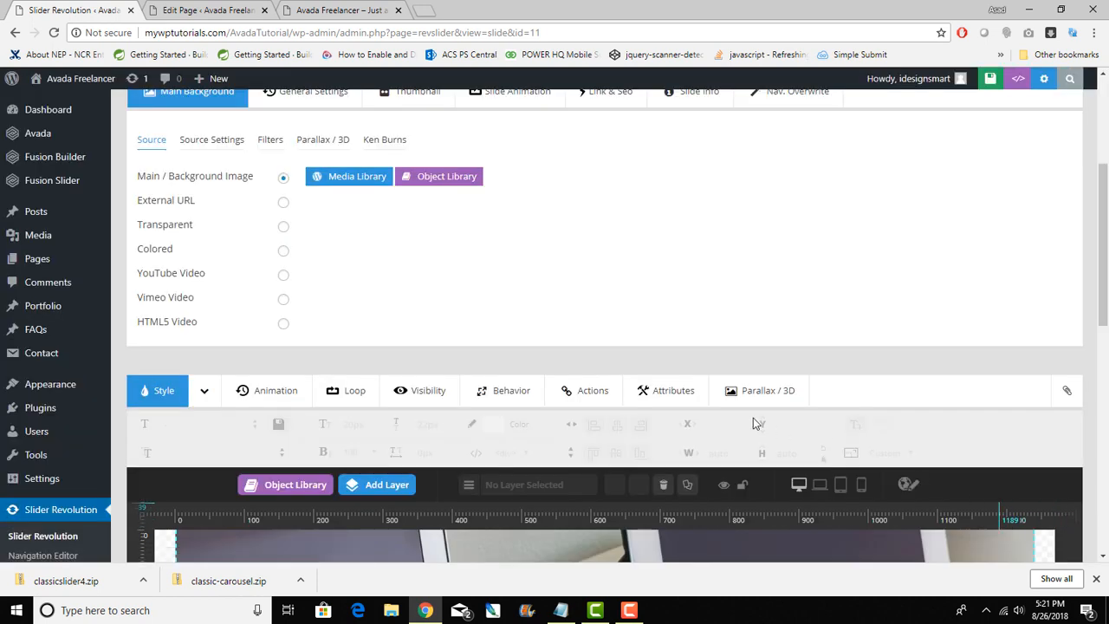
- Unpublish the #3 Ken Burns and #4 HTML5 Video slides of the Duplicate slider and save the slide
scroll(707, 386, "down", 3)
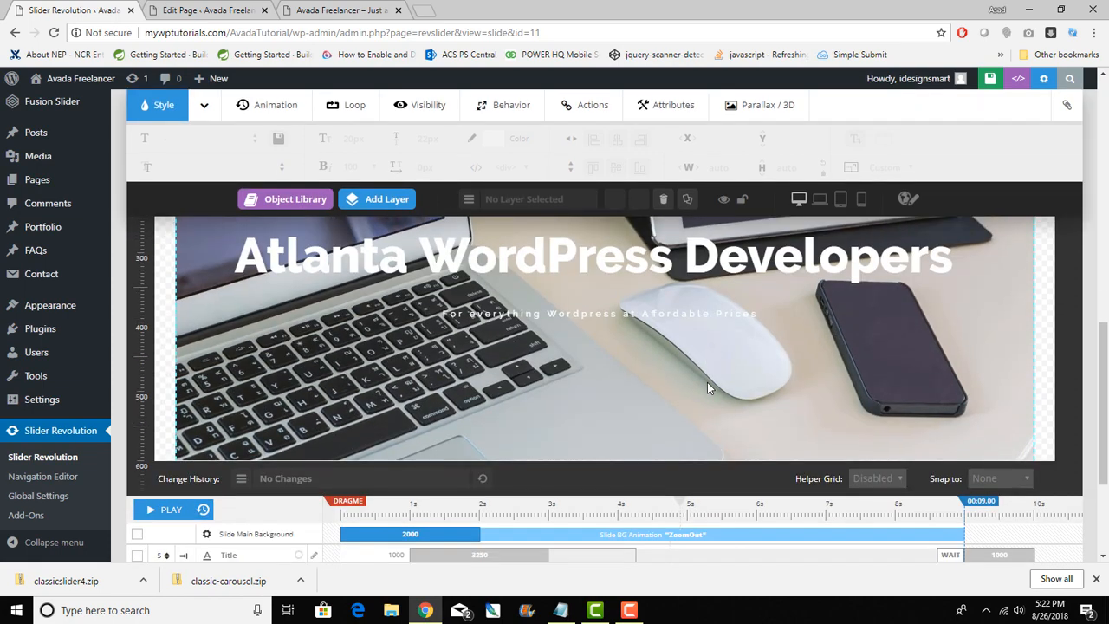
scroll(707, 382, "up", 5)
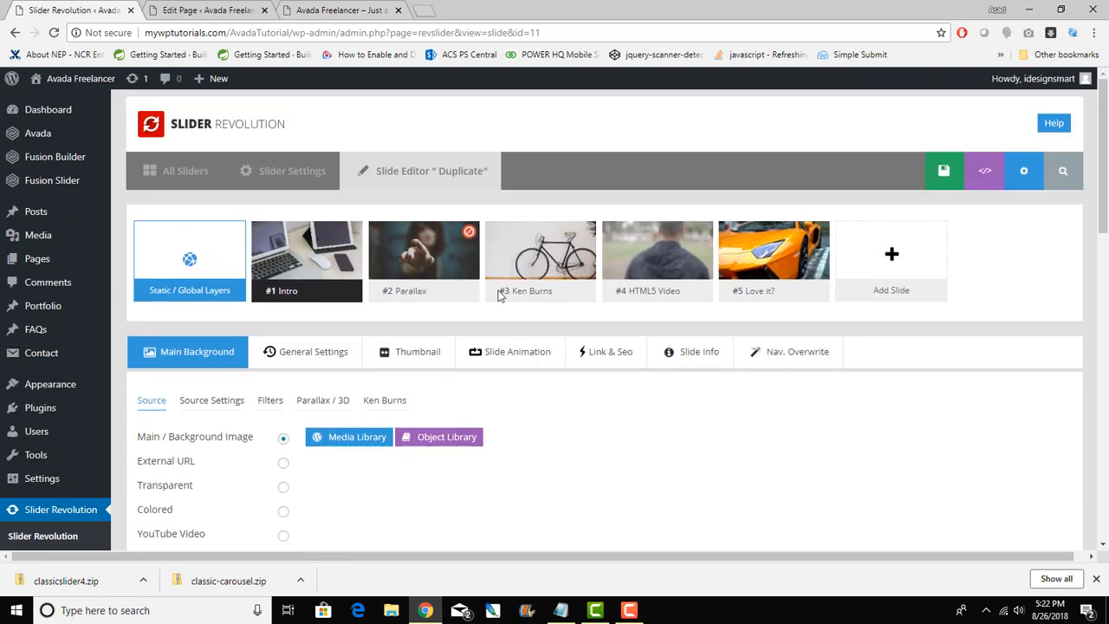
mouse_move(438, 274)
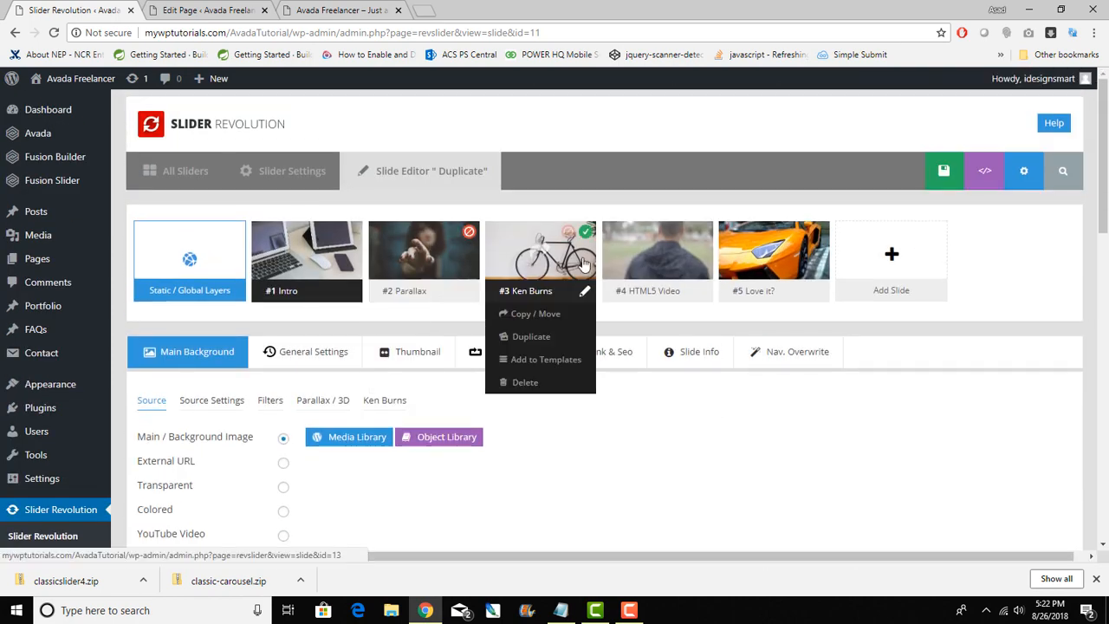
left_click(568, 233)
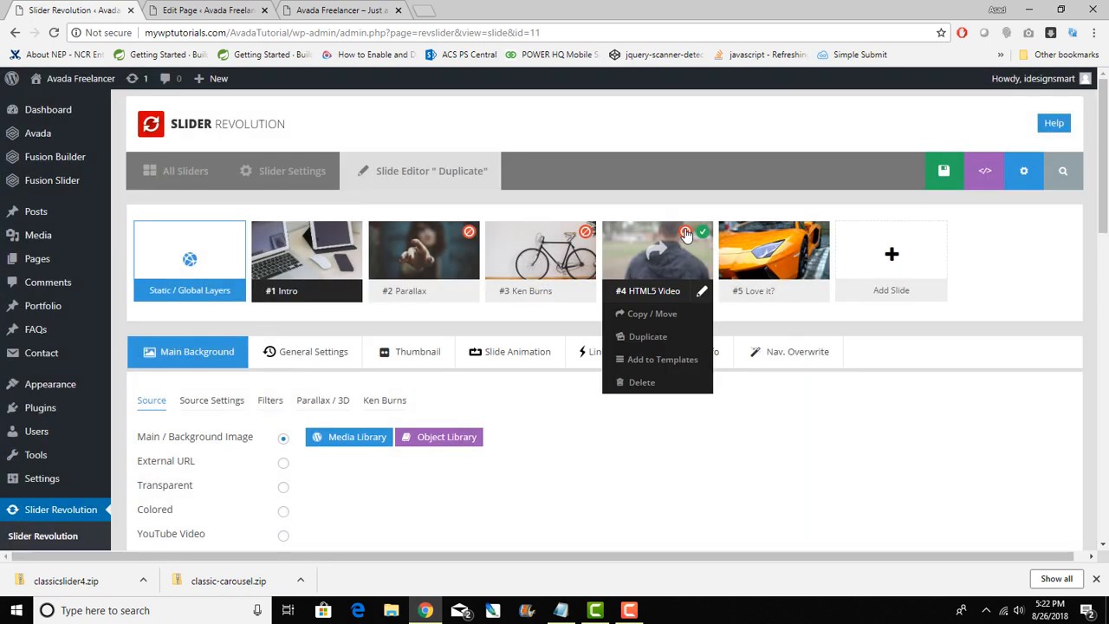
left_click(686, 235)
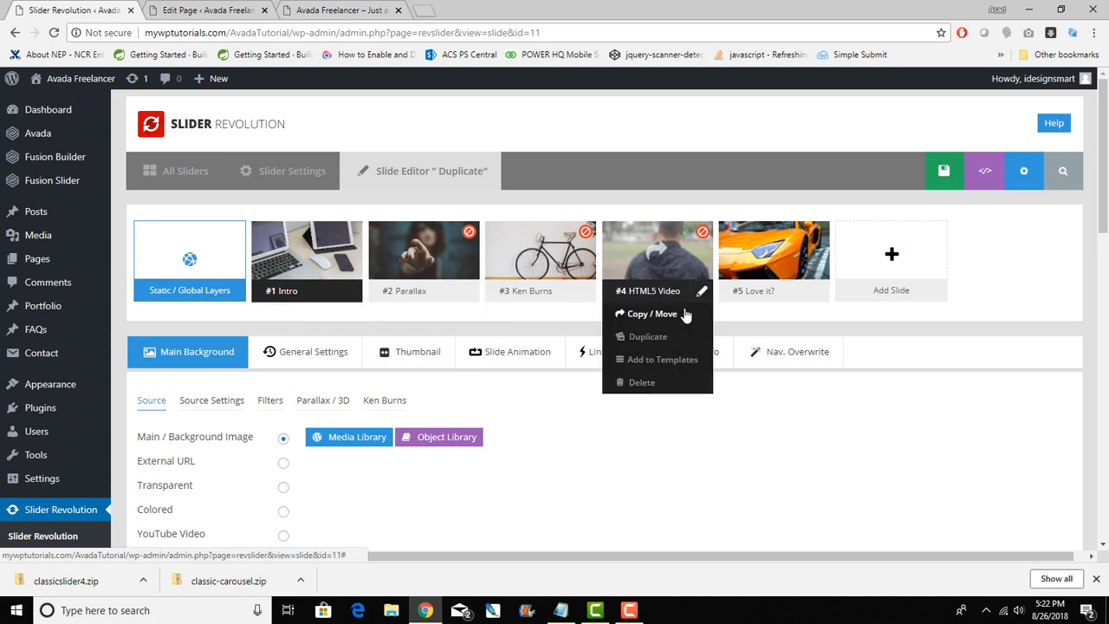
scroll(686, 314, "down", 6)
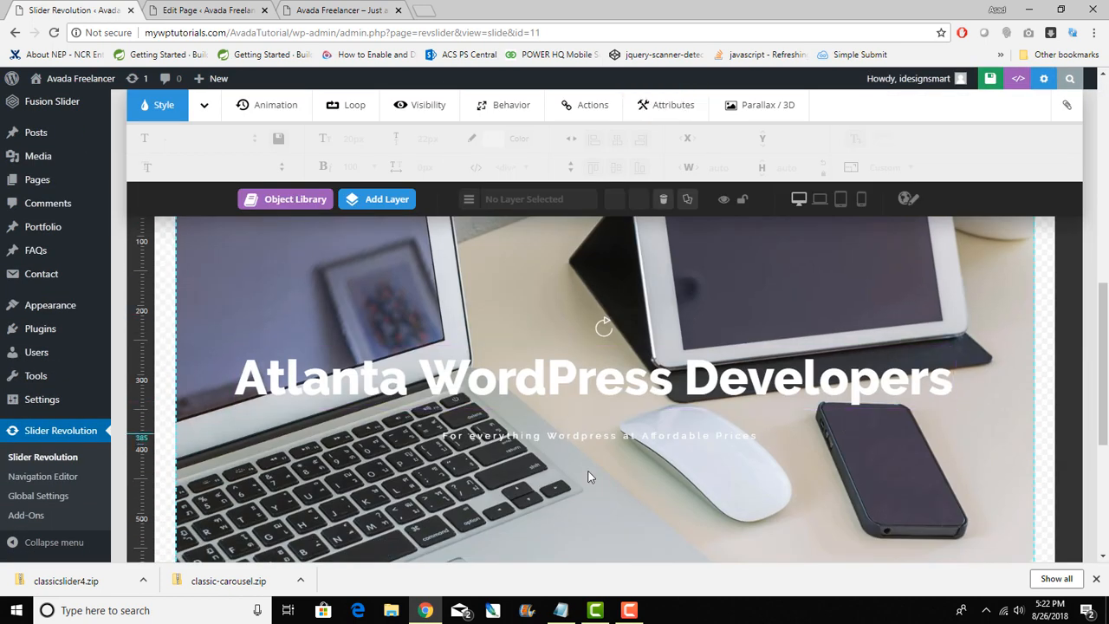
left_click(985, 81)
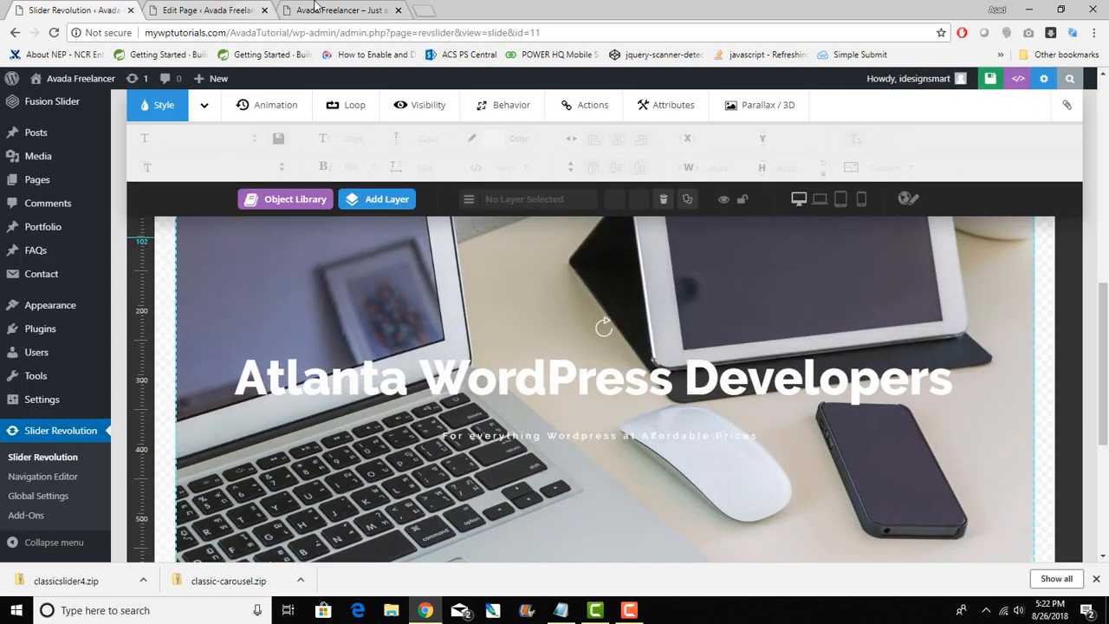
- Switch to the Home page editor and insert a 1/1 container after the contact form section at the end of the layout
left_click(328, 10)
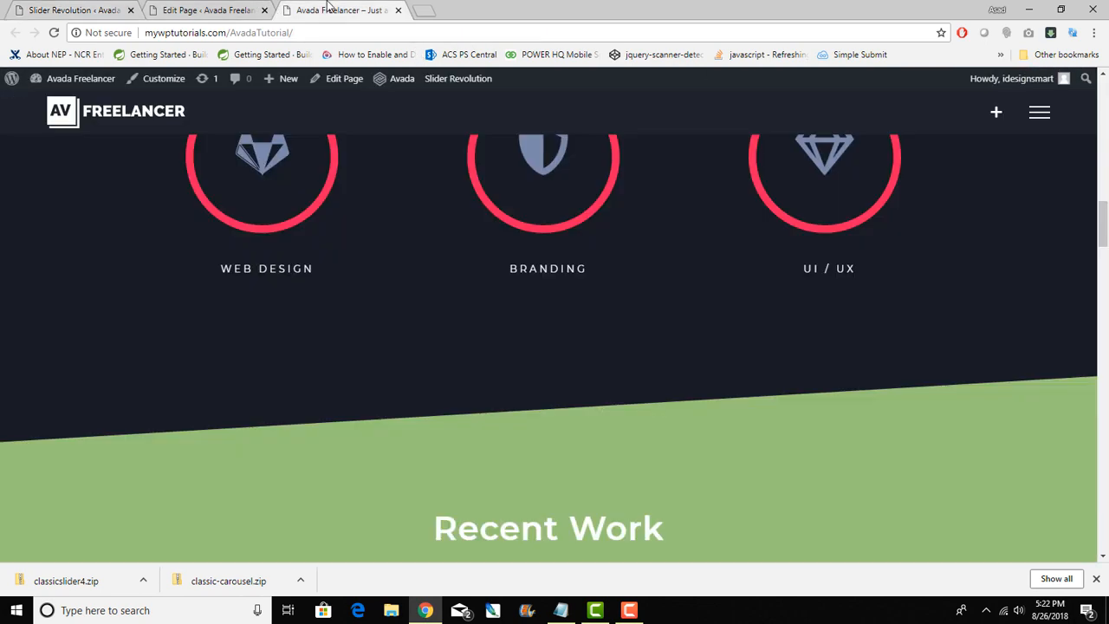
left_click(192, 9)
scroll(468, 345, "down", 10)
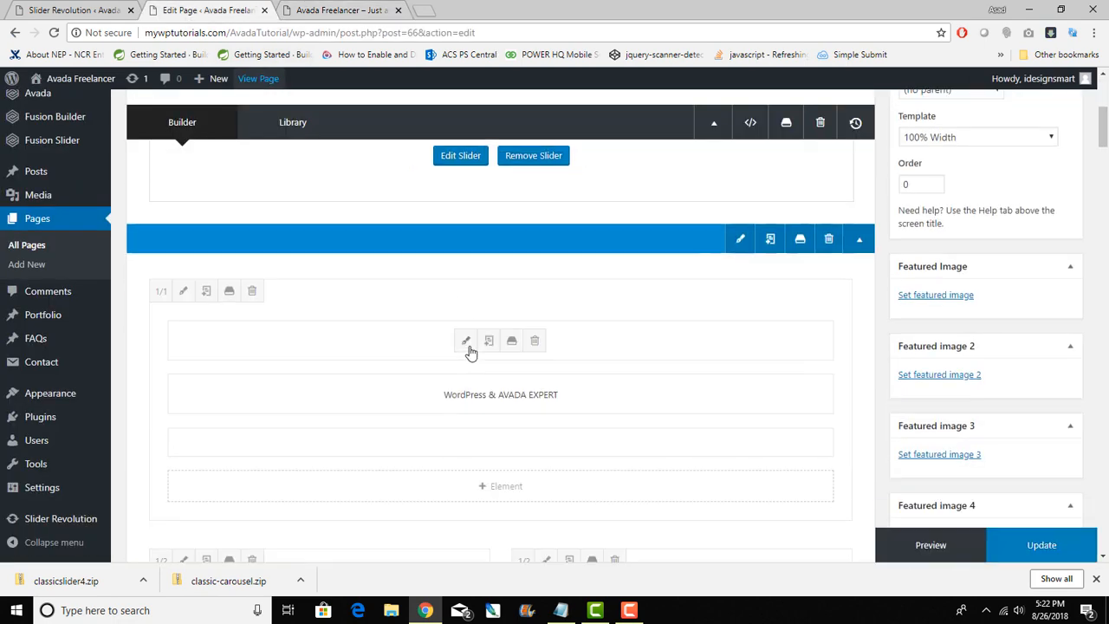
scroll(472, 351, "up", 5)
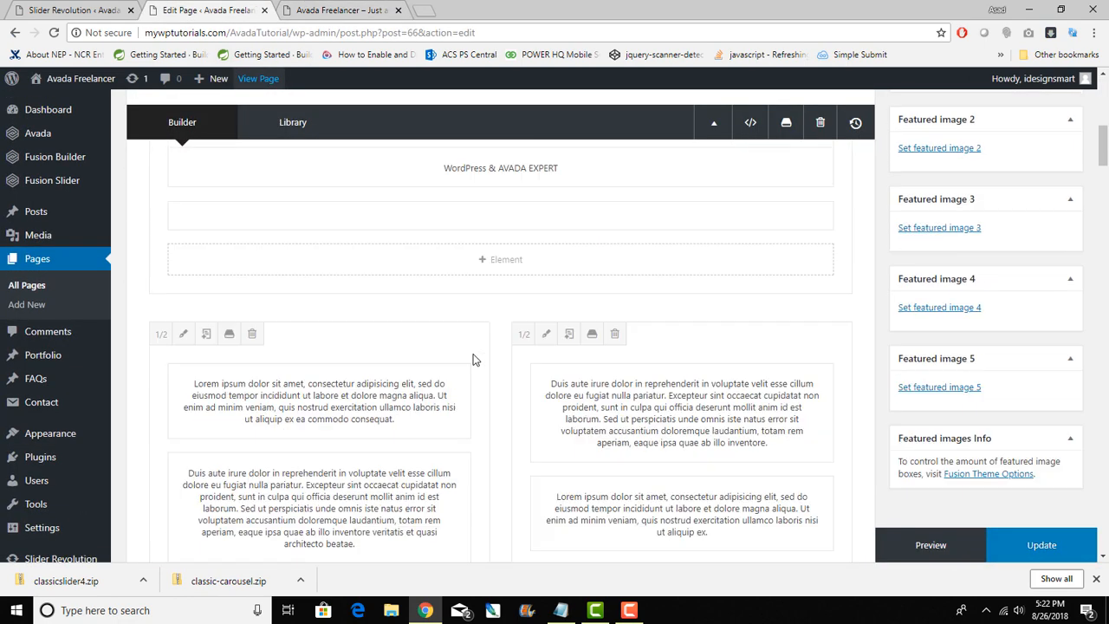
scroll(473, 353, "down", 12)
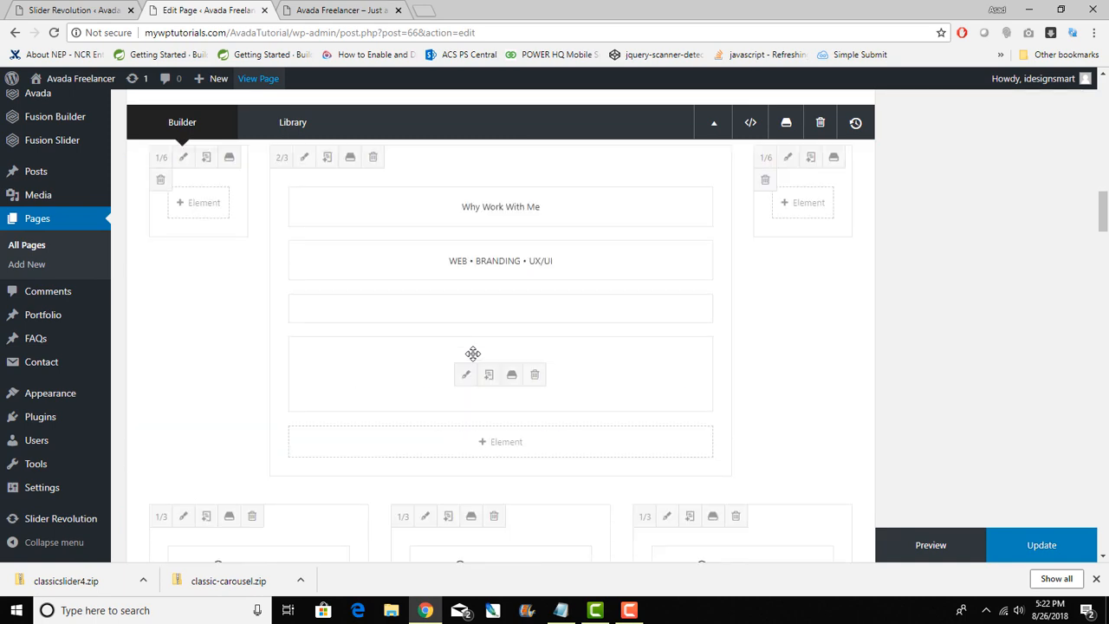
scroll(472, 353, "down", 10)
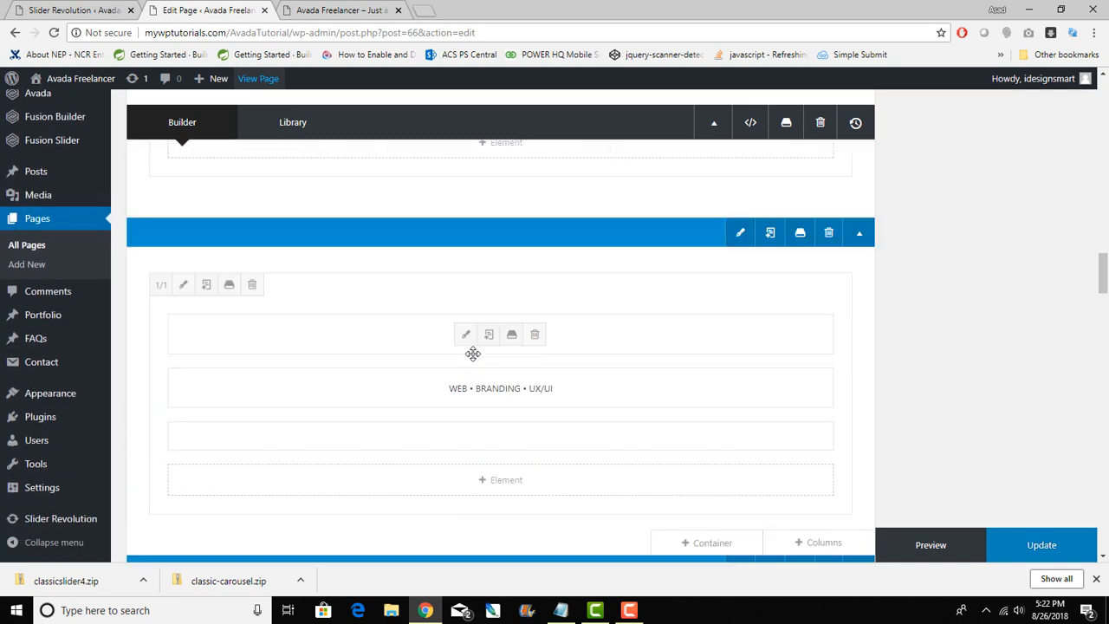
scroll(473, 353, "down", 10)
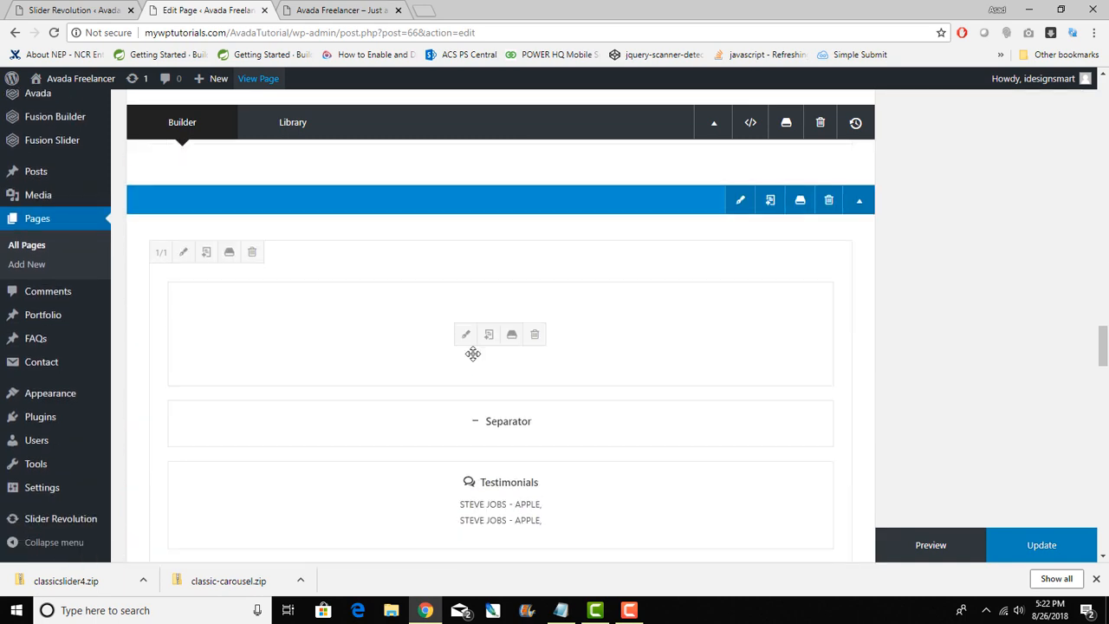
scroll(474, 356, "down", 10)
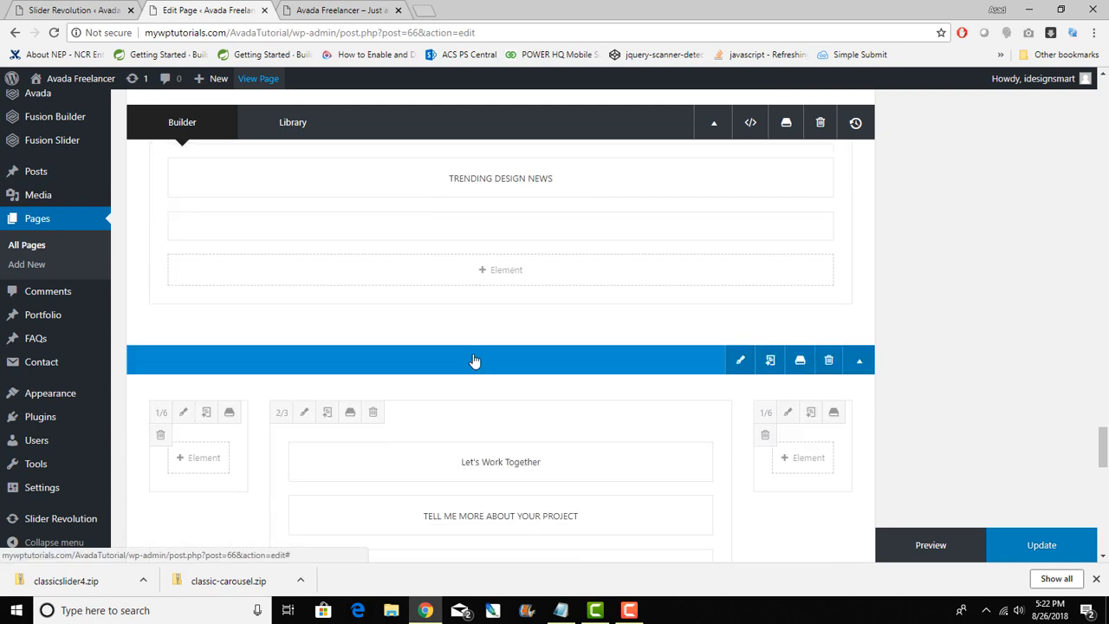
scroll(473, 357, "down", 1)
scroll(473, 359, "up", 5)
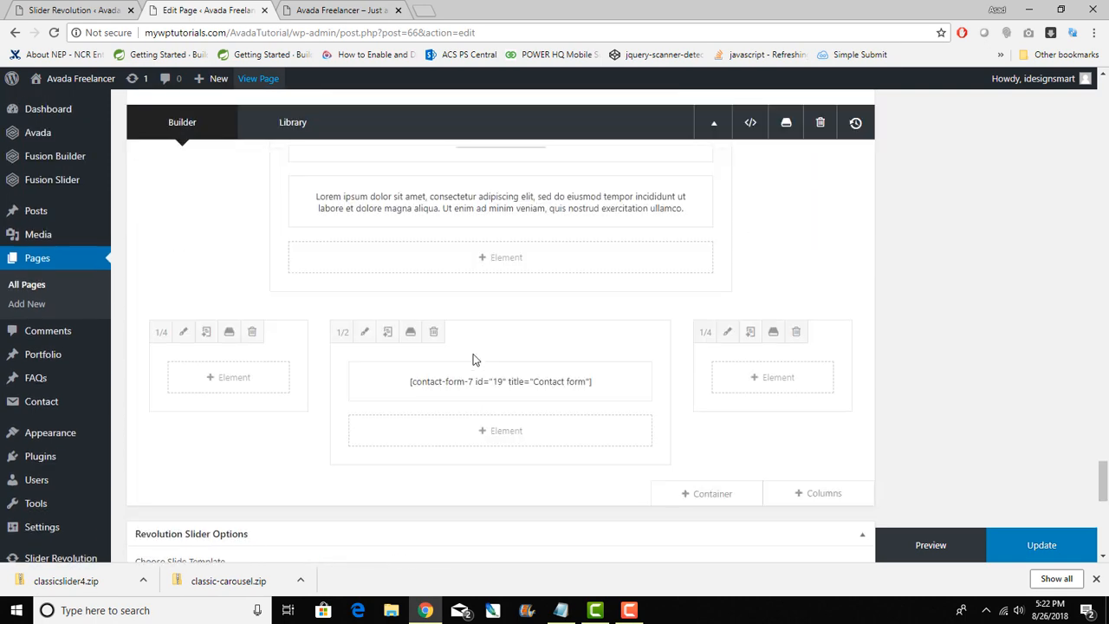
left_click(718, 495)
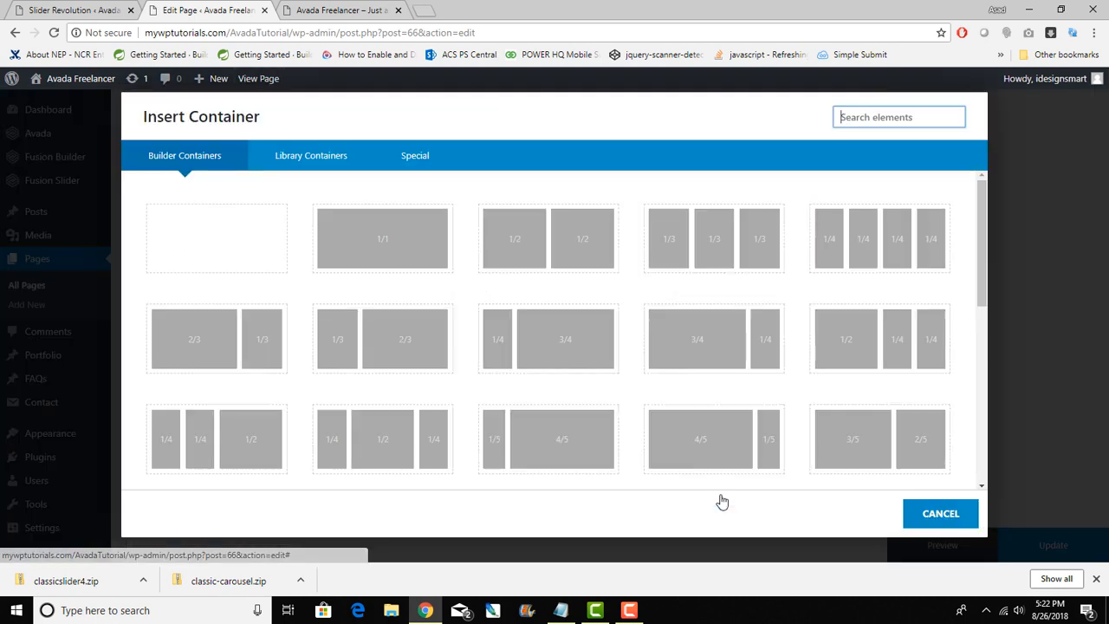
left_click(398, 257)
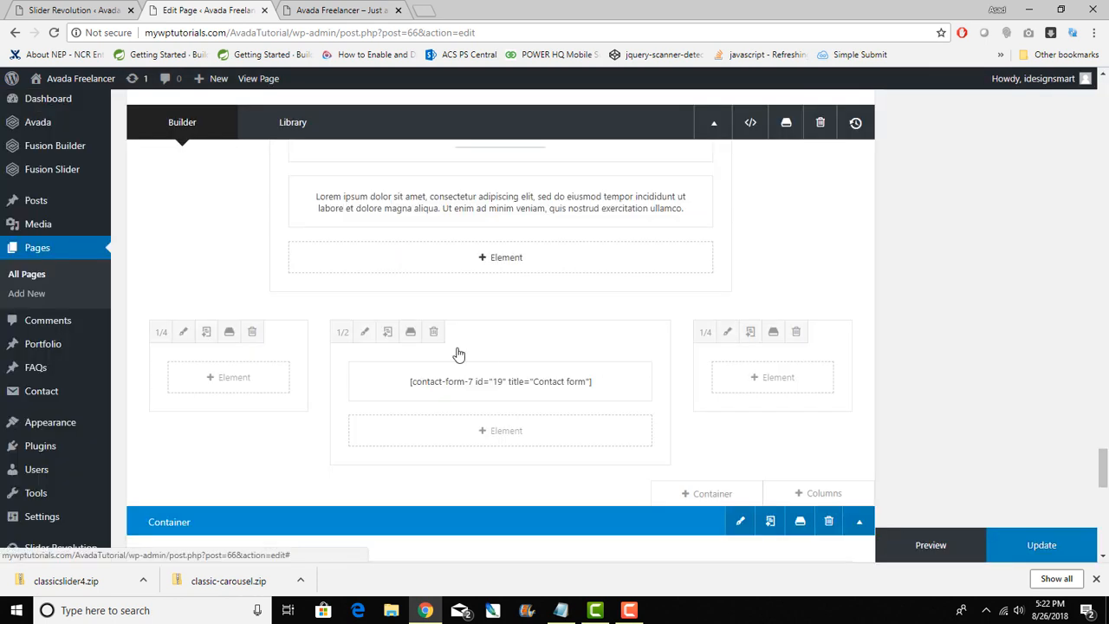
- Try to add a Revolution Slider element to the new container, searching the elements for "re" and opening its slider choices
scroll(492, 377, "down", 4)
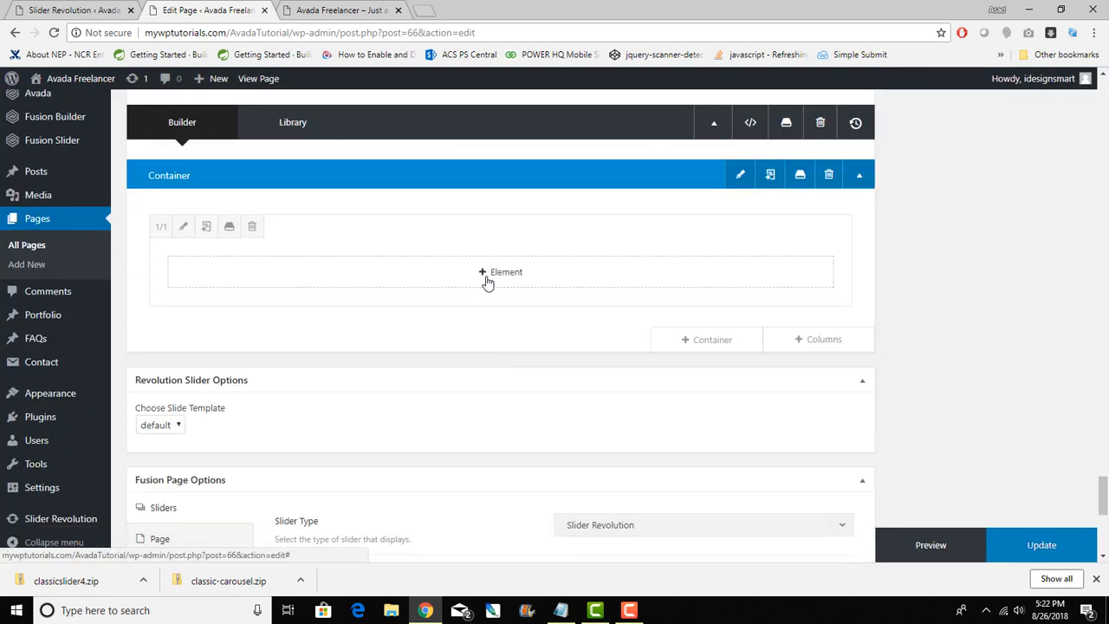
left_click(487, 276)
scroll(511, 349, "down", 3)
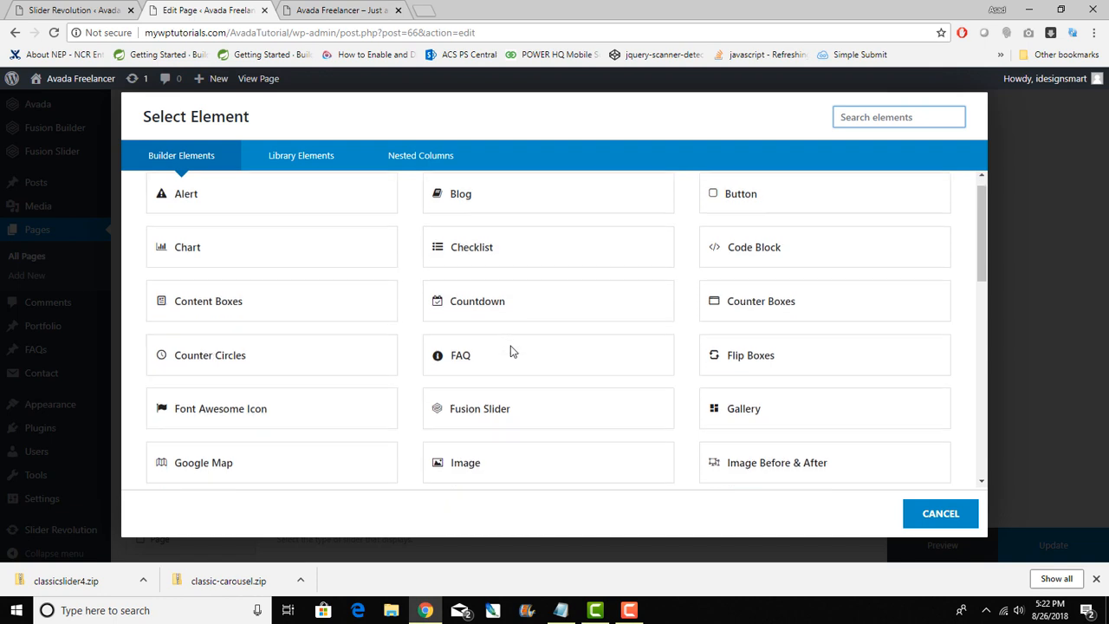
scroll(511, 350, "up", 3)
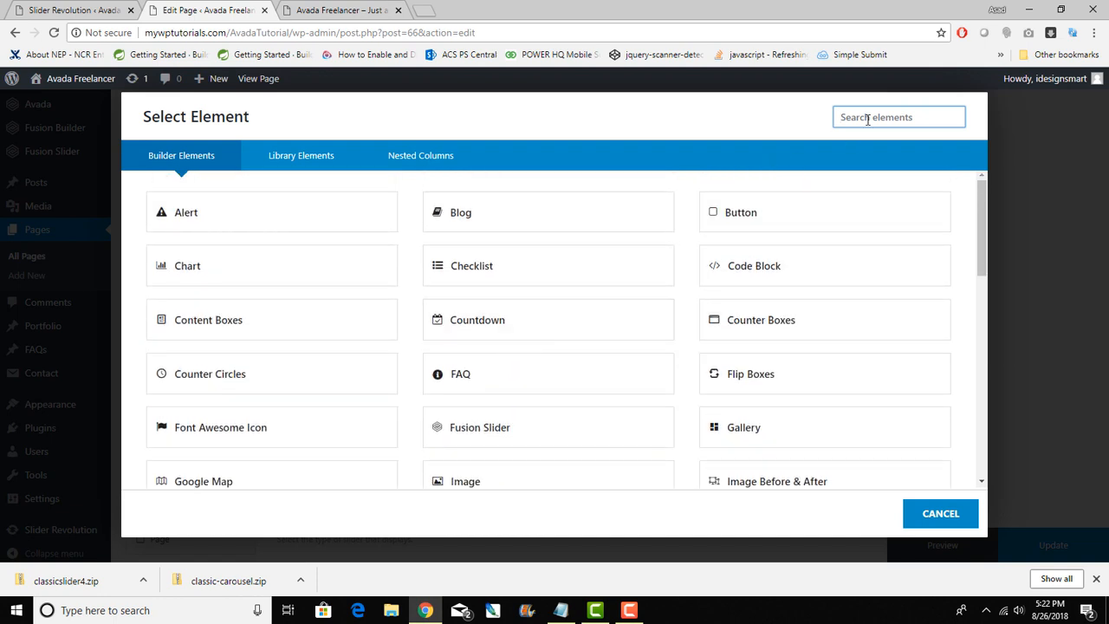
type("re")
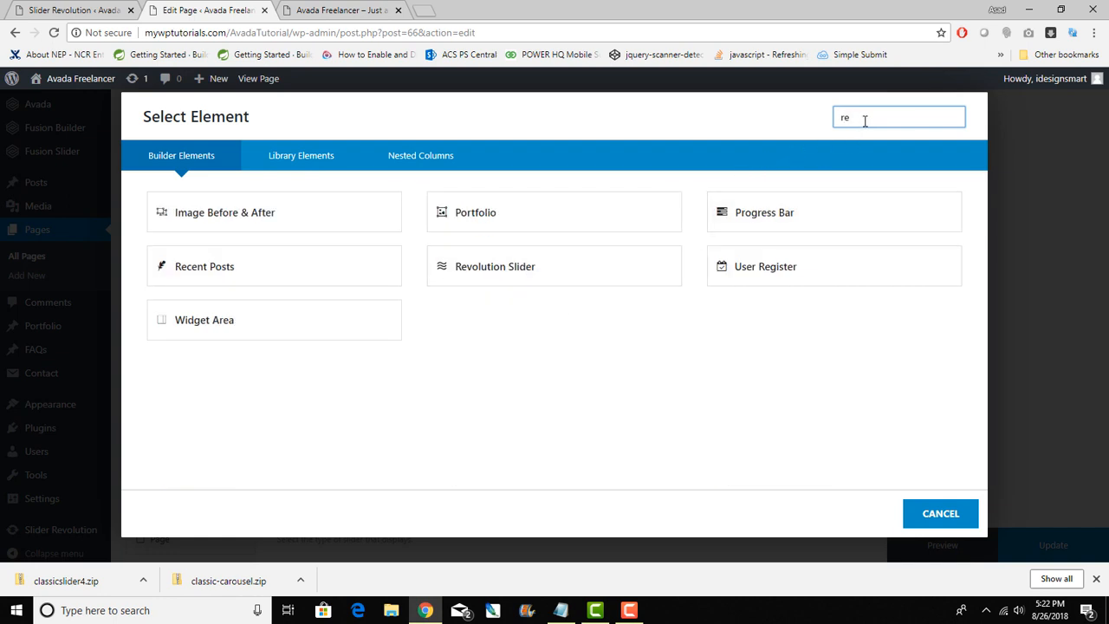
left_click(537, 270)
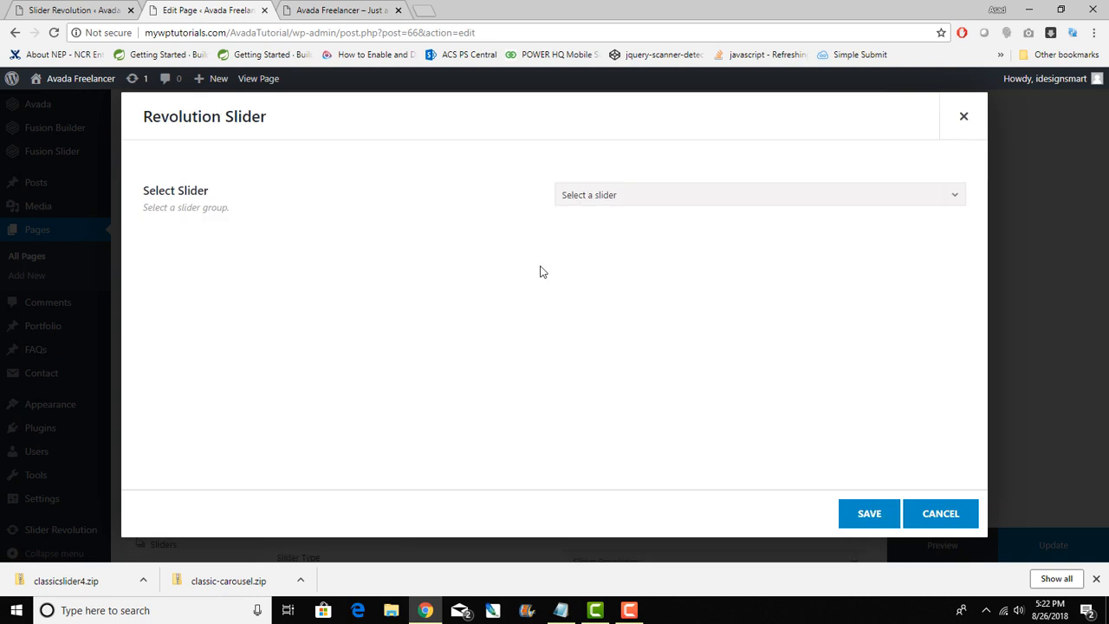
left_click(630, 198)
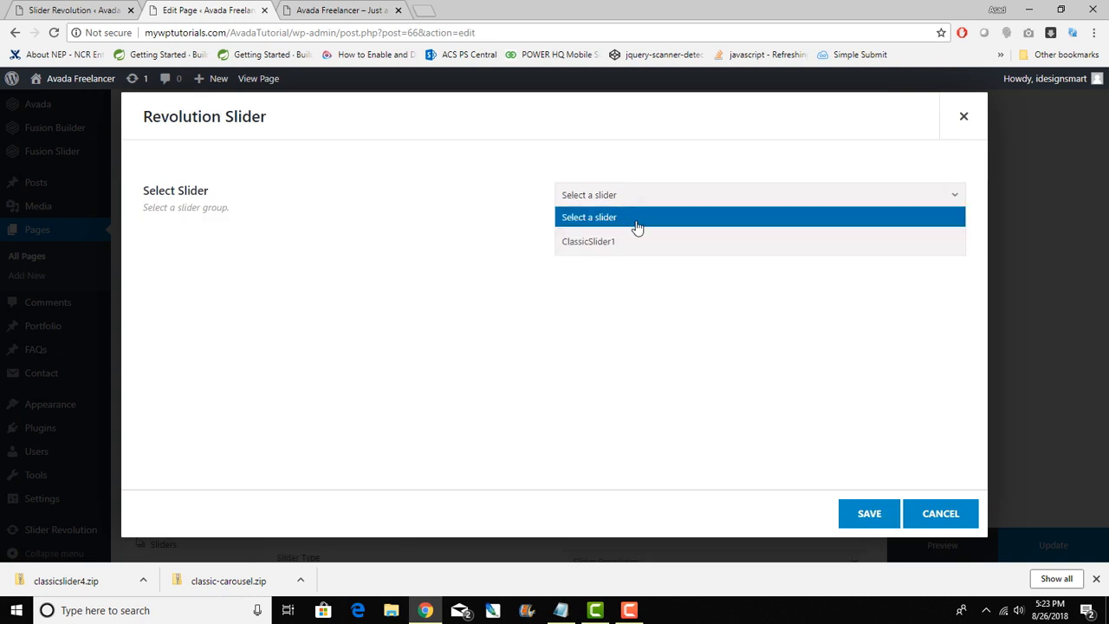
- Return to the Duplicate slider's slide editor and save the slide again
left_click(63, 7)
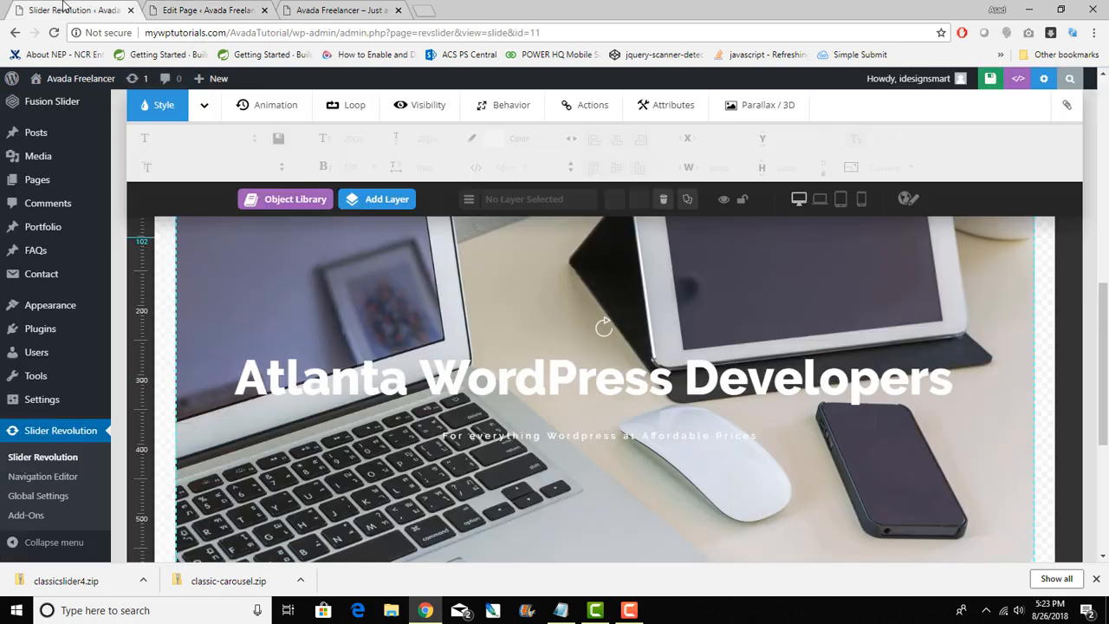
scroll(596, 403, "up", 2)
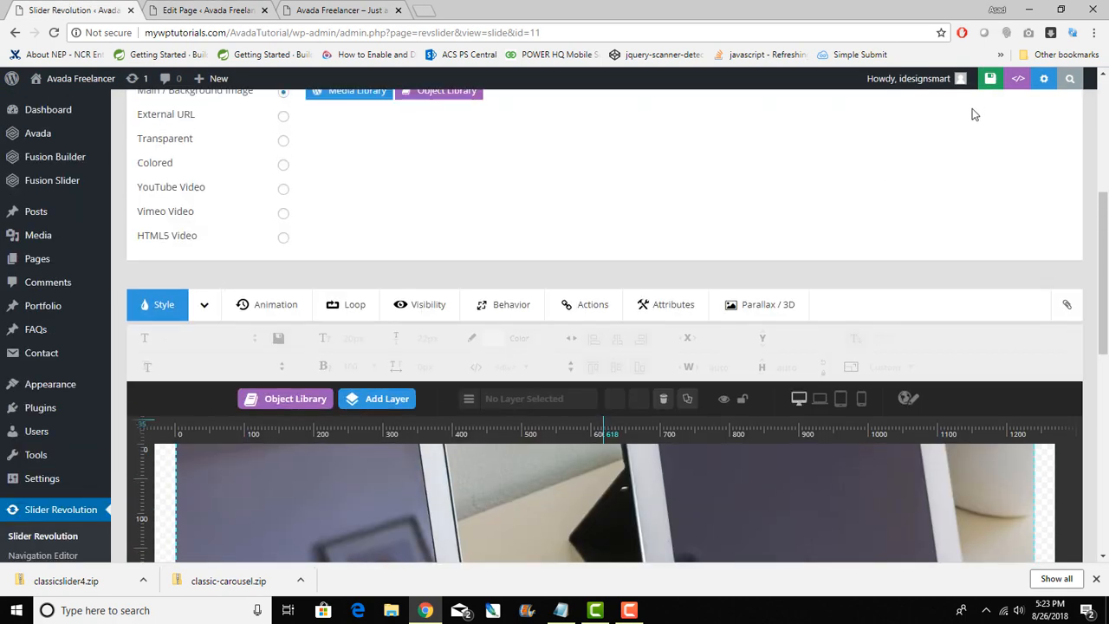
left_click(990, 78)
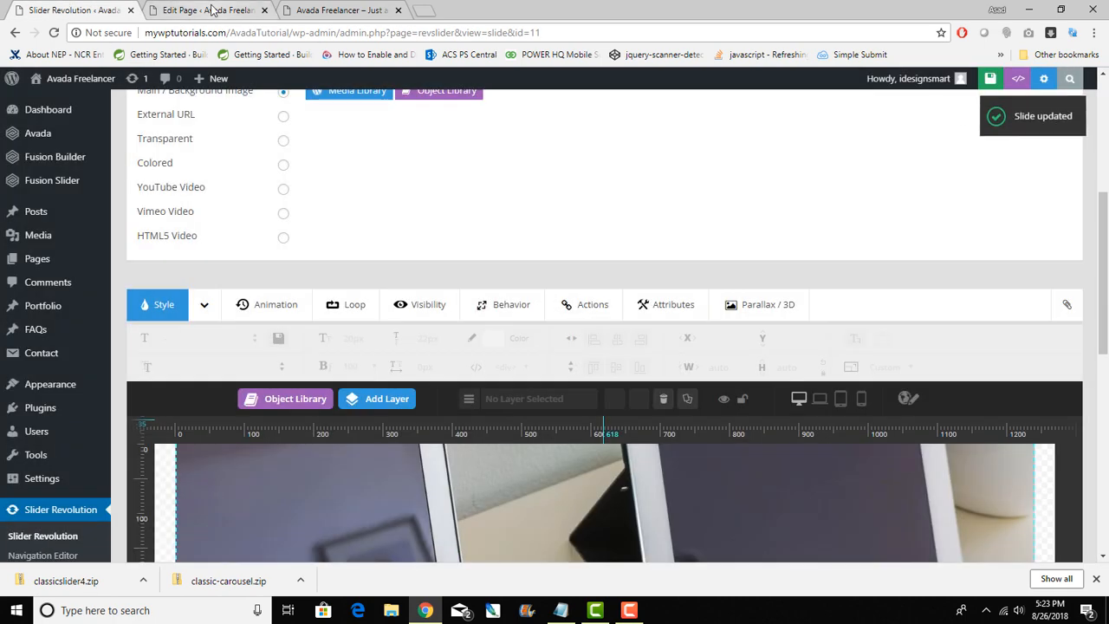
- Cancel the Revolution Slider element settings in the Home page editor and reload the page, discarding the unsaved changes
left_click(215, 10)
left_click(946, 517)
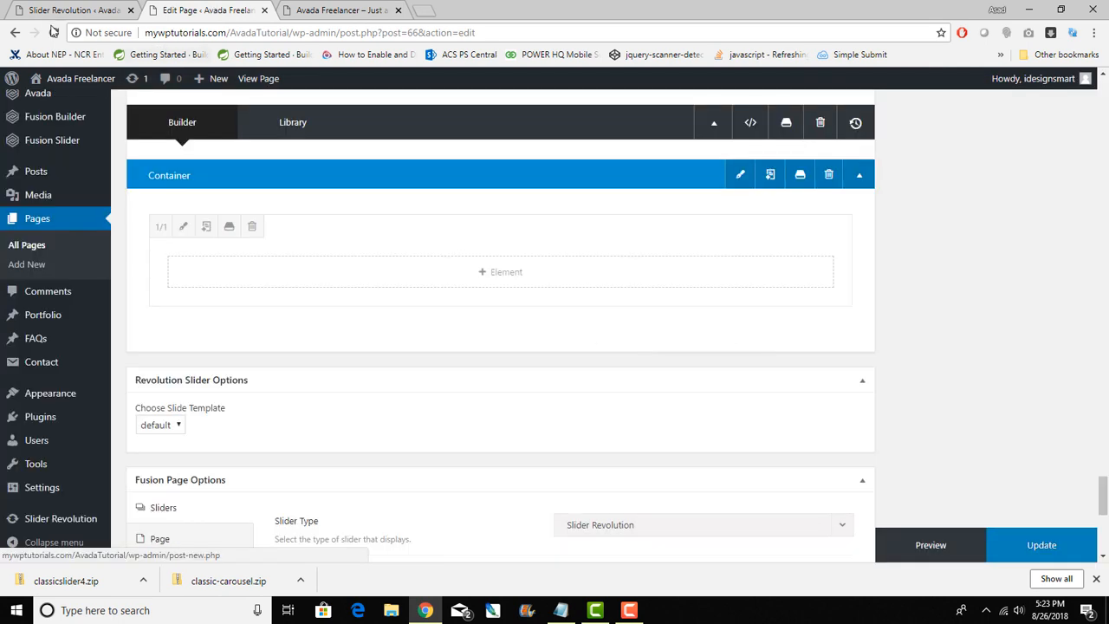
left_click(53, 33)
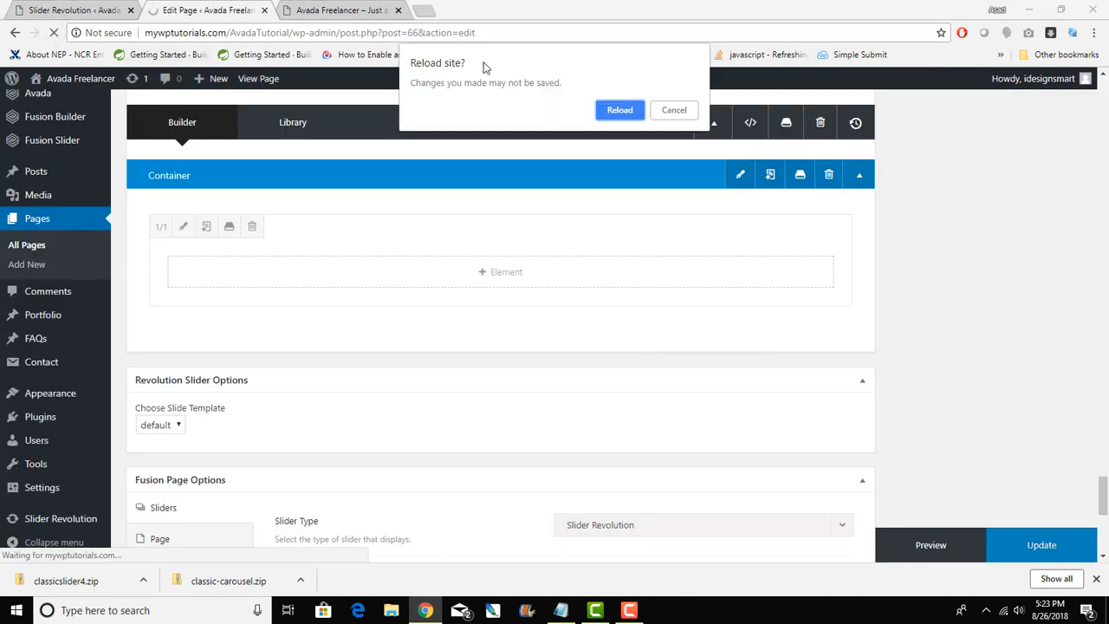
left_click(619, 110)
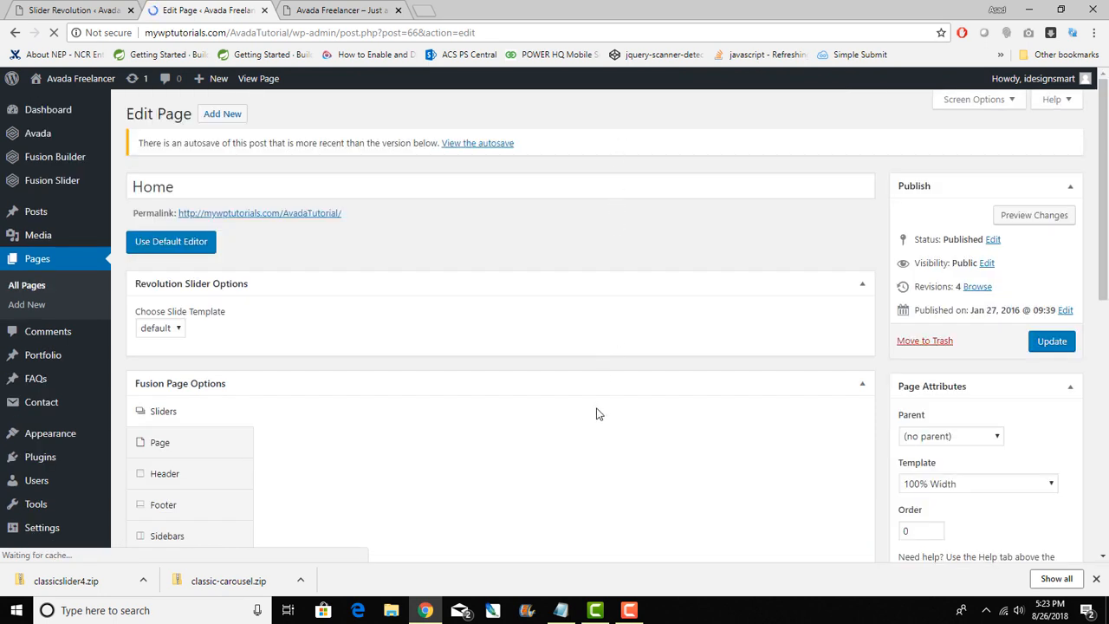
- Insert a 1/1 container below the contact form section at the end of the Home page layout
scroll(596, 413, "down", 15)
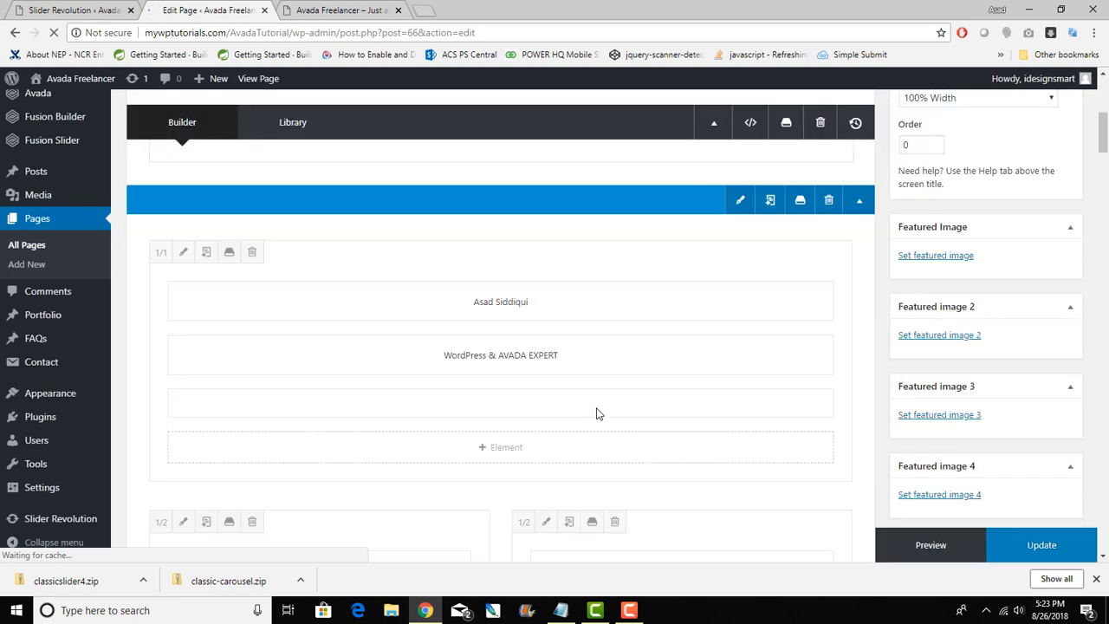
scroll(596, 408, "down", 15)
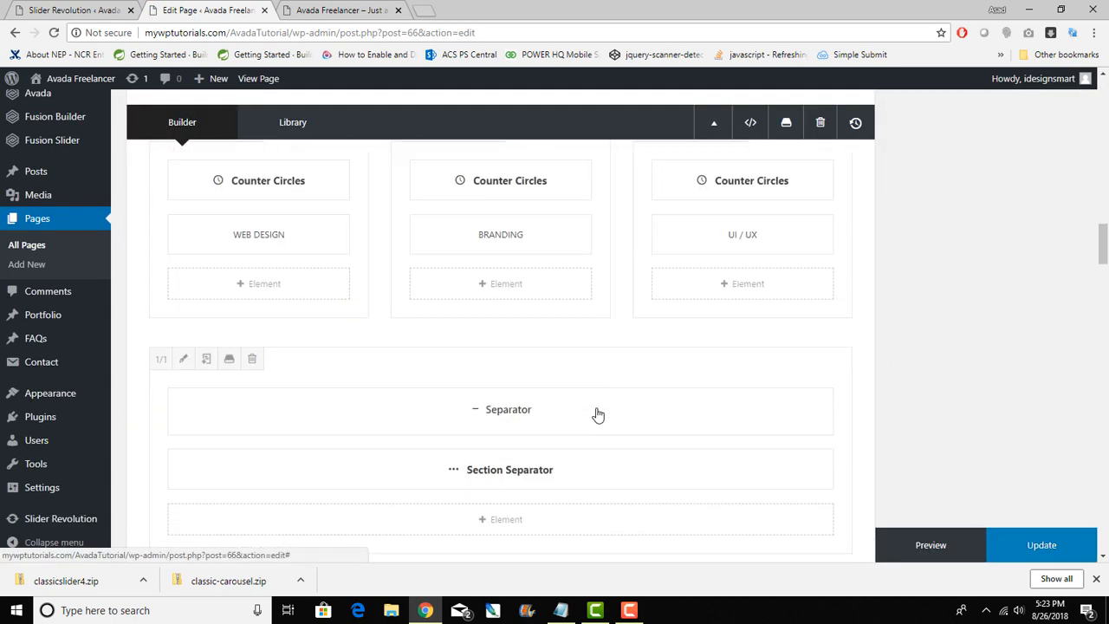
scroll(596, 413, "down", 15)
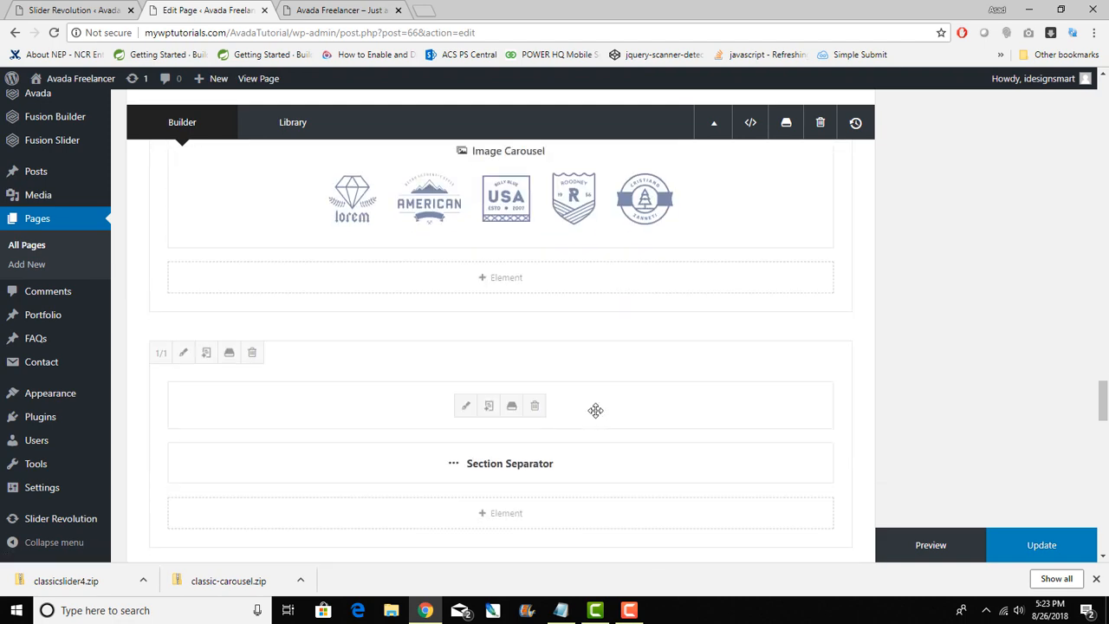
scroll(596, 414, "down", 8)
scroll(595, 410, "down", 4)
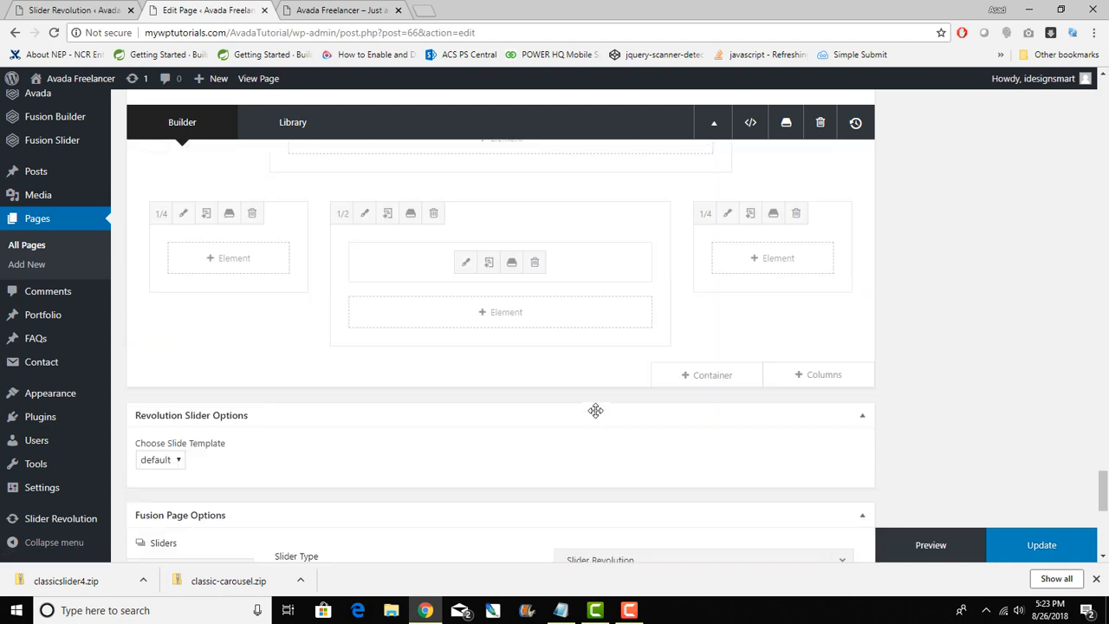
scroll(595, 414, "up", 2)
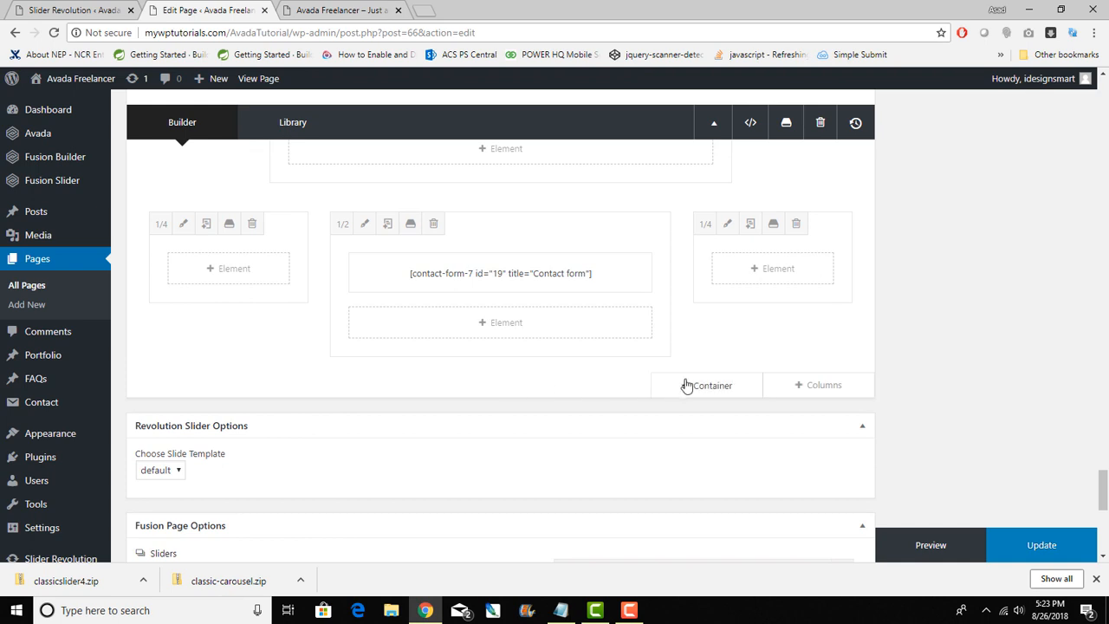
left_click(700, 385)
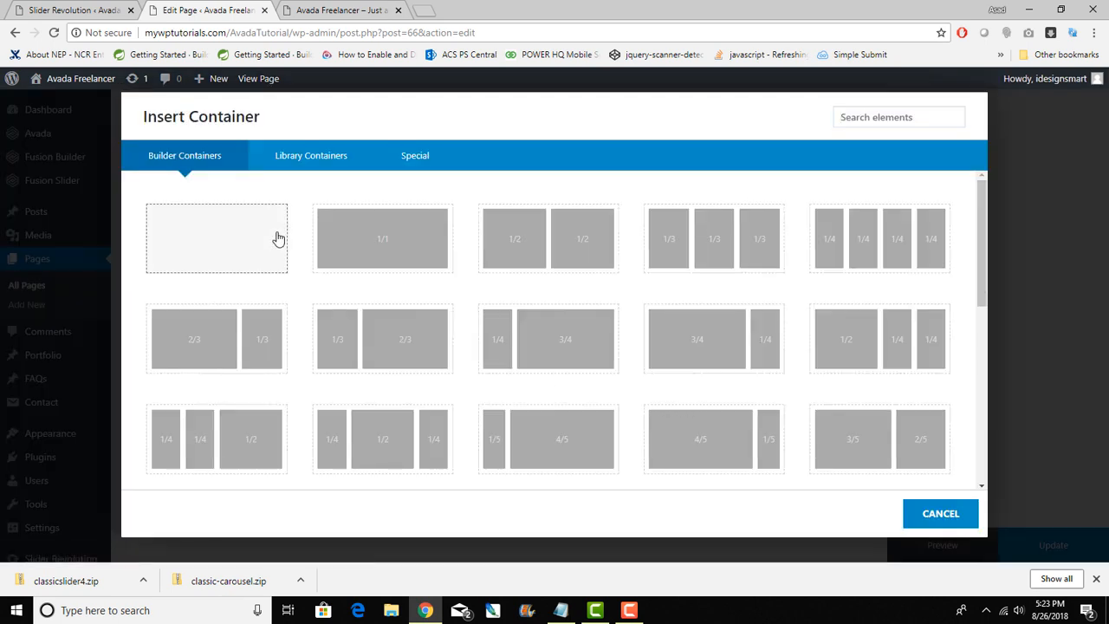
left_click(358, 251)
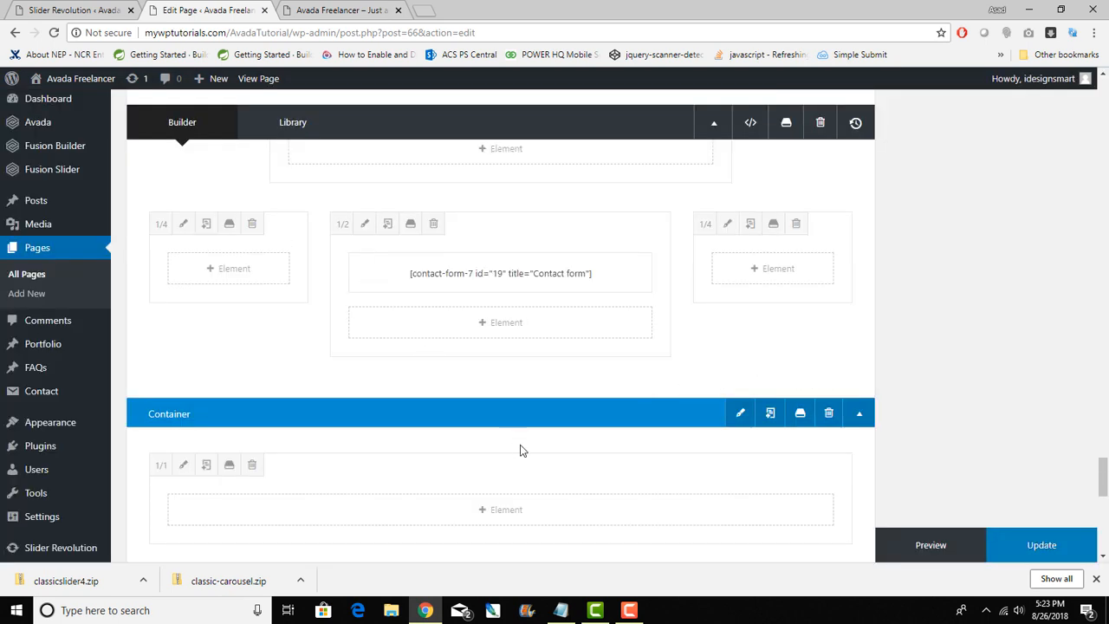
- Add a Revolution Slider element to the empty container, choose the Duplicate slider and save the element
left_click(495, 511)
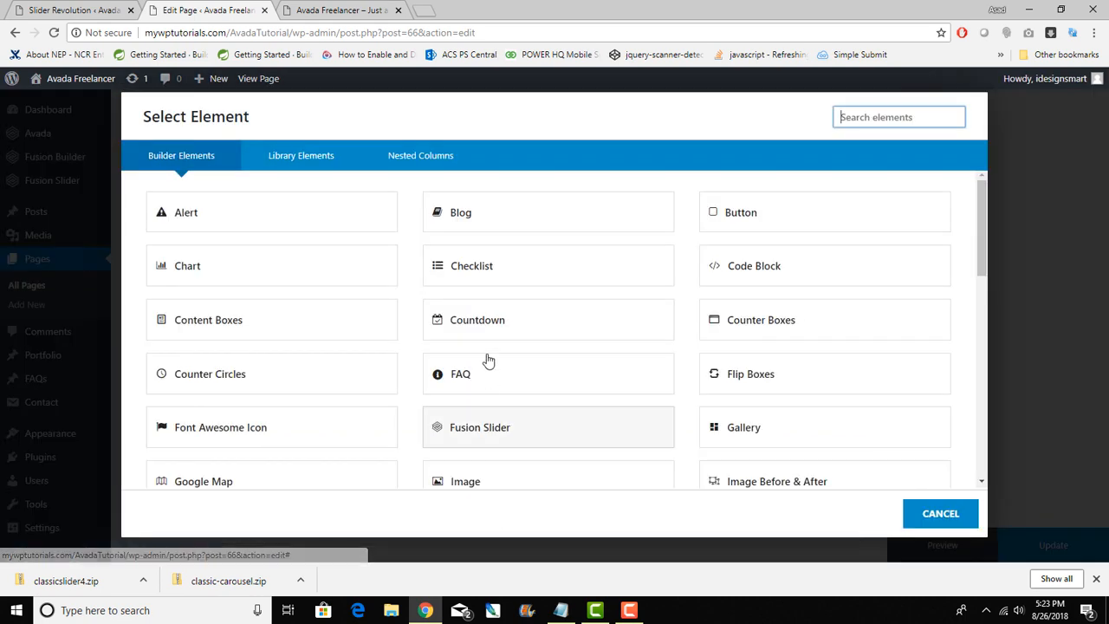
scroll(593, 424, "down", 6)
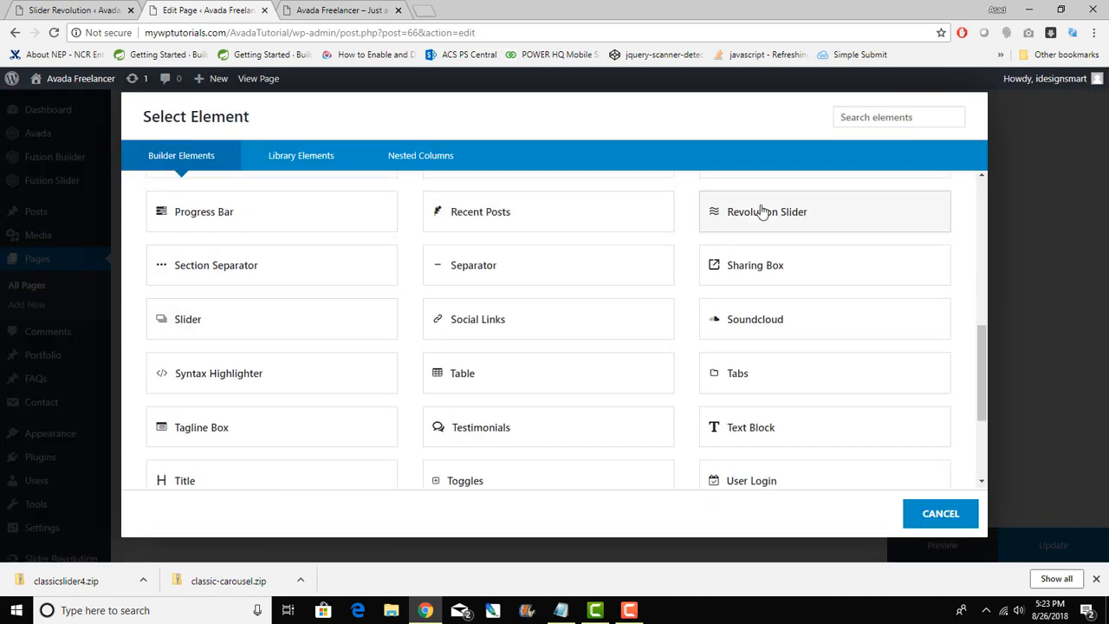
left_click(762, 215)
left_click(675, 195)
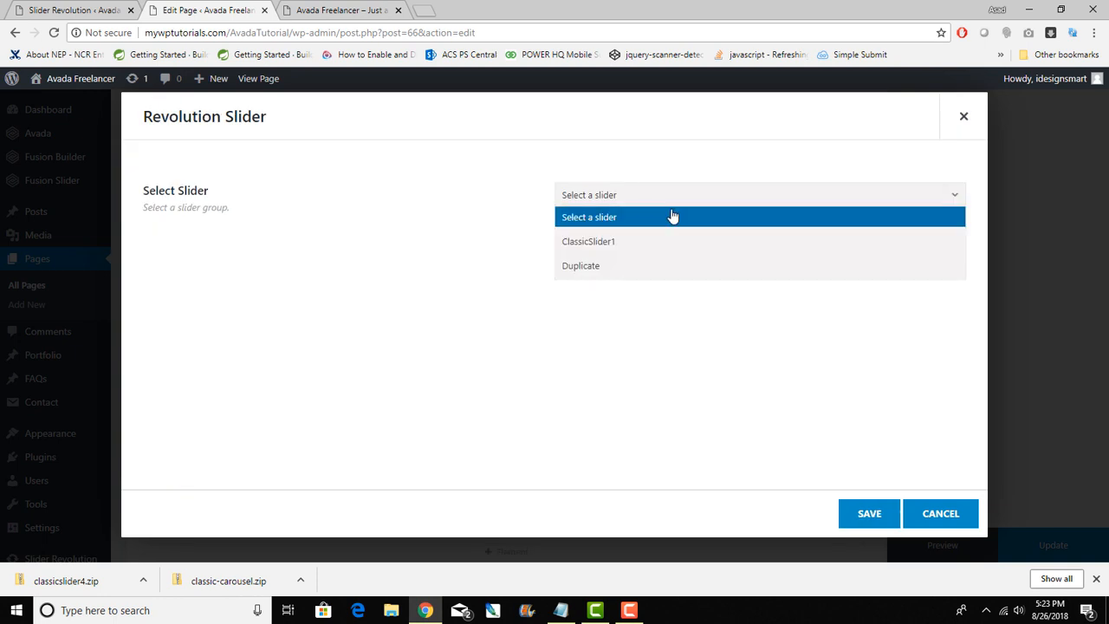
left_click(657, 266)
left_click(868, 513)
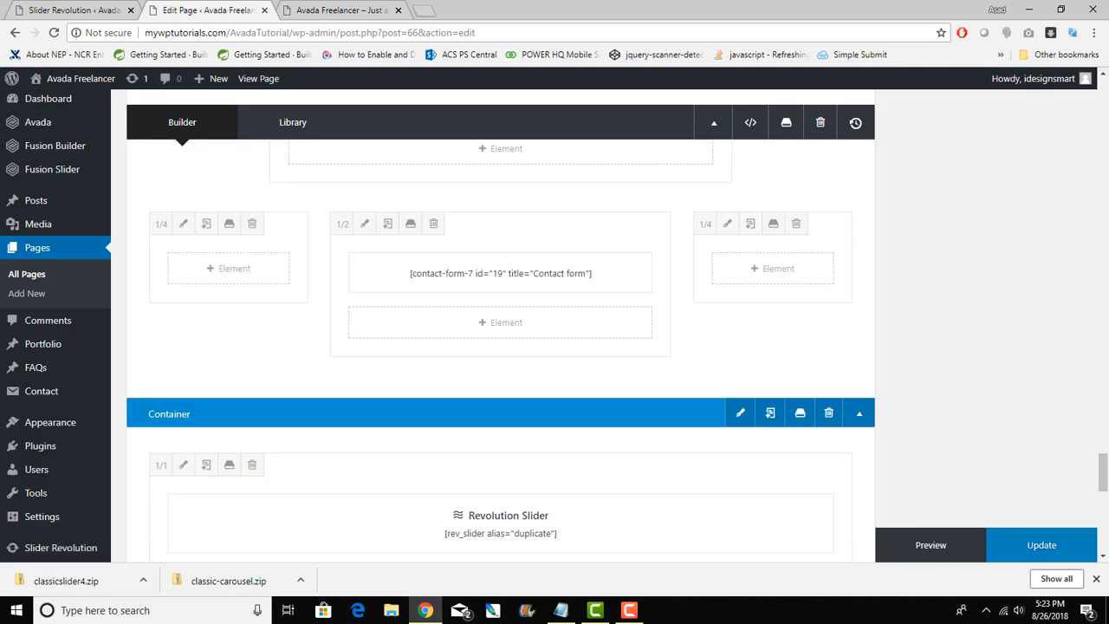
- Update the Home page and switch to the live home page
left_click(1039, 544)
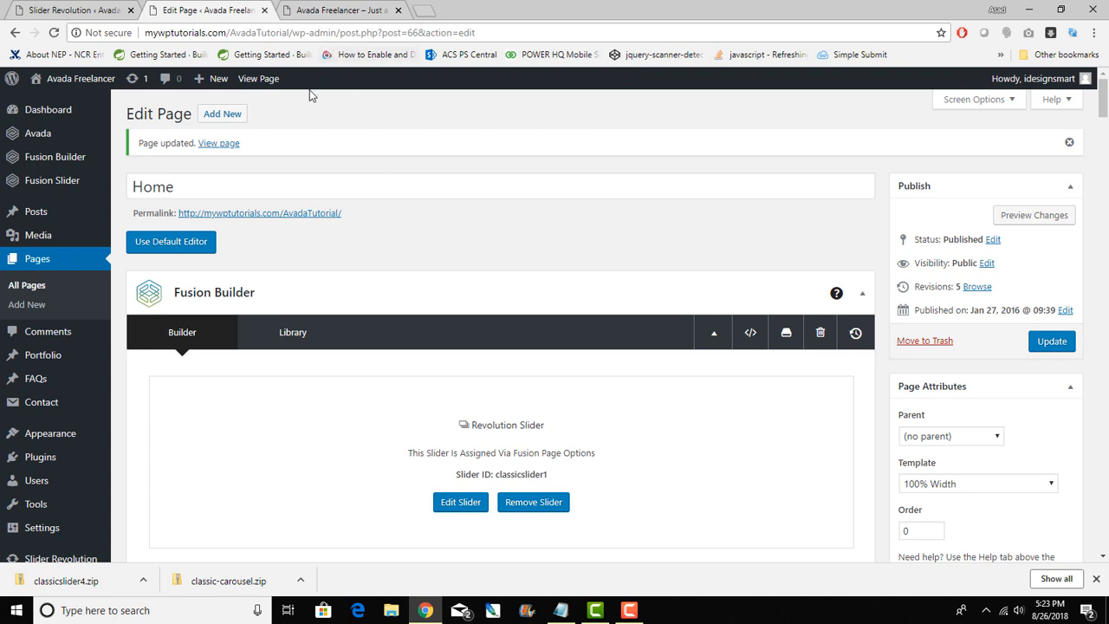
left_click(338, 10)
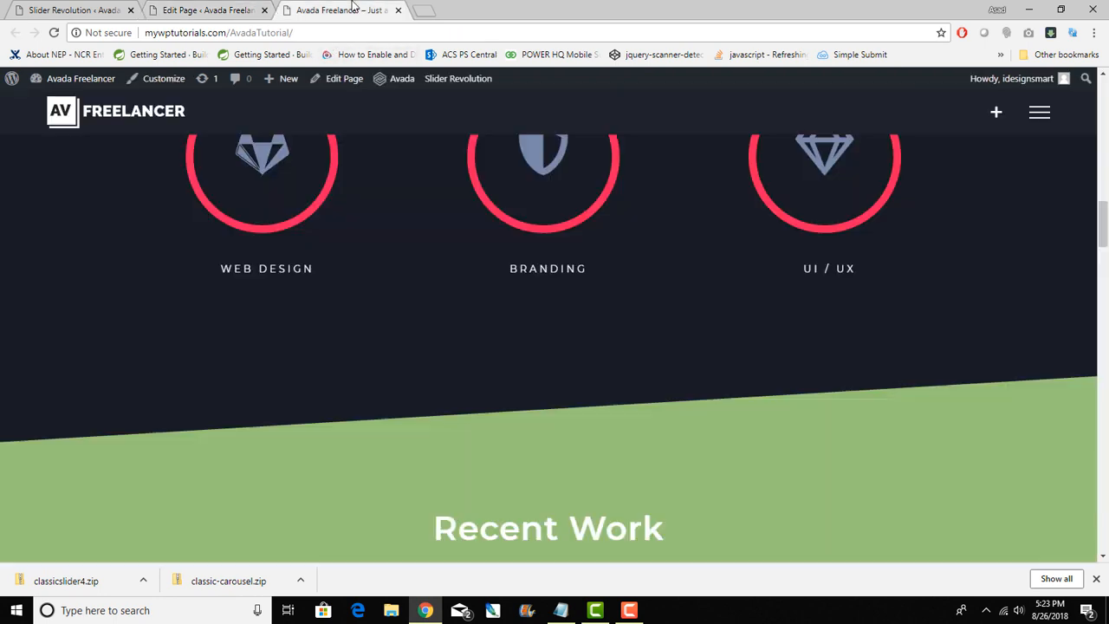
- Reload the live home page and compare the header slider with the duplicated slider in the container below the contact form
left_click(54, 34)
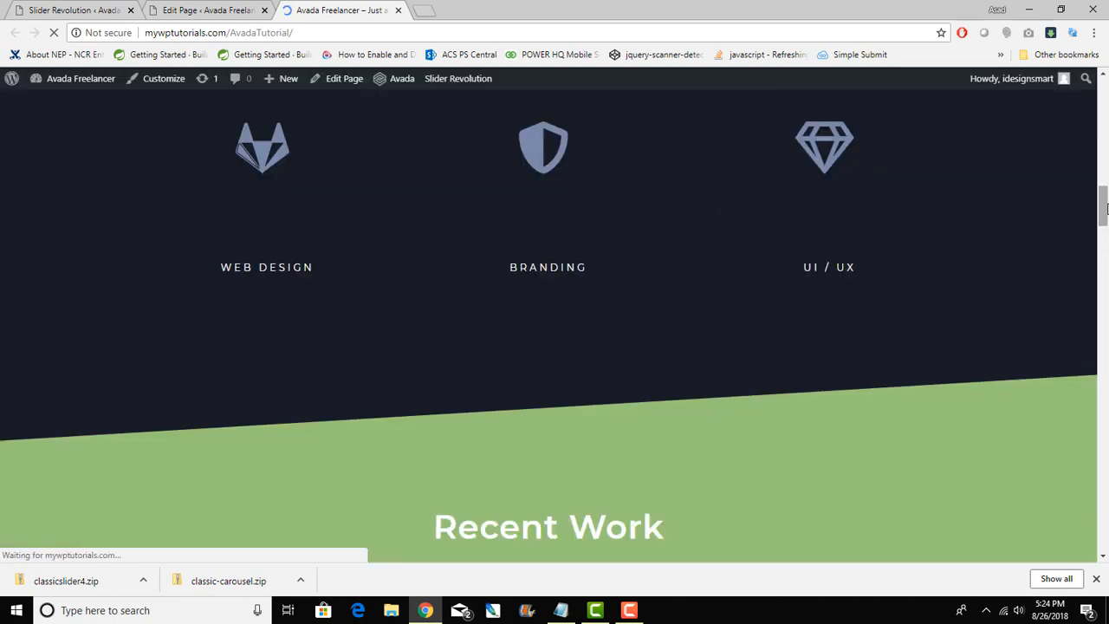
scroll(1102, 130, "up", 3)
scroll(1102, 110, "up", 5)
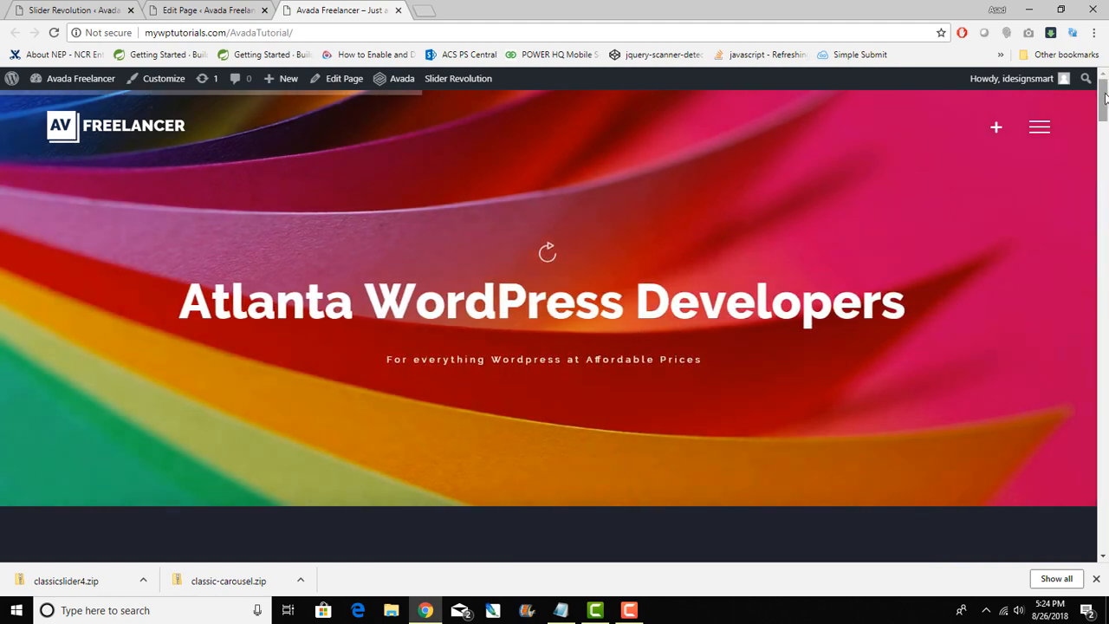
left_click_drag(1105, 98, 1061, 496)
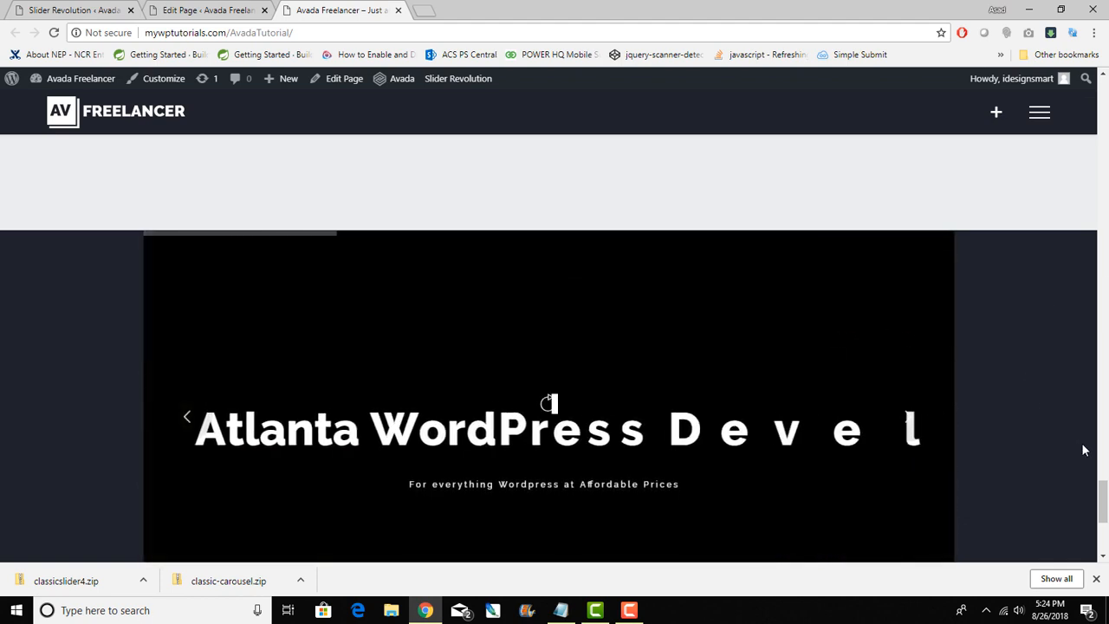
left_click_drag(1104, 496, 1064, 83)
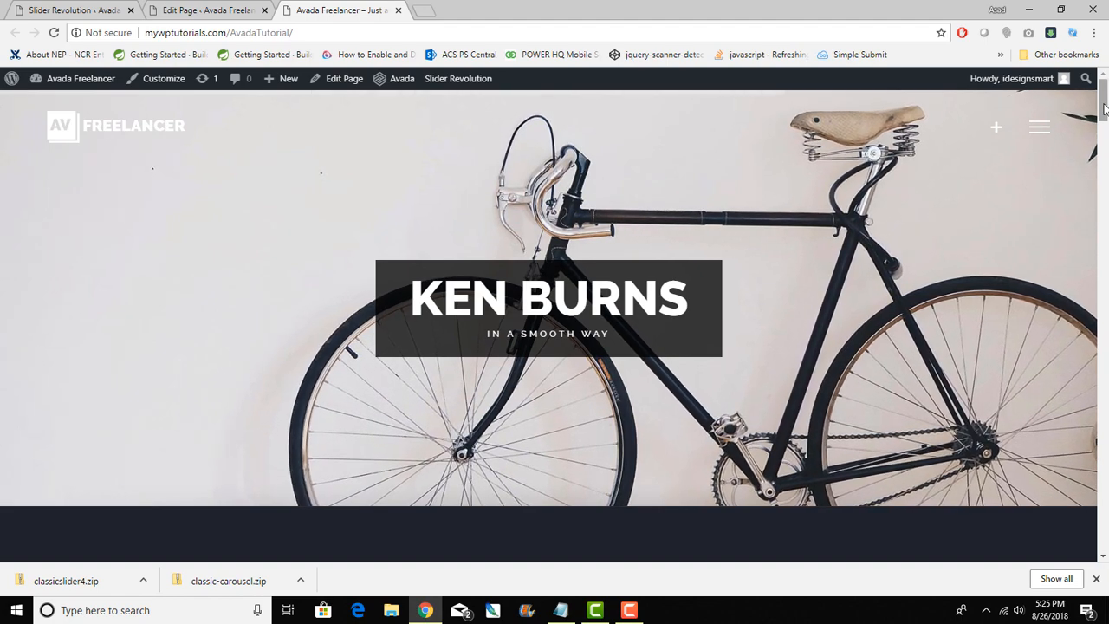
left_click_drag(1104, 109, 1100, 554)
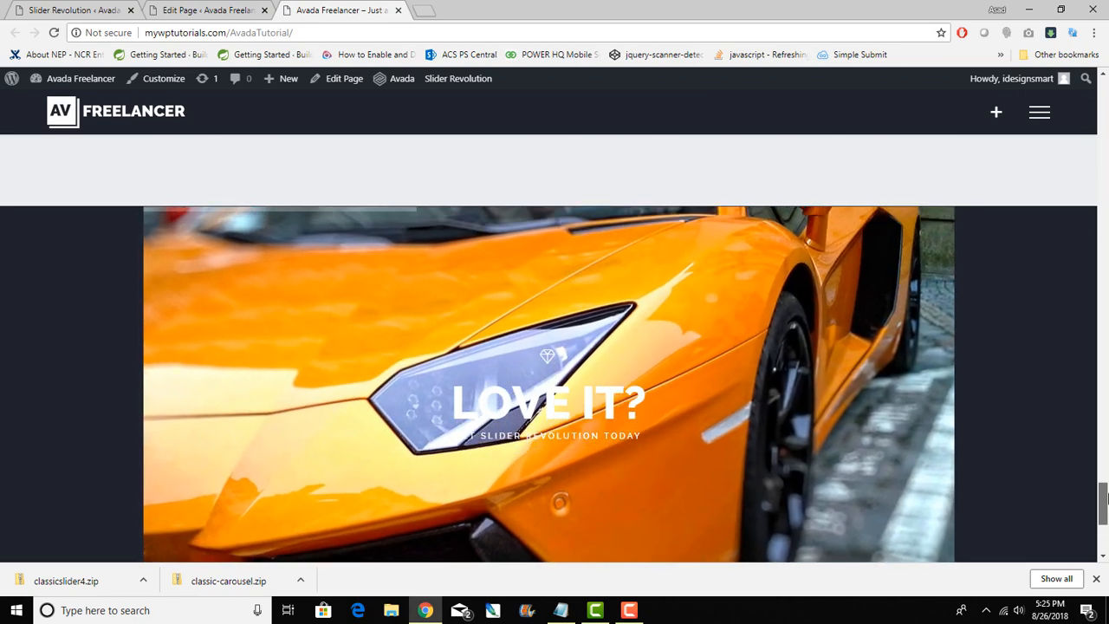
left_click_drag(1104, 511, 1079, 218)
left_click_drag(1059, 149, 1046, 76)
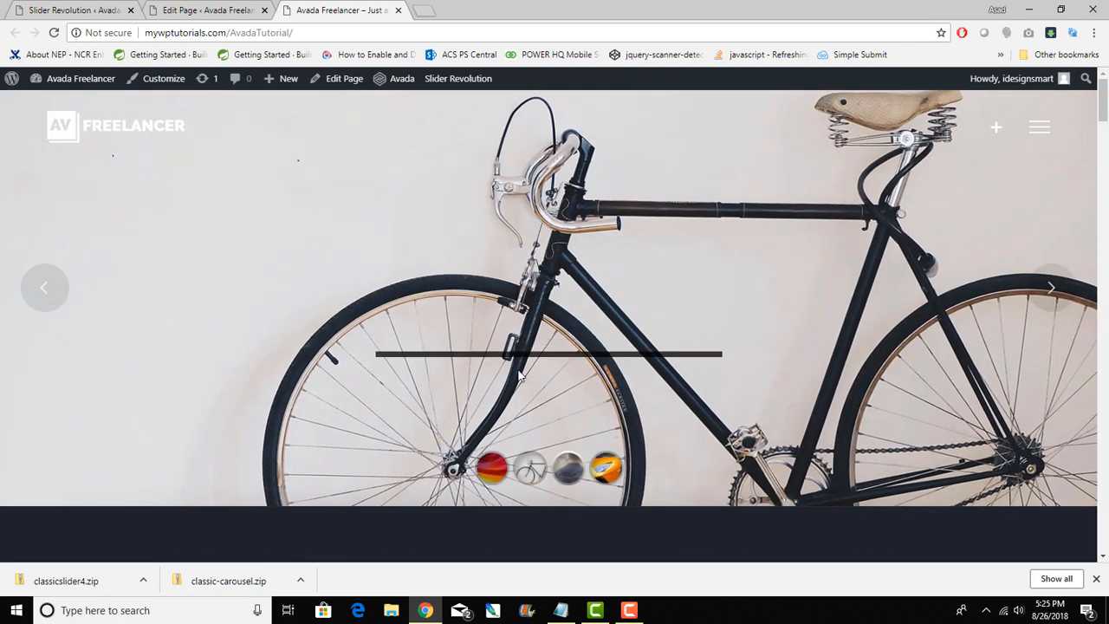